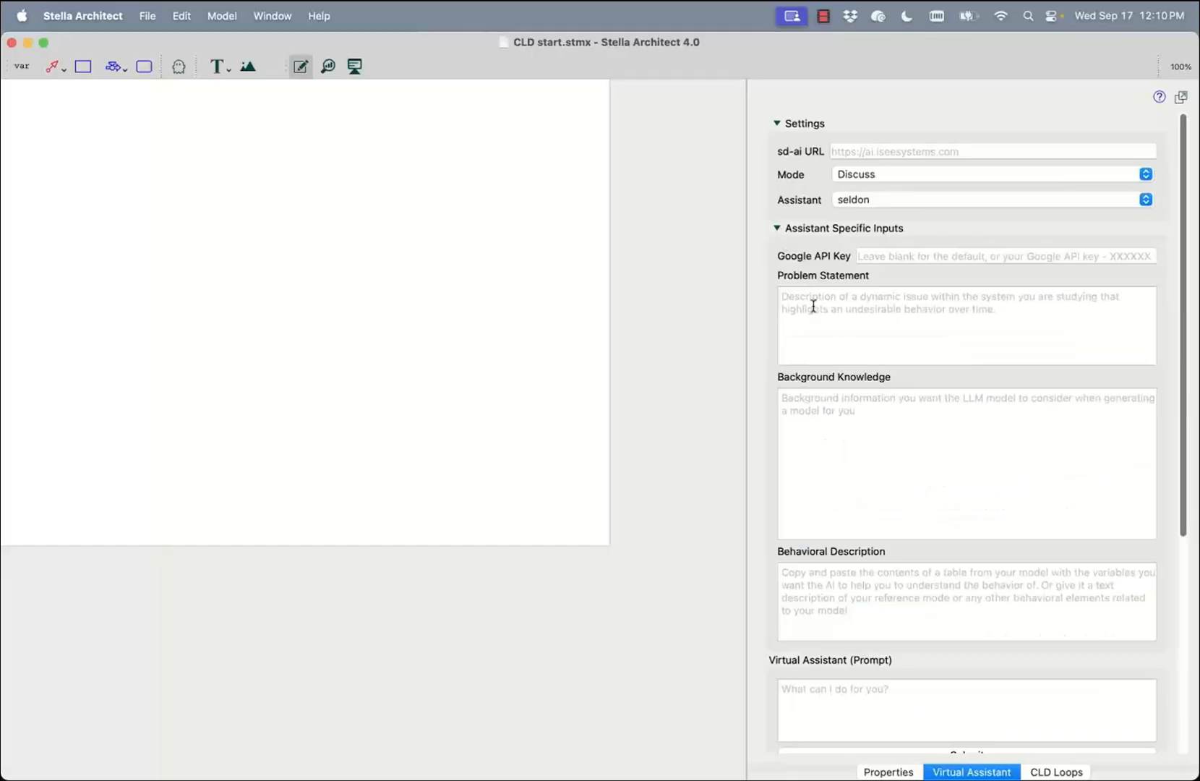
- Paste the American Revolution problem statement into the assistant's Problem Statement in Discuss mode
left_click(813, 305)
right_click(814, 304)
left_click(869, 391)
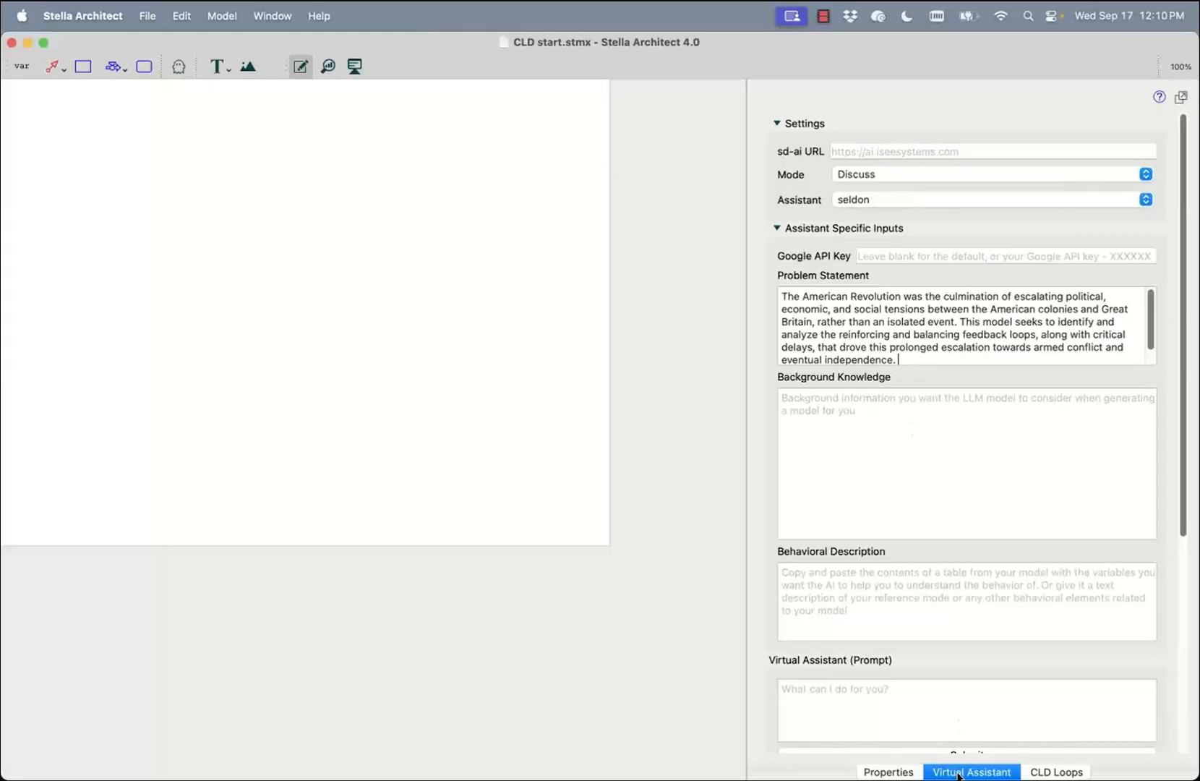
left_click(282, 15)
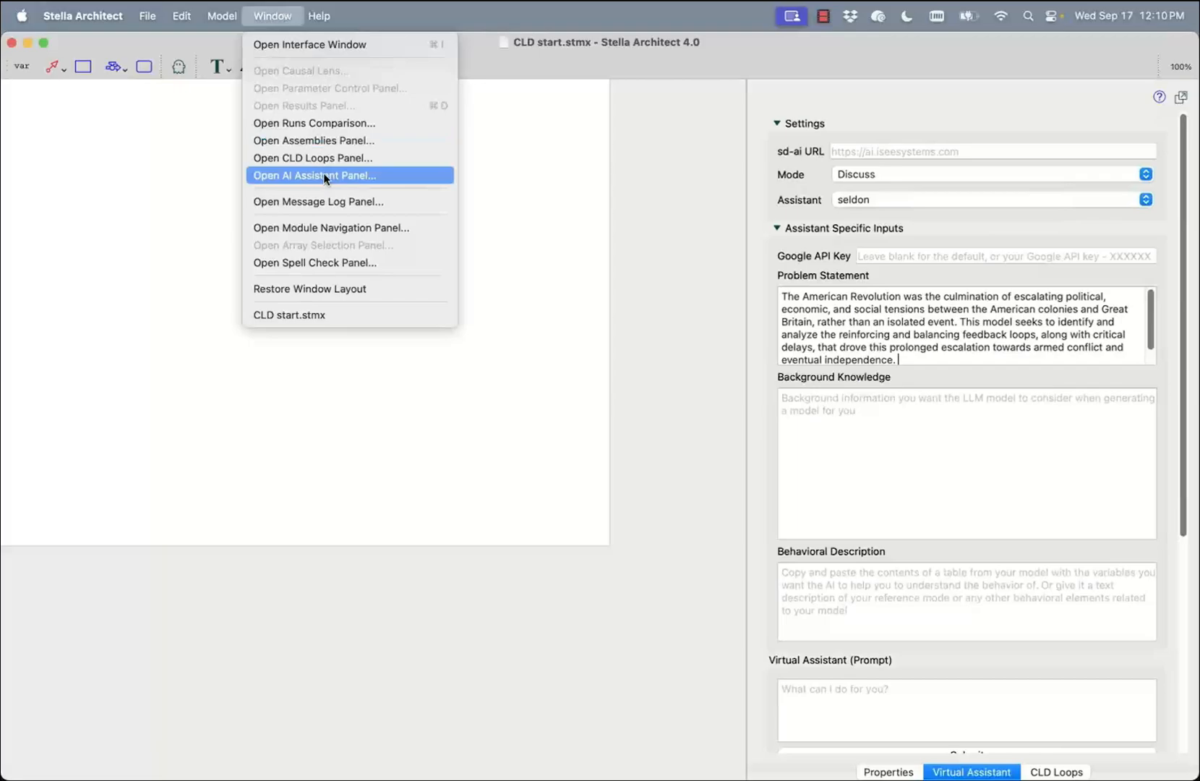
left_click(614, 176)
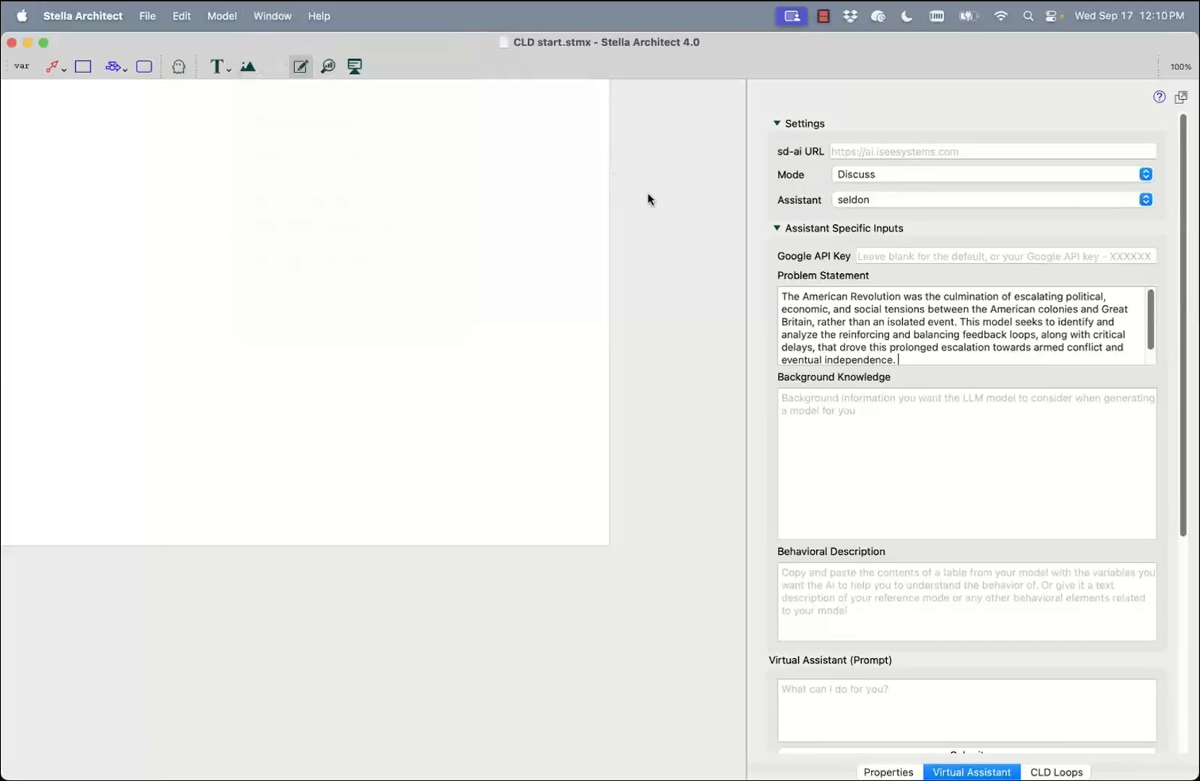
- Copy the assistant's full reply listing concepts and relationships for the model from the AI Reasoning log
left_click(777, 230)
scroll(894, 429, "up", 15)
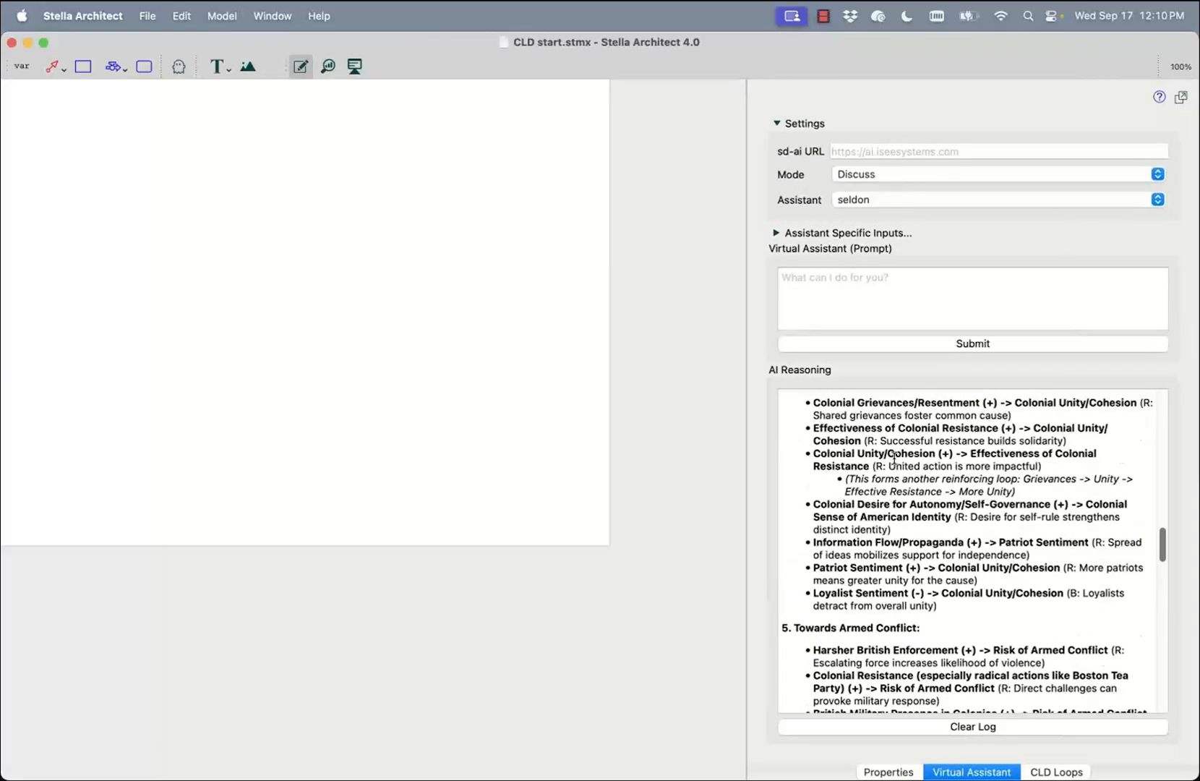
scroll(895, 457, "up", 10)
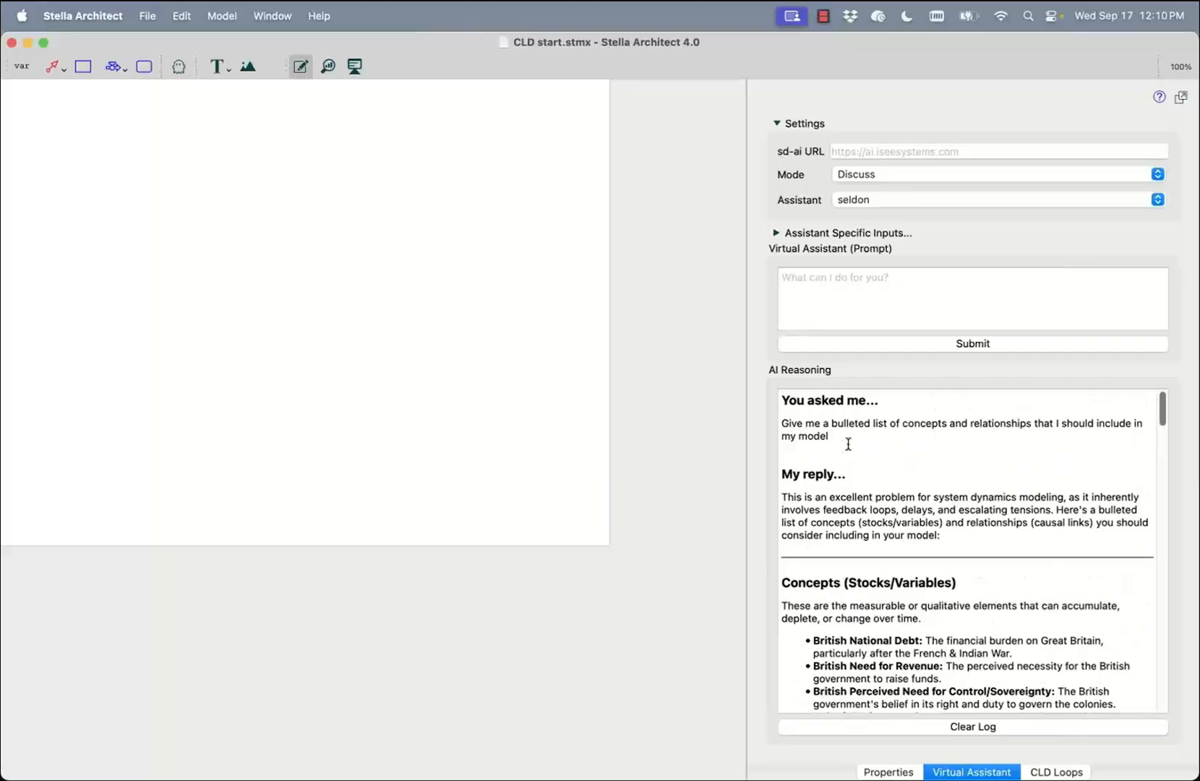
left_click_drag(847, 442, 759, 412)
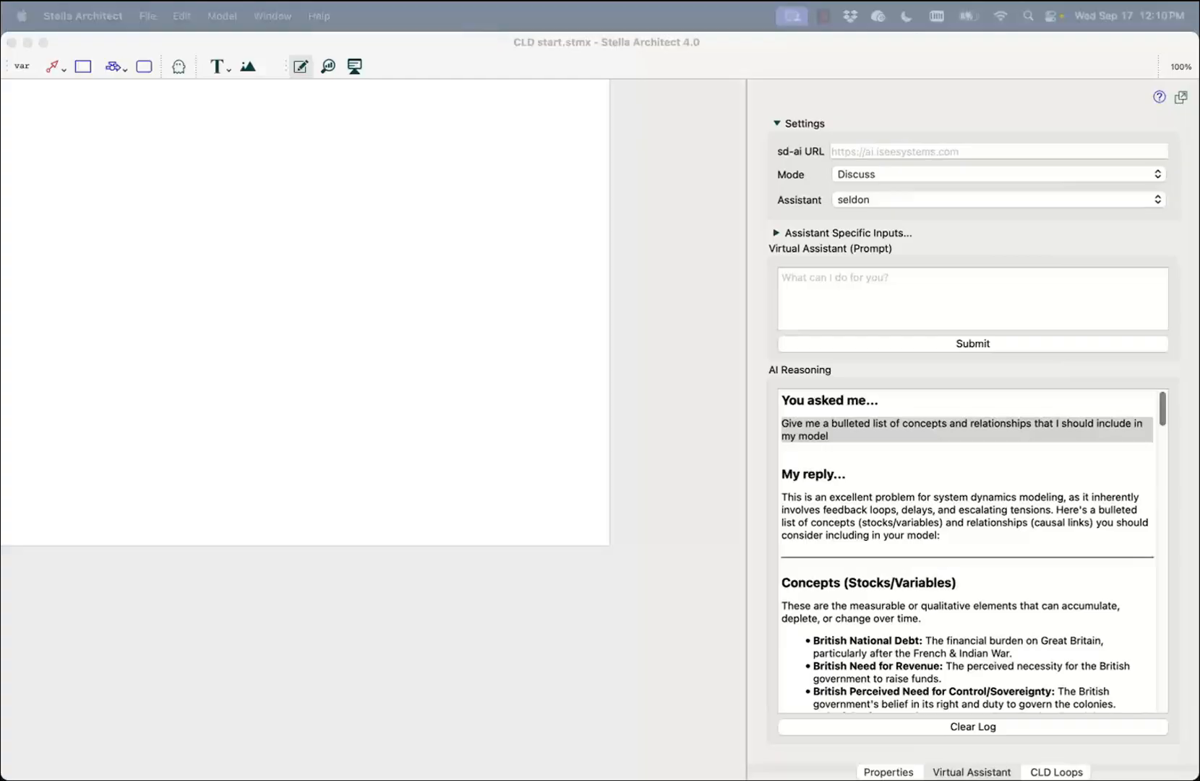
left_click_drag(780, 579, 1103, 534)
right_click(1018, 512)
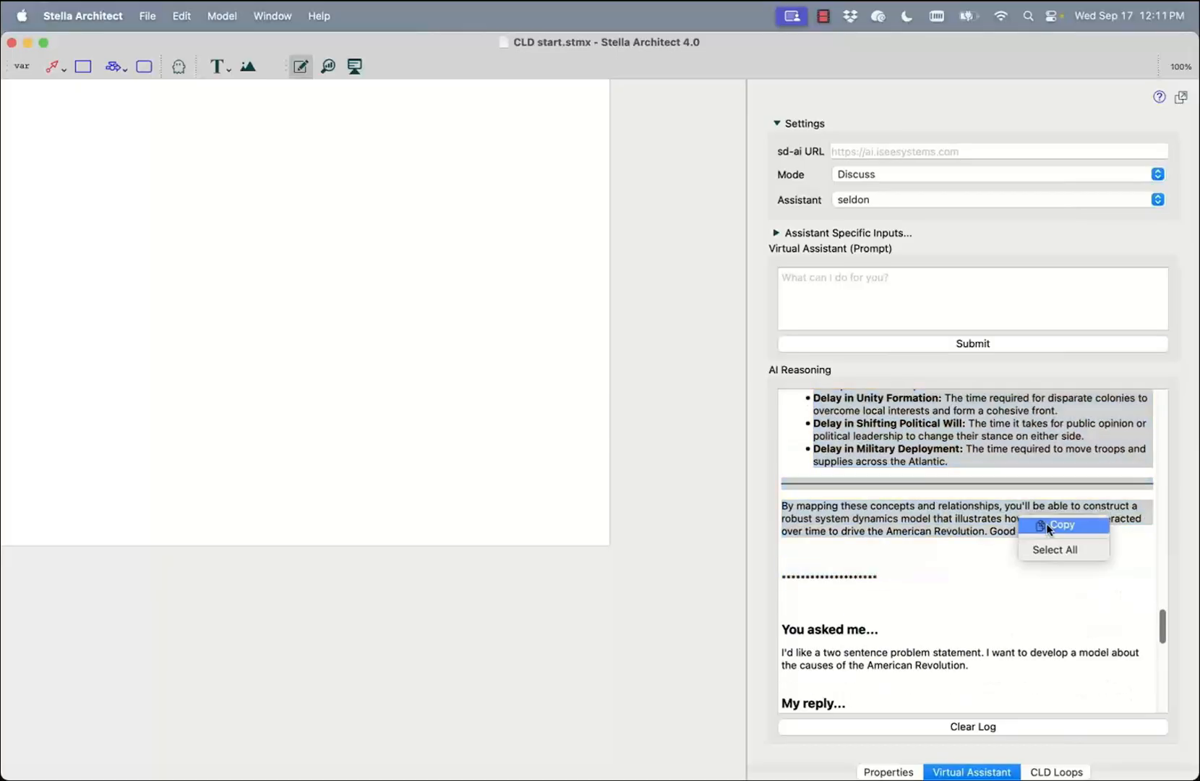
left_click(1048, 526)
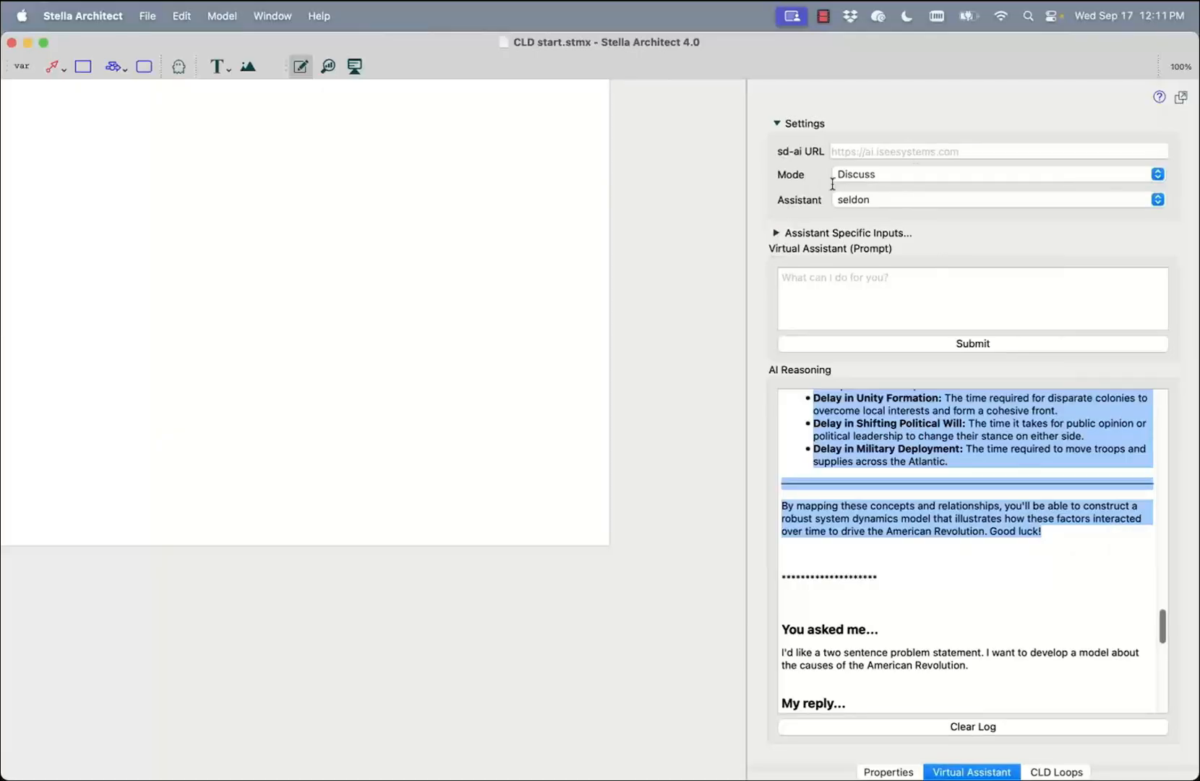
- Switch the assistant to Build mode and paste the copied concepts and relationships into Background Knowledge
left_click(913, 173)
left_click(903, 157)
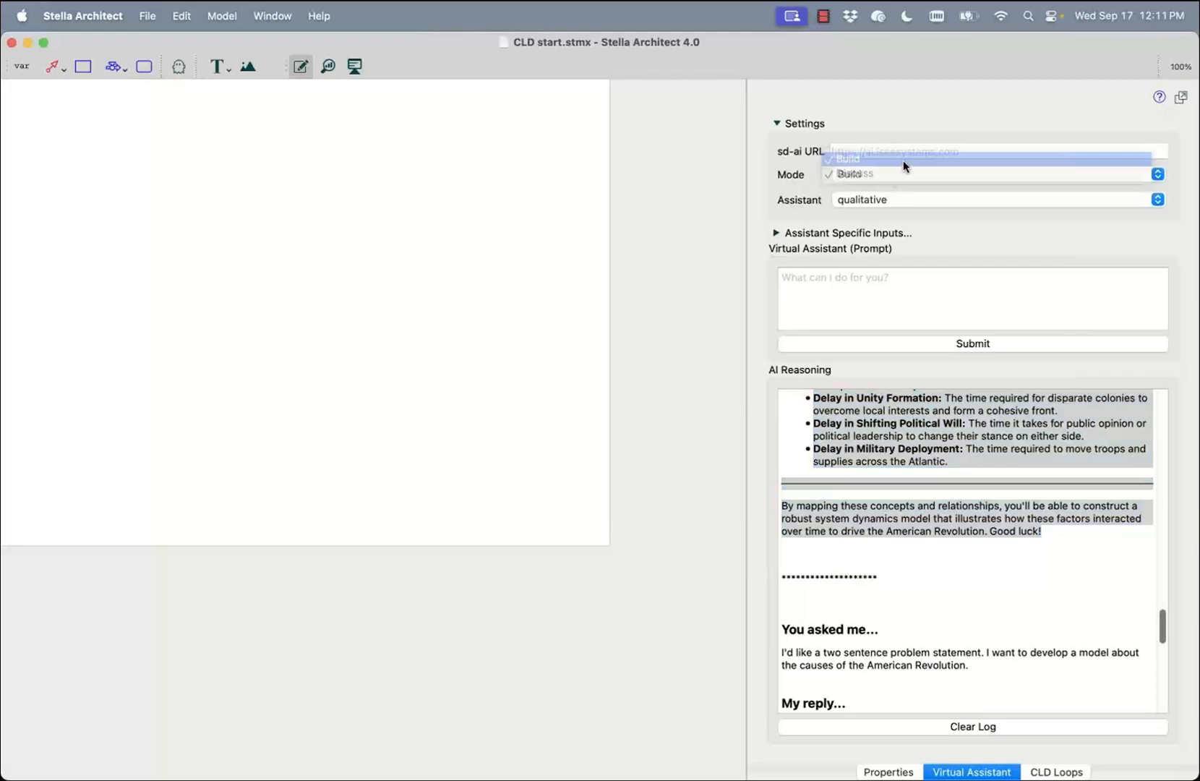
left_click(776, 233)
left_click(824, 416)
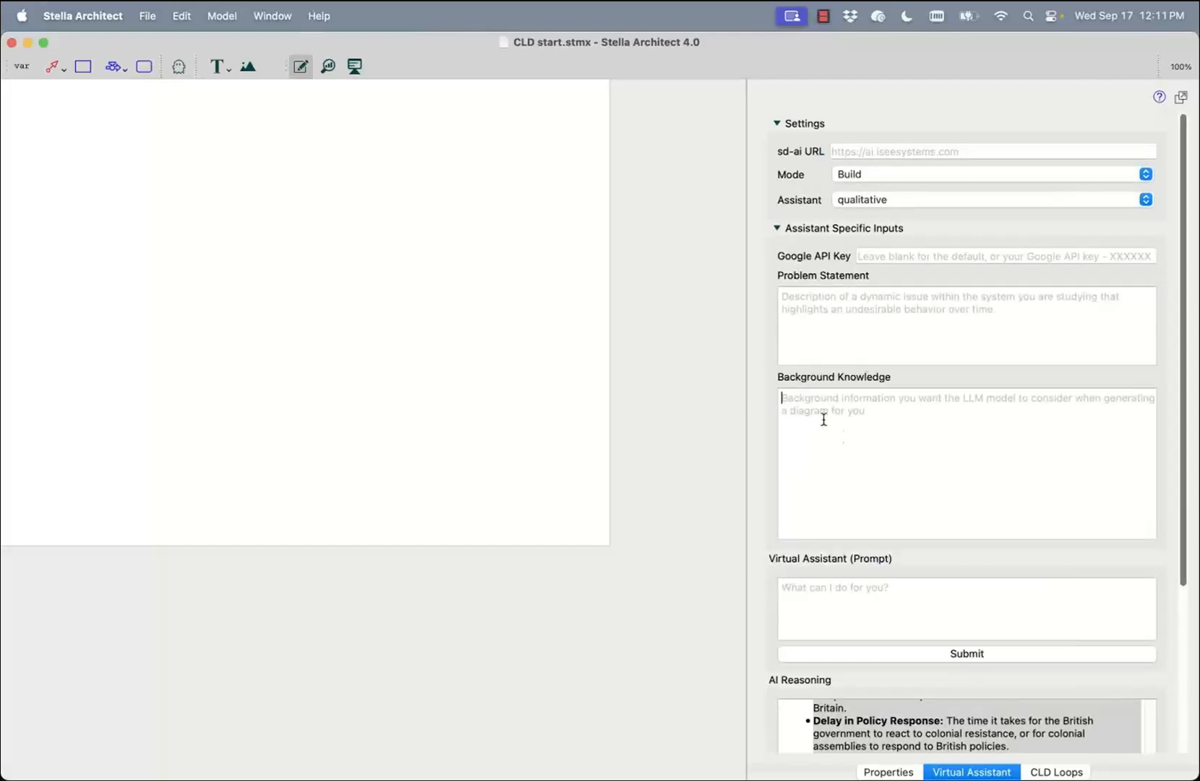
right_click(825, 417)
left_click(867, 496)
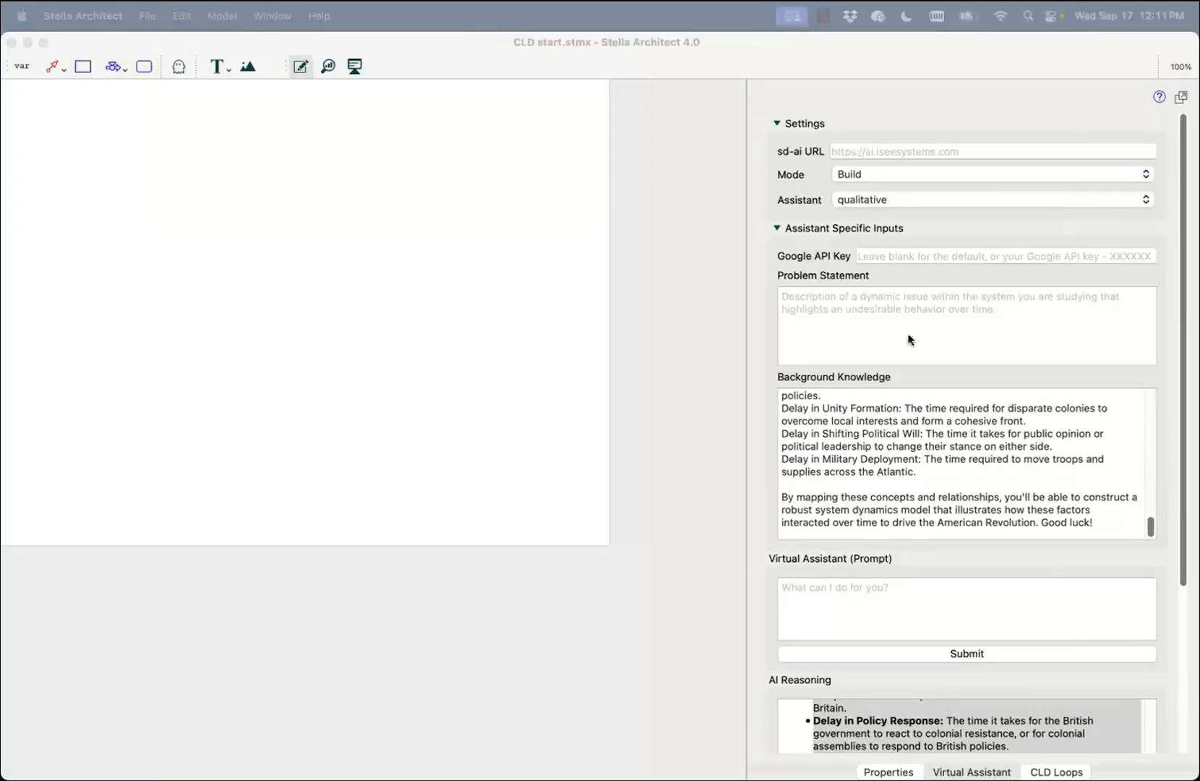
- Return the assistant to Discuss mode with seldon and paste the concepts and relationships text into Background Knowledge
left_click(860, 438)
double_click(860, 438)
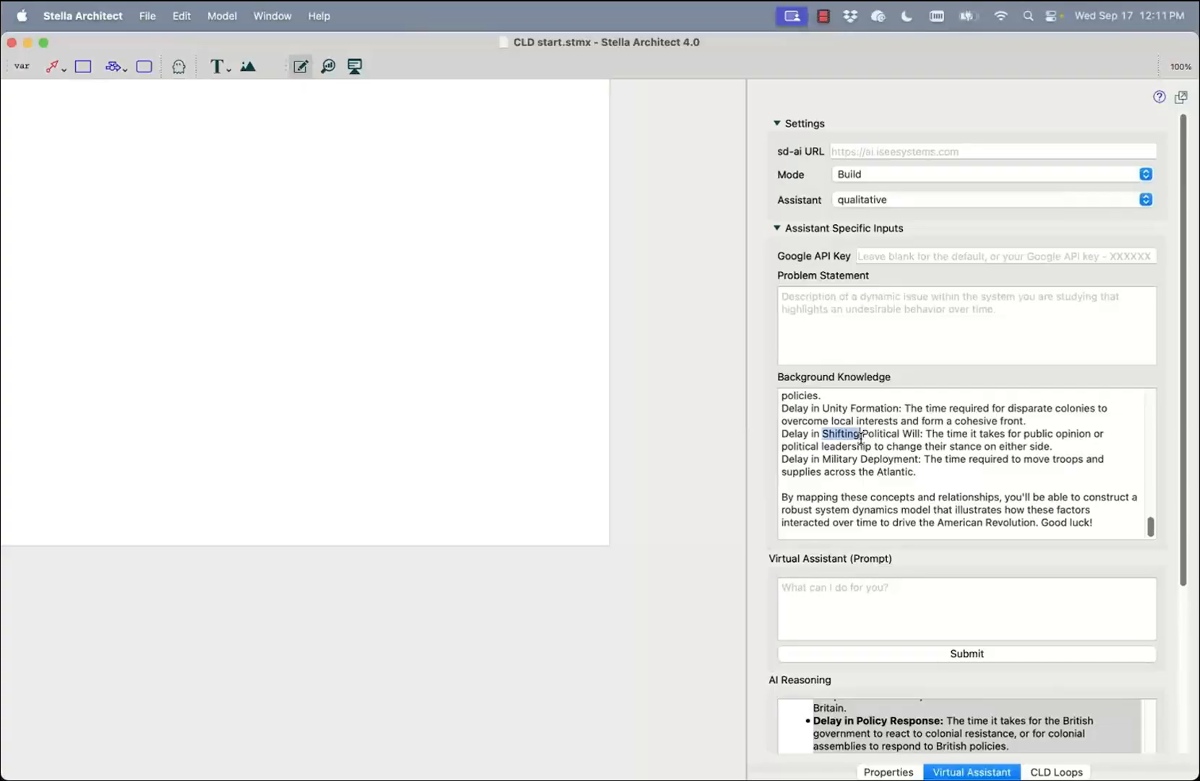
key("super+a")
left_click(861, 179)
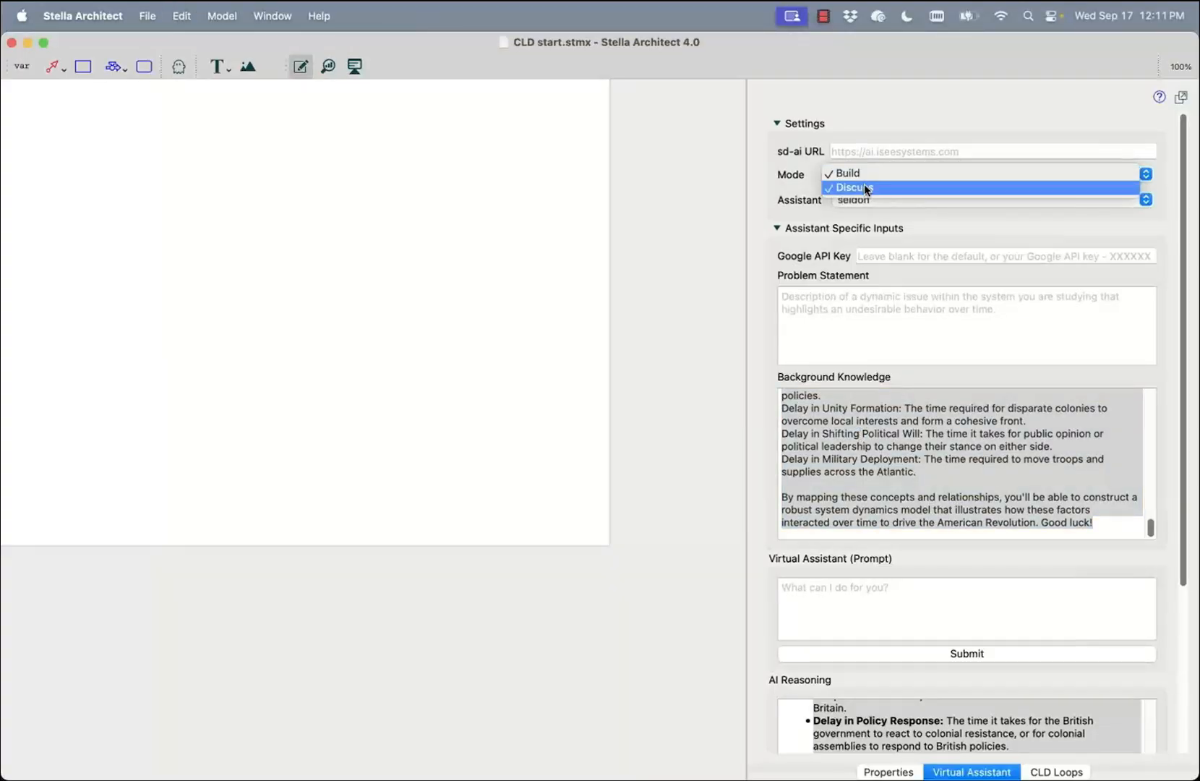
left_click(866, 188)
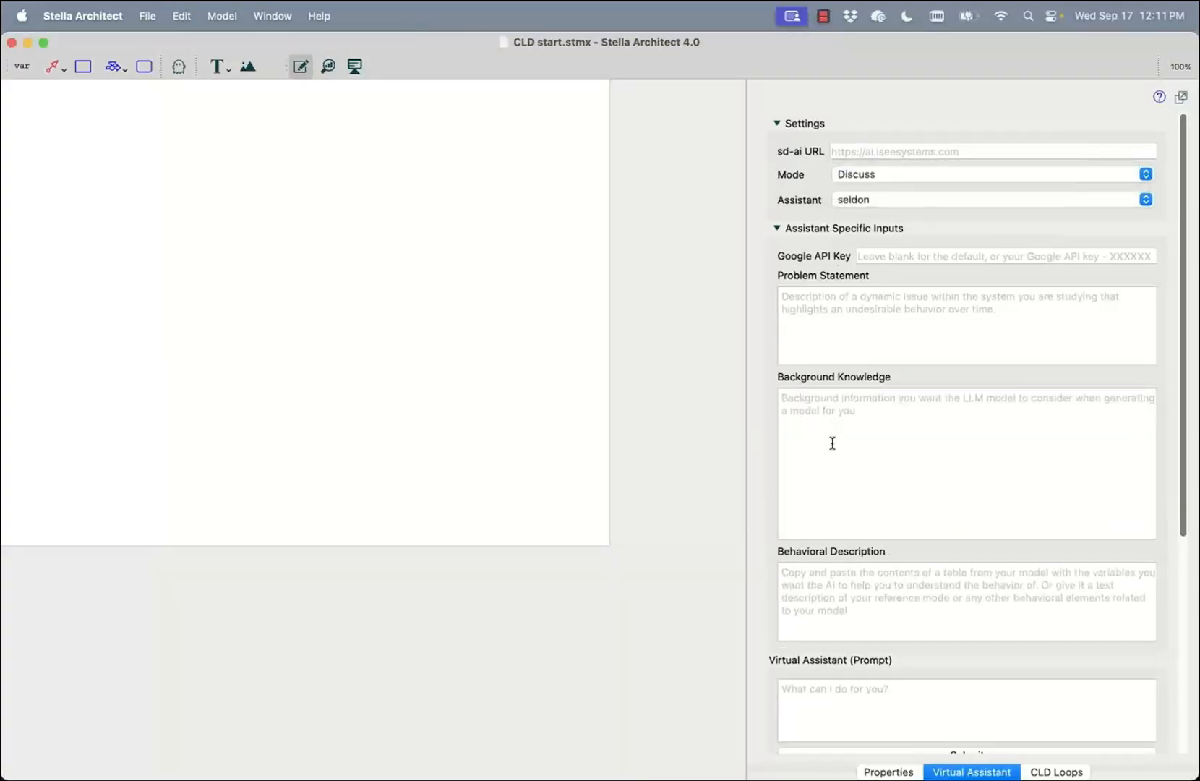
key("super+v")
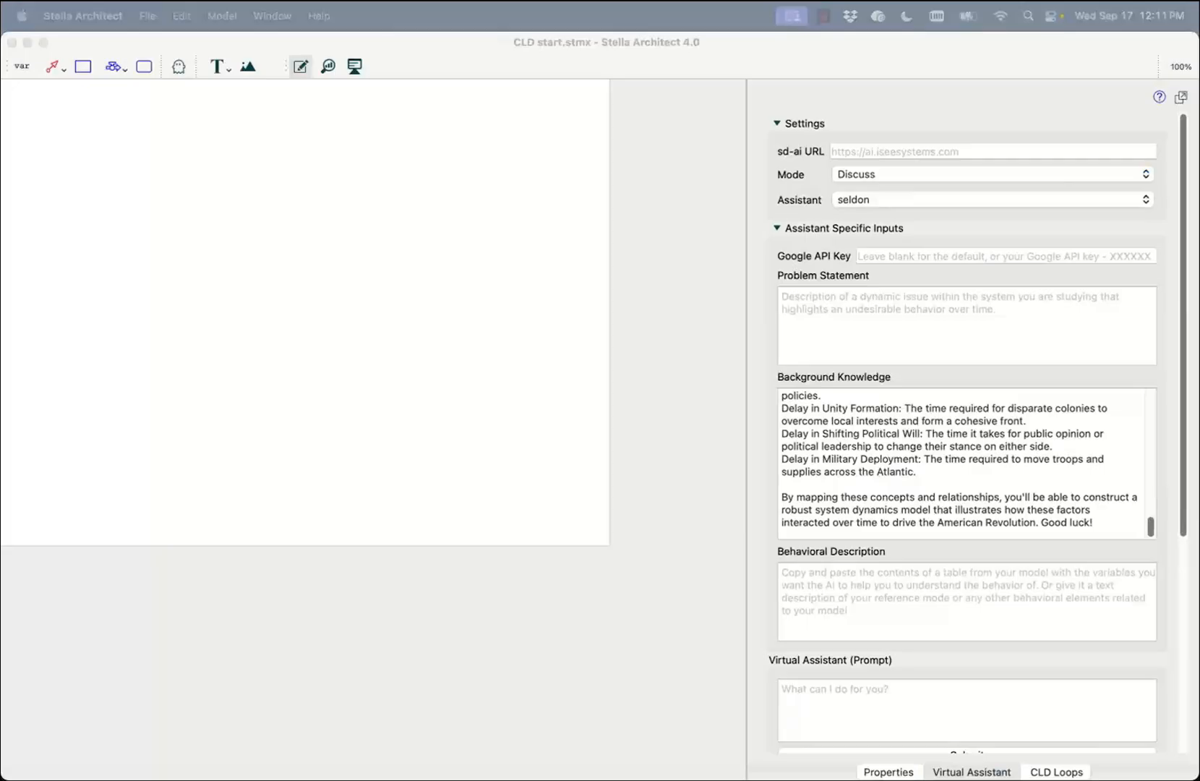
- Fill the Discuss mode Problem Statement with the two-sentence text on the escalation towards the American Revolution
left_click(863, 304)
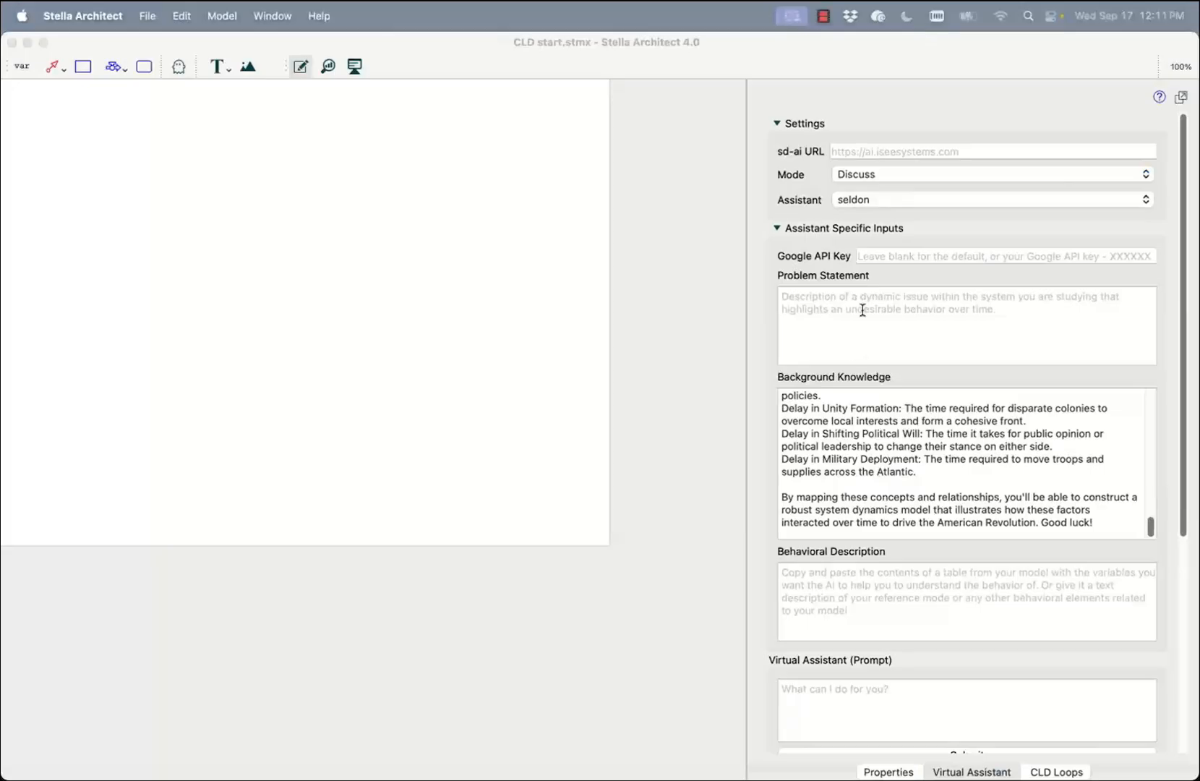
key("super+v")
scroll(845, 591, "down", 4)
left_click(846, 554)
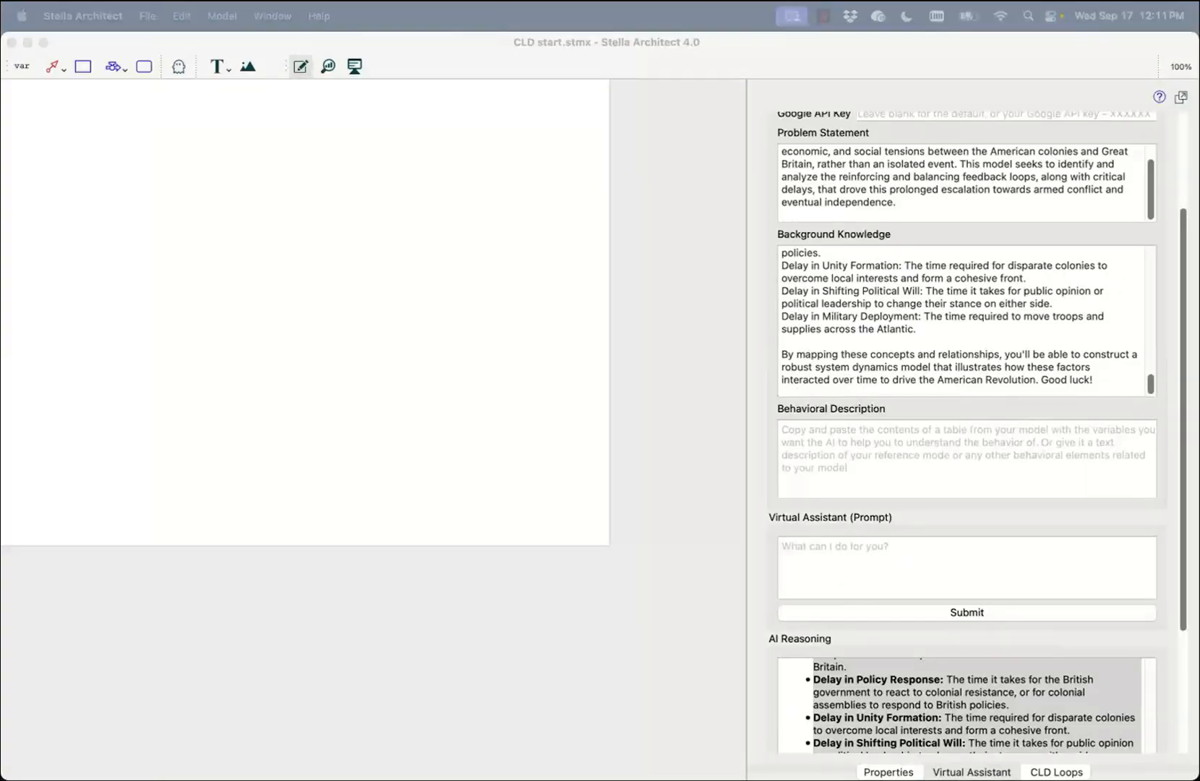
scroll(815, 262, "up", 10)
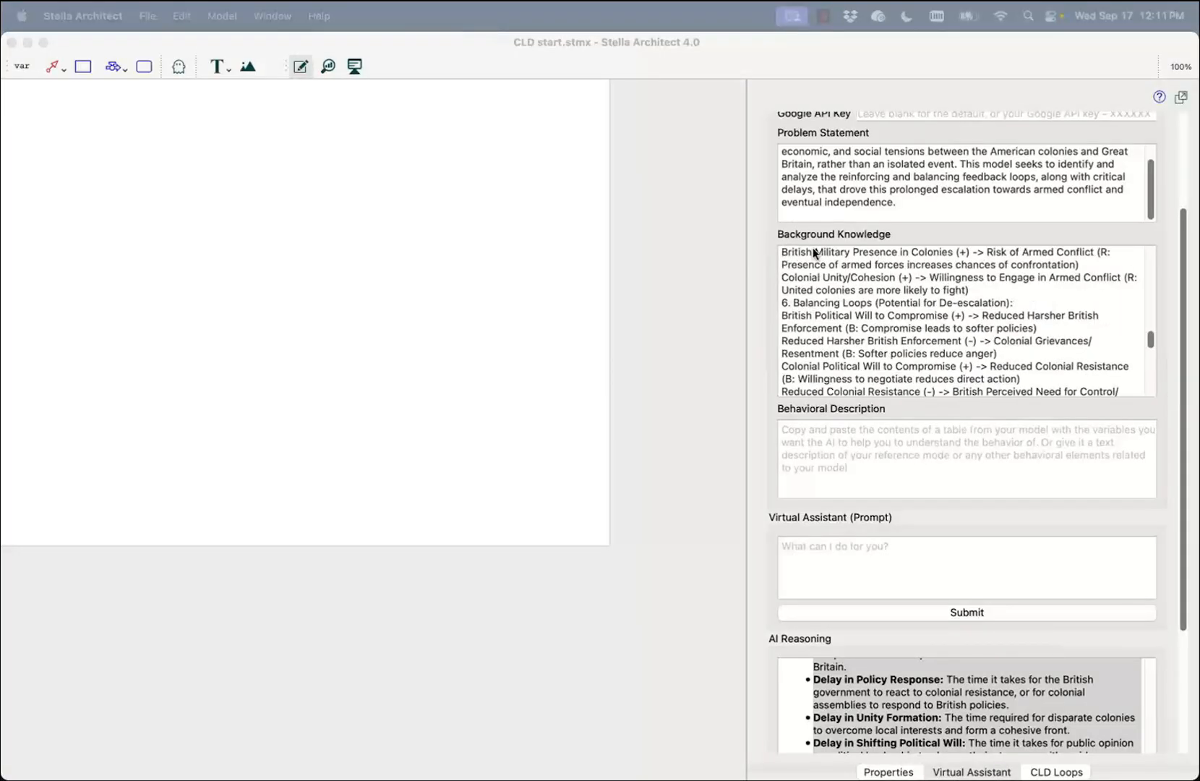
- Submit the prompt "Give me an explanation meant for a high school student about the causes of the American revolution." and abort the query
left_click(777, 229)
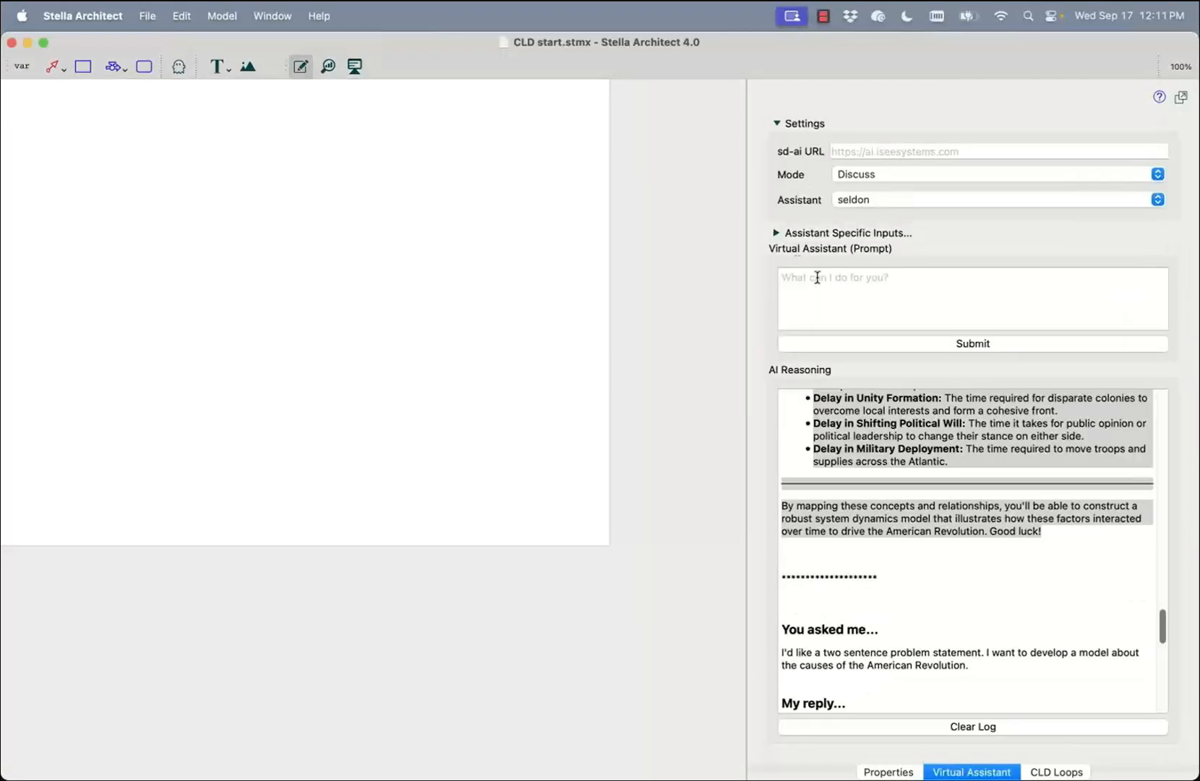
left_click(819, 277)
key("super+v")
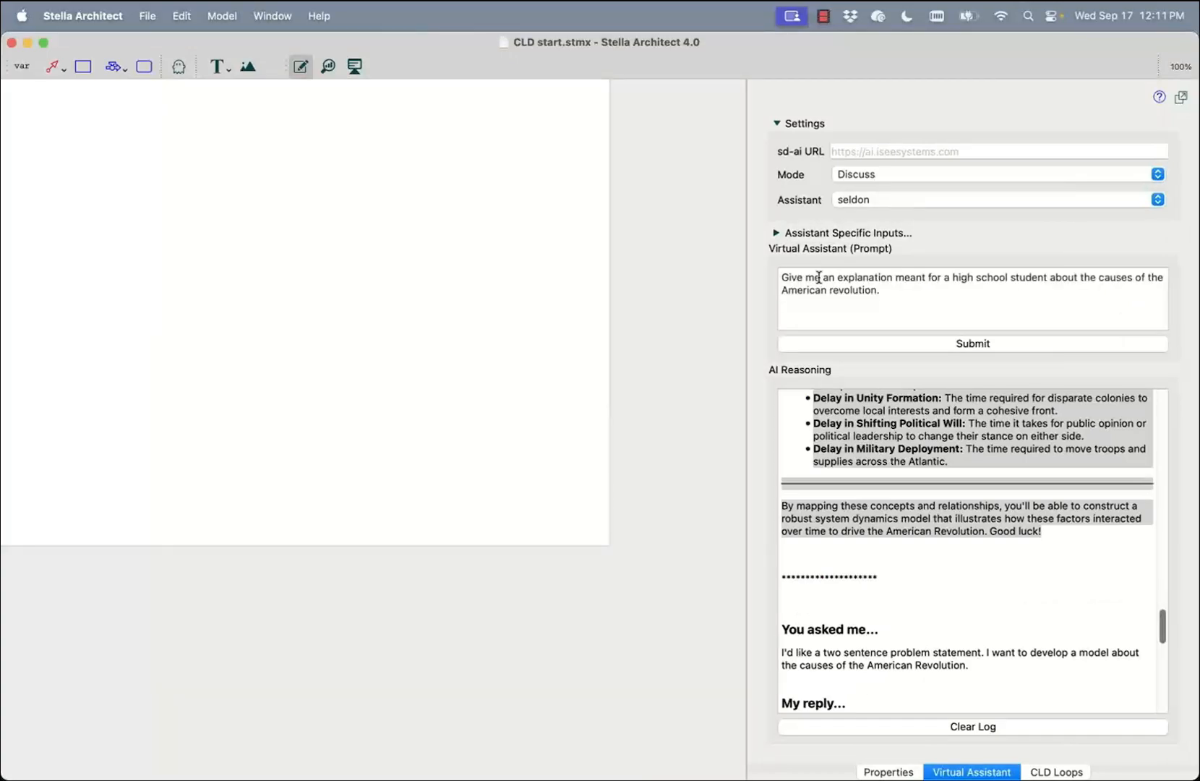
left_click(849, 341)
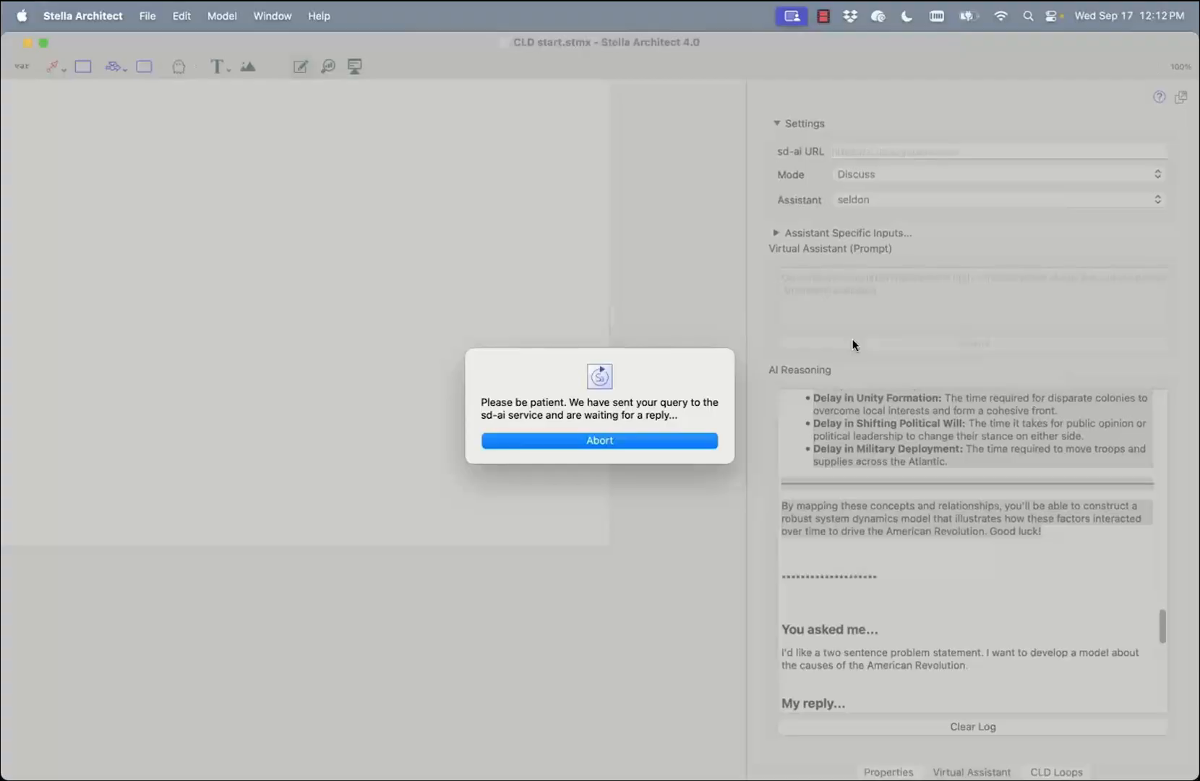
left_click(614, 442)
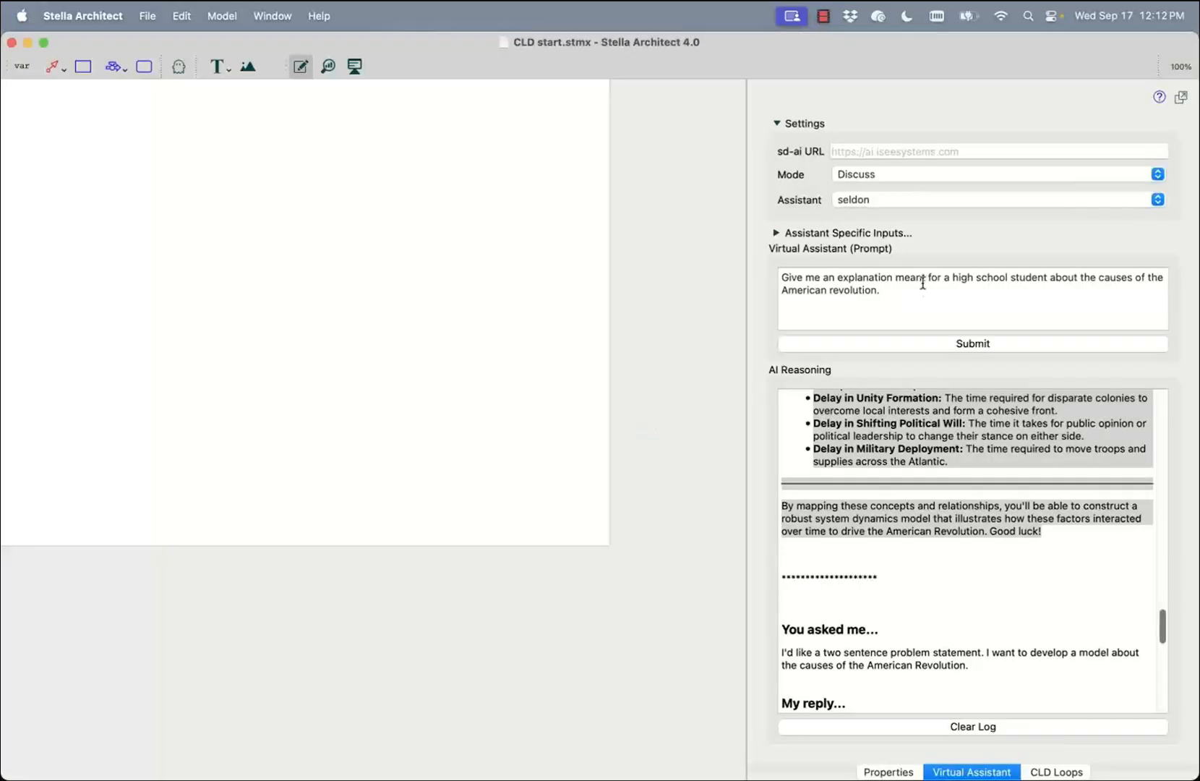
- Switch to Build mode with the qualitative assistant and paste the American Revolution text into Problem Statement
left_click_drag(924, 283, 780, 273)
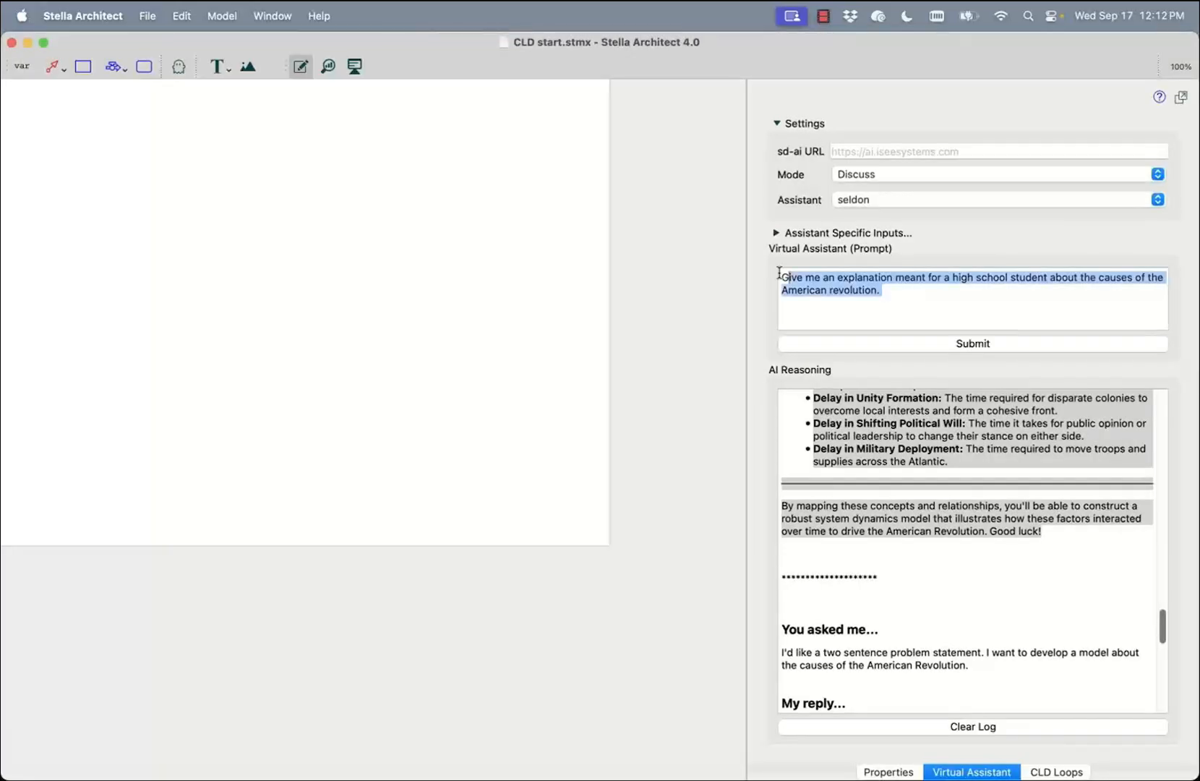
left_click(864, 174)
left_click(866, 157)
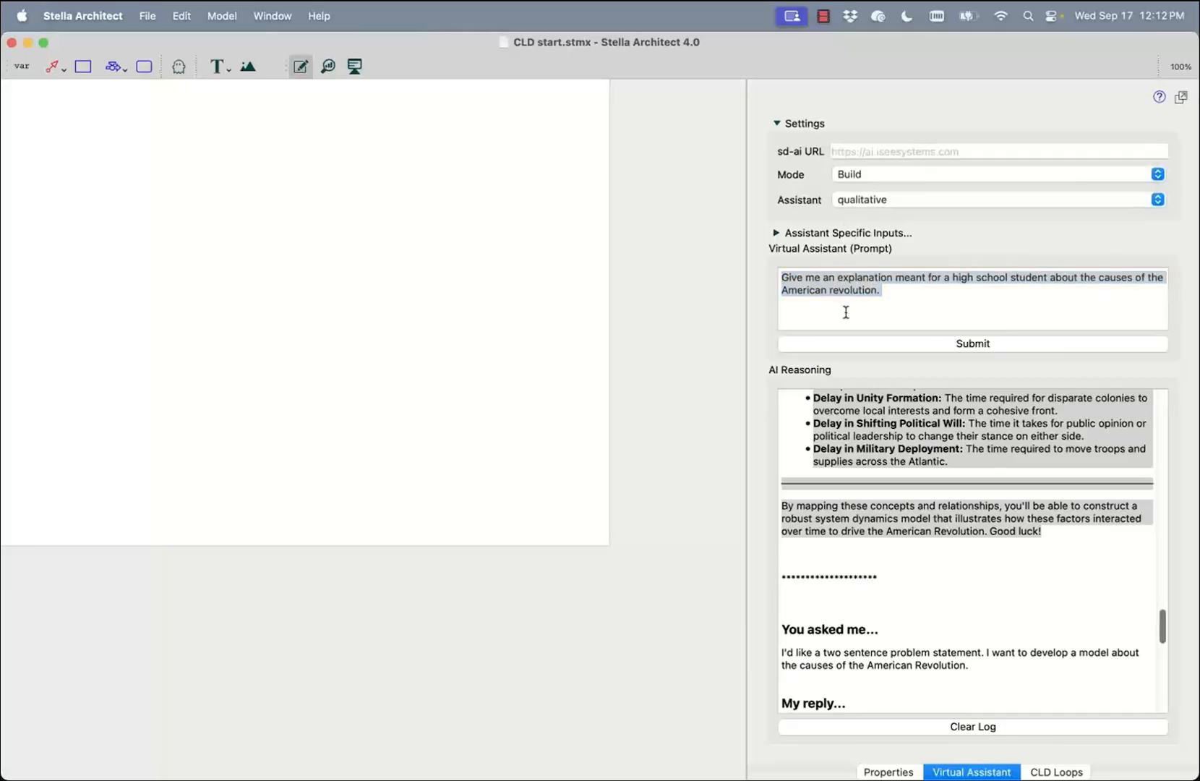
left_click(846, 312)
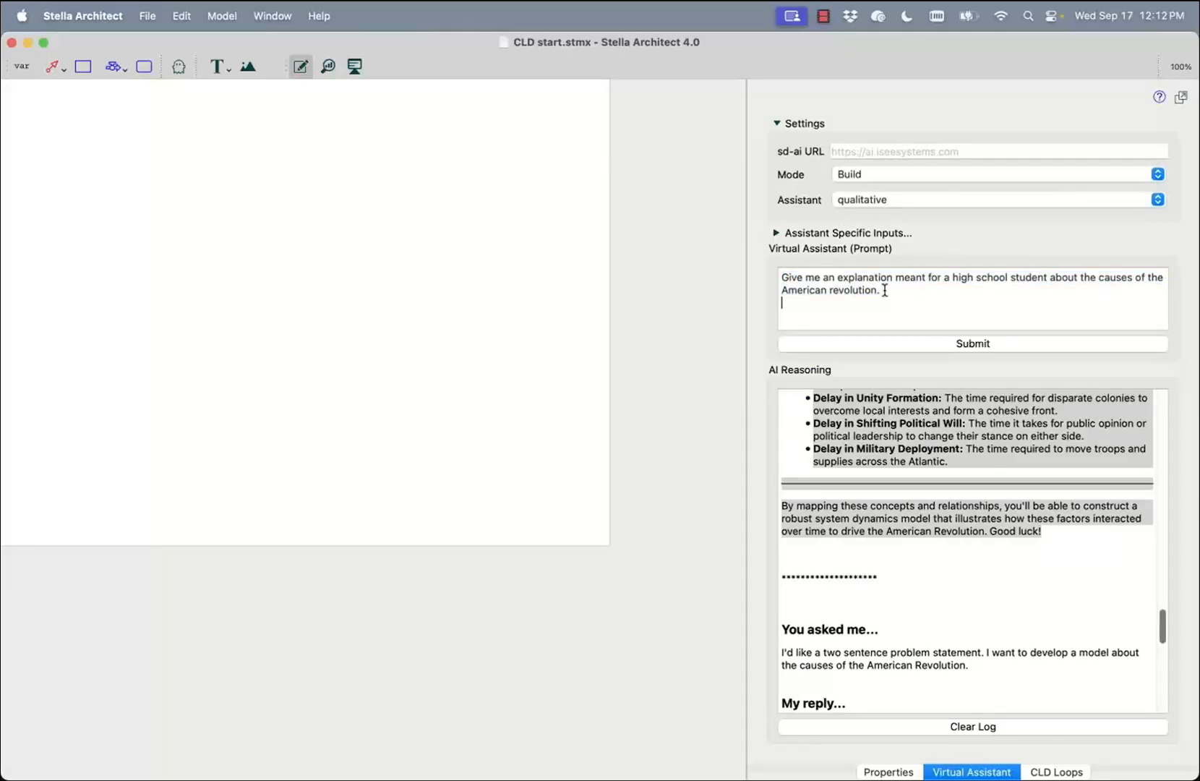
left_click(776, 233)
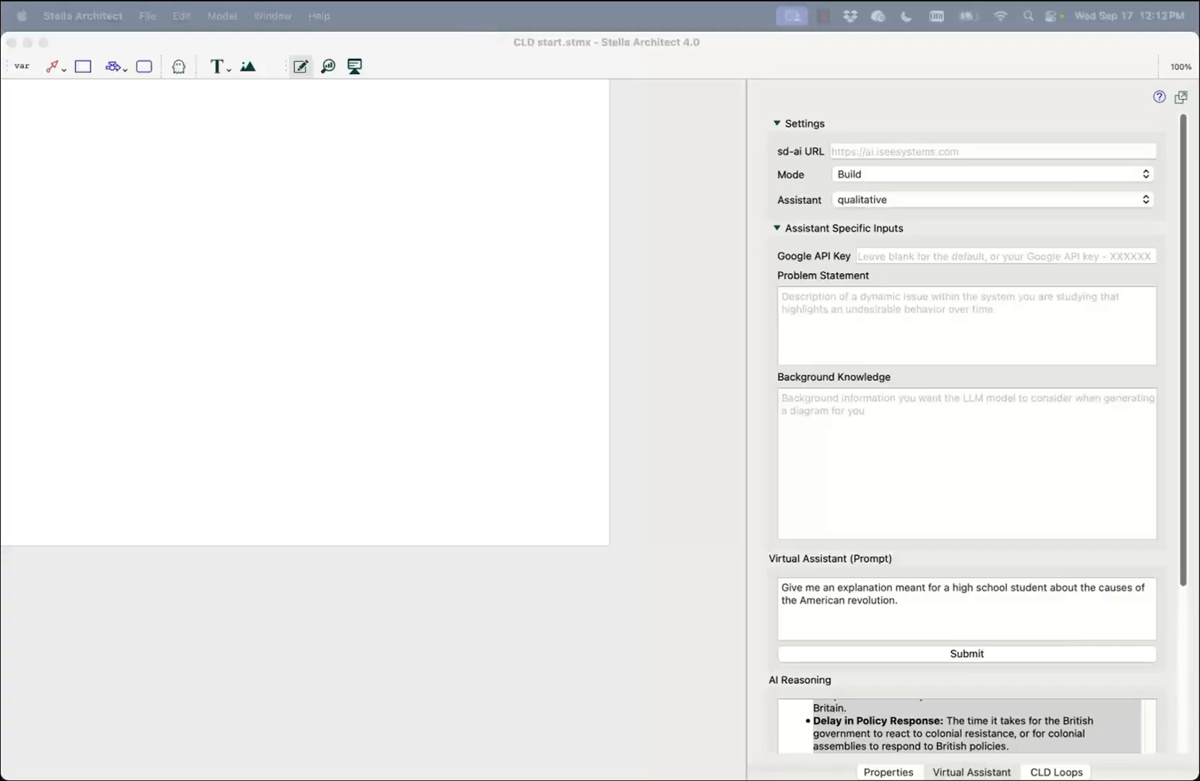
left_click(903, 351)
key("super+v")
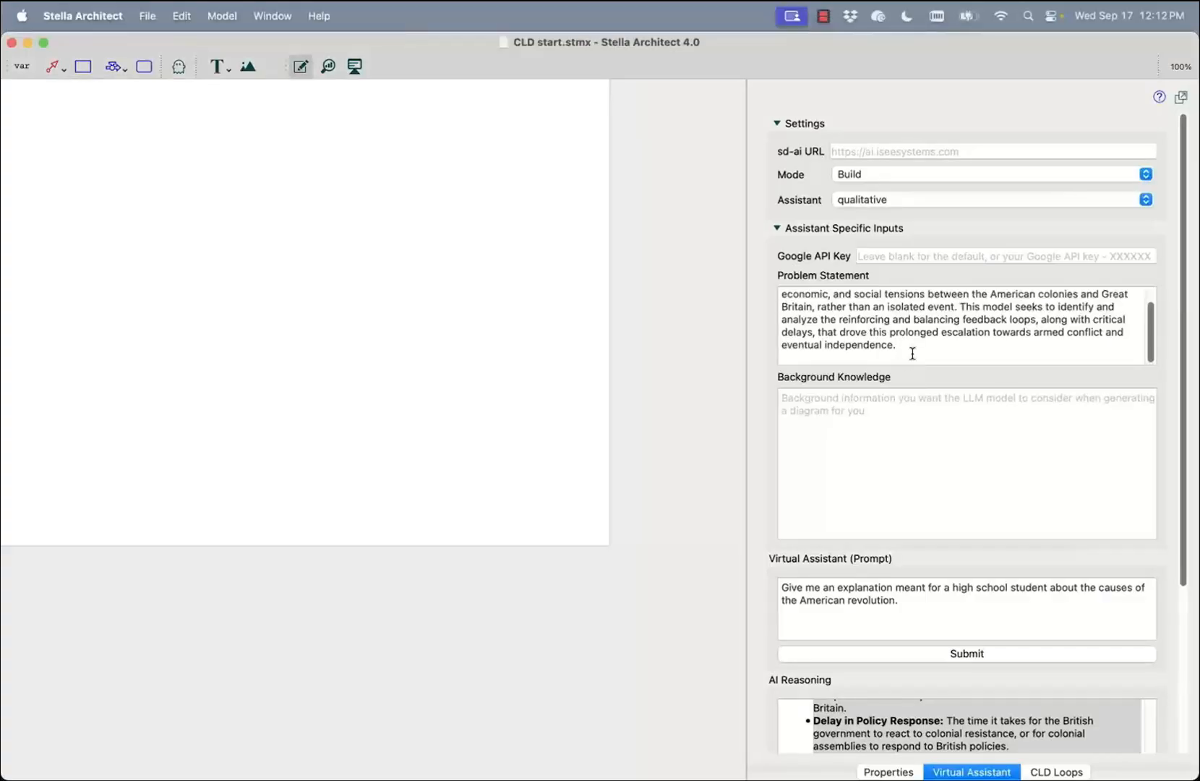
scroll(905, 340, "up", 2)
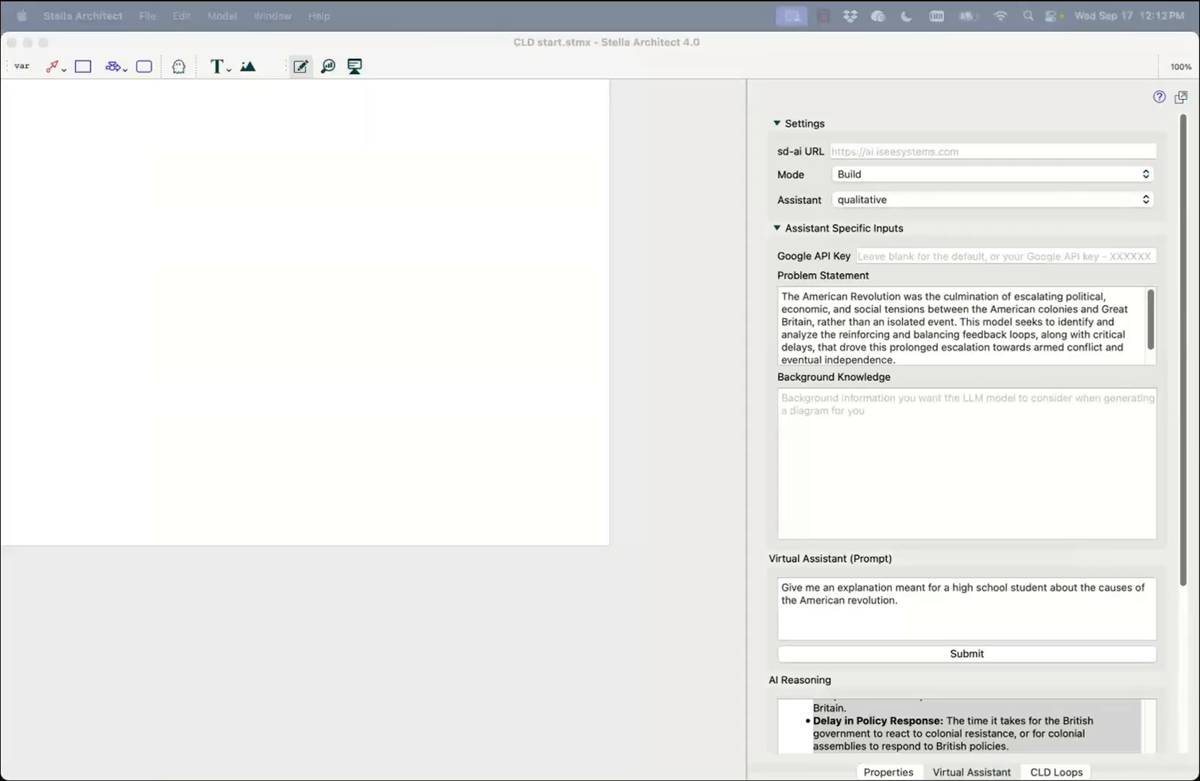
- Paste the concepts, relationships and delays into Background Knowledge and submit the existing prompt to build the diagram
left_click(975, 477)
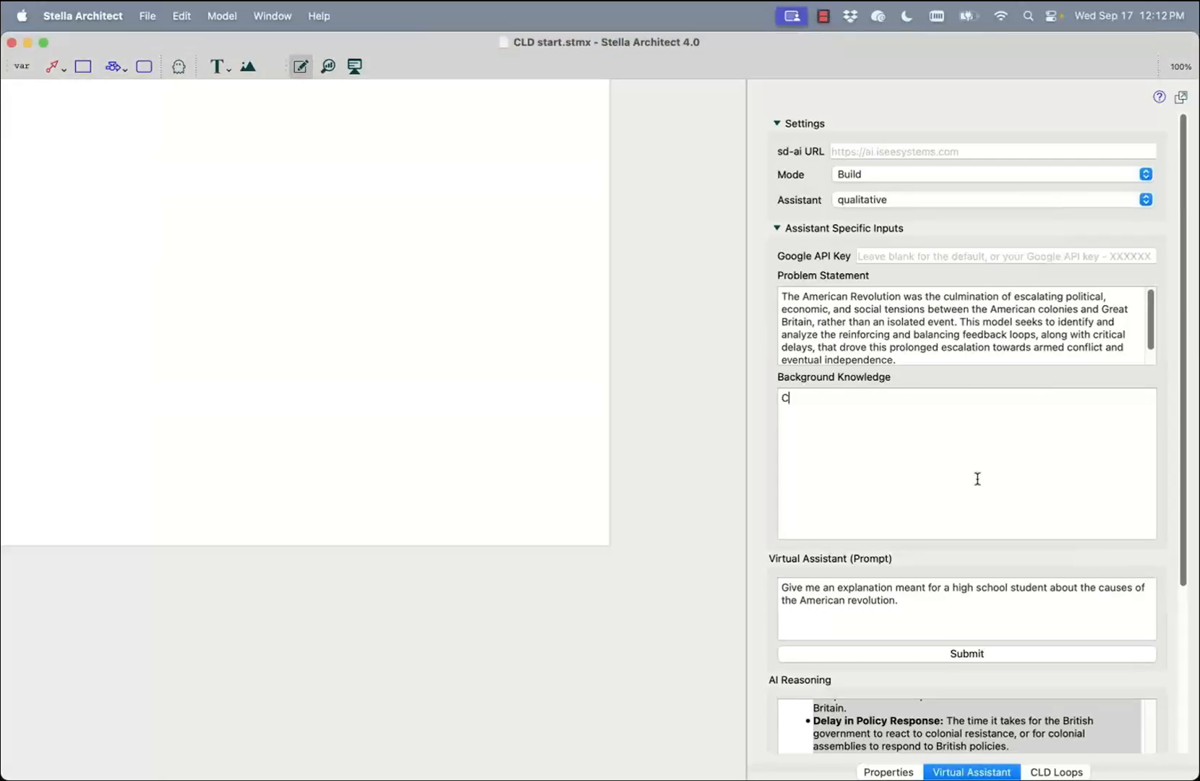
key("super+v")
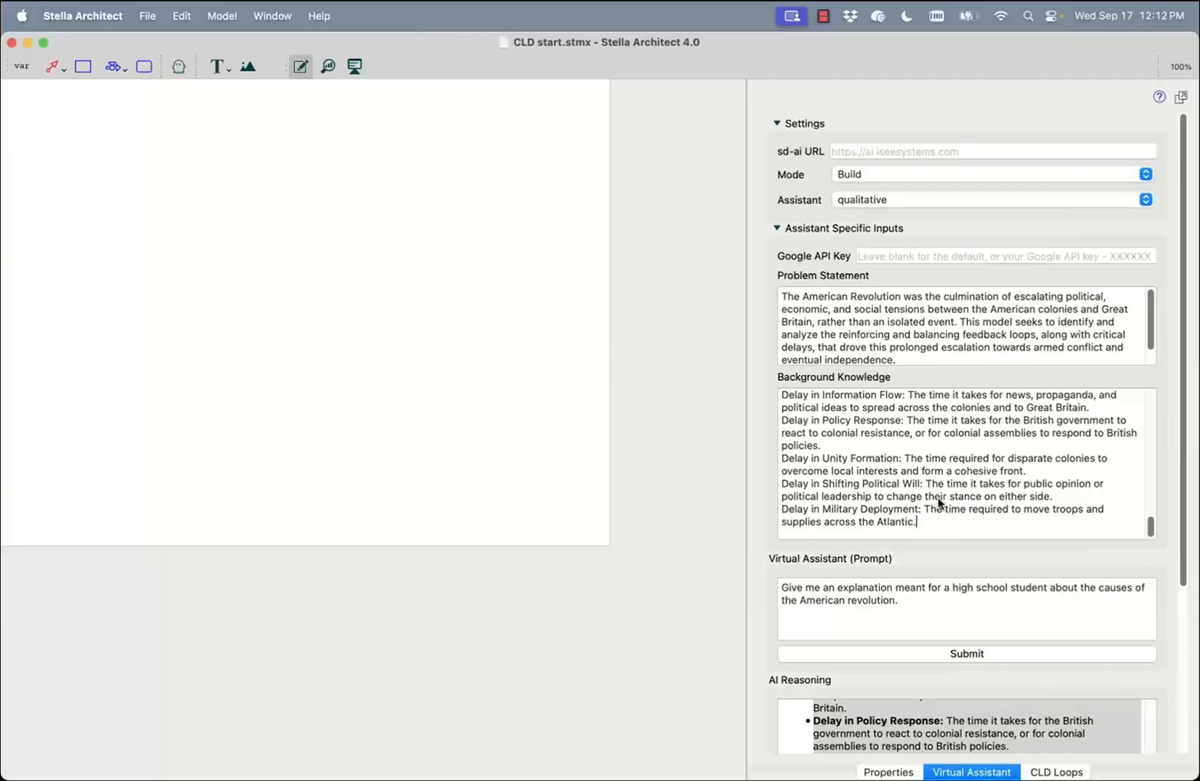
left_click(953, 655)
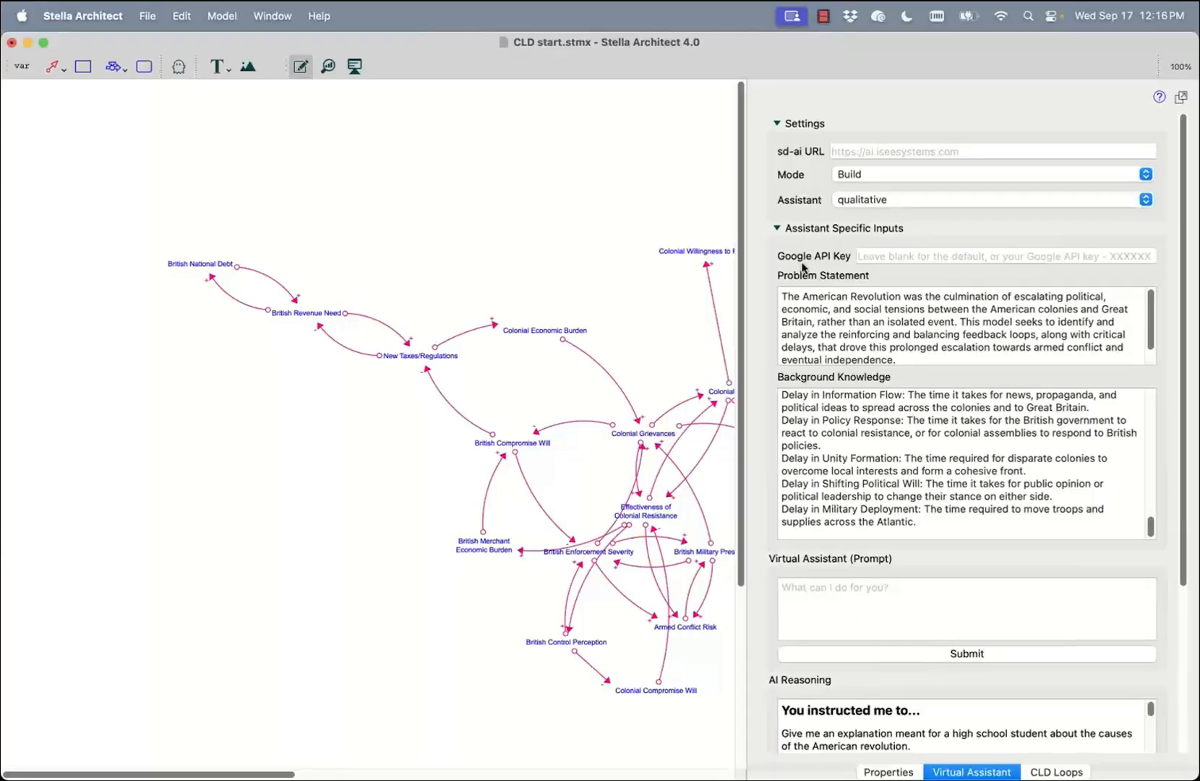
- Examine the AI reasoning for the causal links and the right-hand part of the generated causal loop diagram
left_click(778, 228)
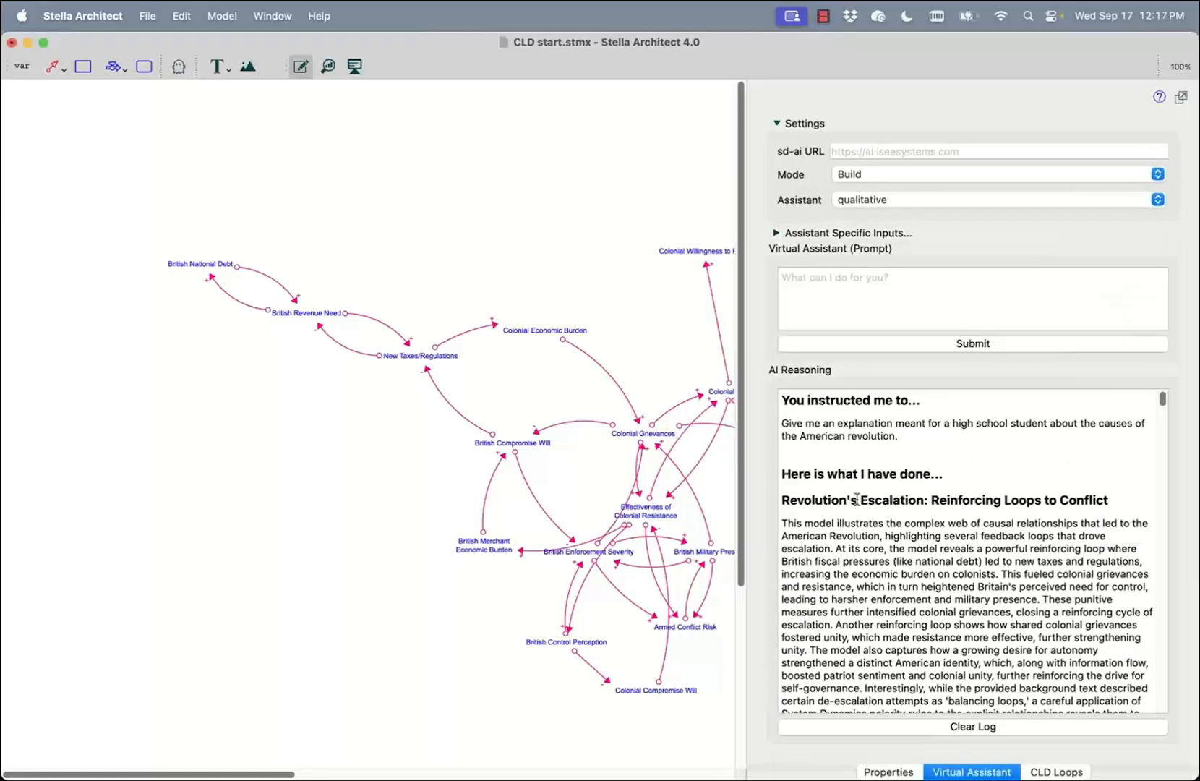
scroll(857, 500, "down", 10)
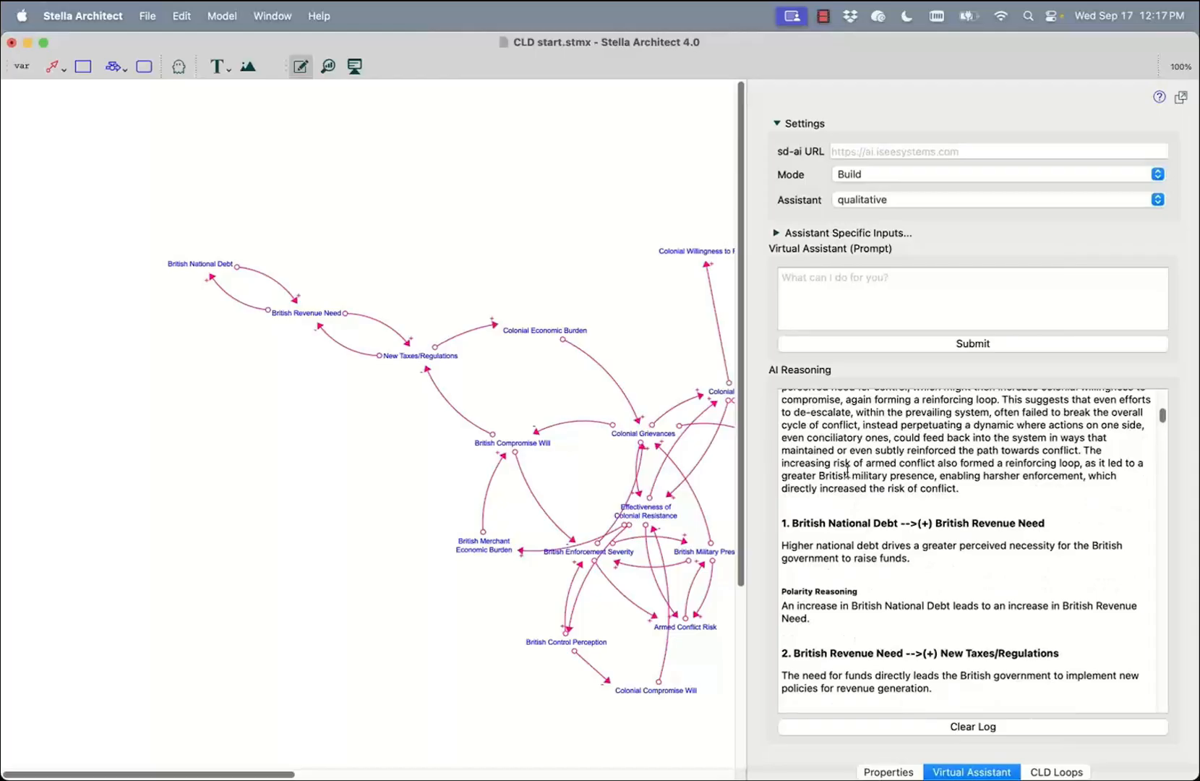
scroll(852, 434, "down", 5)
scroll(850, 484, "up", 10)
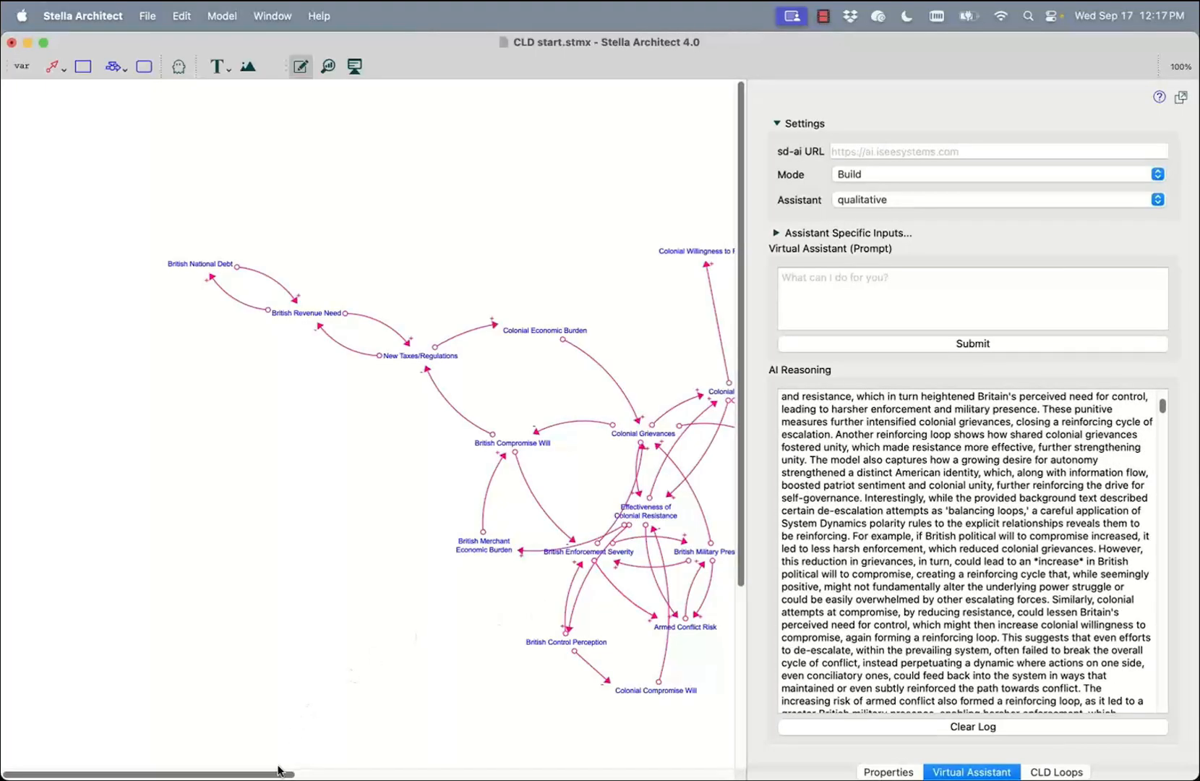
left_click_drag(281, 773, 402, 751)
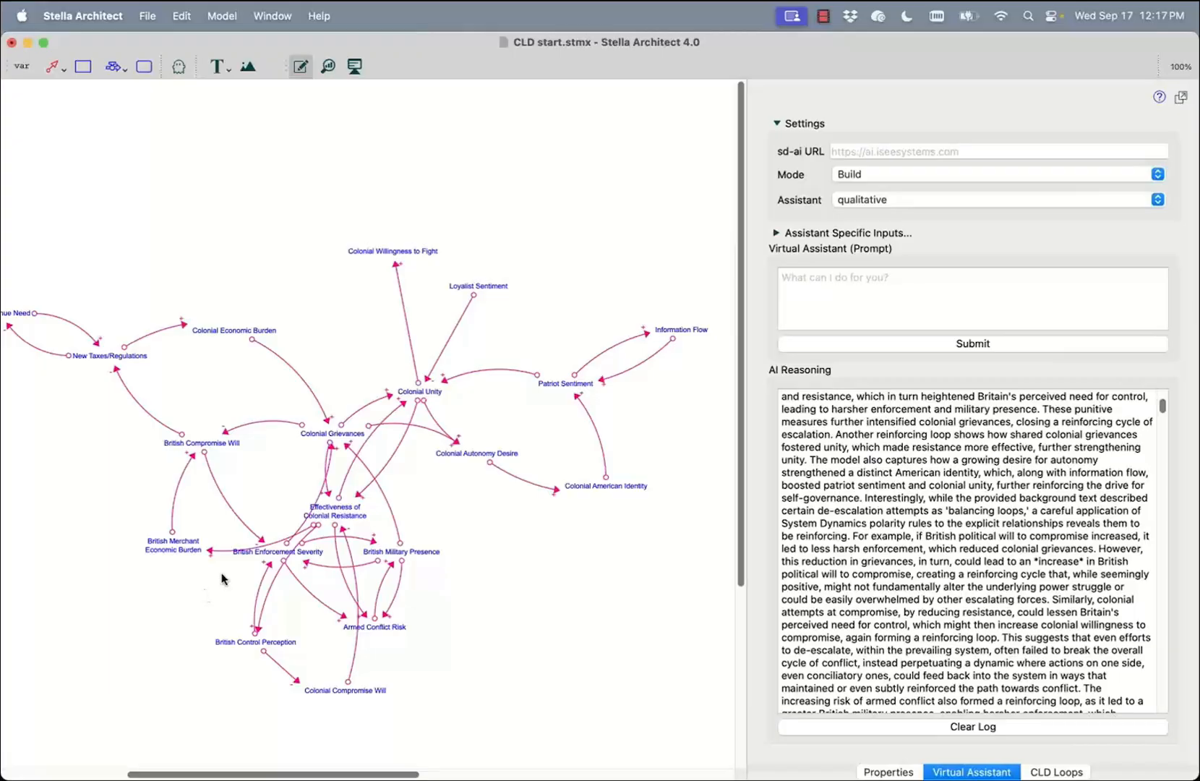
- Look through the diagram's list of feedback loops, highlight the first balancing loop, and clear the highlight
left_click(1027, 772)
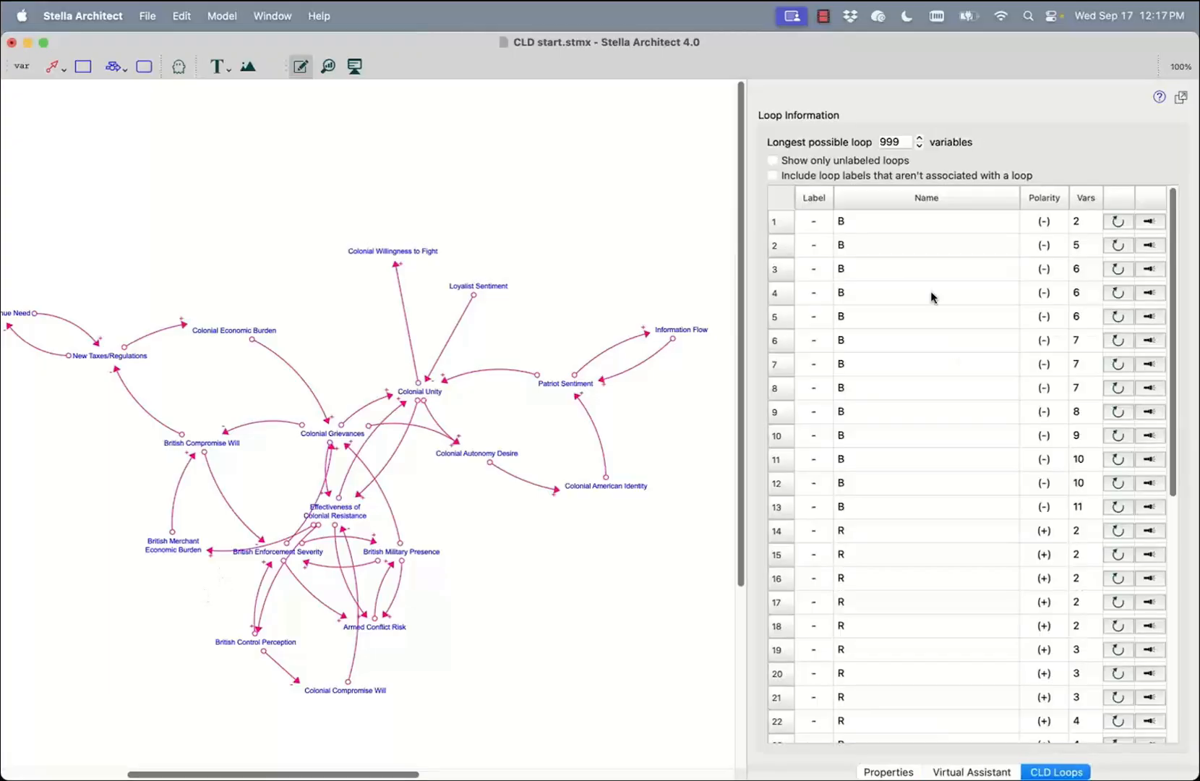
scroll(951, 369, "down", 6)
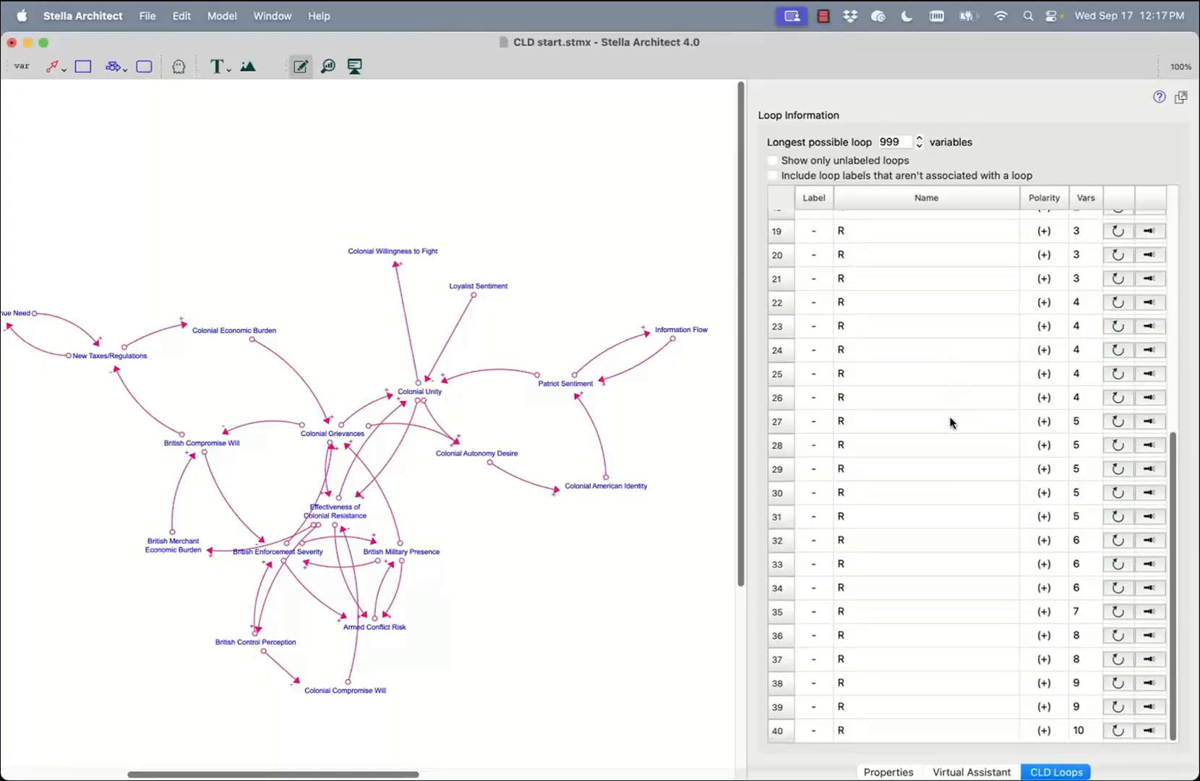
scroll(951, 420, "up", 6)
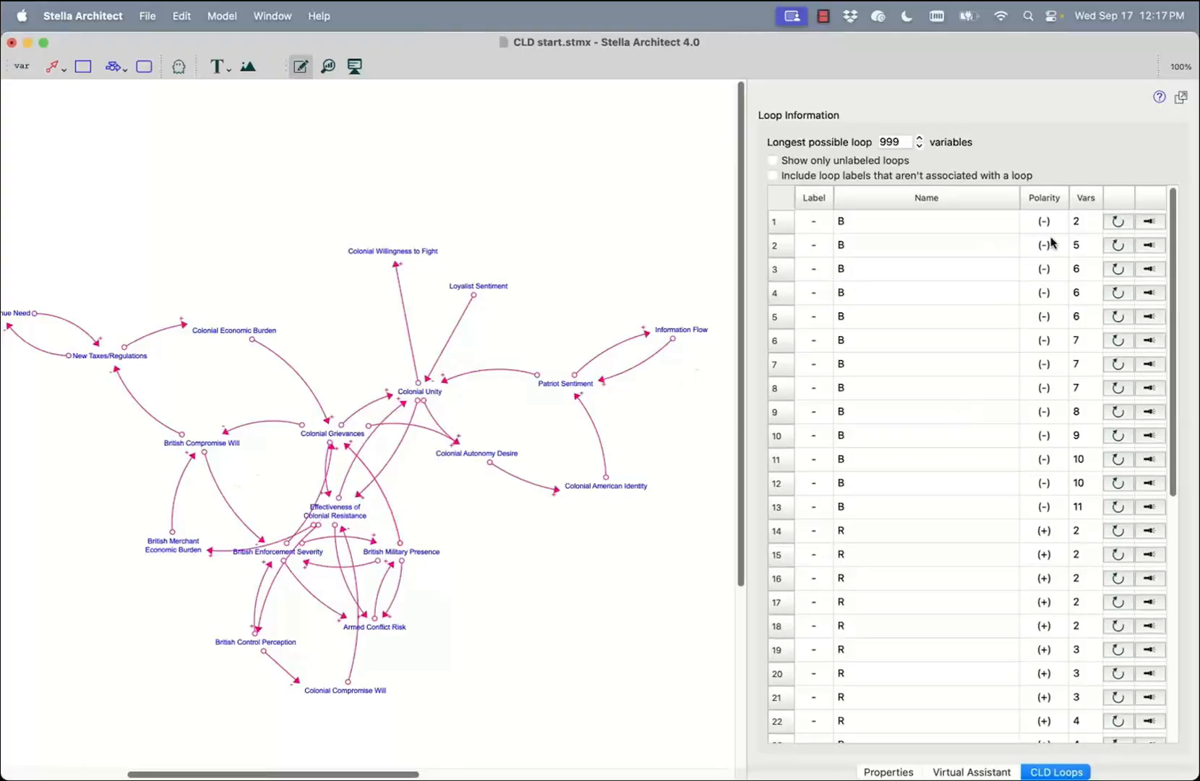
left_click(1149, 222)
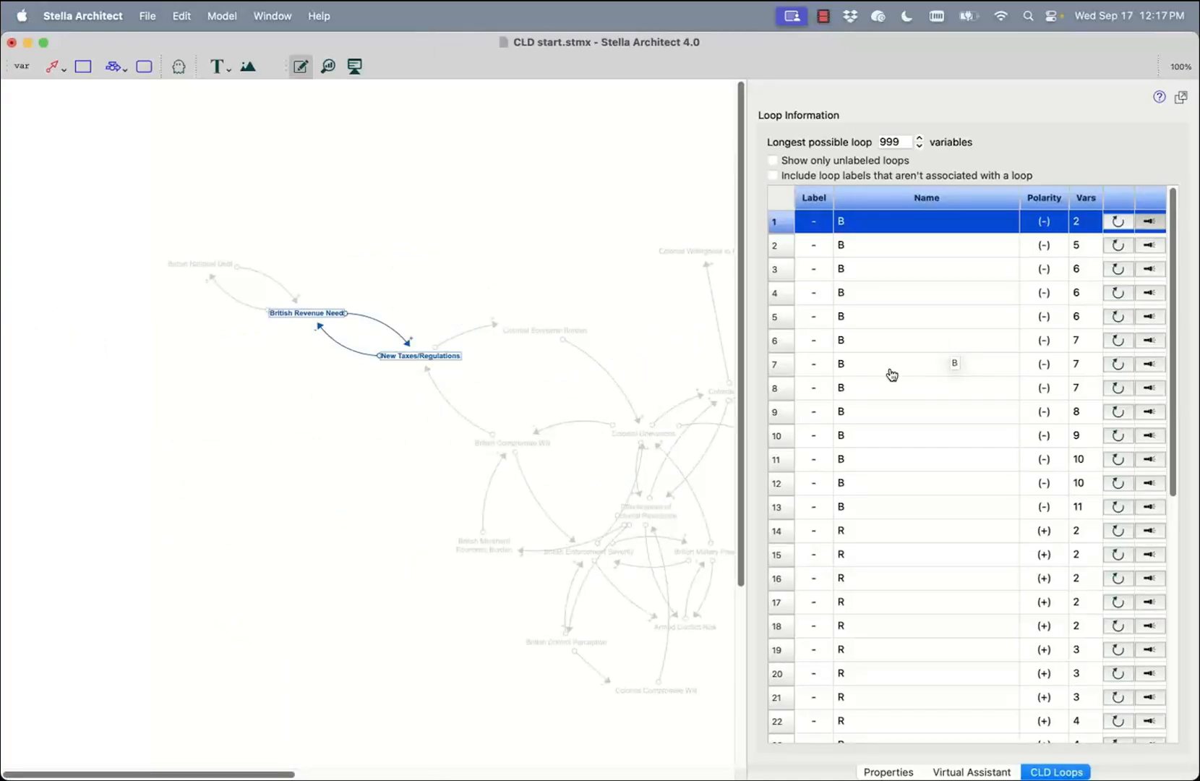
left_click(410, 496)
left_click(410, 496)
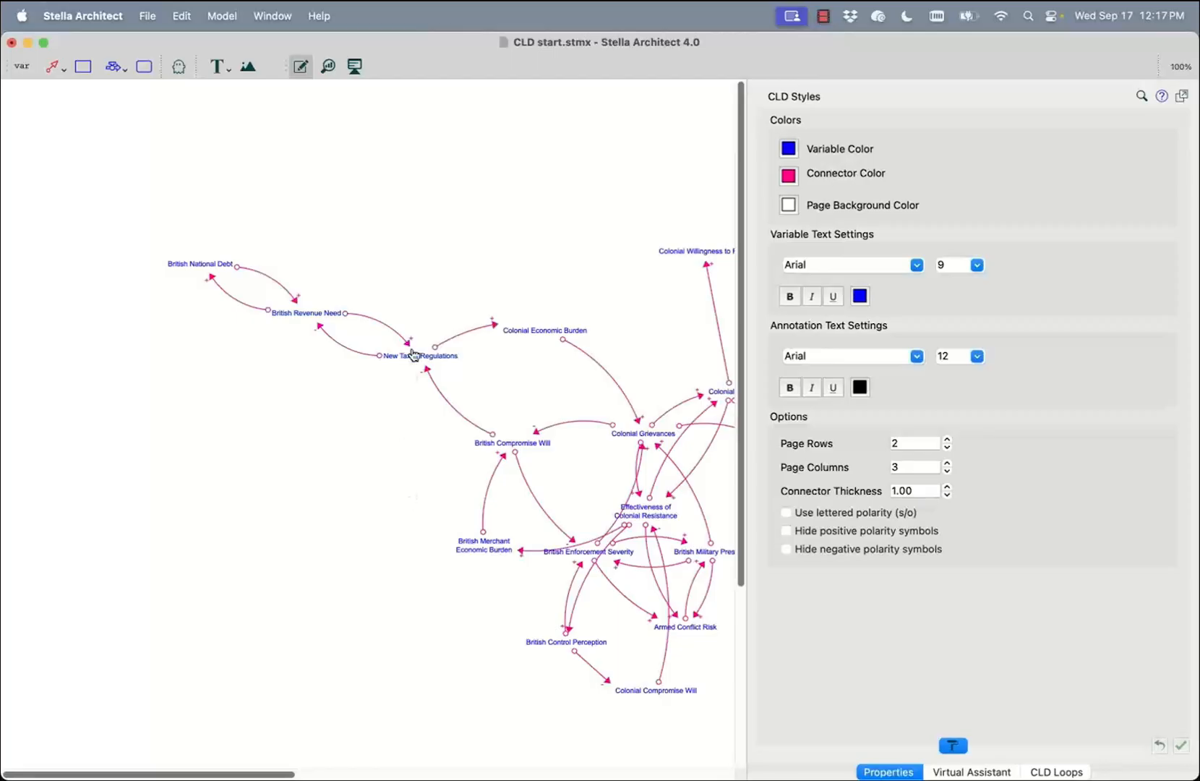
- Open the documentation of the connector from British Revenue Need to New Taxes/Regulations and highlight its reasoning text
mouse_move(411, 347)
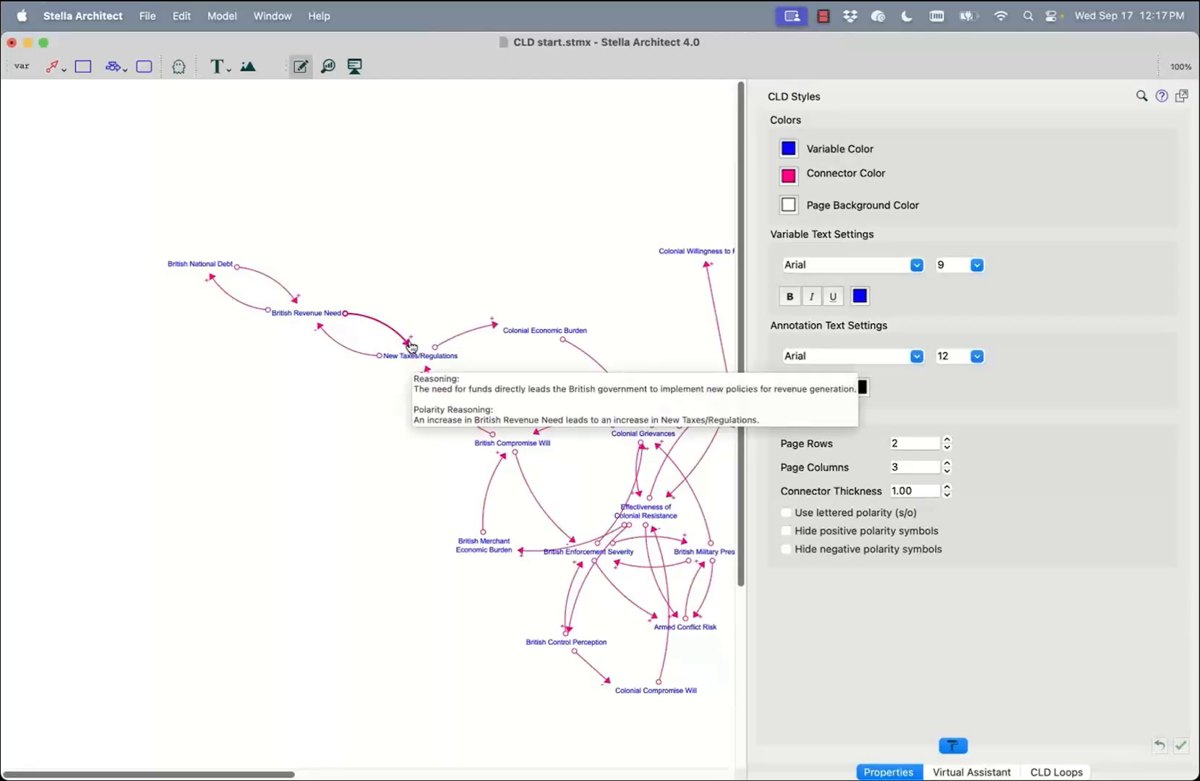
left_click(411, 347)
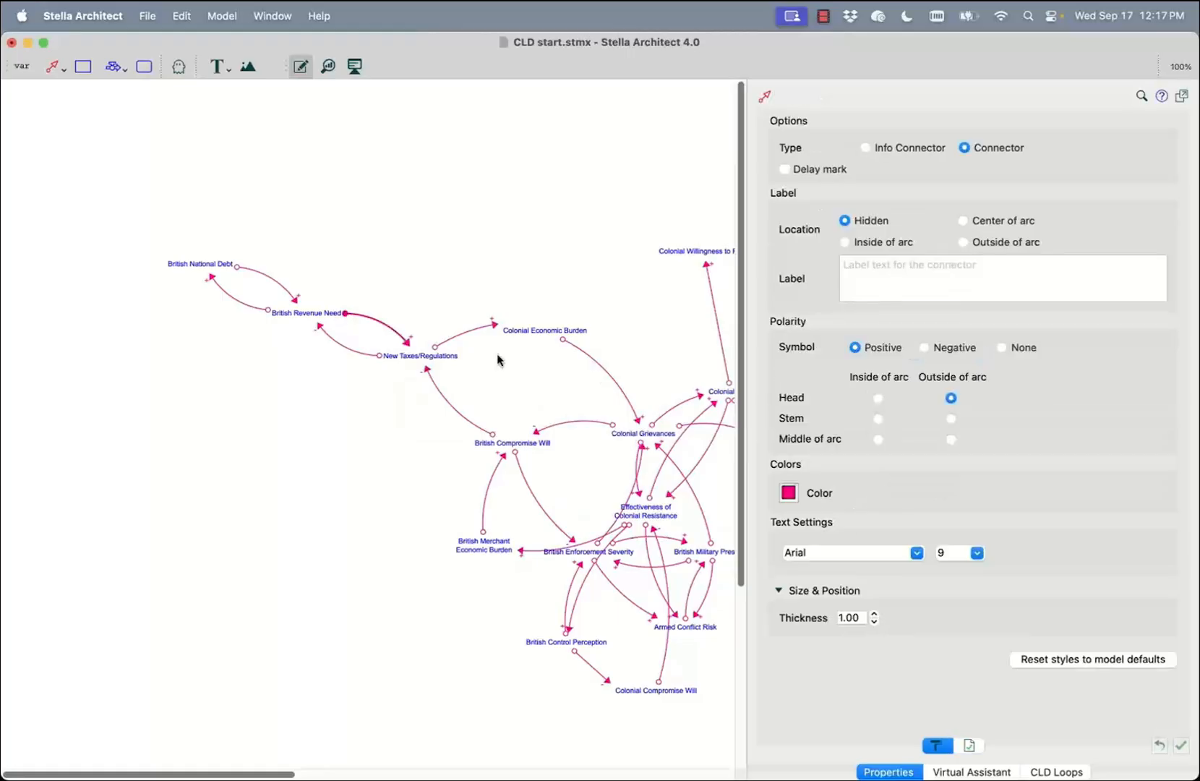
left_click(967, 744)
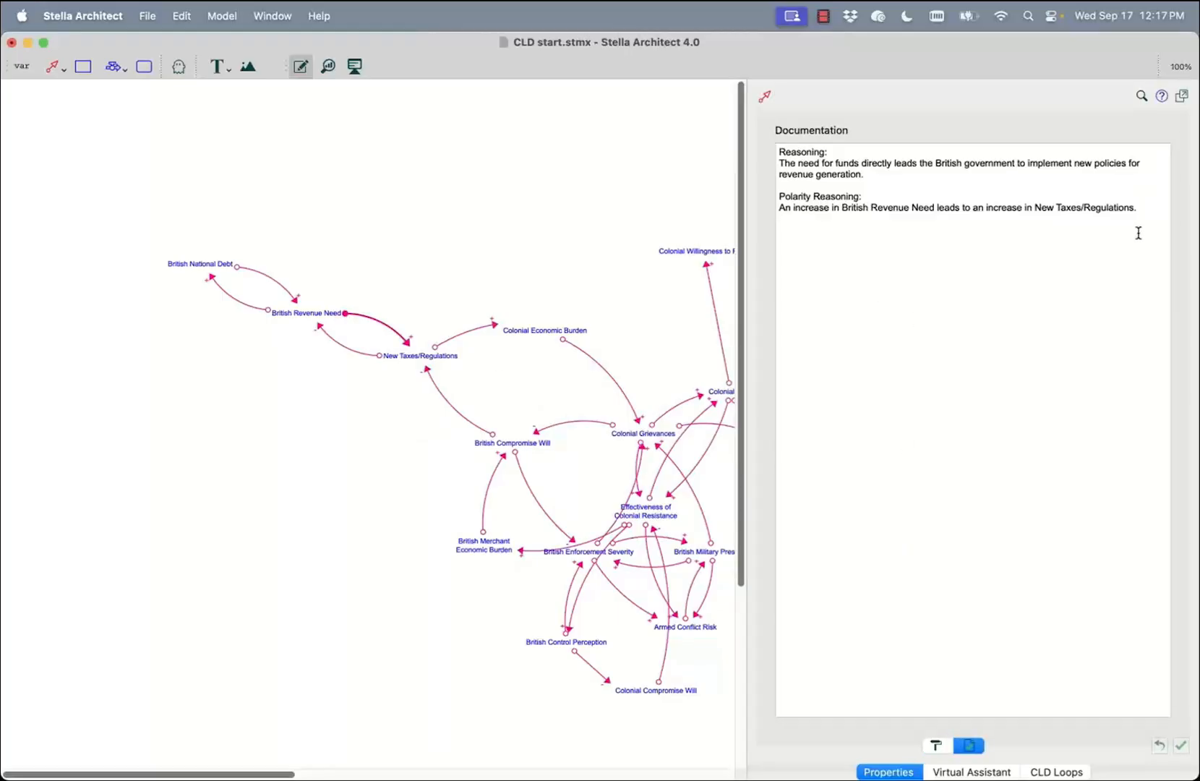
left_click_drag(1139, 233, 846, 131)
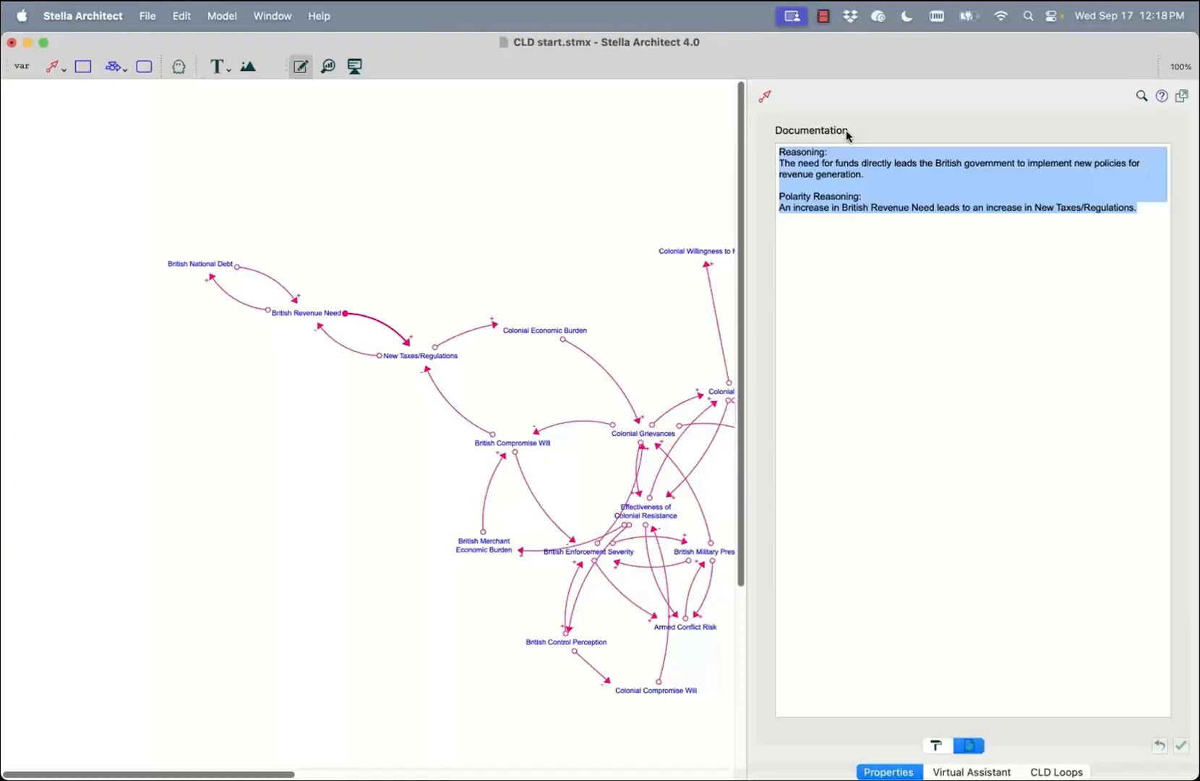
- Switch to PowerPoint and present slide 8, "Using AI to help with Ideation", as a slide show
key("super+Tab")
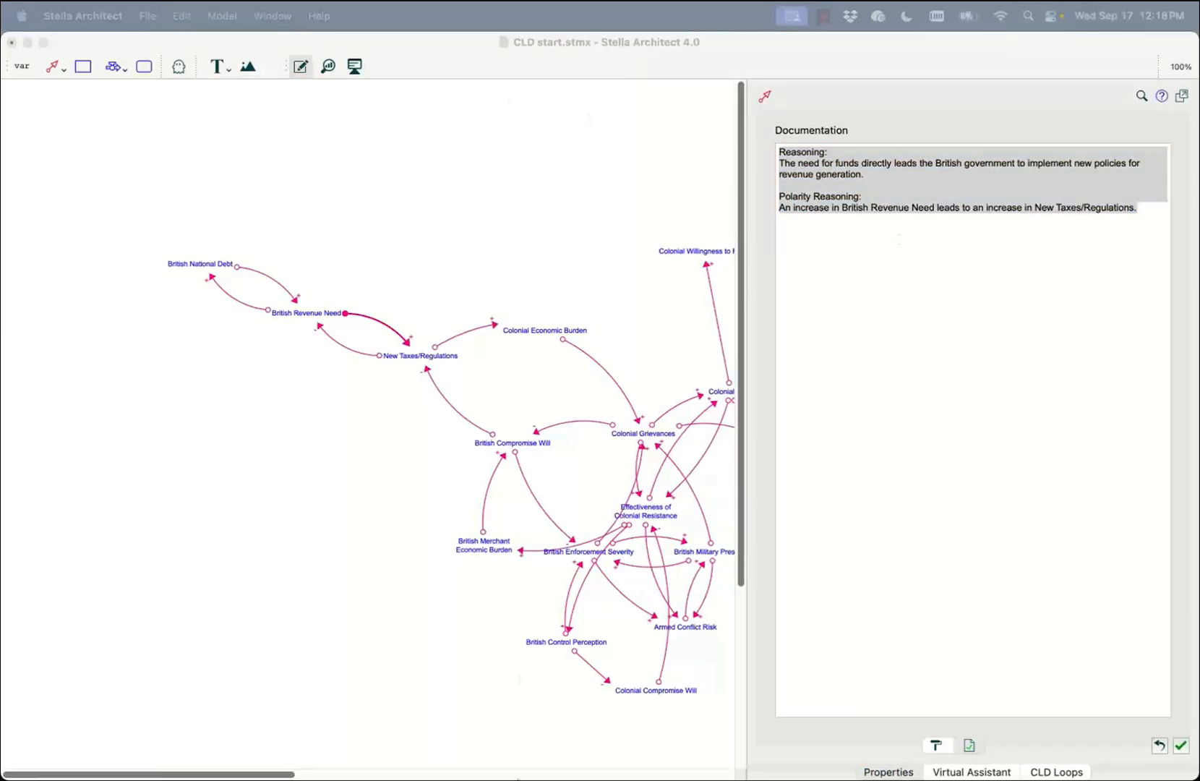
mouse_move(515, 752)
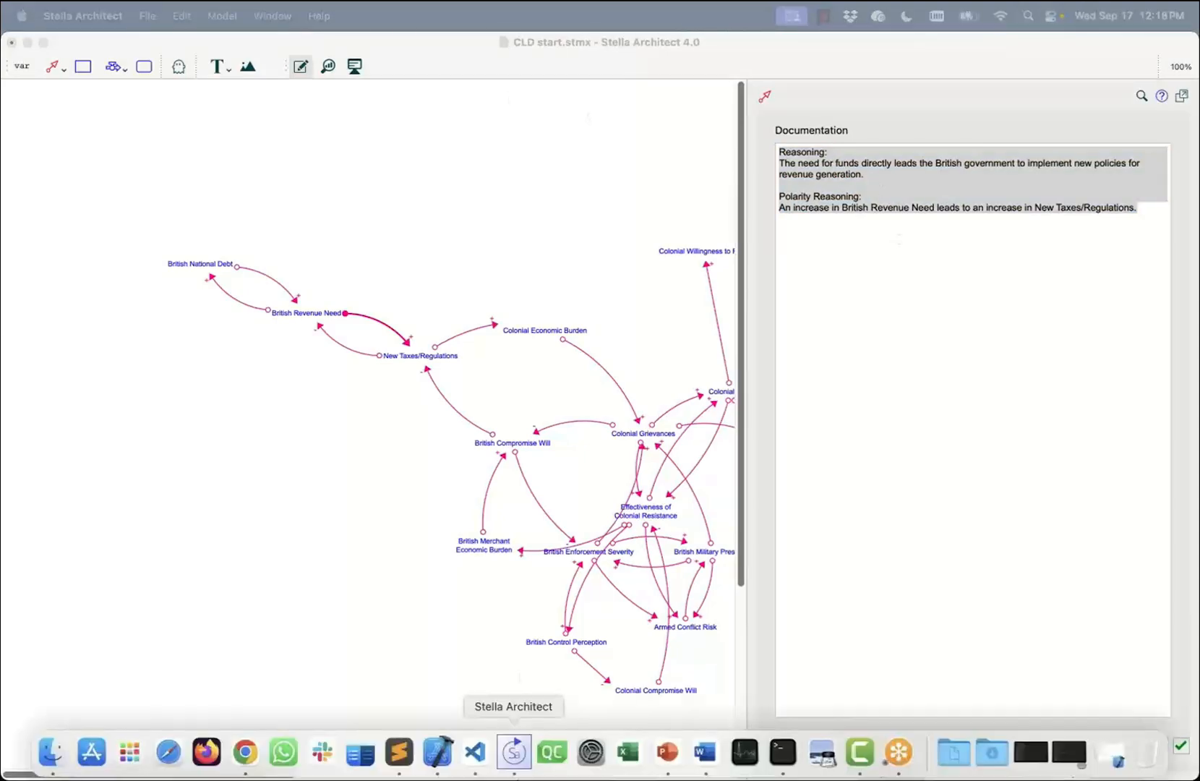
left_click(668, 752)
left_click(30, 333)
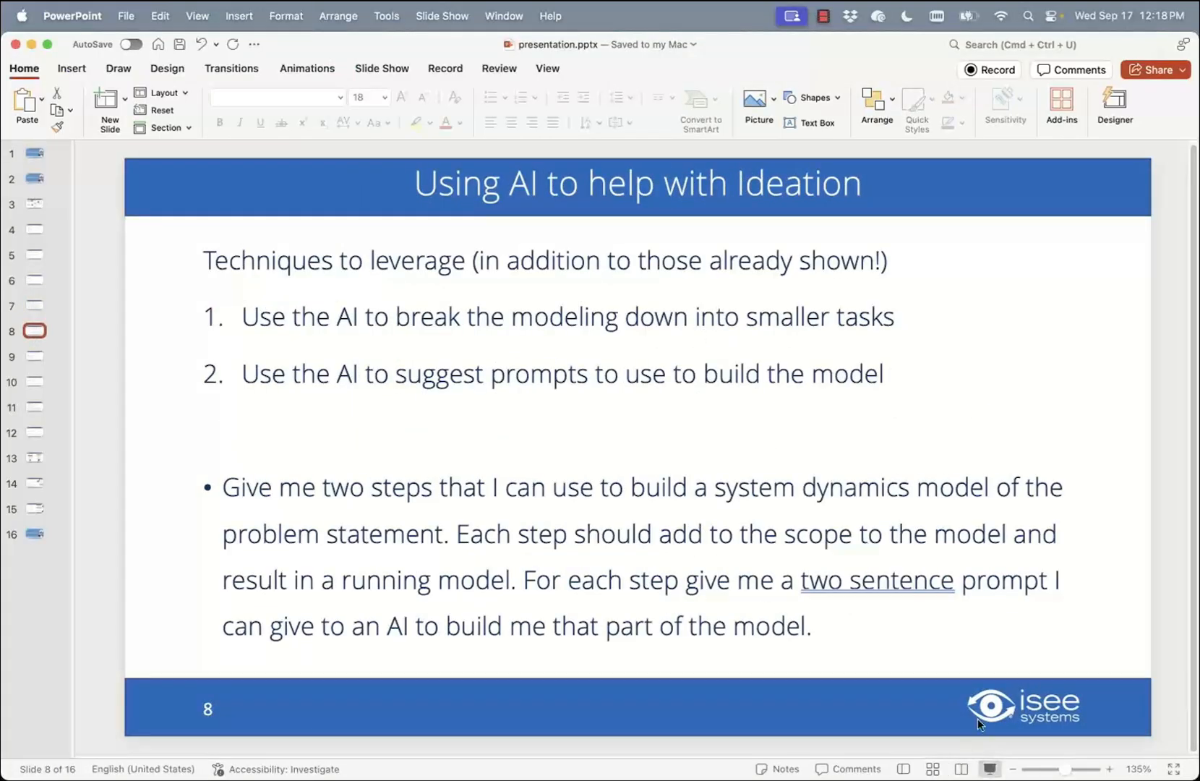
left_click(990, 769)
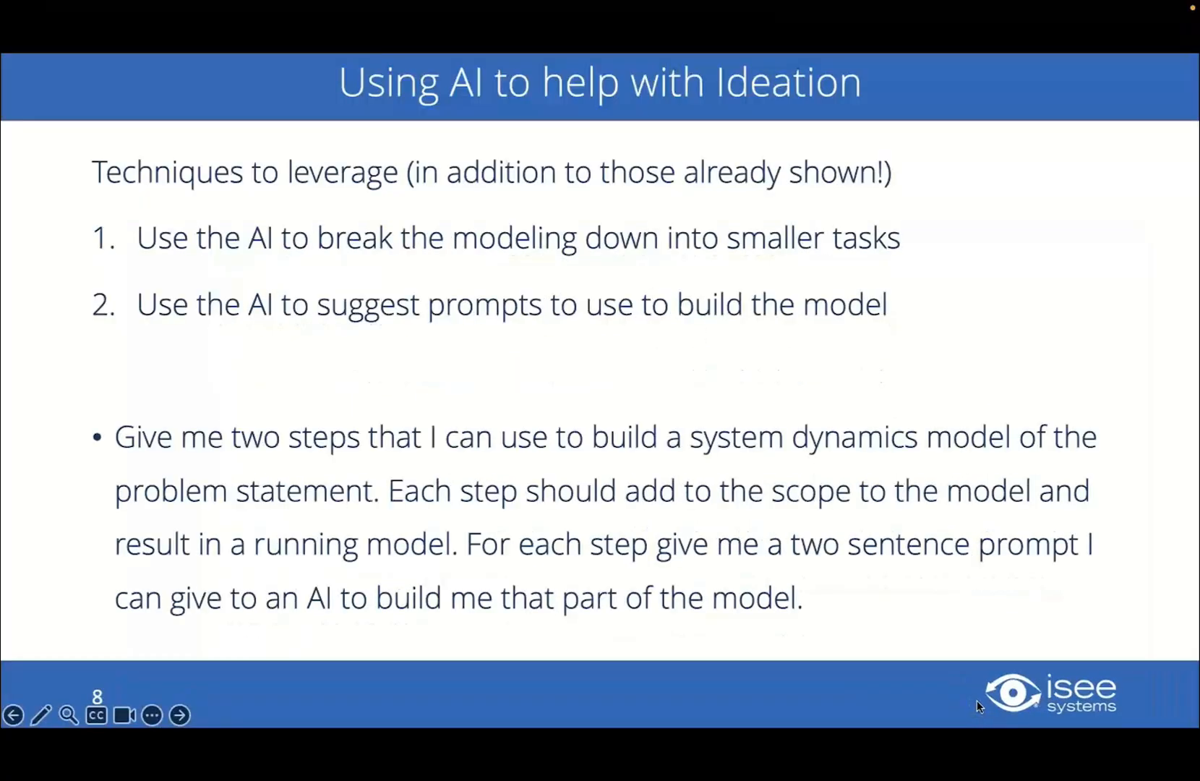
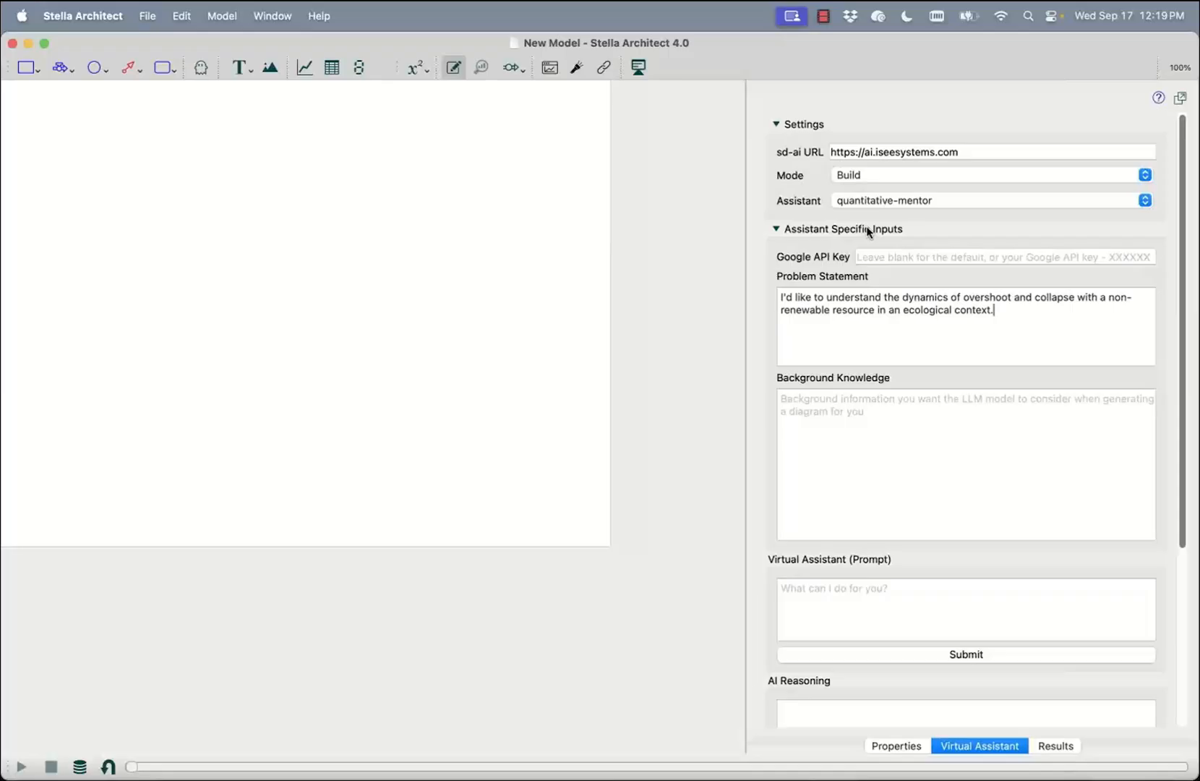
- Switch the assistant to Discuss mode with seldon and carry over the overshoot-and-collapse text into its Problem Statement
left_click_drag(998, 314, 734, 287)
key("super+c")
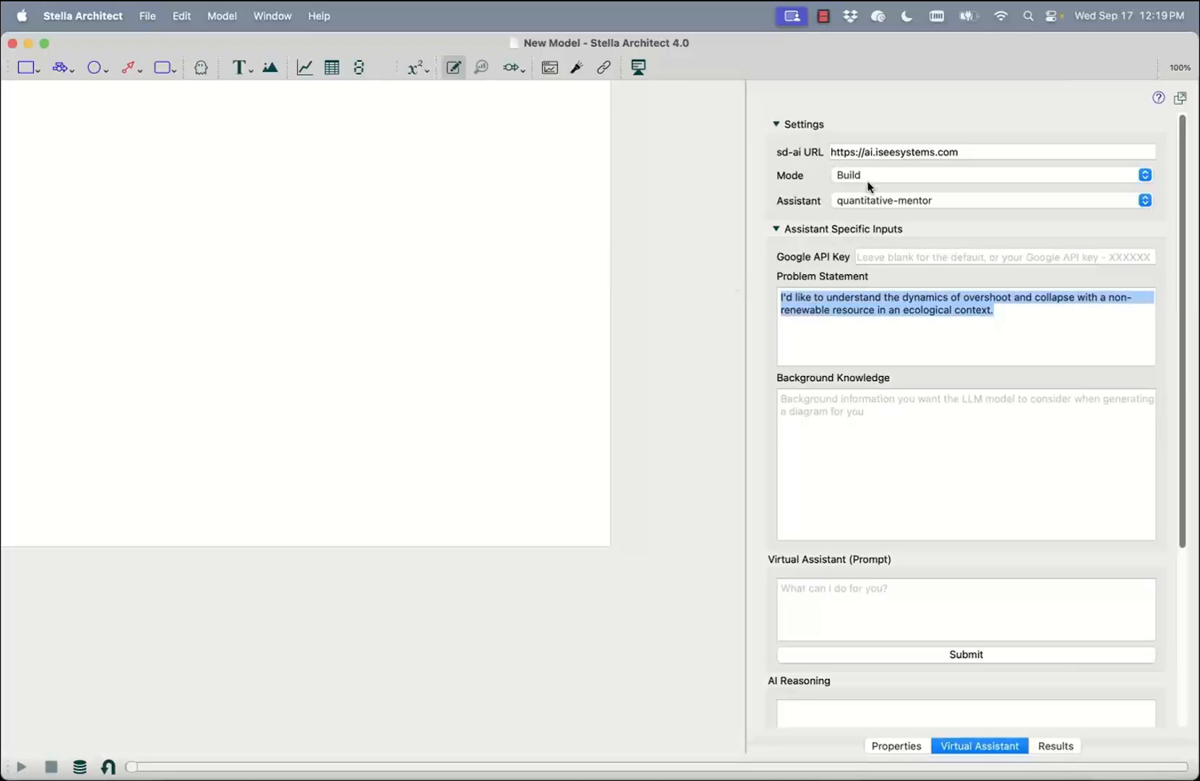
left_click(866, 201)
left_click(868, 200)
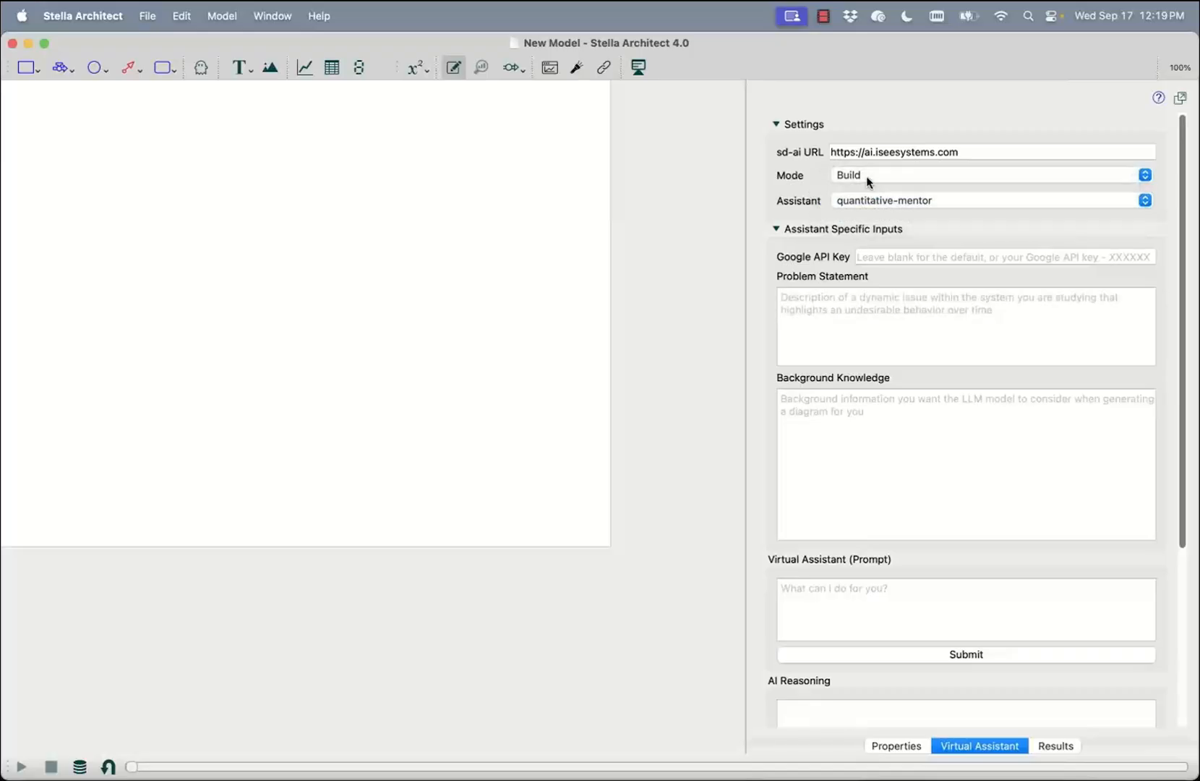
left_click(866, 175)
left_click(866, 185)
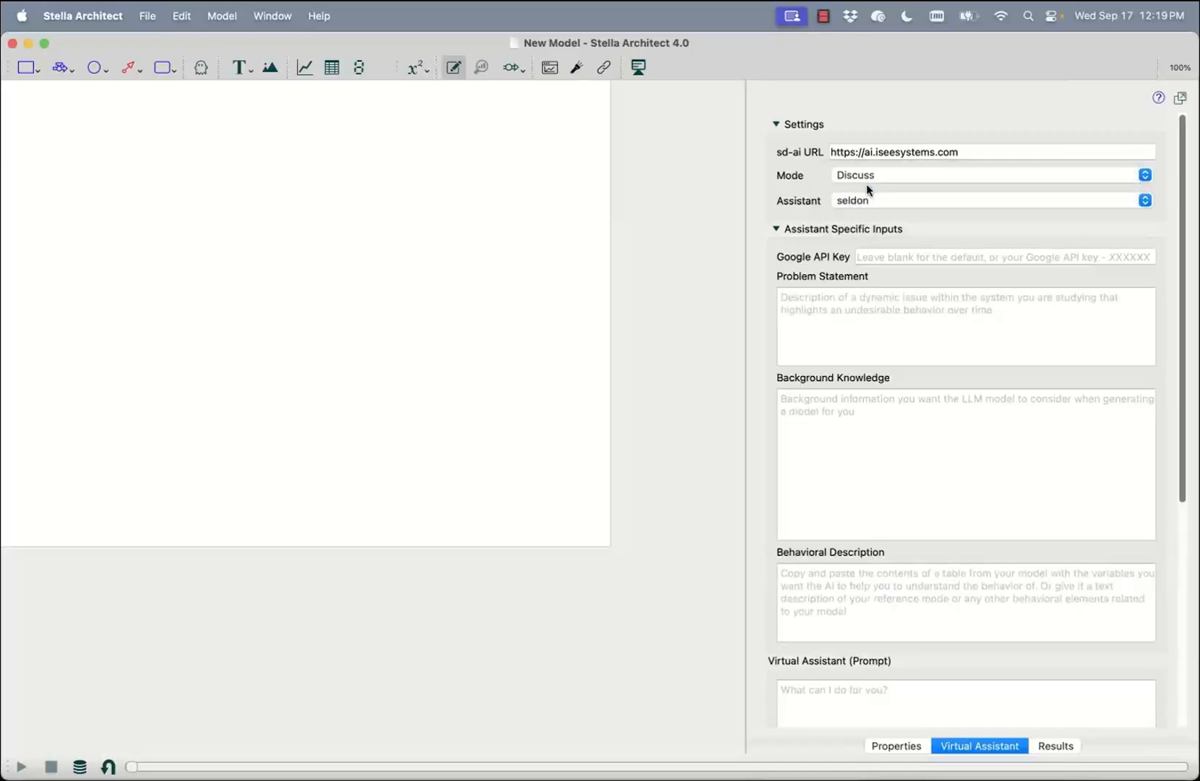
left_click(851, 305)
key("super+v")
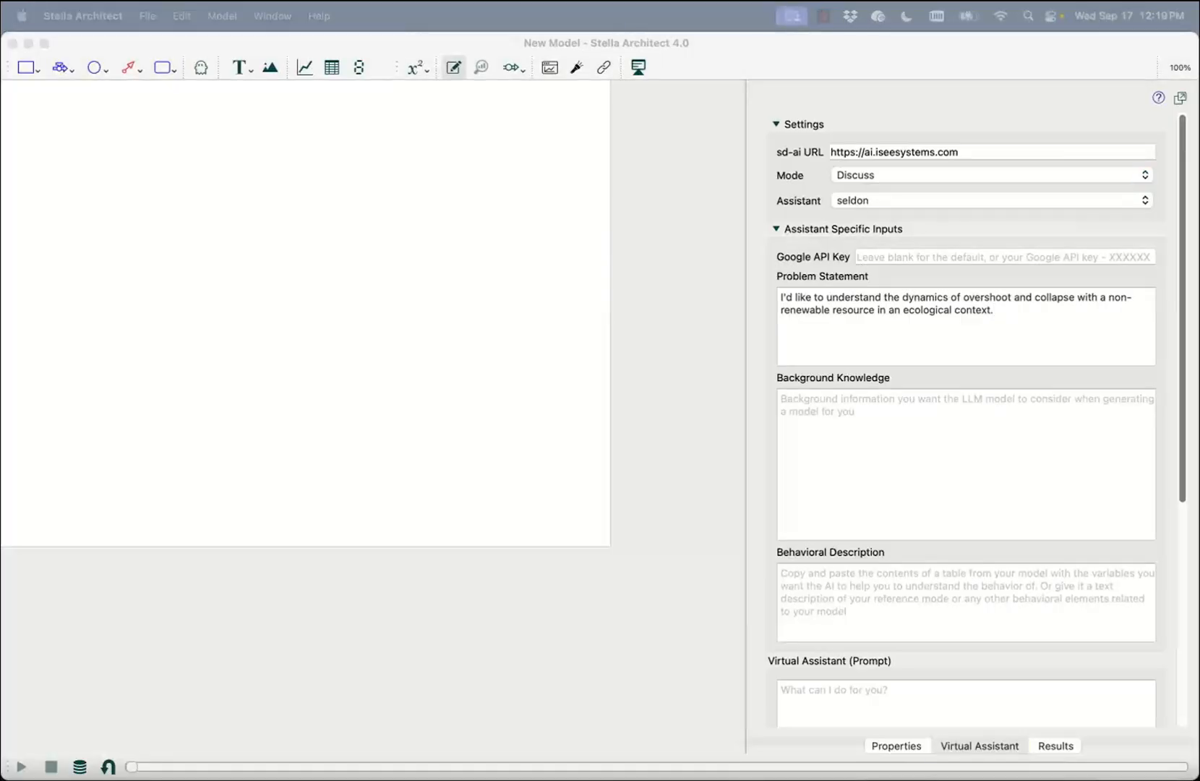
- Submit a prompt requesting two scope-adding steps for a running system dynamics model of the problem statement, each with a two-sentence AI prompt
left_click(776, 229)
left_click(838, 302)
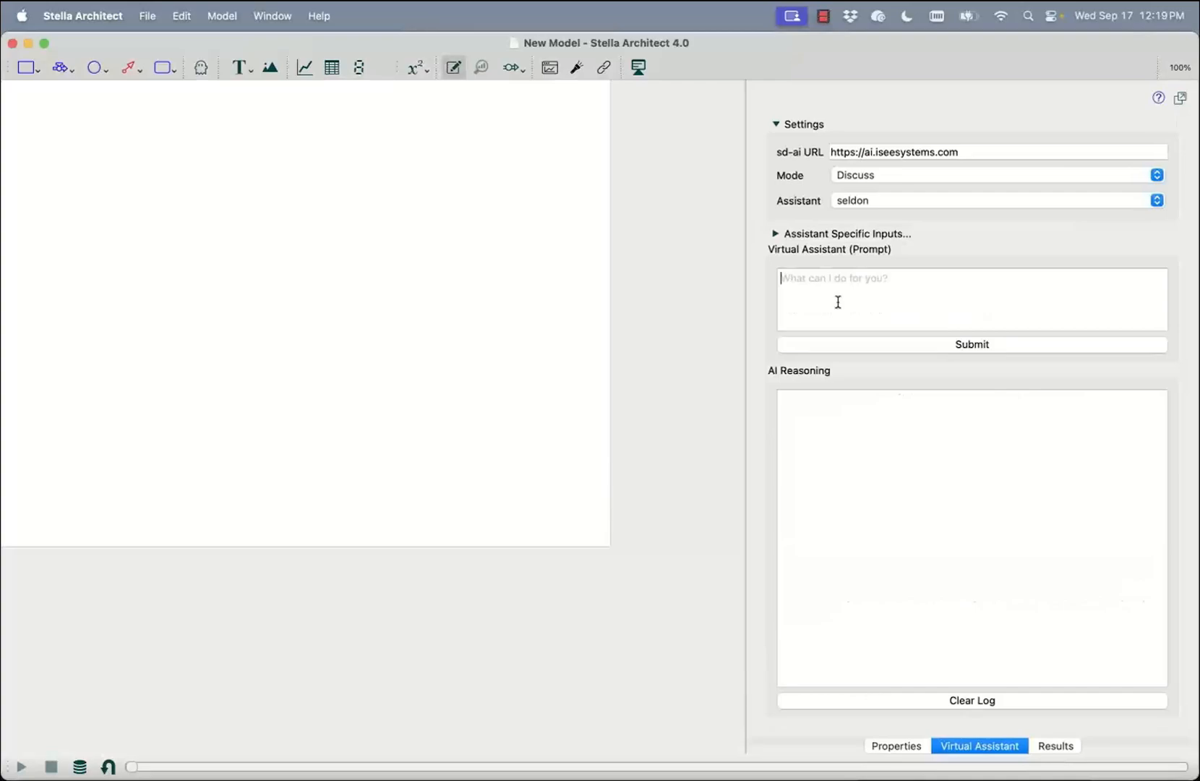
type("Give me two steps that I can use to build a system dynamics model of the problem statement. Each step should add to the scope to the model and result in a running model. For each step give me a two sentence prompt I can give to an AI to build me that part of the model.")
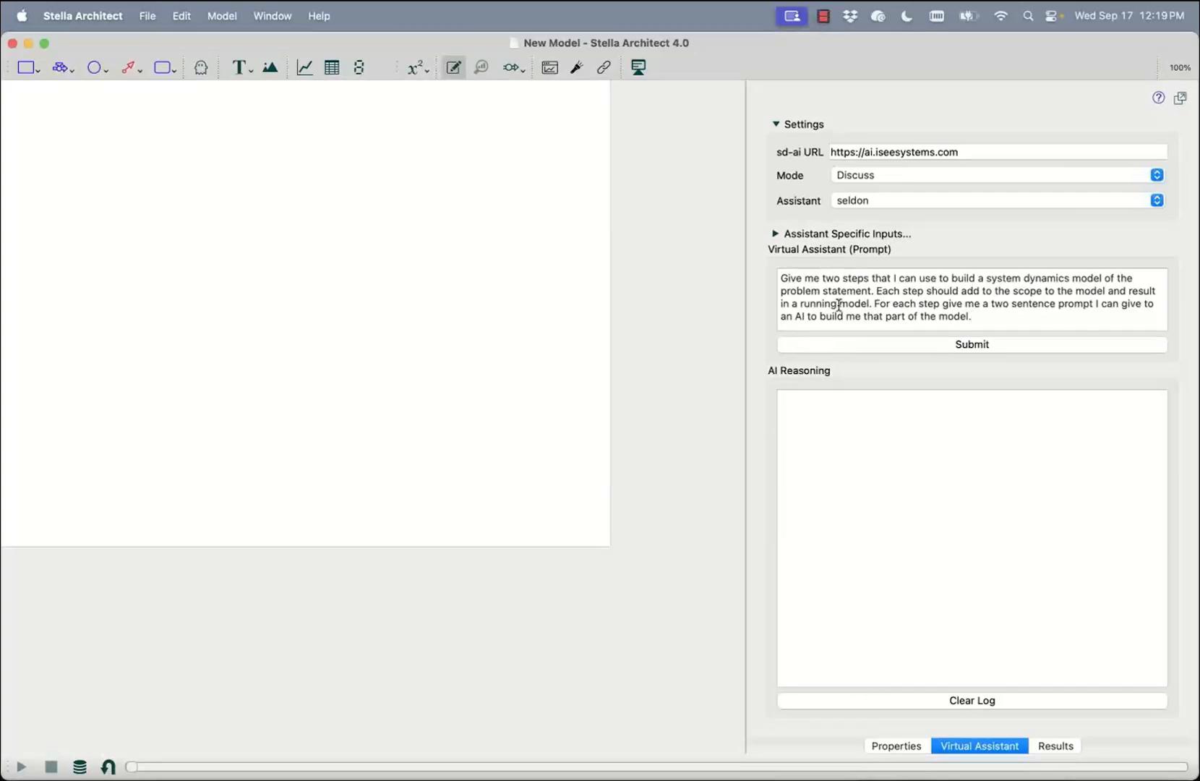
left_click(856, 346)
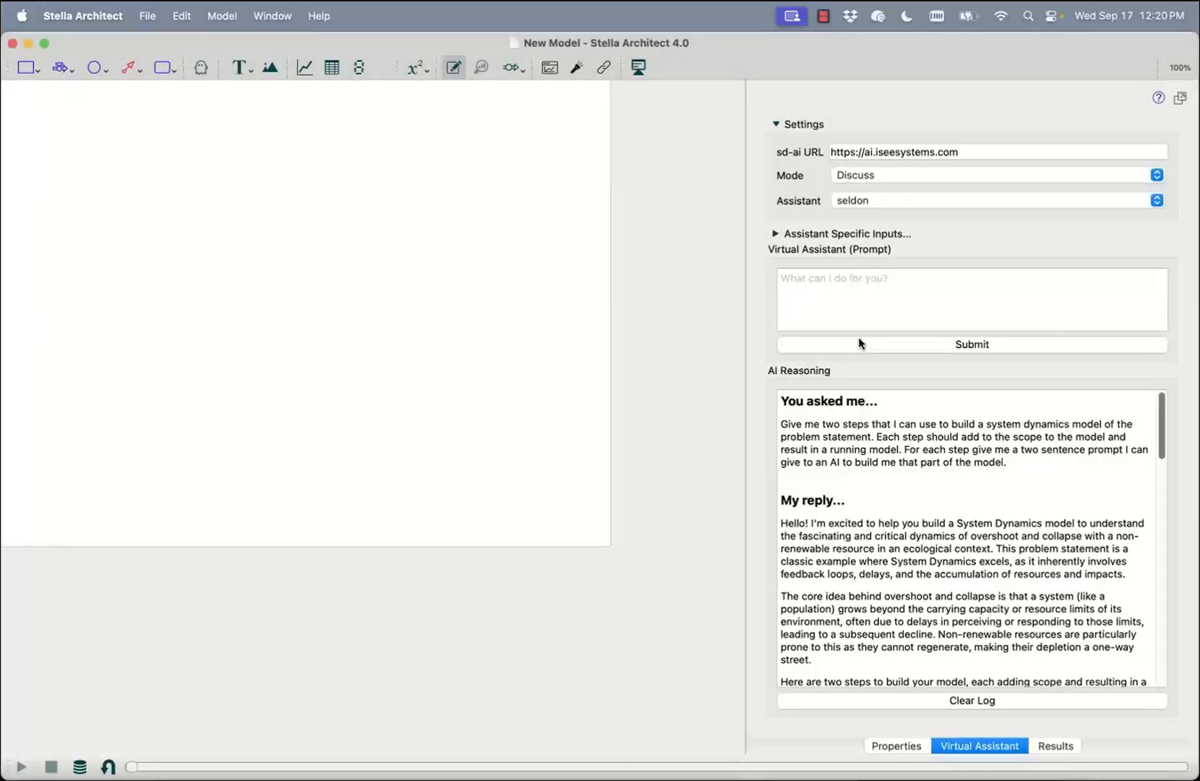
- Widen the assistant panel and copy the reply's Step 1 AI prompt about the Population and Non-Renewable Resource stocks
scroll(895, 478, "down", 3)
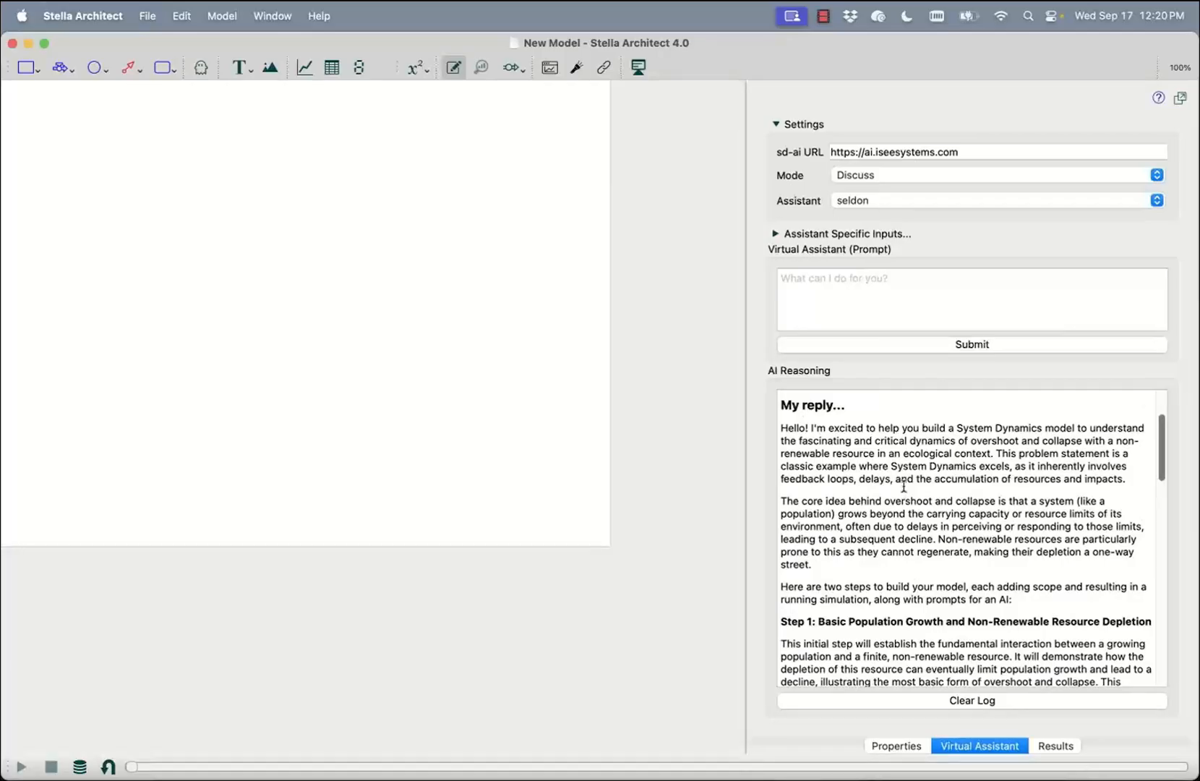
scroll(903, 485, "up", 3)
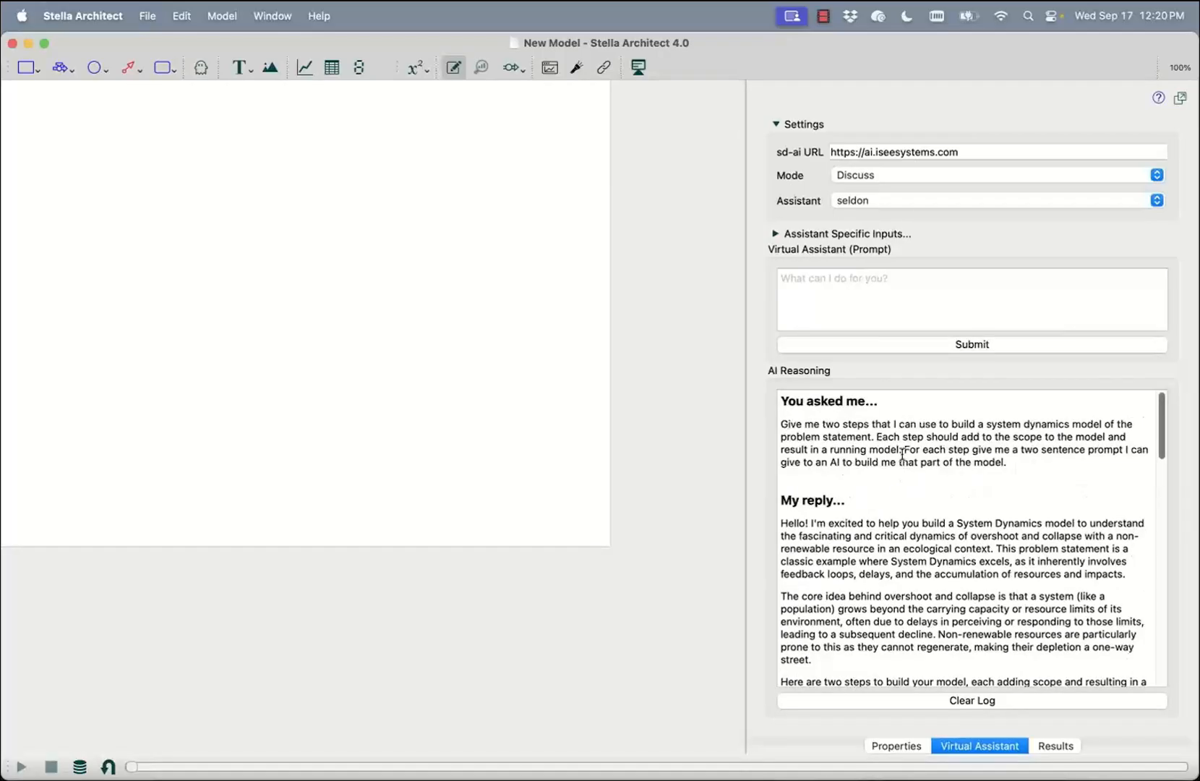
scroll(903, 455, "down", 3)
scroll(853, 451, "down", 2)
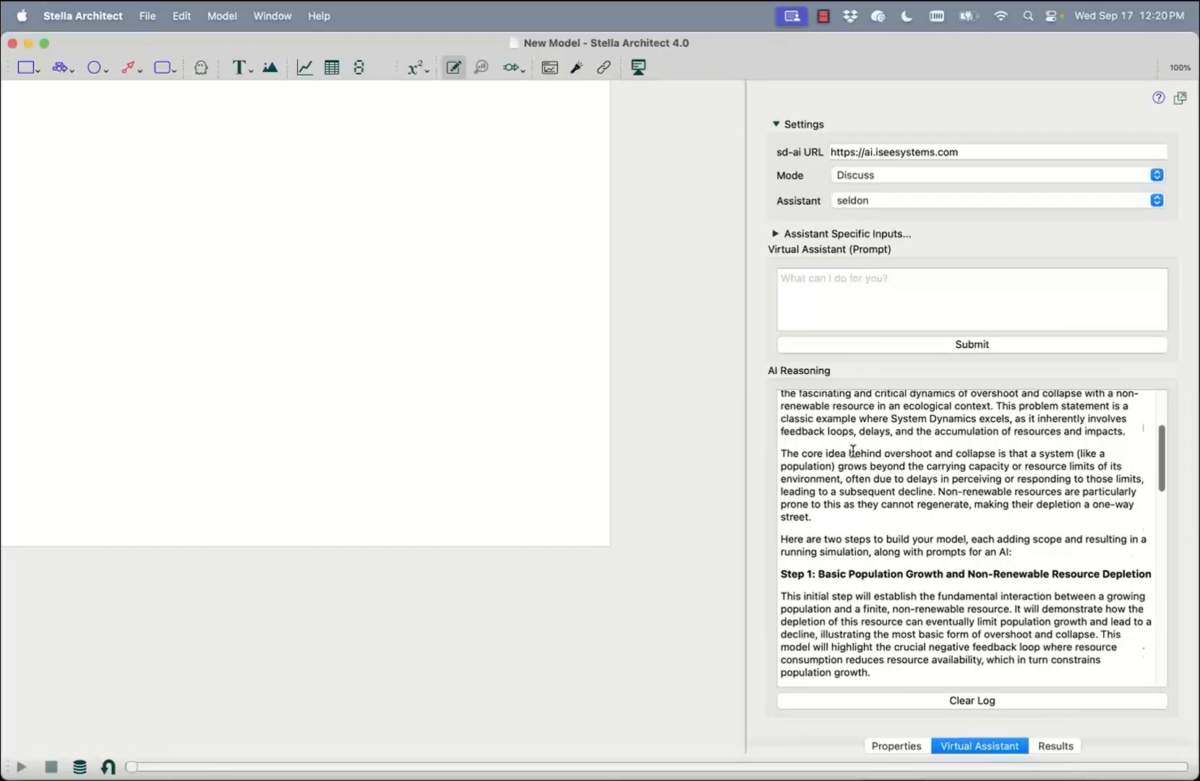
scroll(853, 451, "down", 6)
scroll(859, 458, "up", 3)
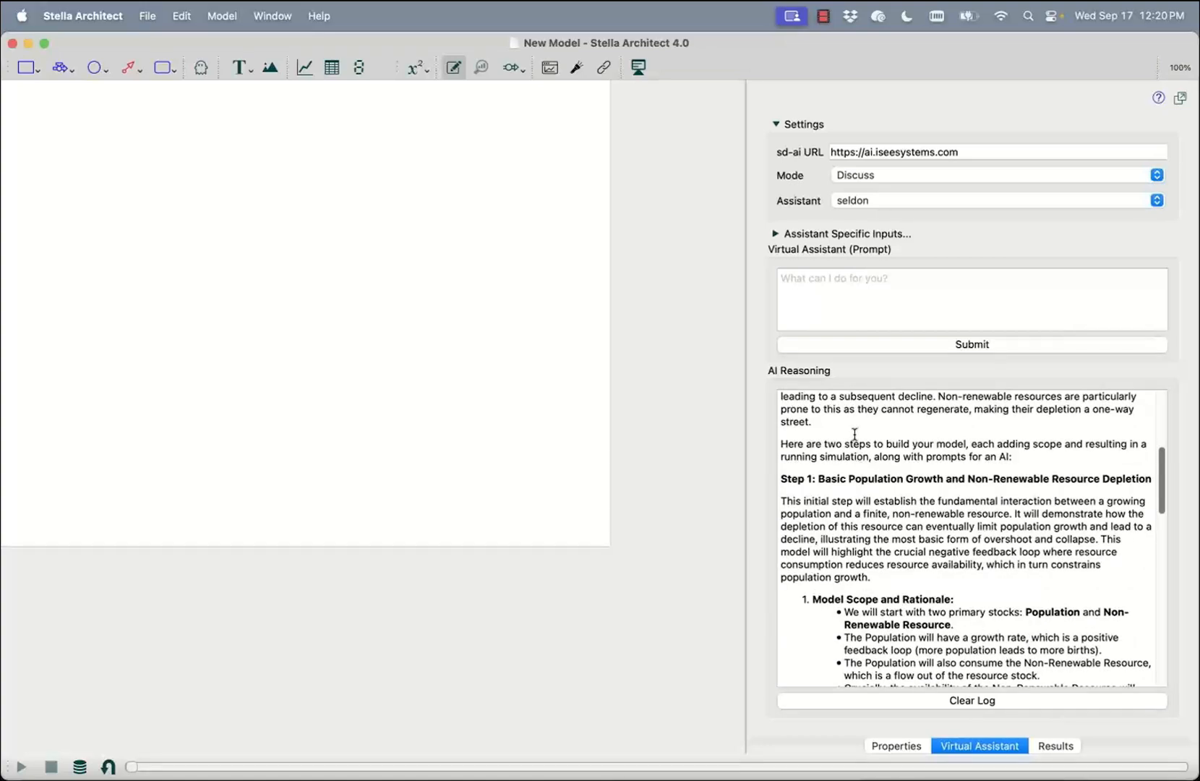
left_click_drag(746, 311, 494, 336)
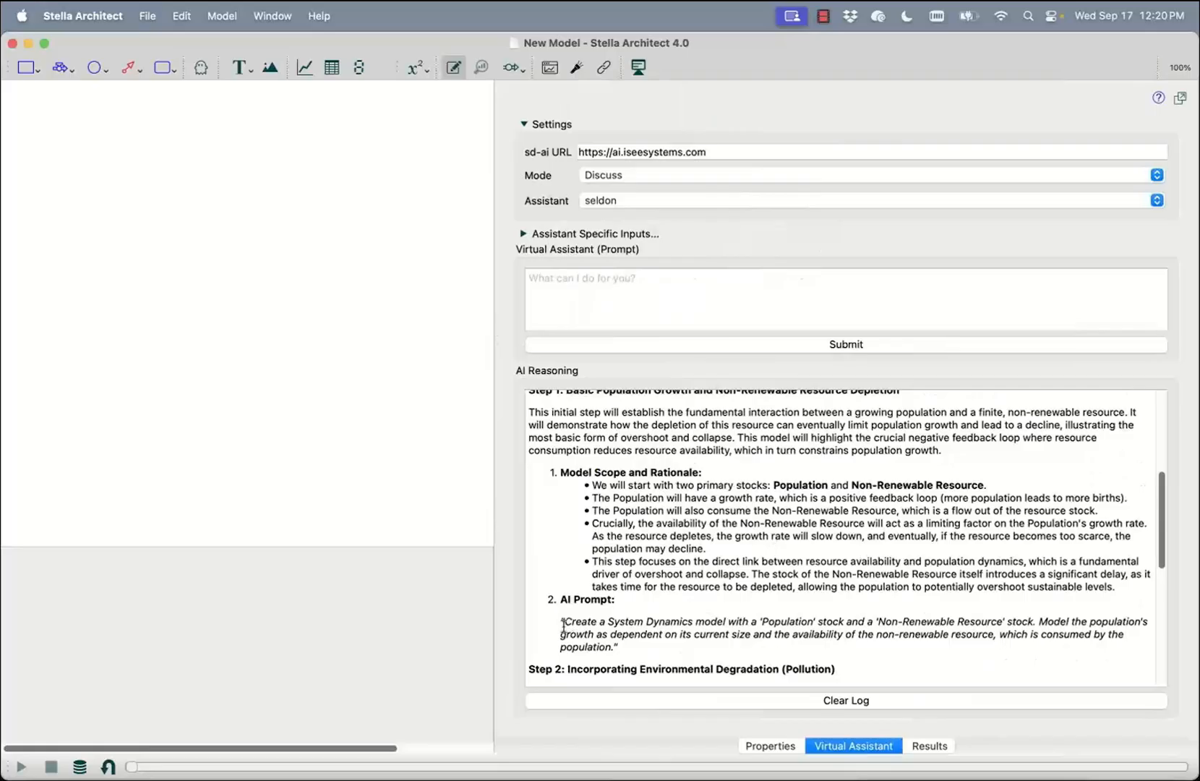
left_click_drag(562, 621, 612, 653)
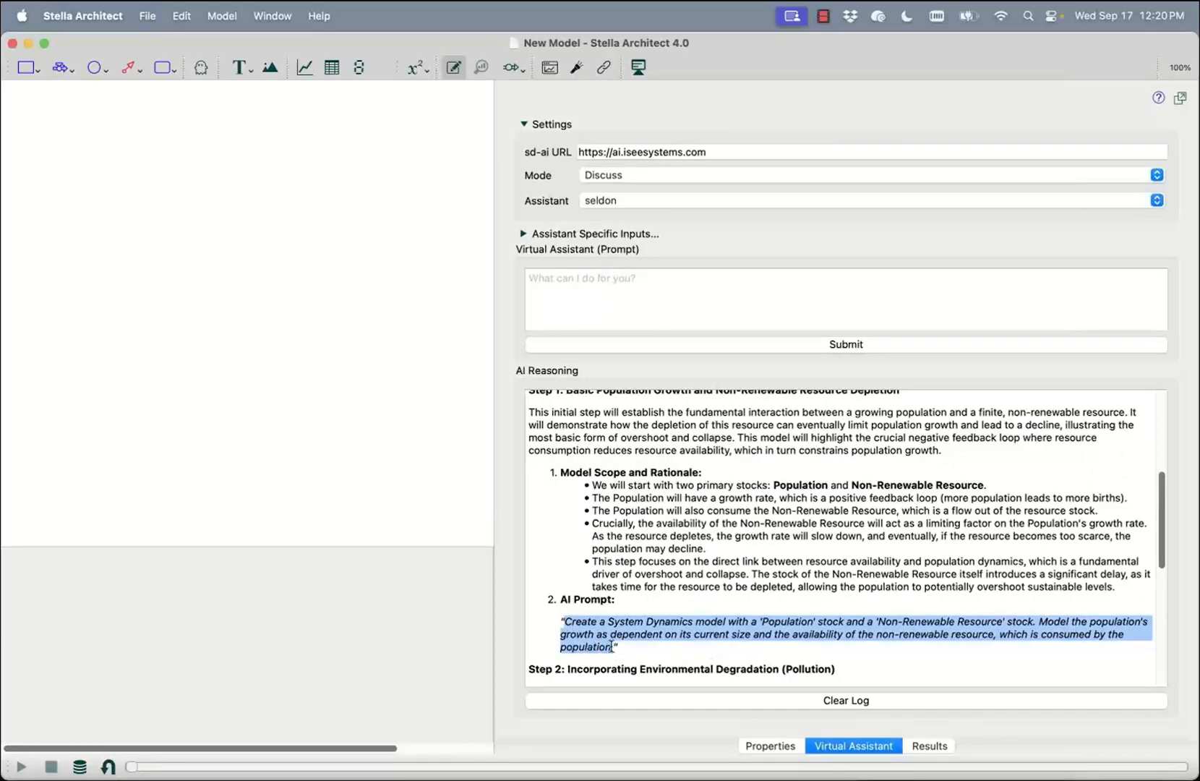
right_click(607, 628)
left_click(625, 638)
- Review the reply's Step 2 on pollution and compare the model scope and AI prompts of both steps
scroll(631, 550, "down", 5)
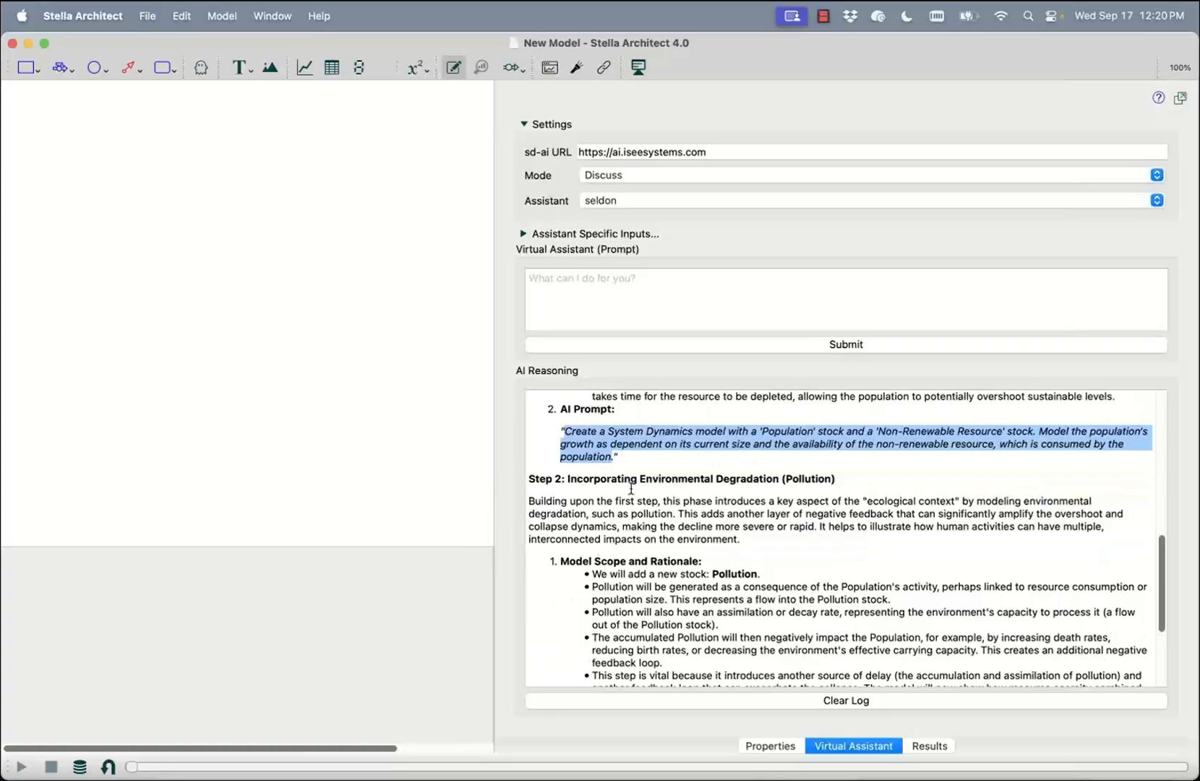
scroll(698, 506, "down", 4)
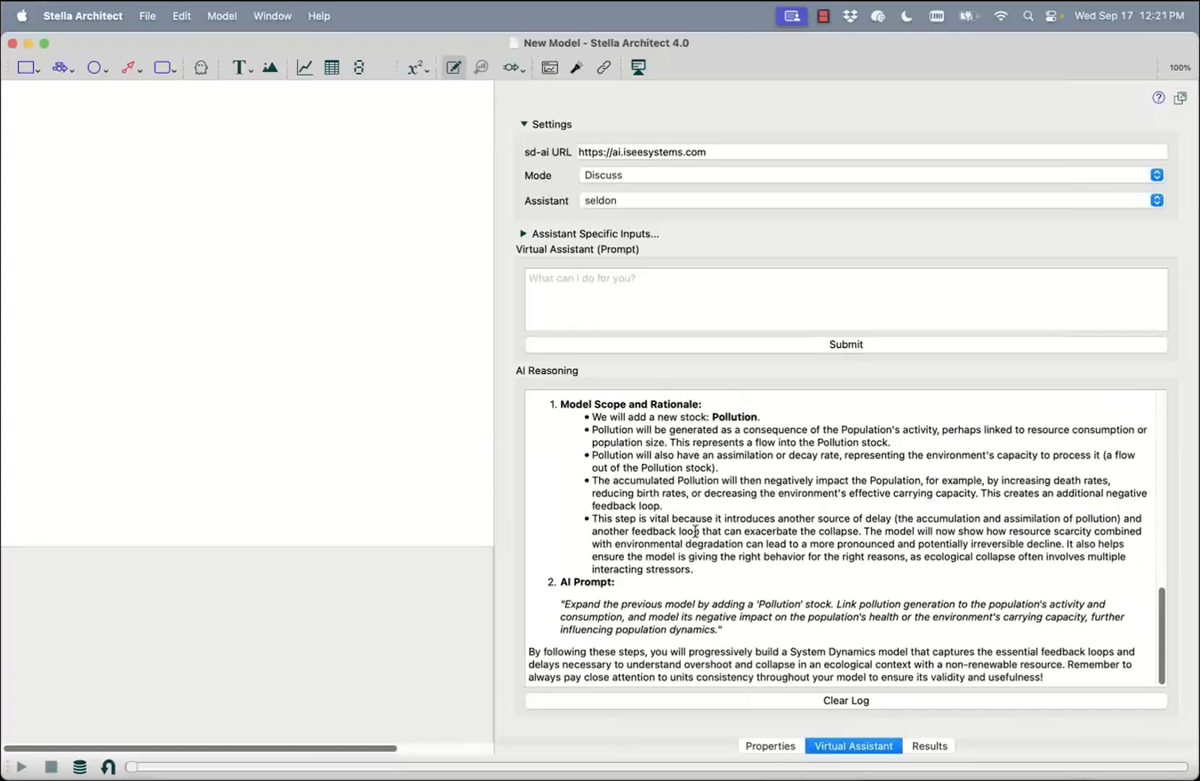
scroll(719, 487, "up", 5)
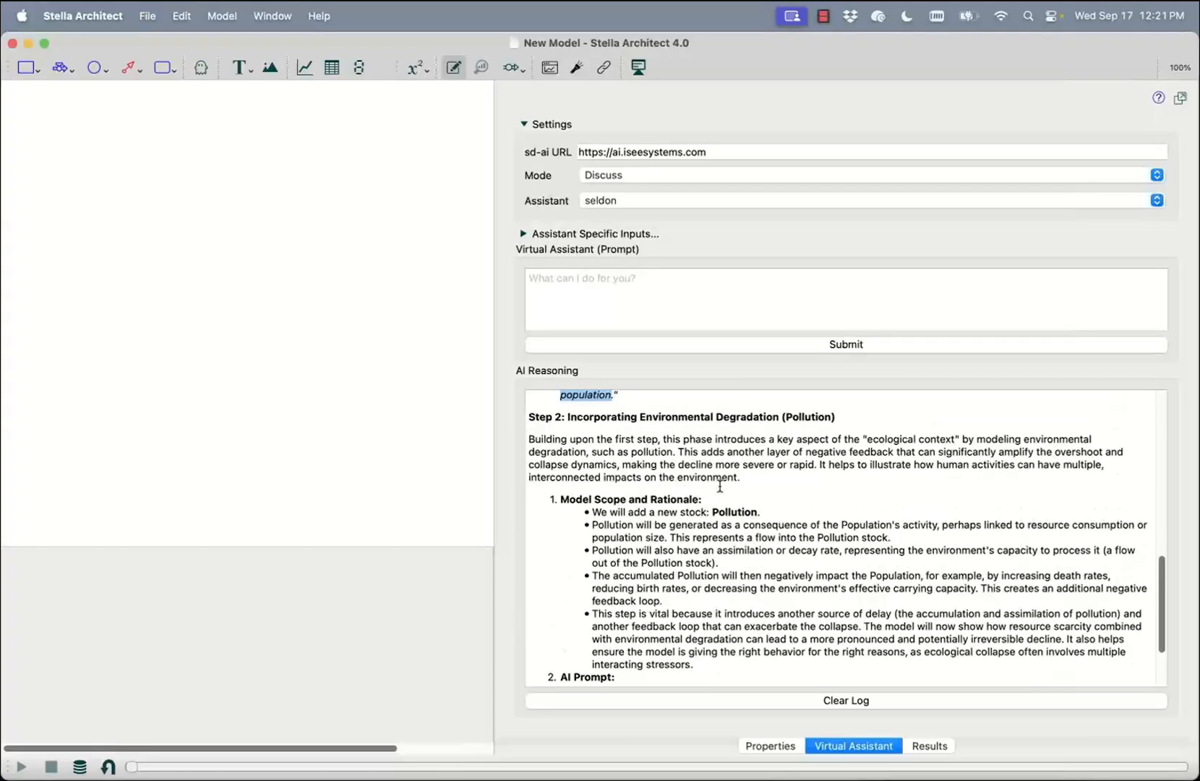
scroll(719, 487, "up", 6)
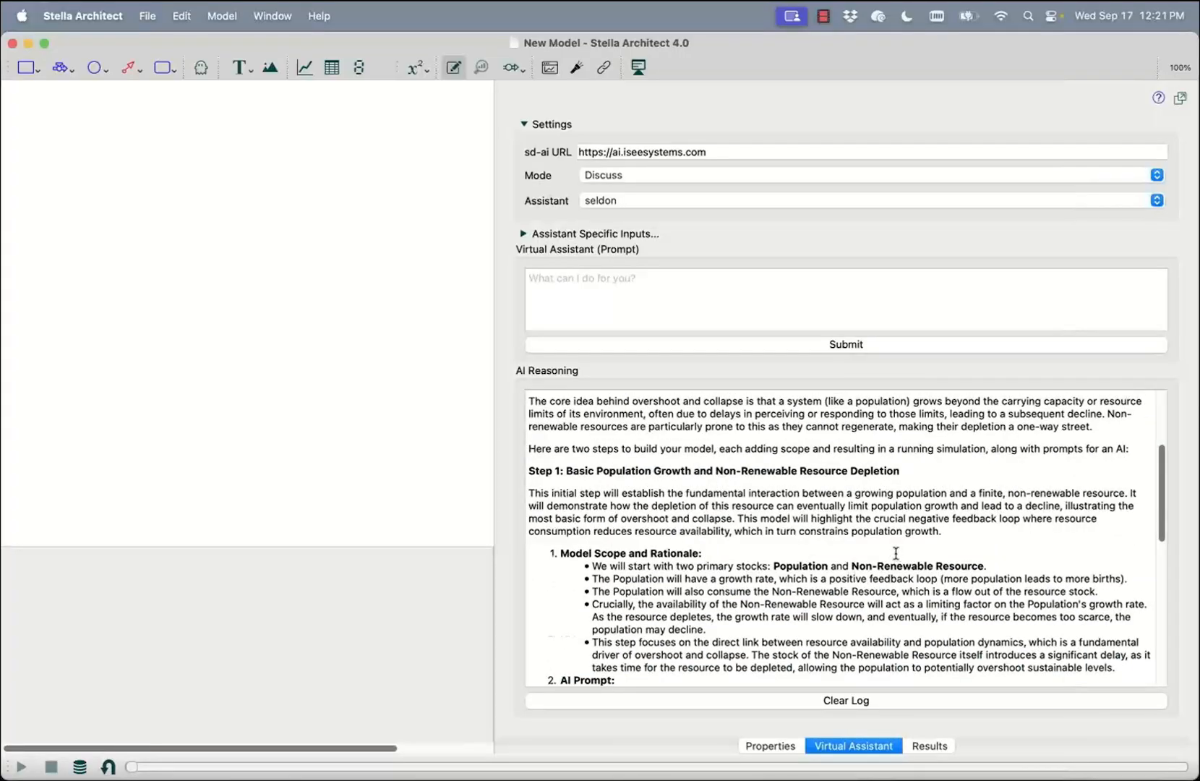
scroll(895, 553, "down", 3)
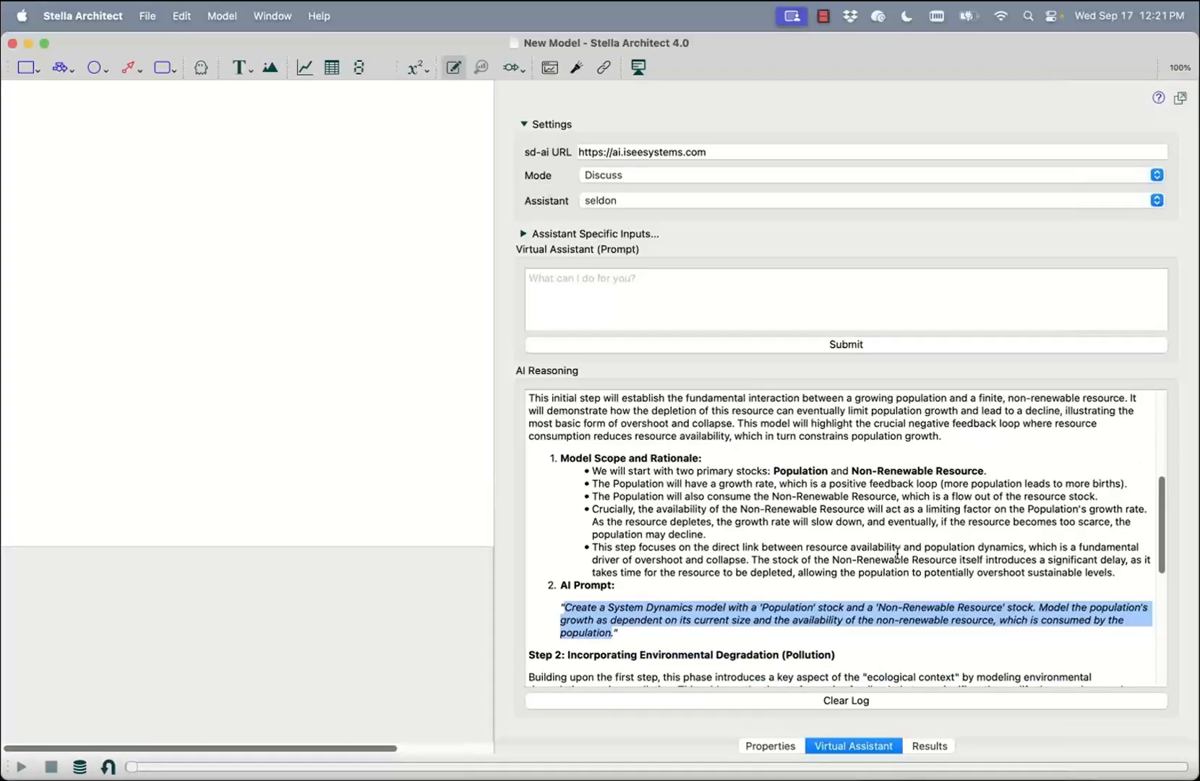
scroll(867, 553, "down", 6)
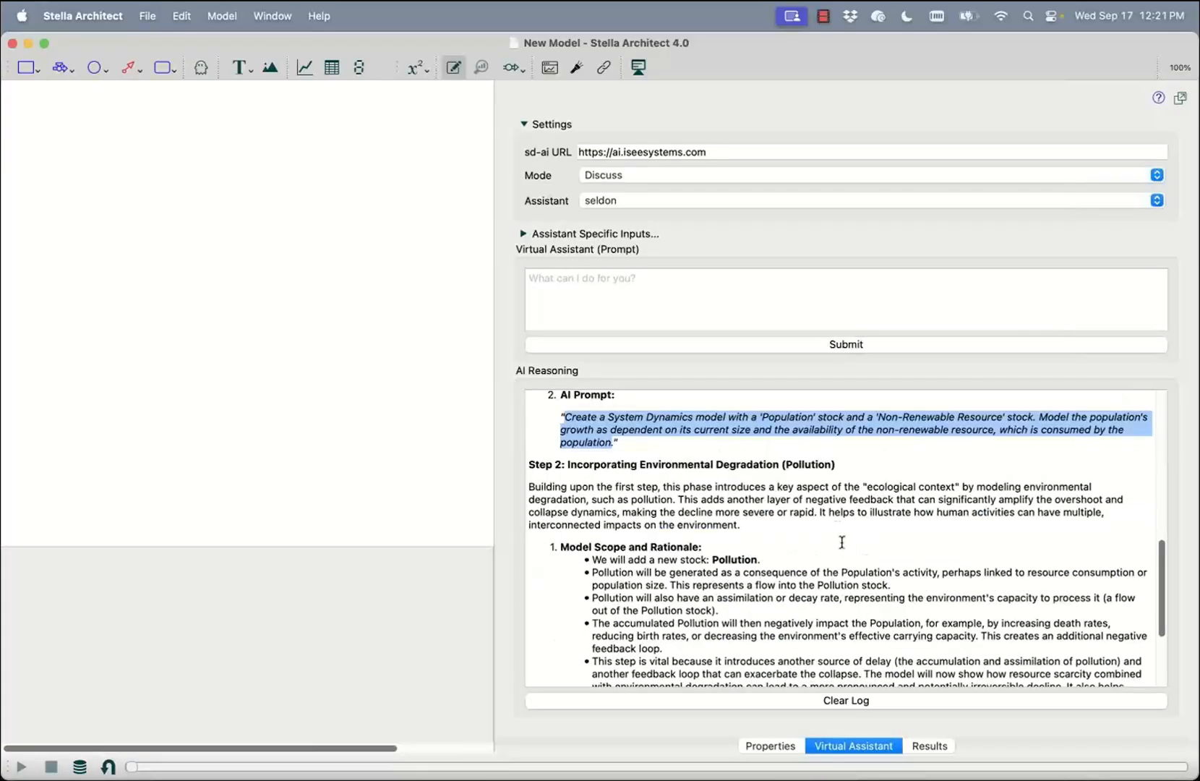
scroll(833, 506, "down", 1)
scroll(833, 506, "up", 4)
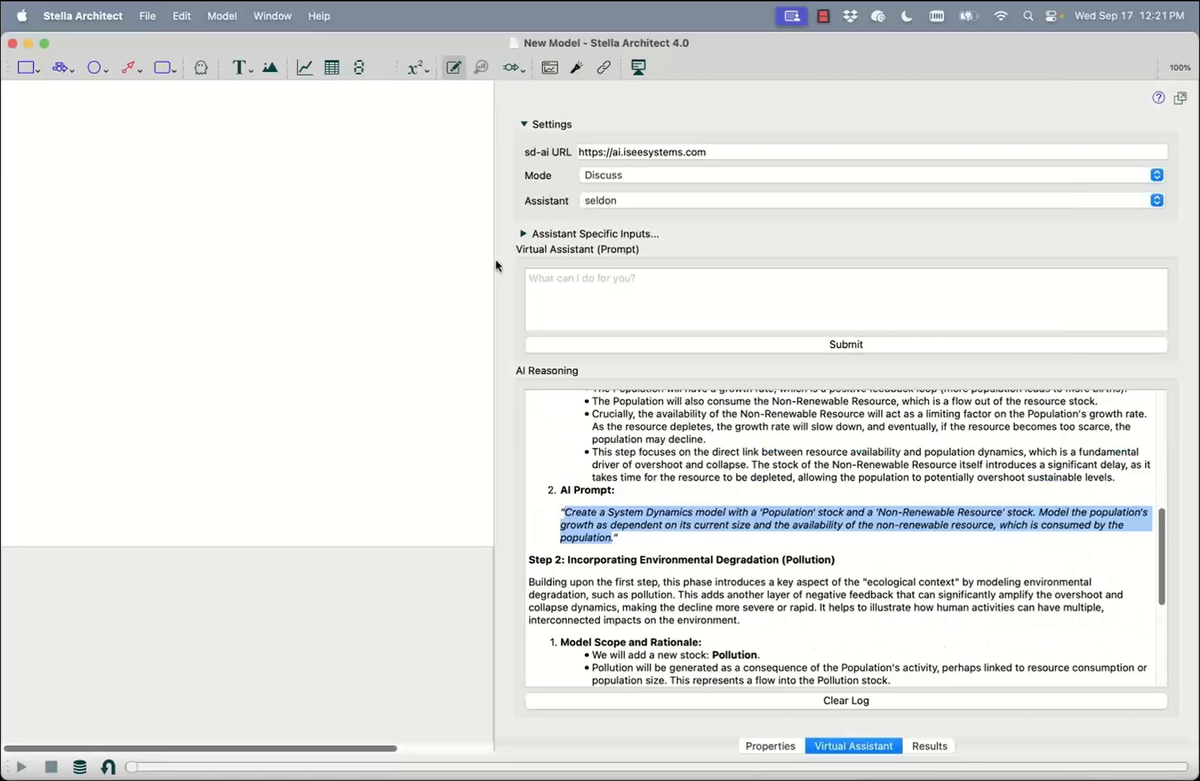
- Switch the assistant to Build mode with quantitative-mentor and paste the copied Population and Non-Renewable Resource text as its prompt
left_click_drag(496, 261, 619, 244)
left_click(743, 173)
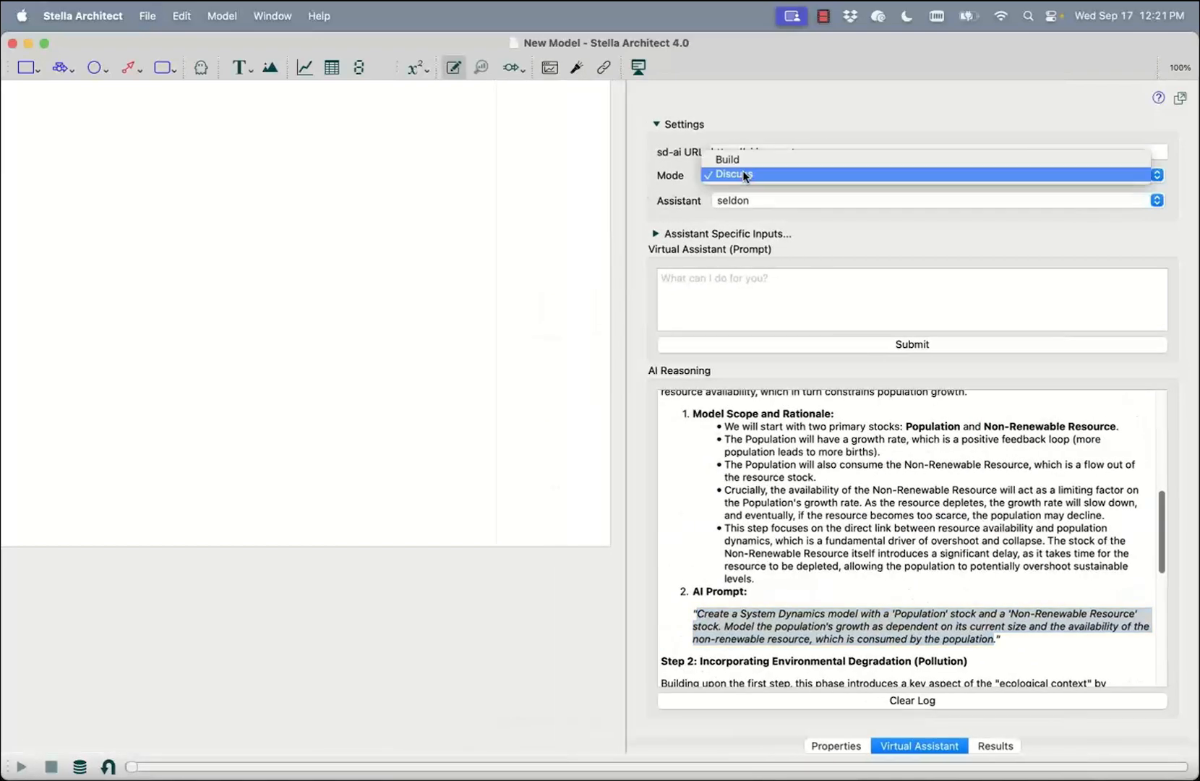
left_click(748, 160)
left_click(749, 199)
left_click(752, 214)
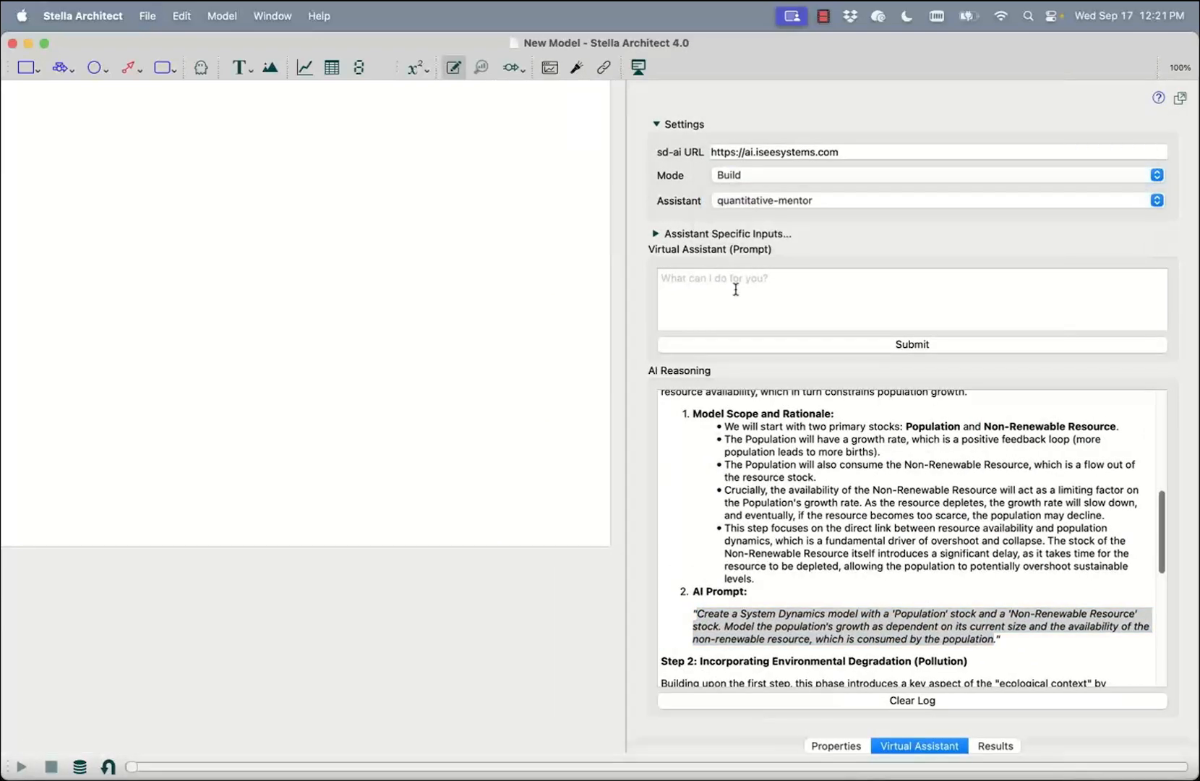
left_click(732, 284)
right_click(733, 285)
left_click(779, 364)
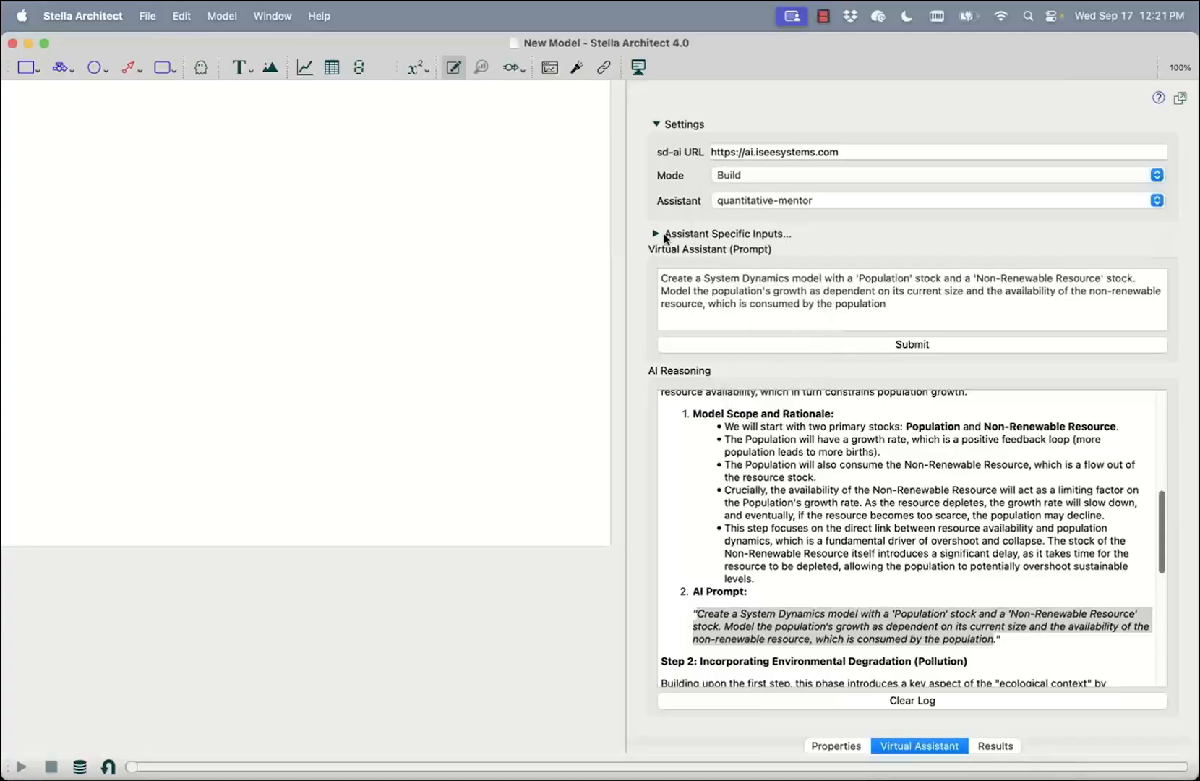
- Fill the assistant's Problem Statement with the overshoot-and-collapse text about a non-renewable resource in an ecological context and submit the prompt
left_click(656, 234)
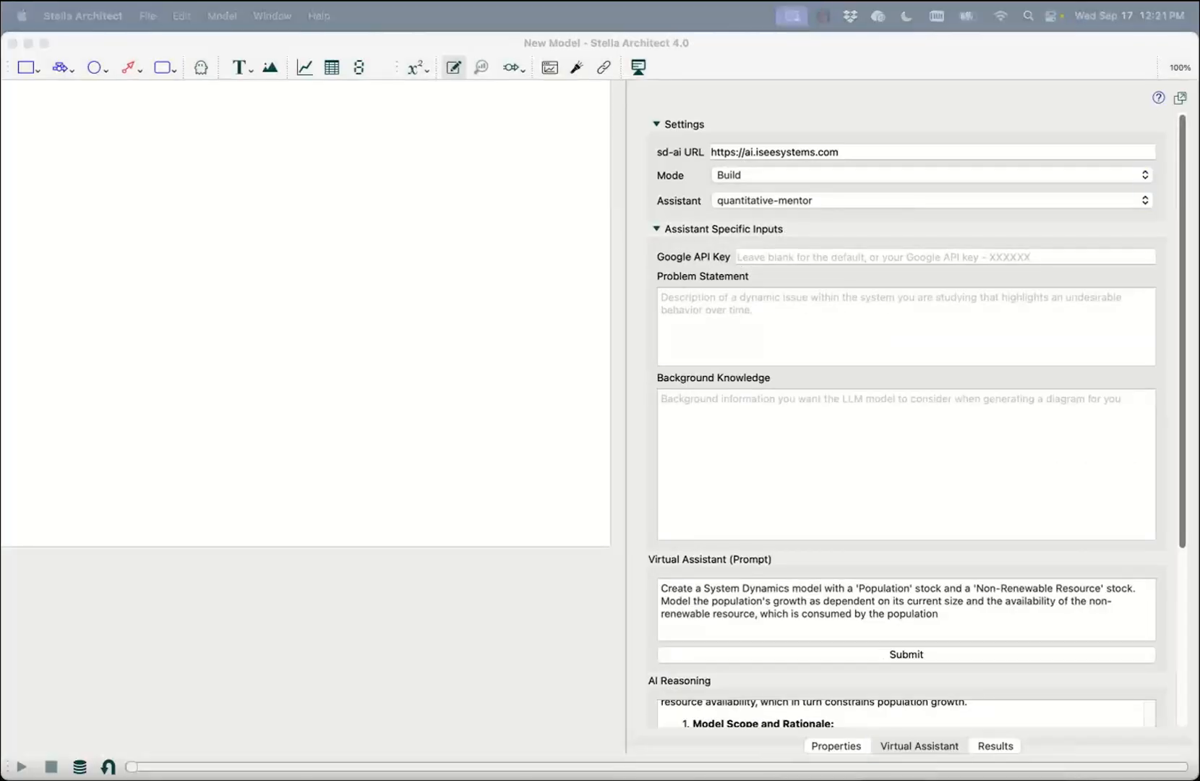
left_click(737, 326)
key("super+v")
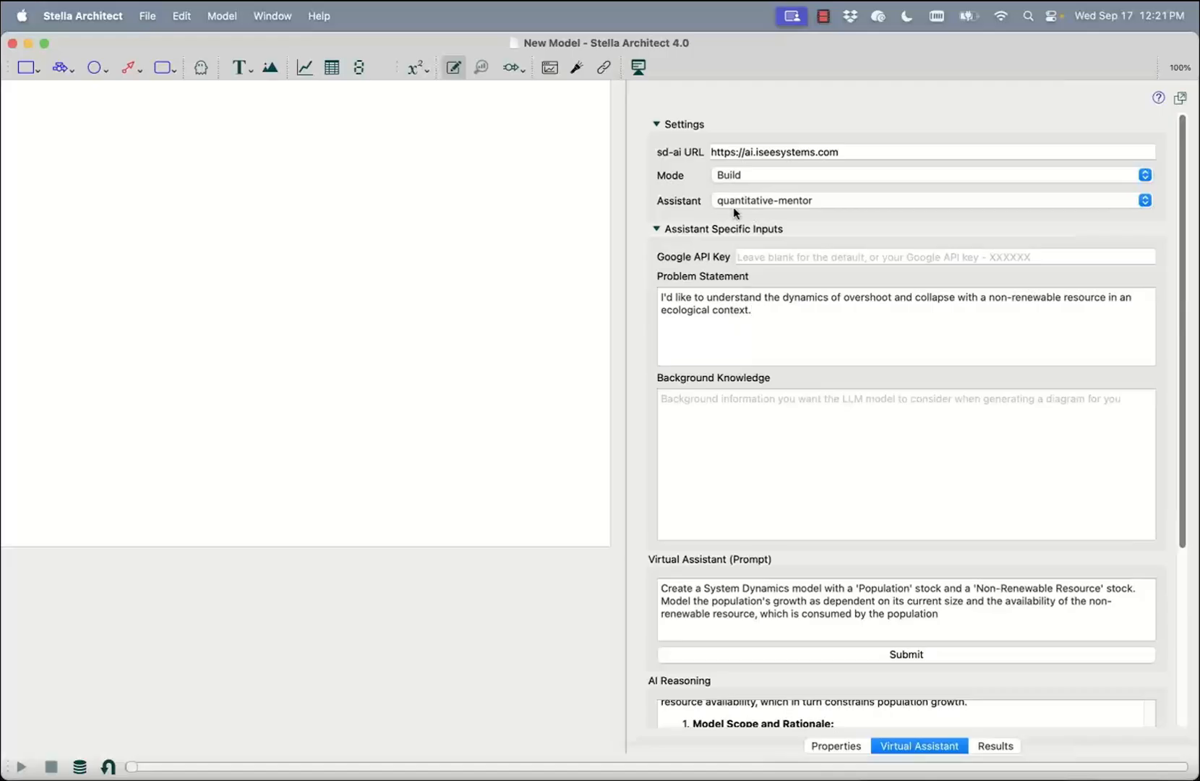
left_click(657, 228)
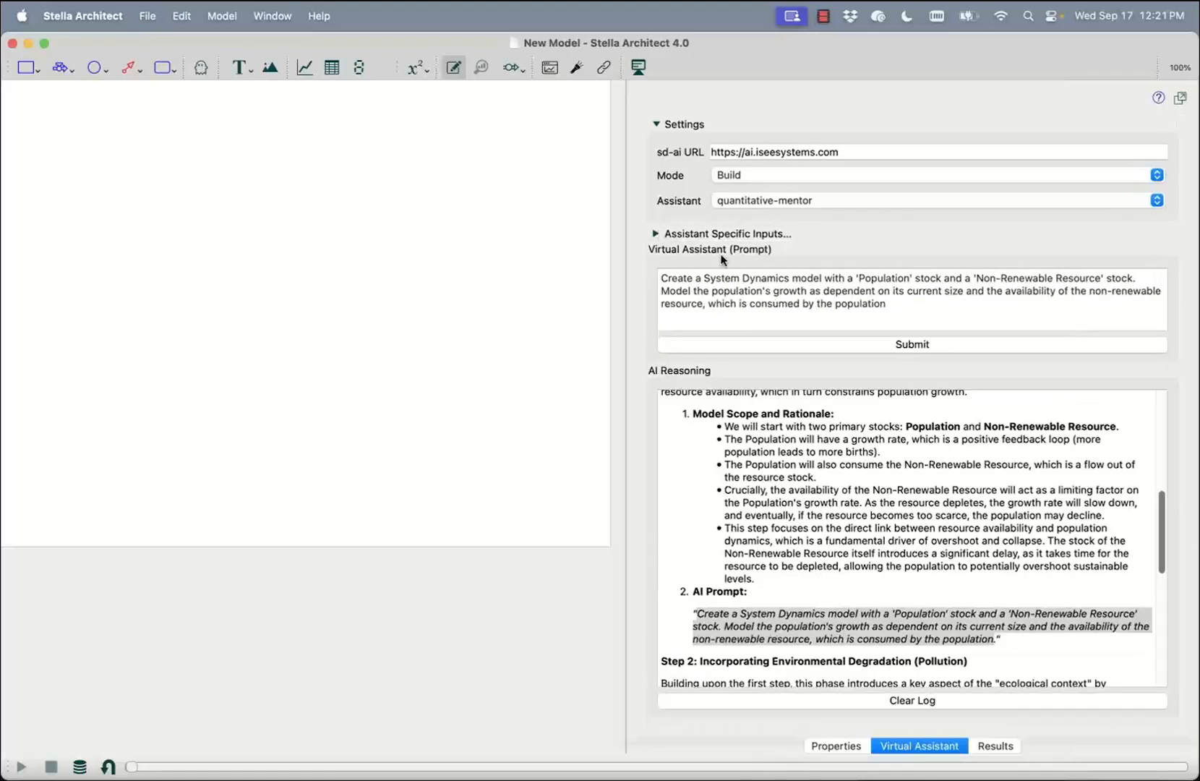
left_click(791, 339)
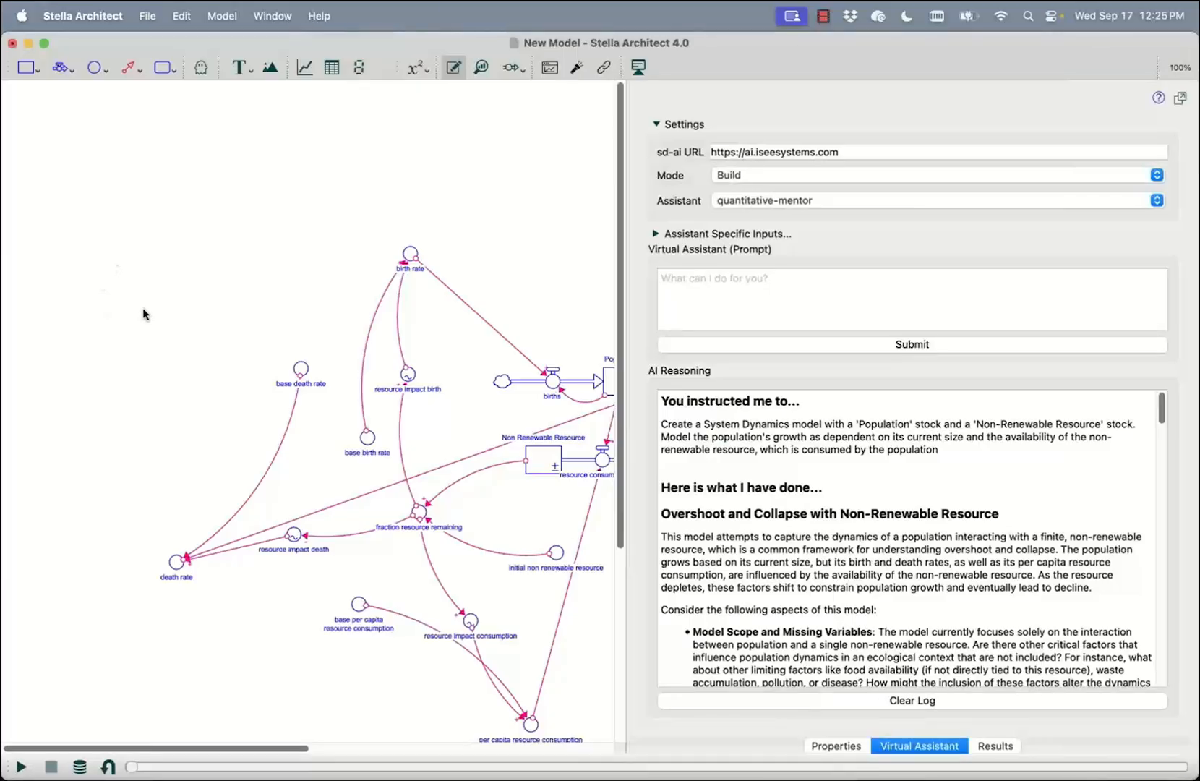
- Widen the diagram area and move death rate, base death rate and resource impact death beneath the deaths flow
scroll(142, 313, "down", 5)
left_click_drag(177, 755, 247, 721)
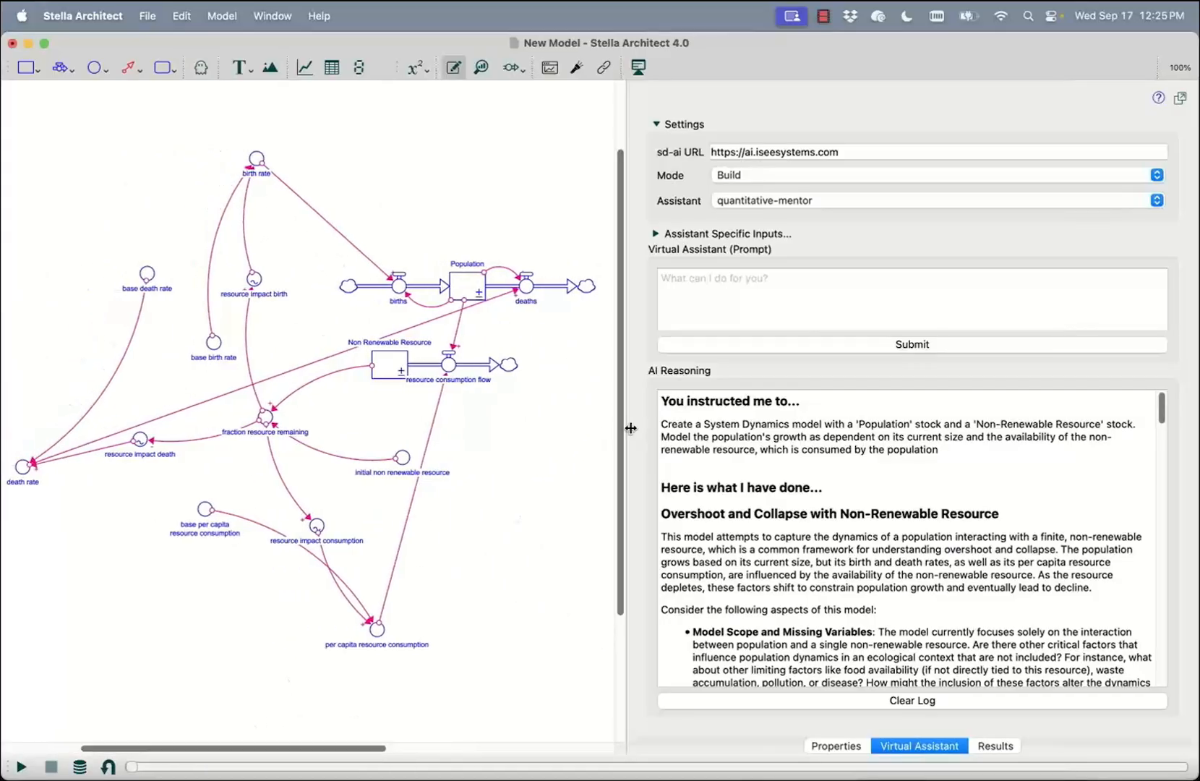
left_click_drag(622, 429, 726, 419)
left_click_drag(25, 472, 555, 351)
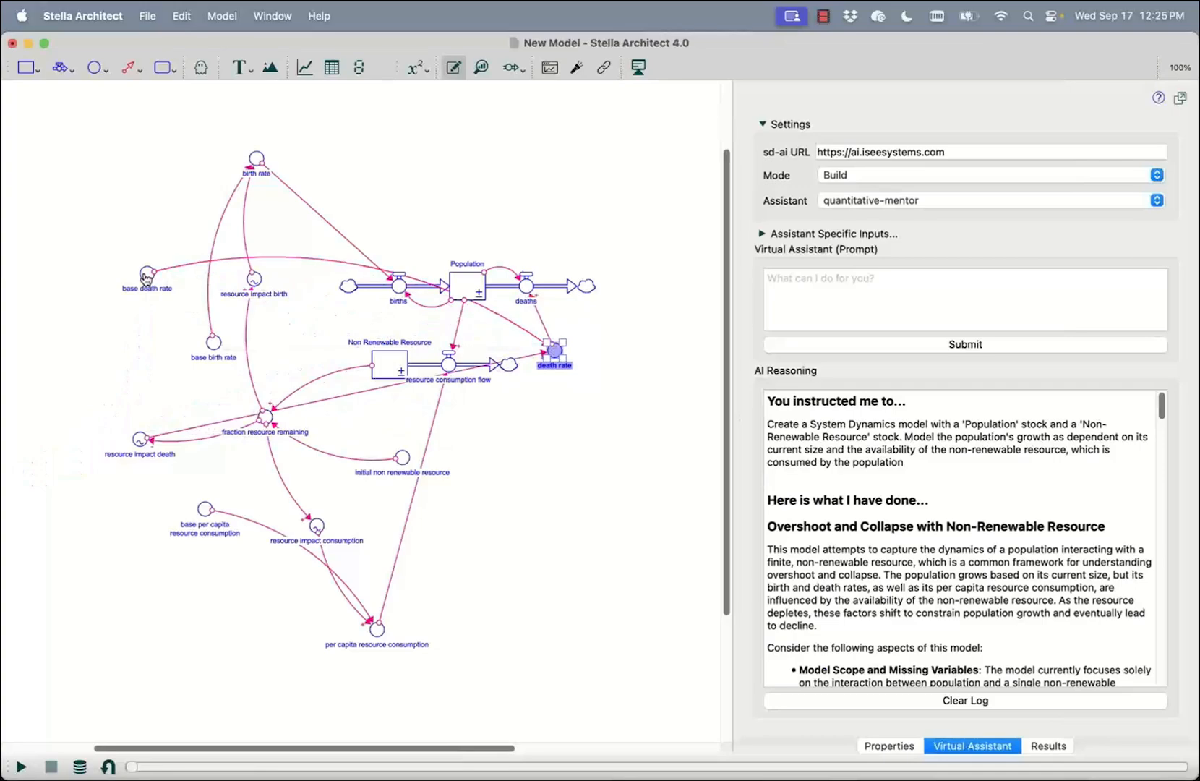
left_click_drag(147, 274, 652, 465)
left_click_drag(114, 454, 483, 465)
- Untangle the remaining diagram by repositioning base per capita resource consumption, base birth rate, birth rate and initial non renewable resource
left_click_drag(205, 510, 446, 683)
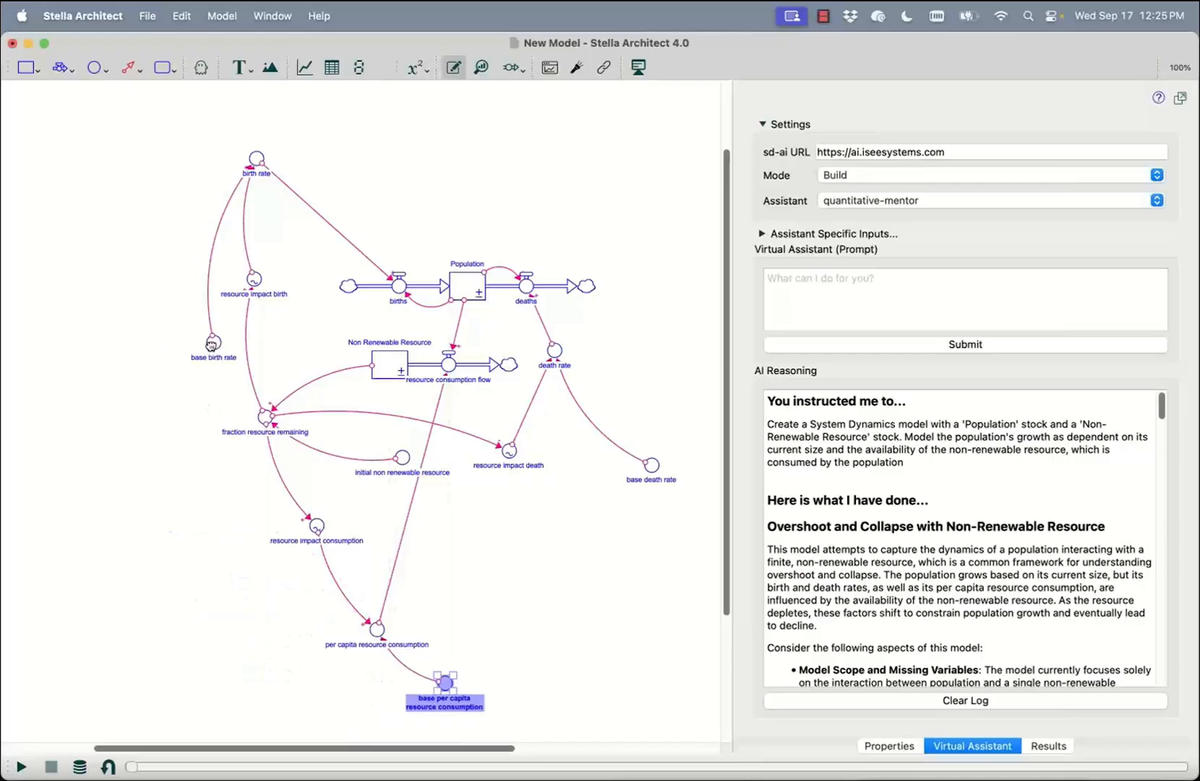
left_click_drag(213, 341, 214, 102)
left_click_drag(244, 149, 279, 206)
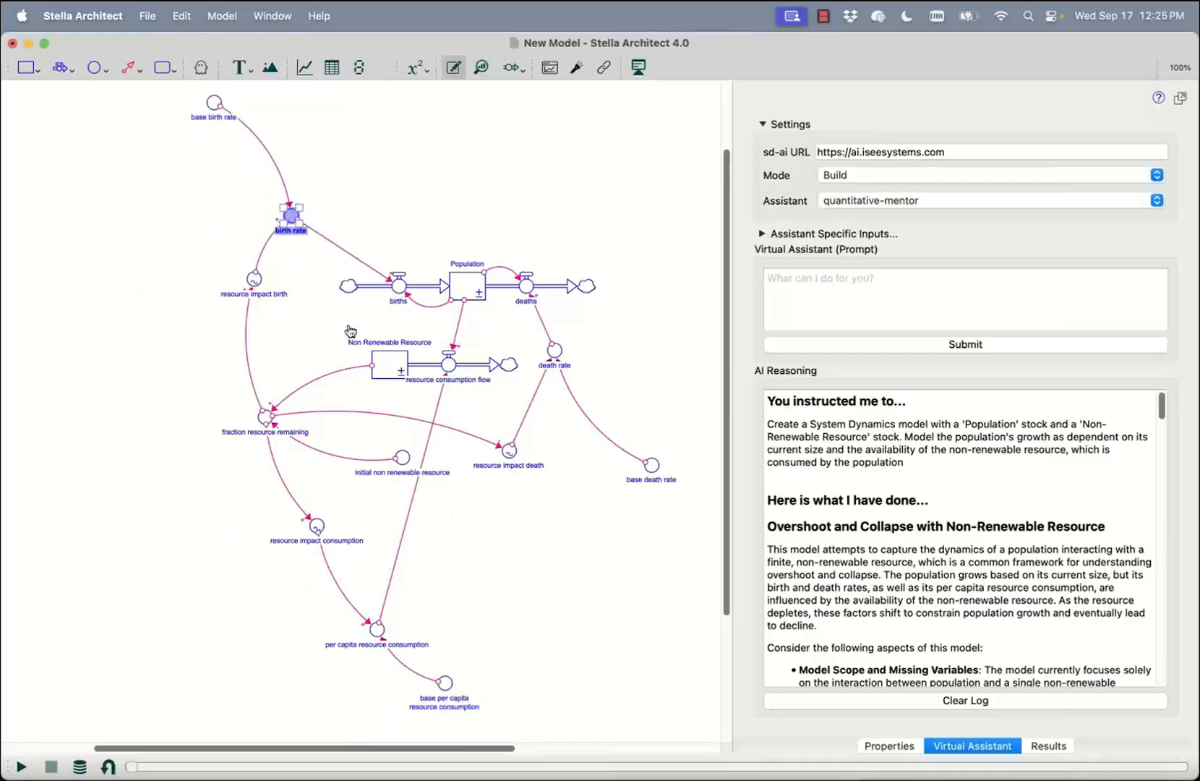
left_click_drag(402, 458, 169, 442)
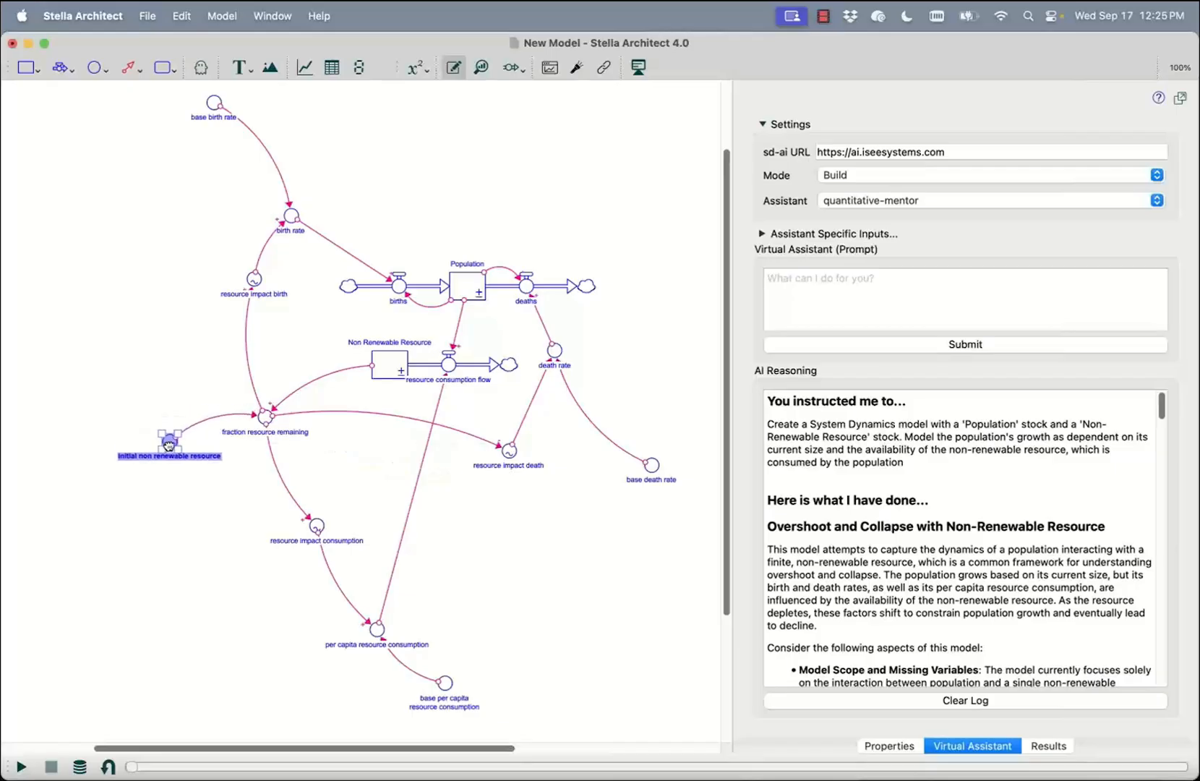
- Inspect the Population stock's equation and documentation, and the documented reasoning of the connector from Population to births
left_click(463, 289)
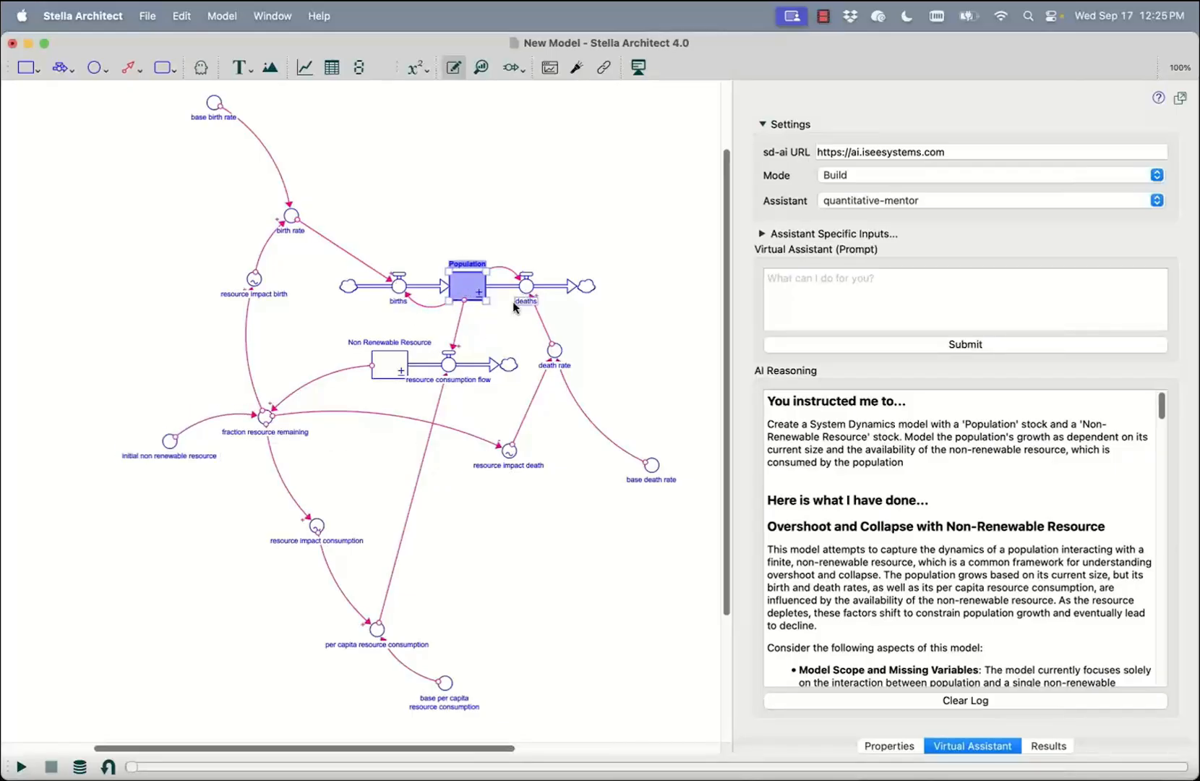
mouse_move(470, 291)
left_click(906, 745)
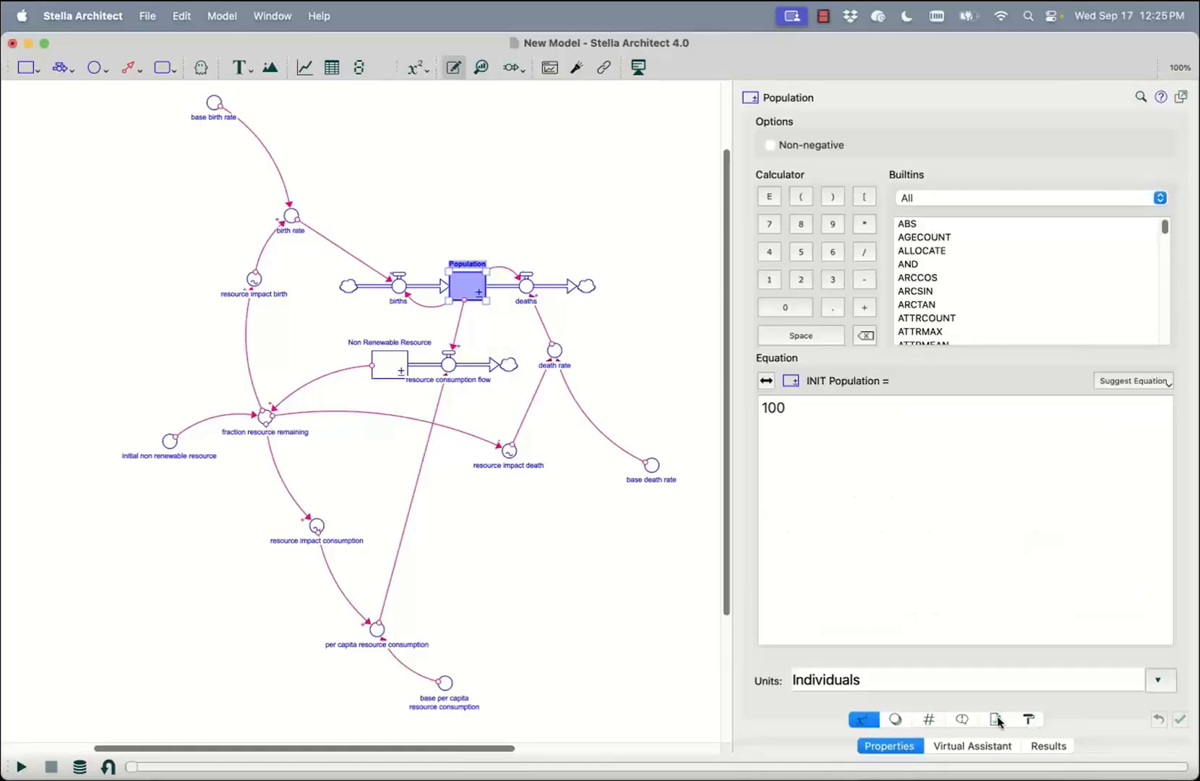
left_click(997, 720)
left_click_drag(801, 311, 749, 287)
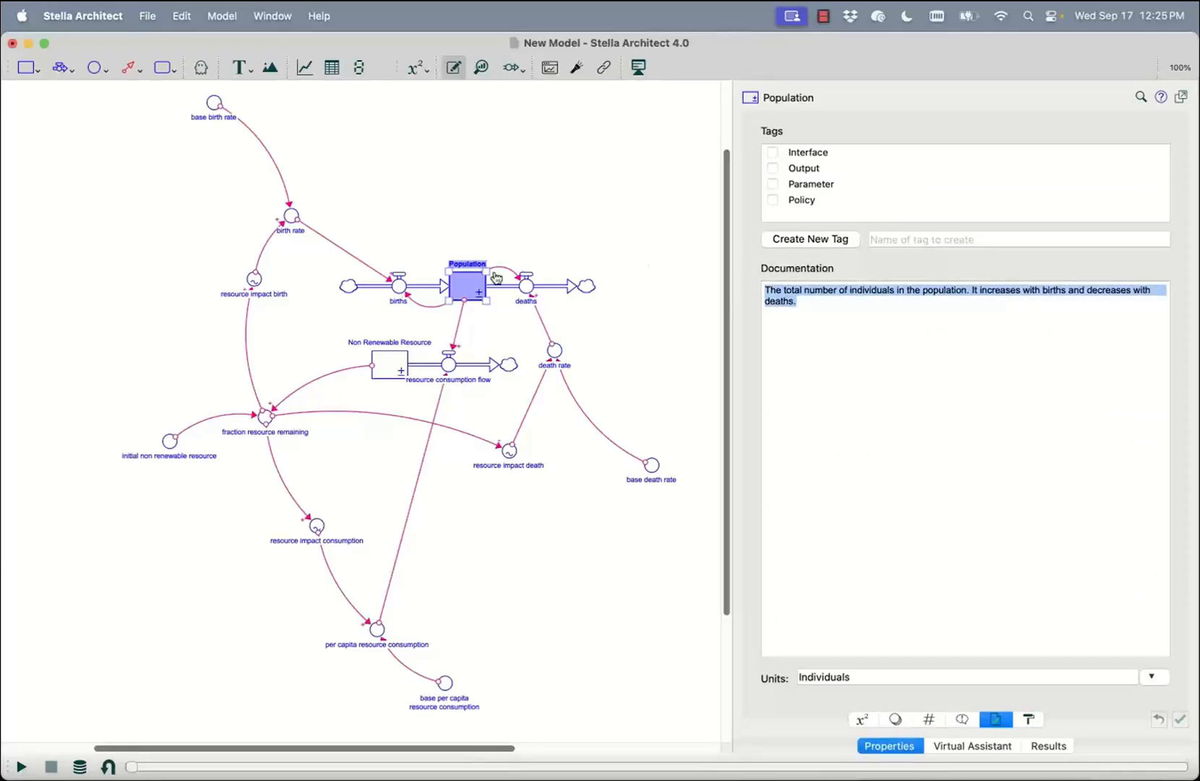
left_click(408, 301)
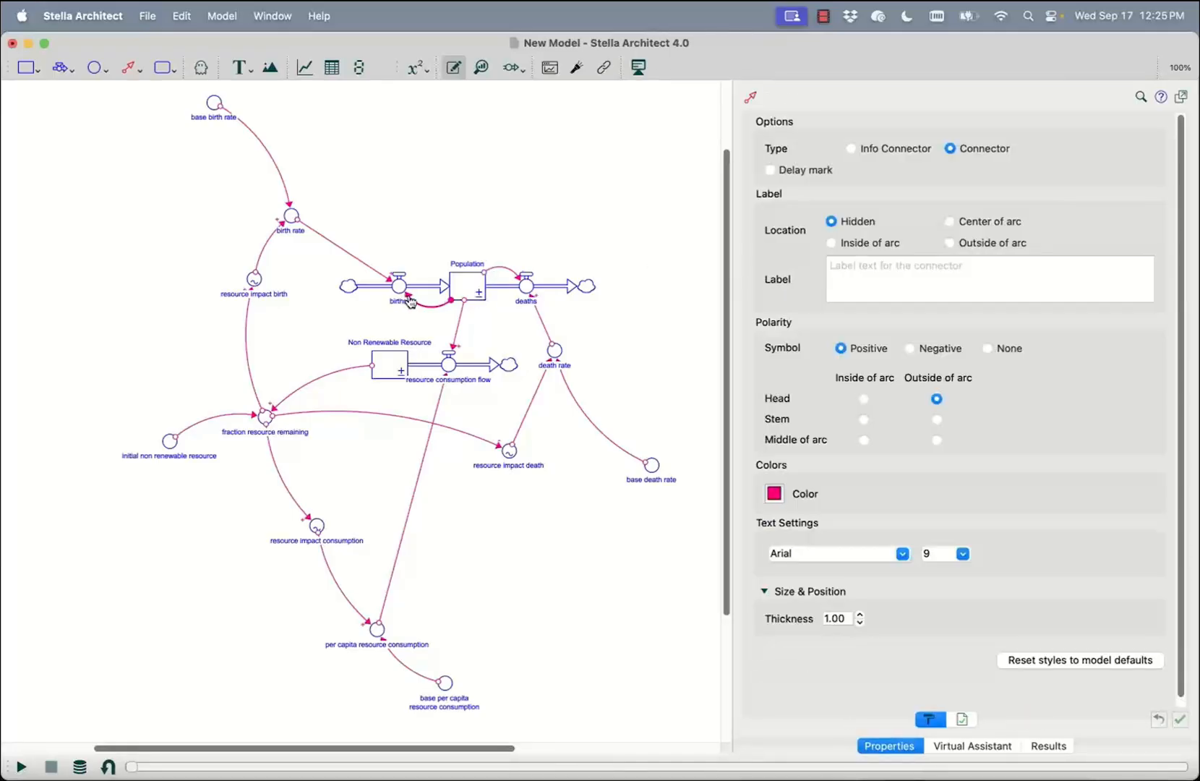
left_click(961, 719)
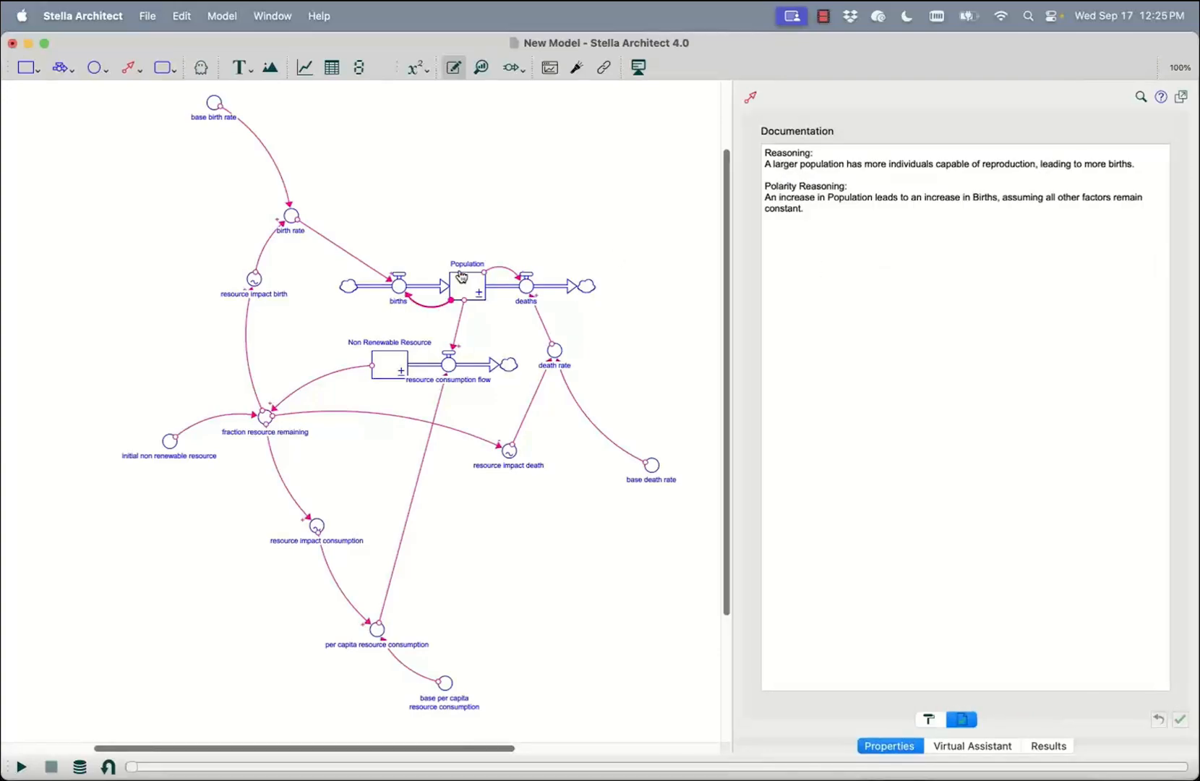
- Check the births flow's documentation and equation, Population's initial value, and the graphical function of resource impact death
left_click(400, 288)
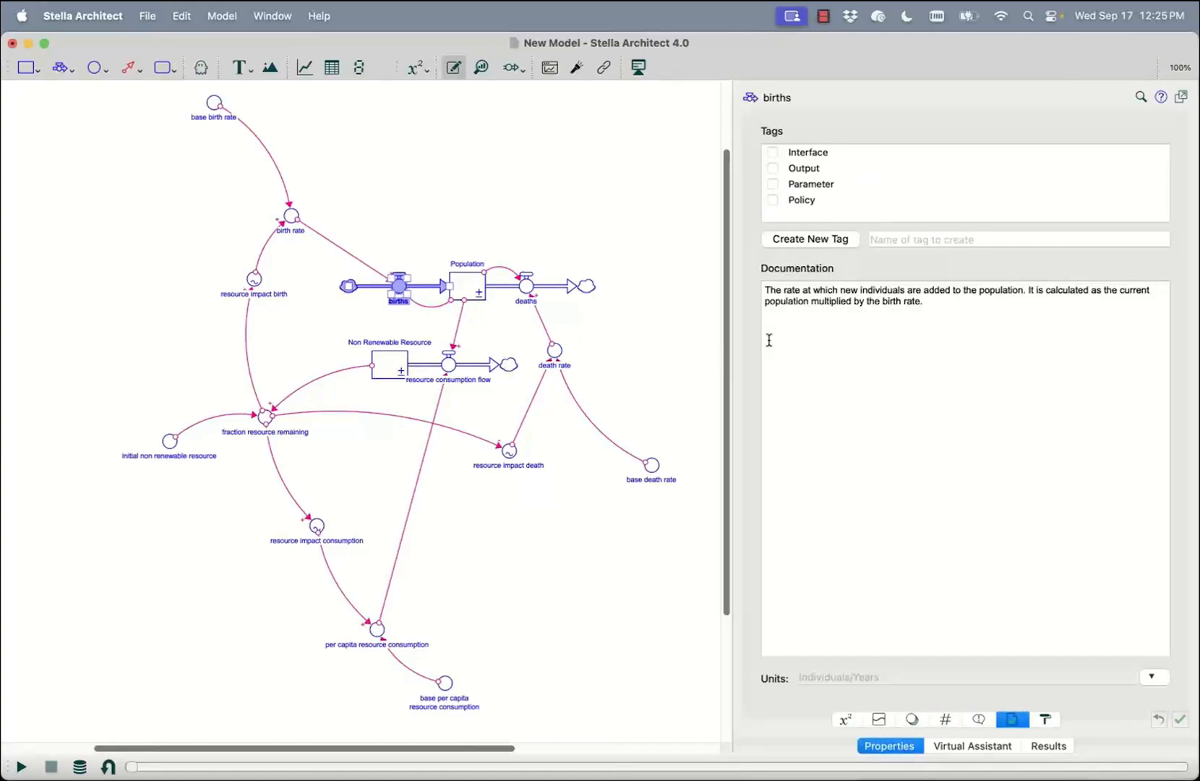
left_click(846, 719)
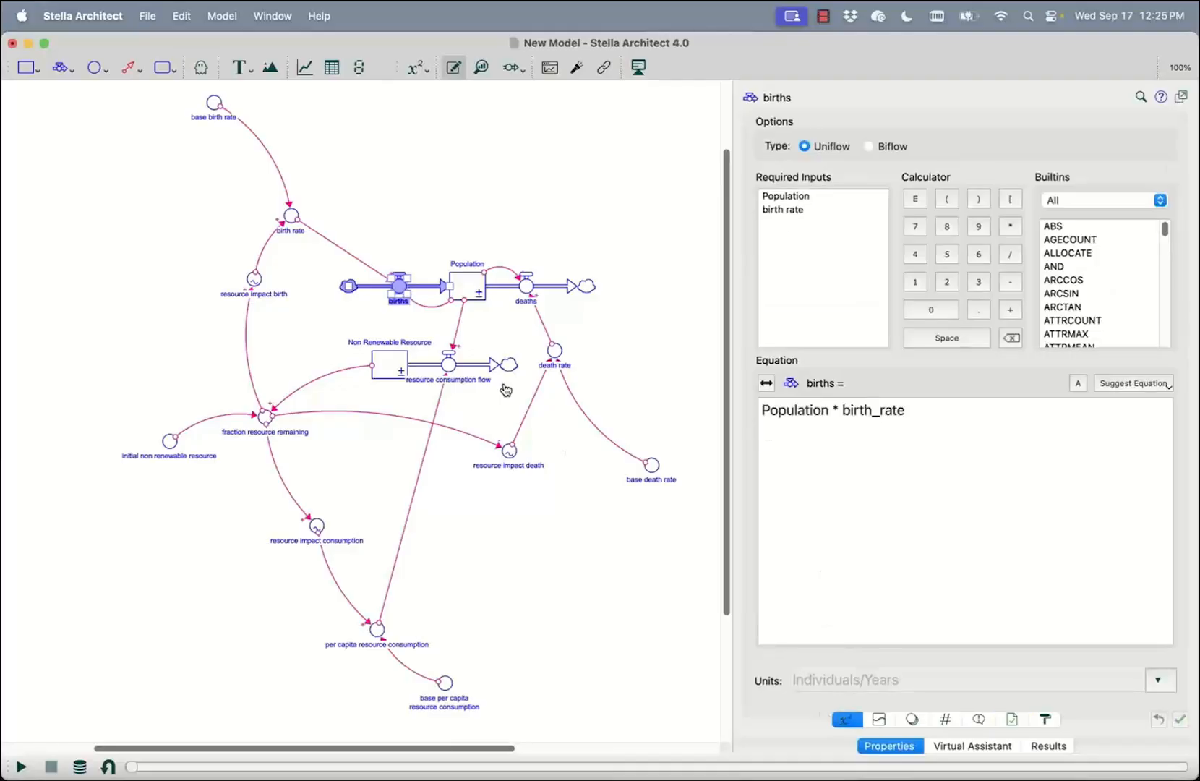
left_click(468, 290)
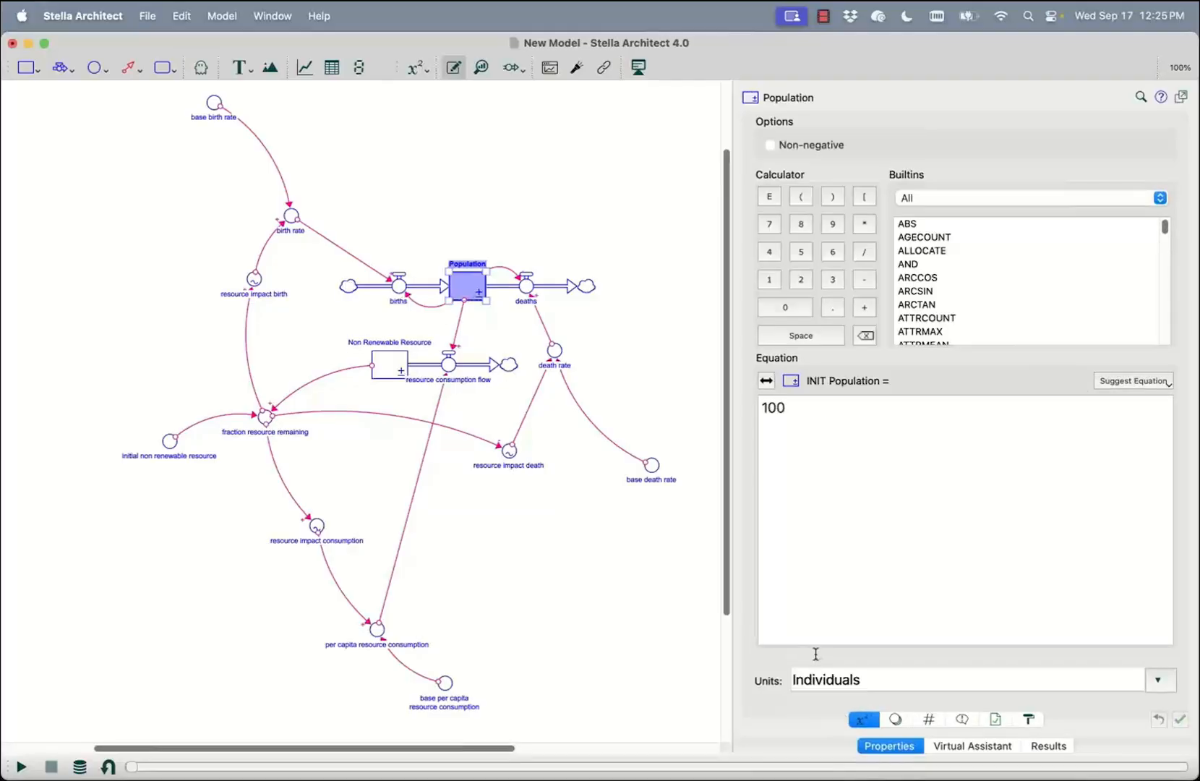
left_click(511, 453)
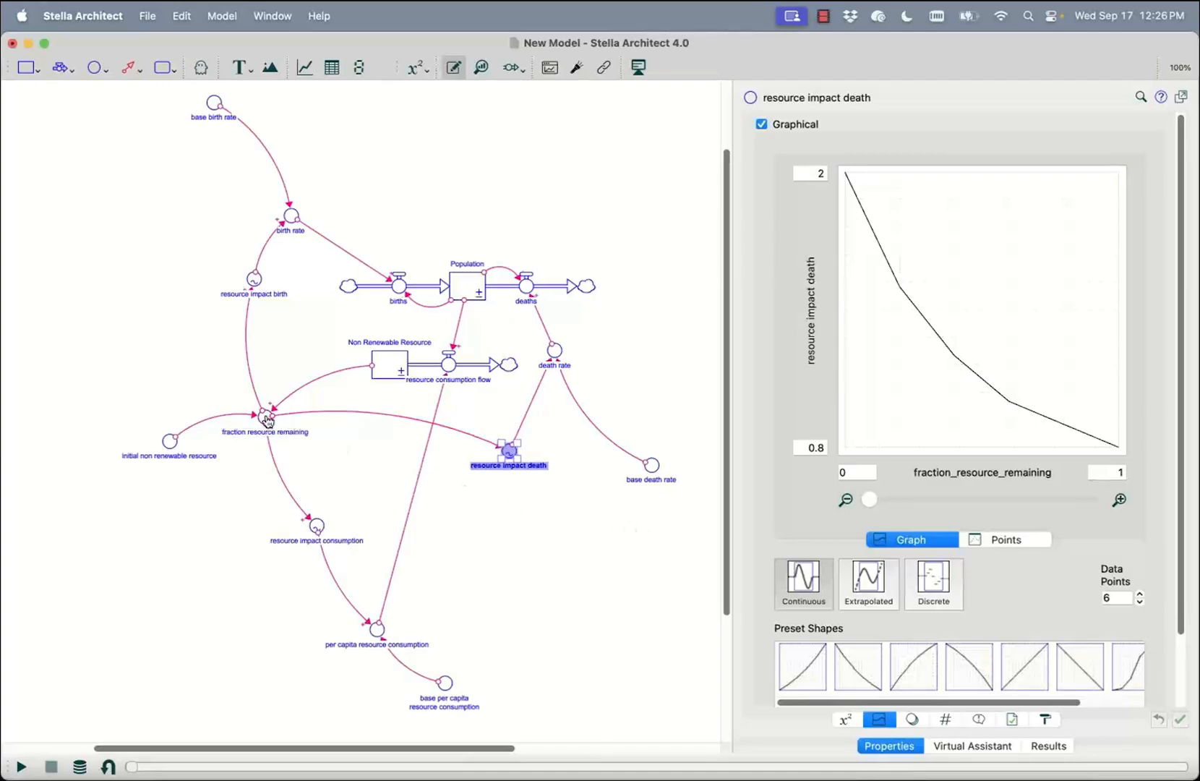
left_click(547, 555)
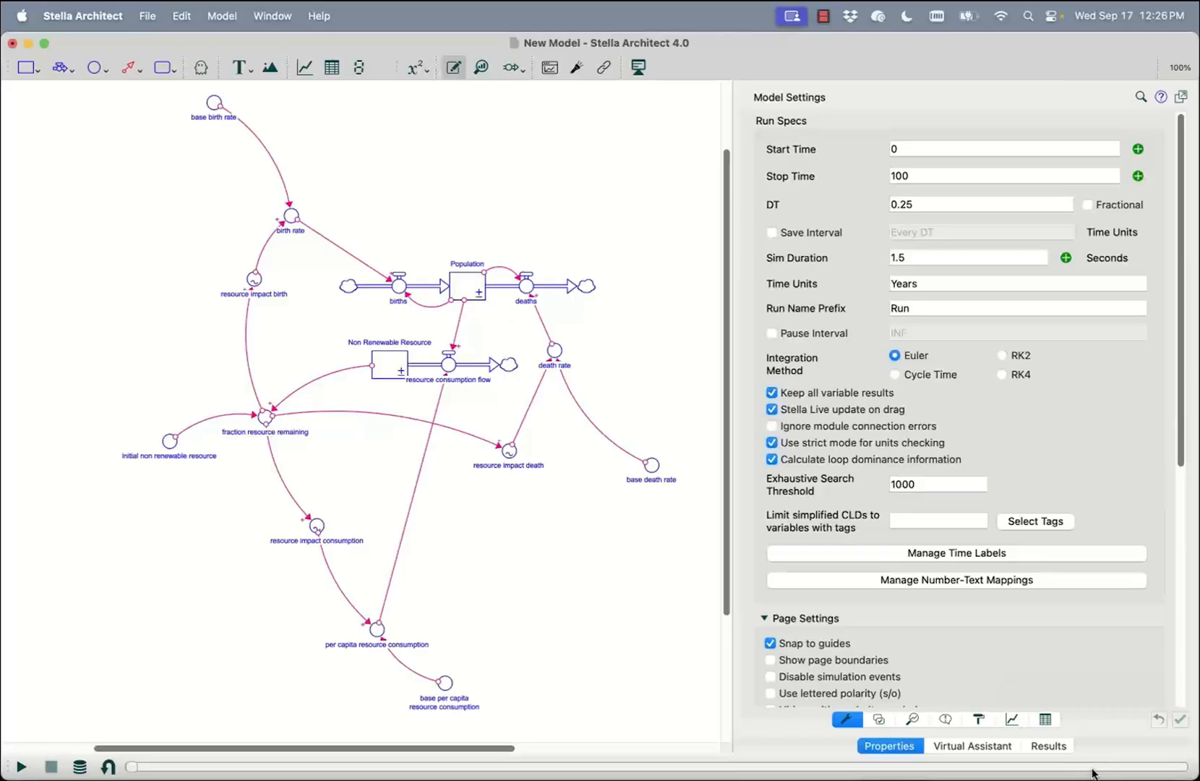
- Read the assistant's feedback on the generated model's scope and missing variables and on missing flows for stocks
left_click(990, 745)
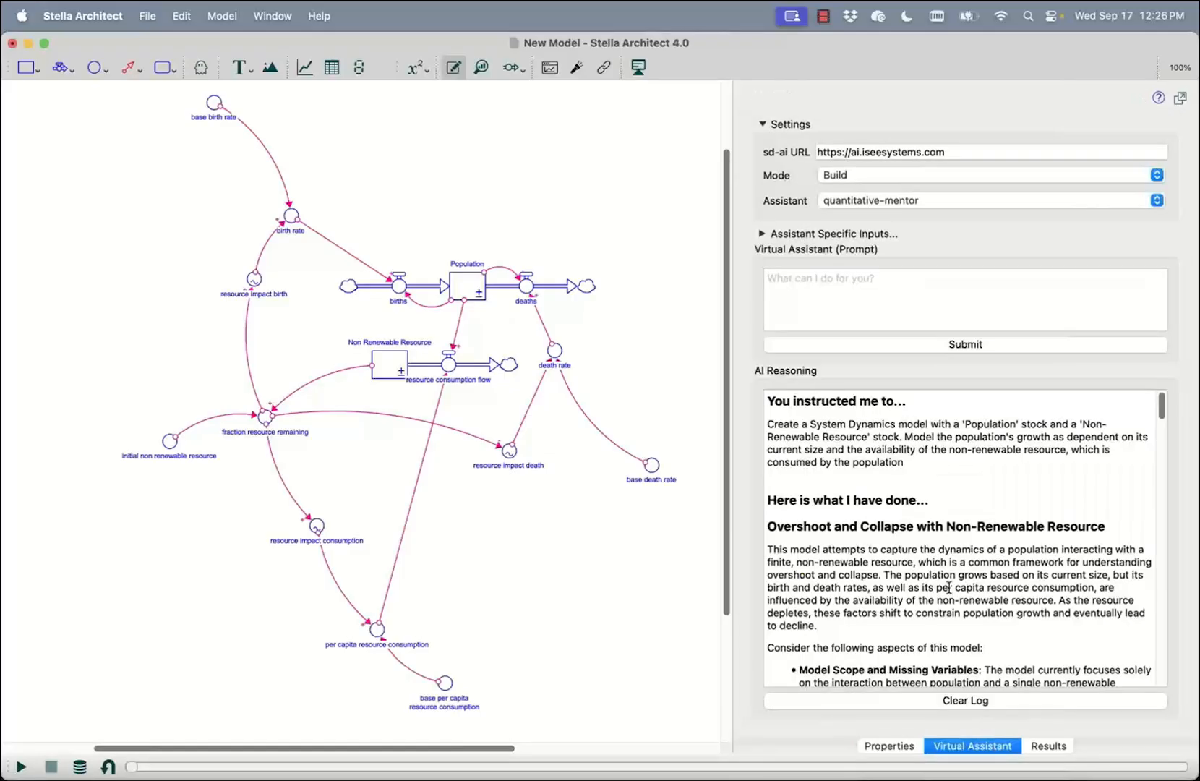
scroll(949, 587, "down", 3)
scroll(950, 586, "down", 2)
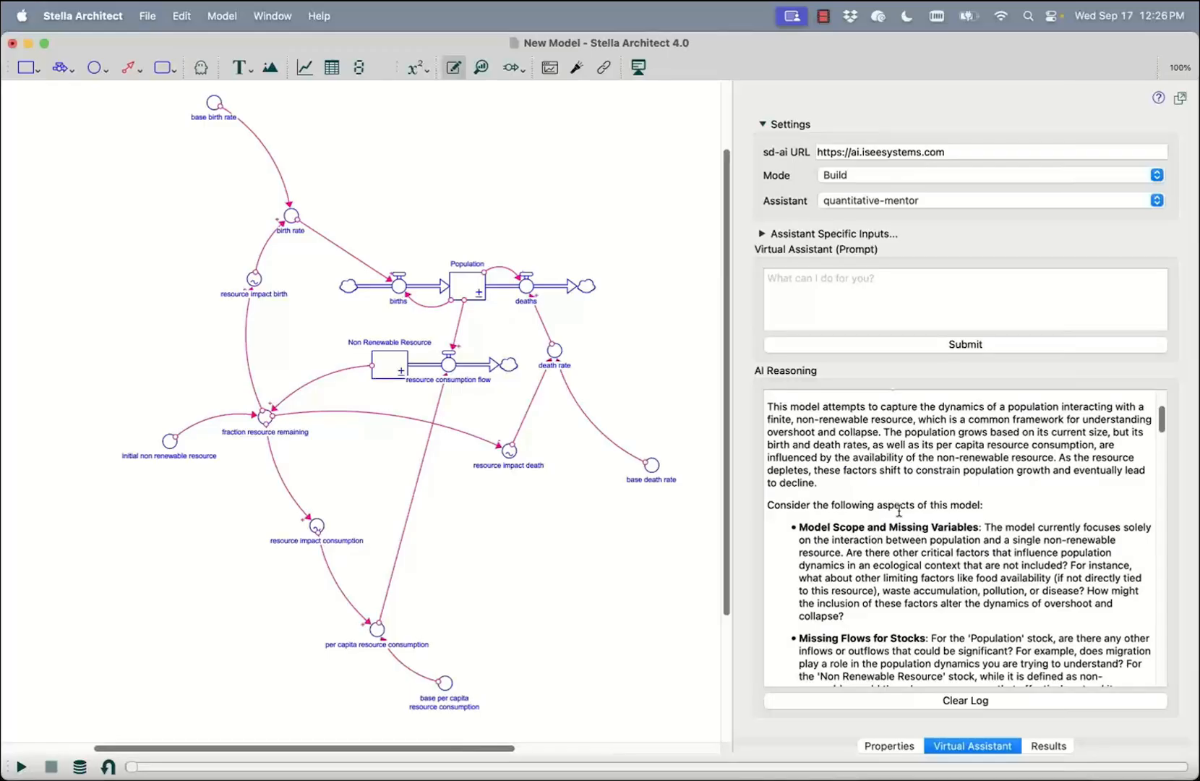
scroll(905, 510, "down", 2)
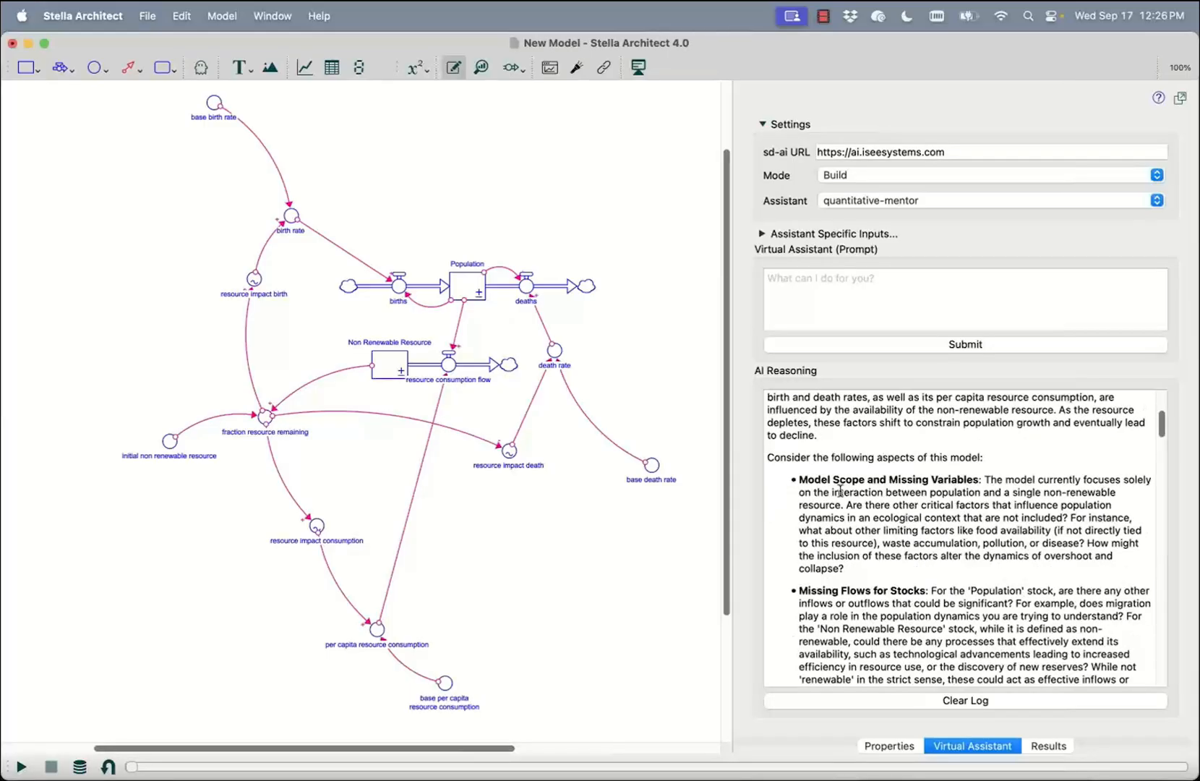
left_click_drag(823, 481, 1042, 499)
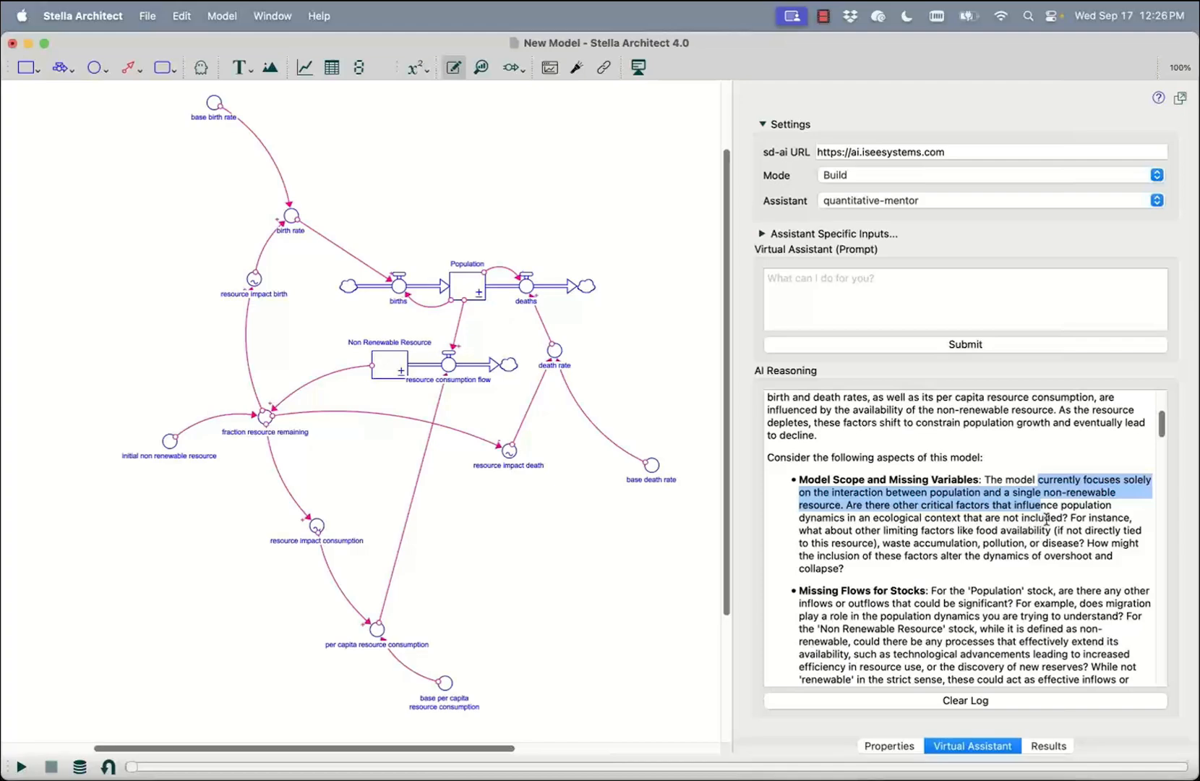
left_click_drag(1069, 518, 1079, 534)
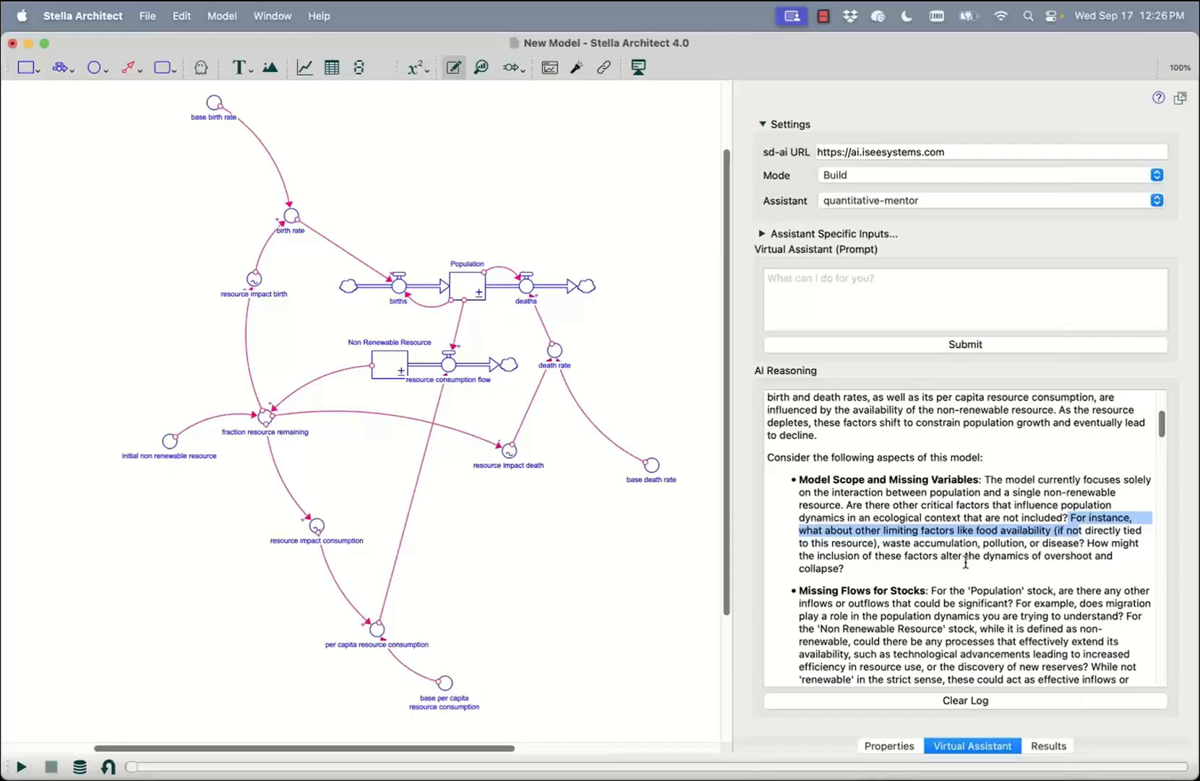
scroll(960, 557, "down", 4)
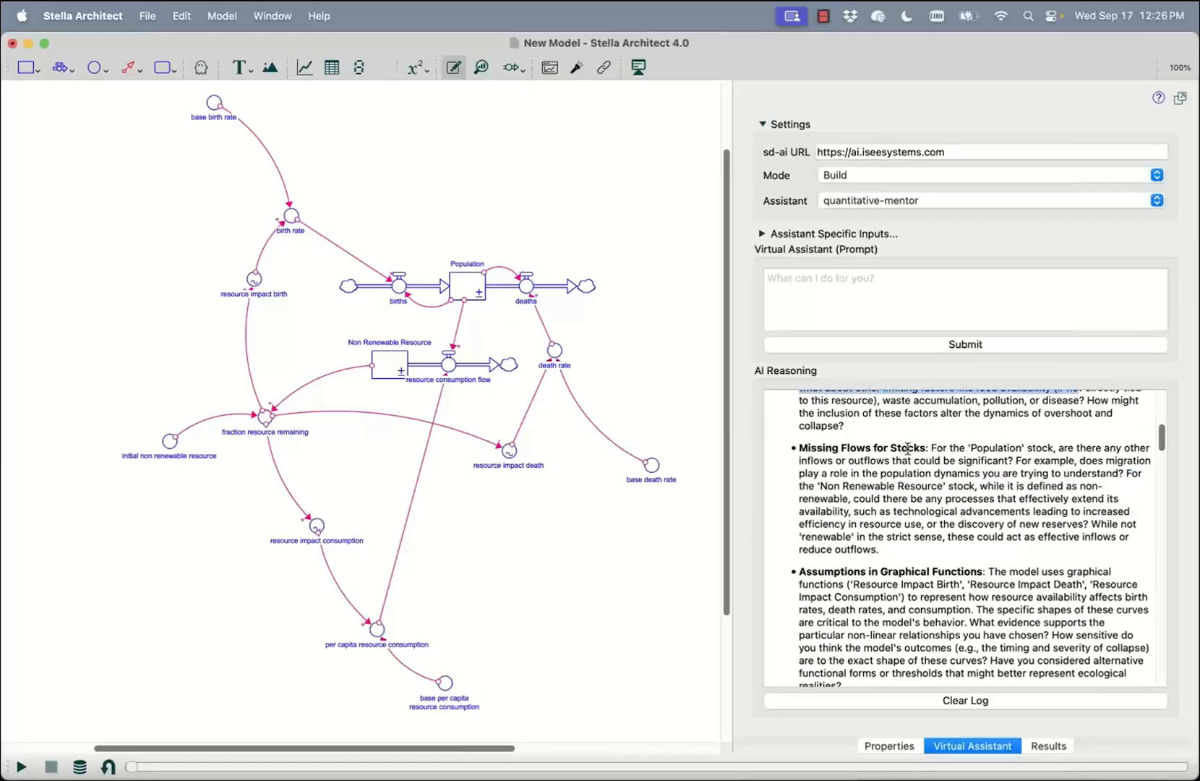
left_click_drag(827, 449, 1023, 446)
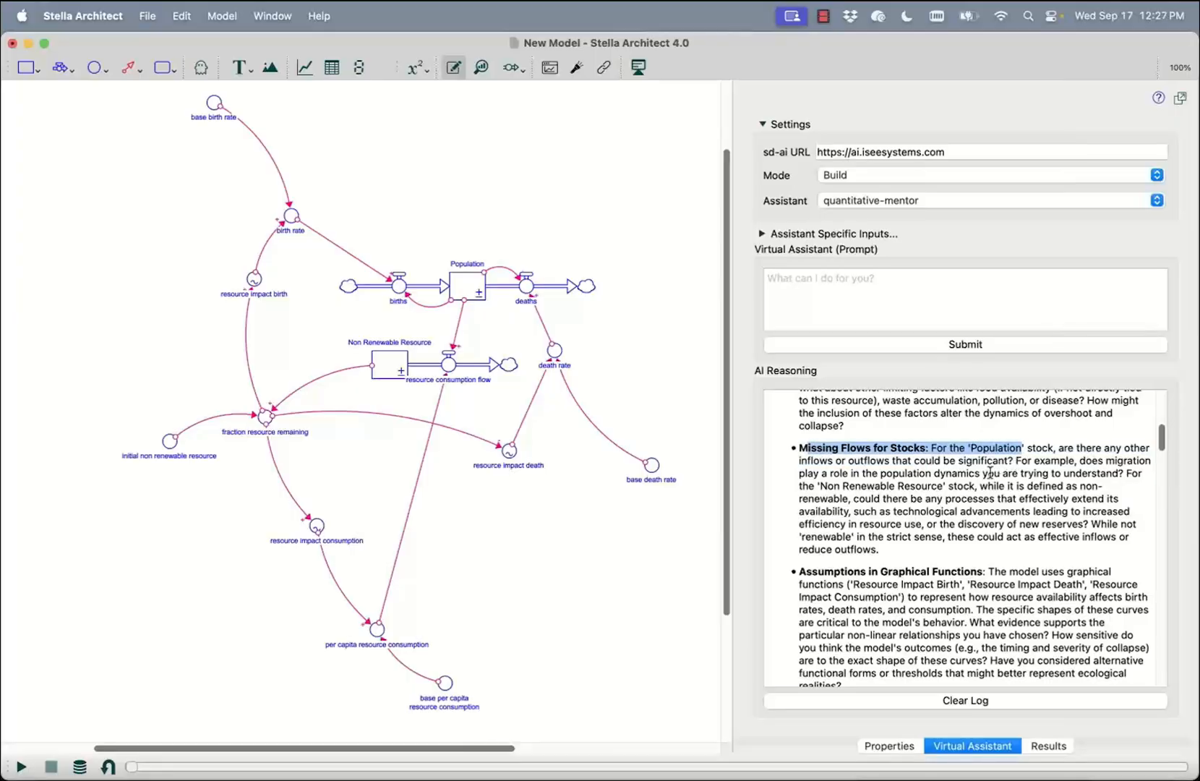
left_click_drag(969, 487, 982, 509)
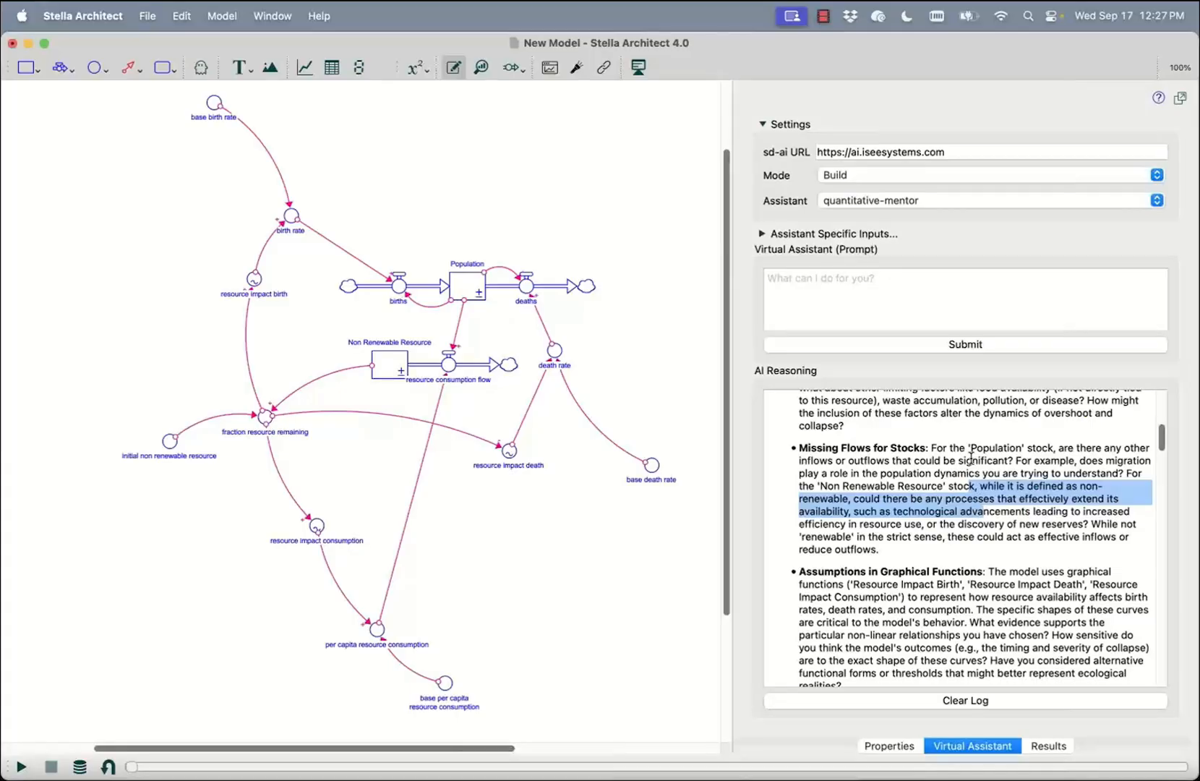
- Review the assistant's feedback on graphical function assumptions, right result for right reasons, and resource definition
scroll(971, 457, "down", 3)
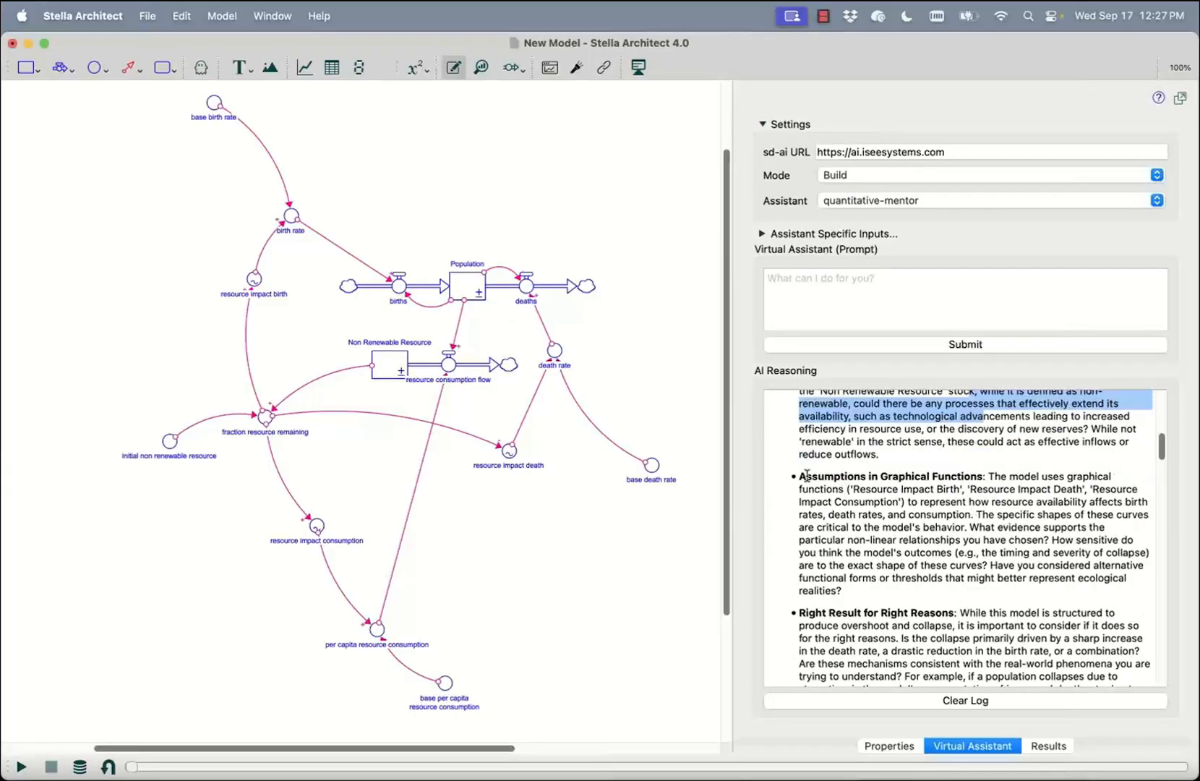
left_click_drag(807, 475, 909, 582)
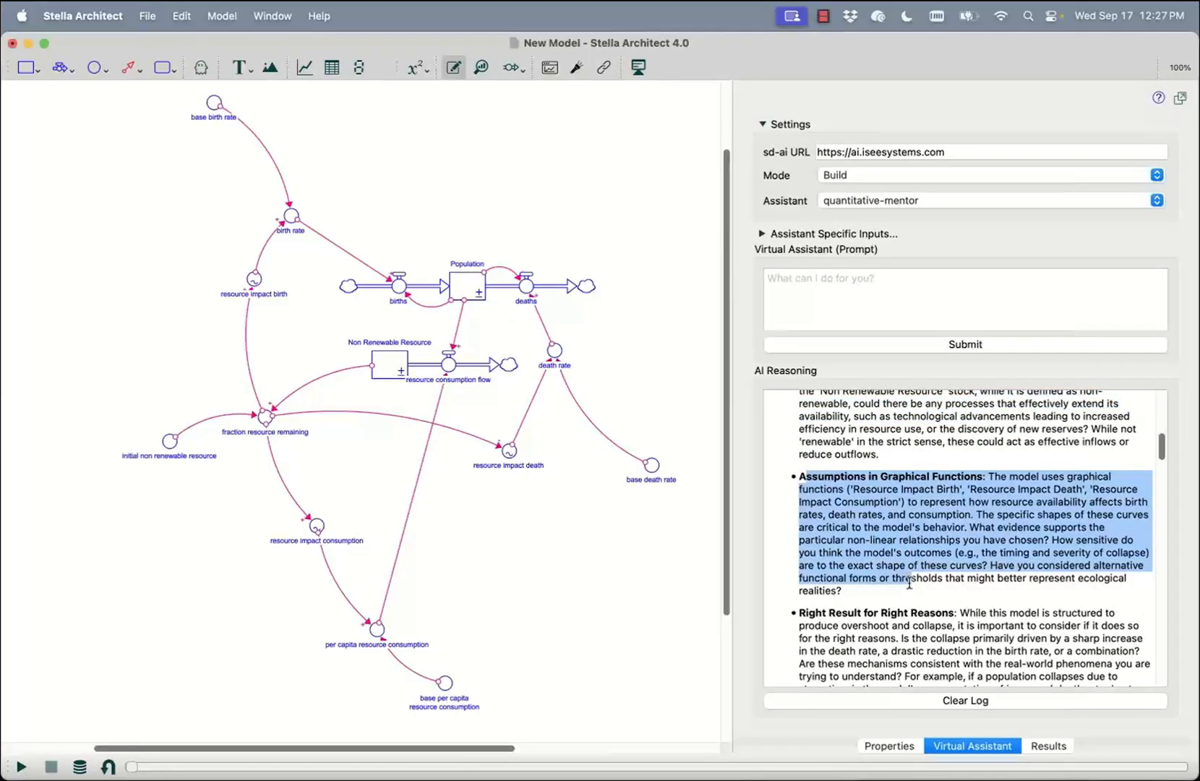
scroll(915, 551, "down", 5)
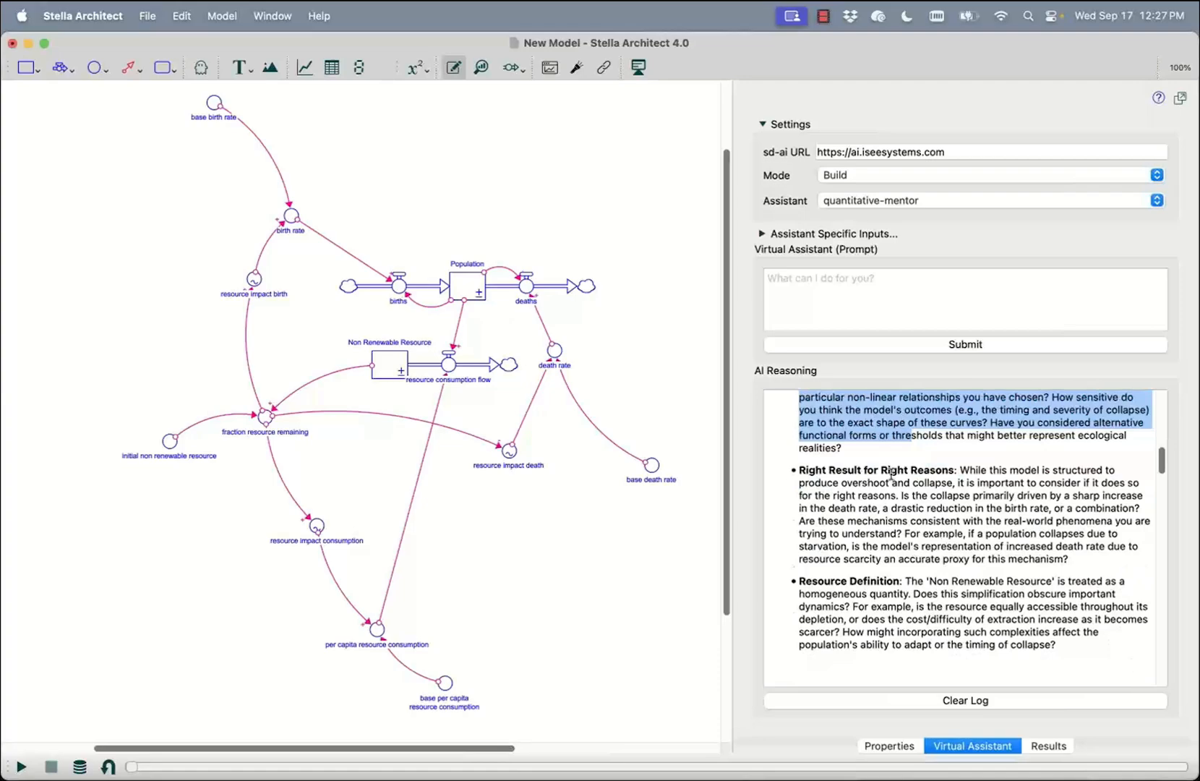
left_click_drag(952, 470, 1019, 533)
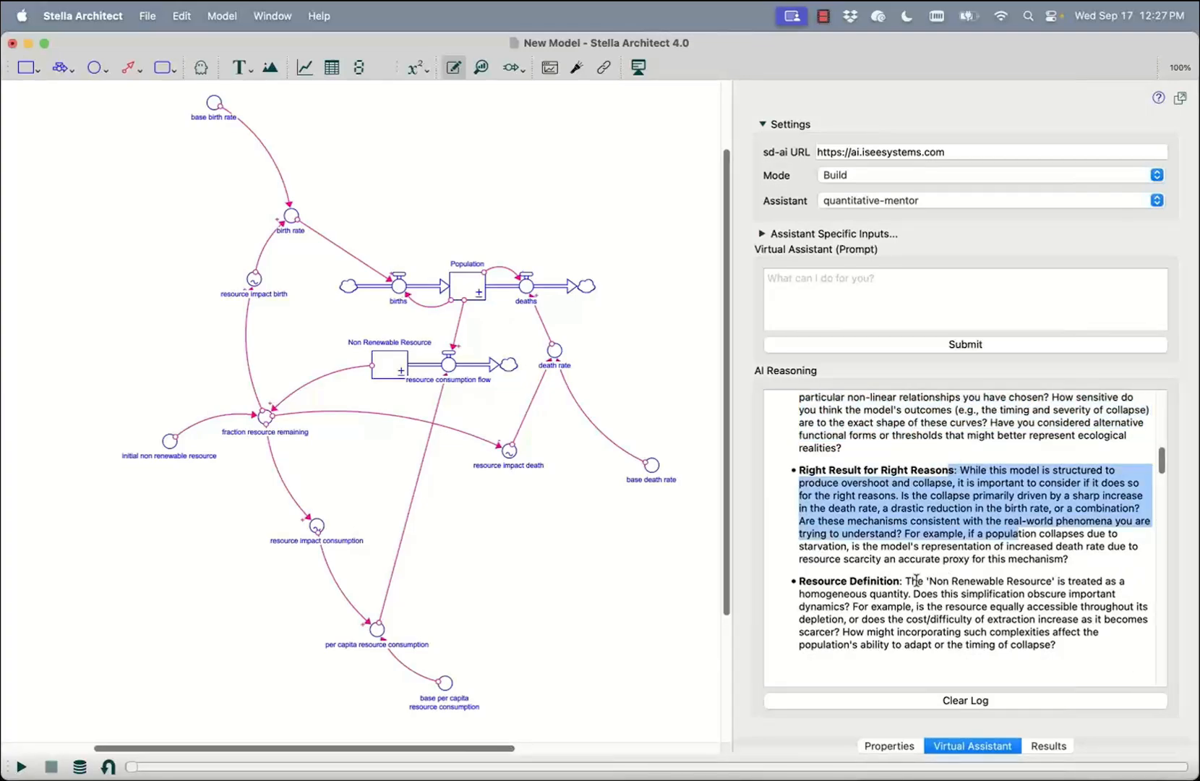
left_click_drag(800, 581, 917, 590)
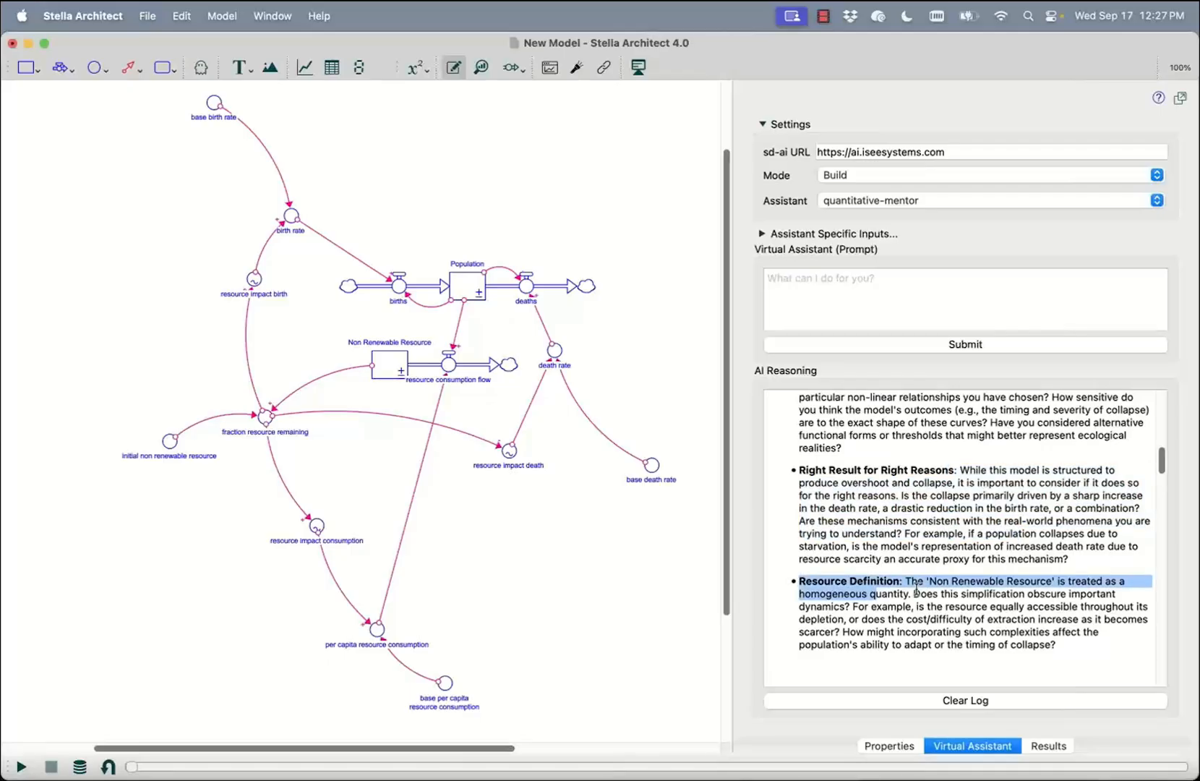
- Skim the rest of the assistant's feedback and its explanations of the individual causal links
scroll(917, 590, "down", 2)
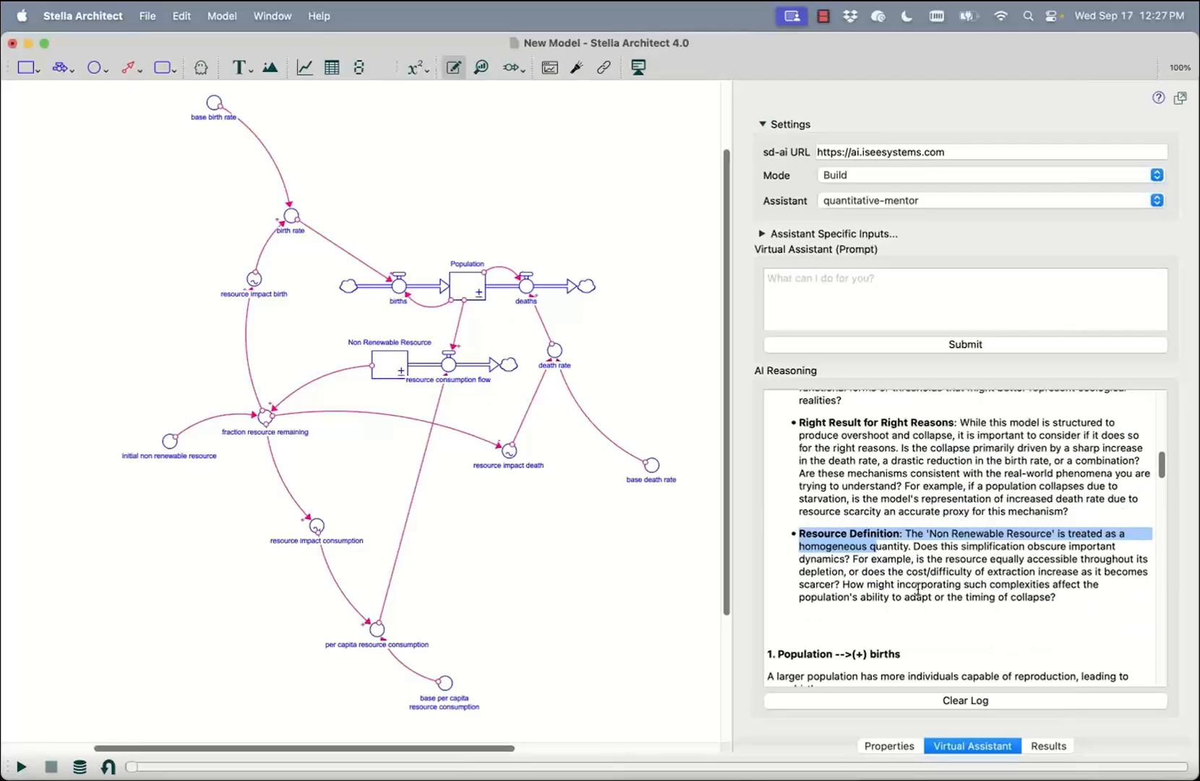
scroll(916, 589, "down", 15)
scroll(919, 589, "up", 10)
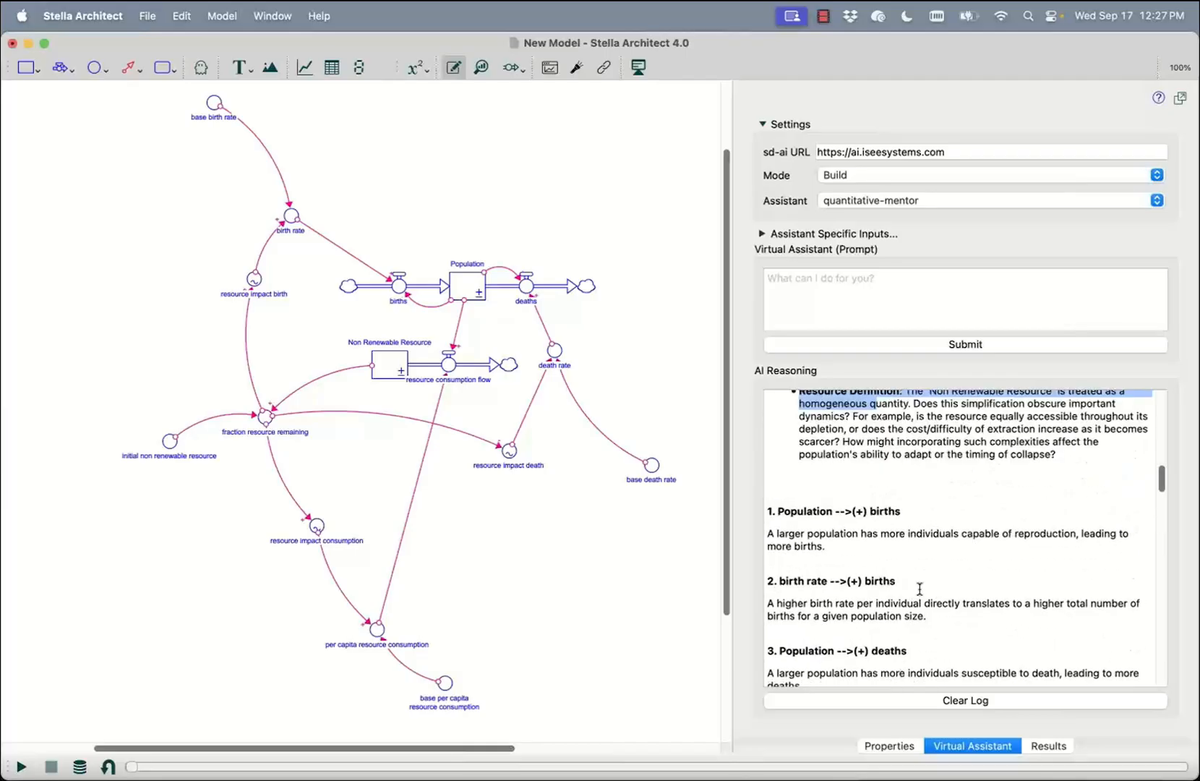
scroll(920, 590, "up", 5)
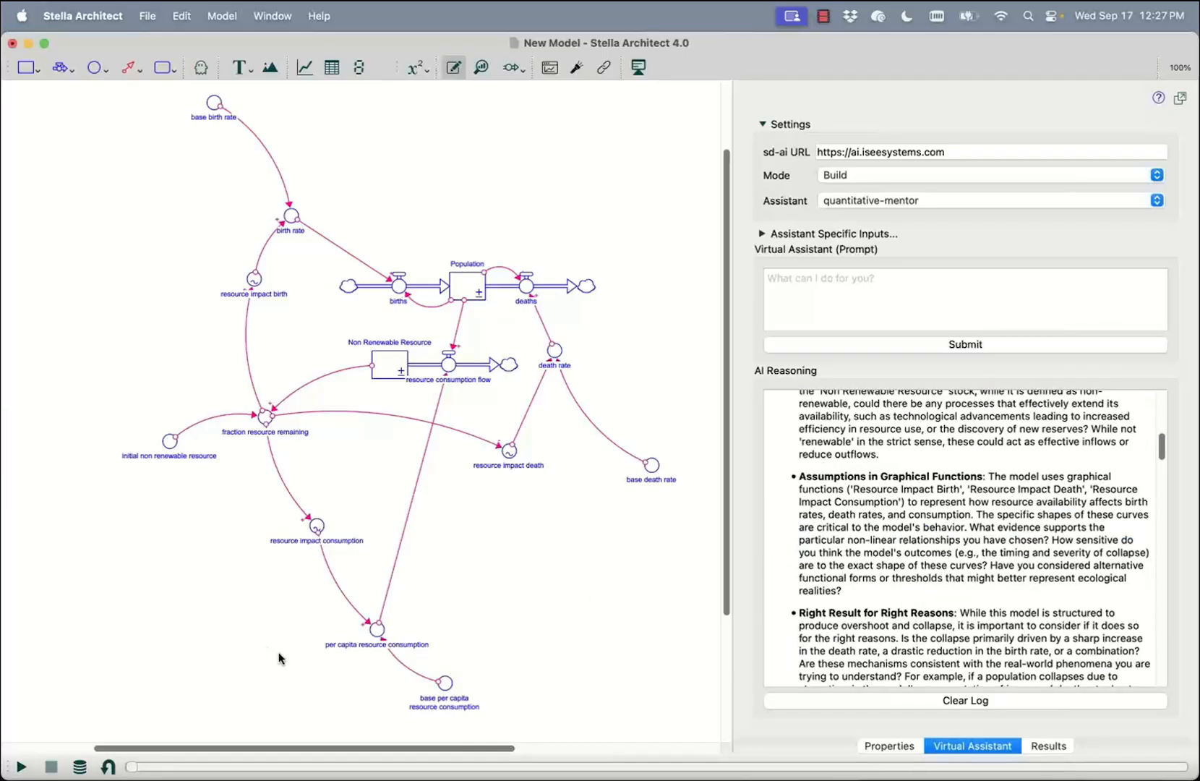
- Run the model and examine the Non Renewable Resource stock's results over the full simulation
left_click(21, 766)
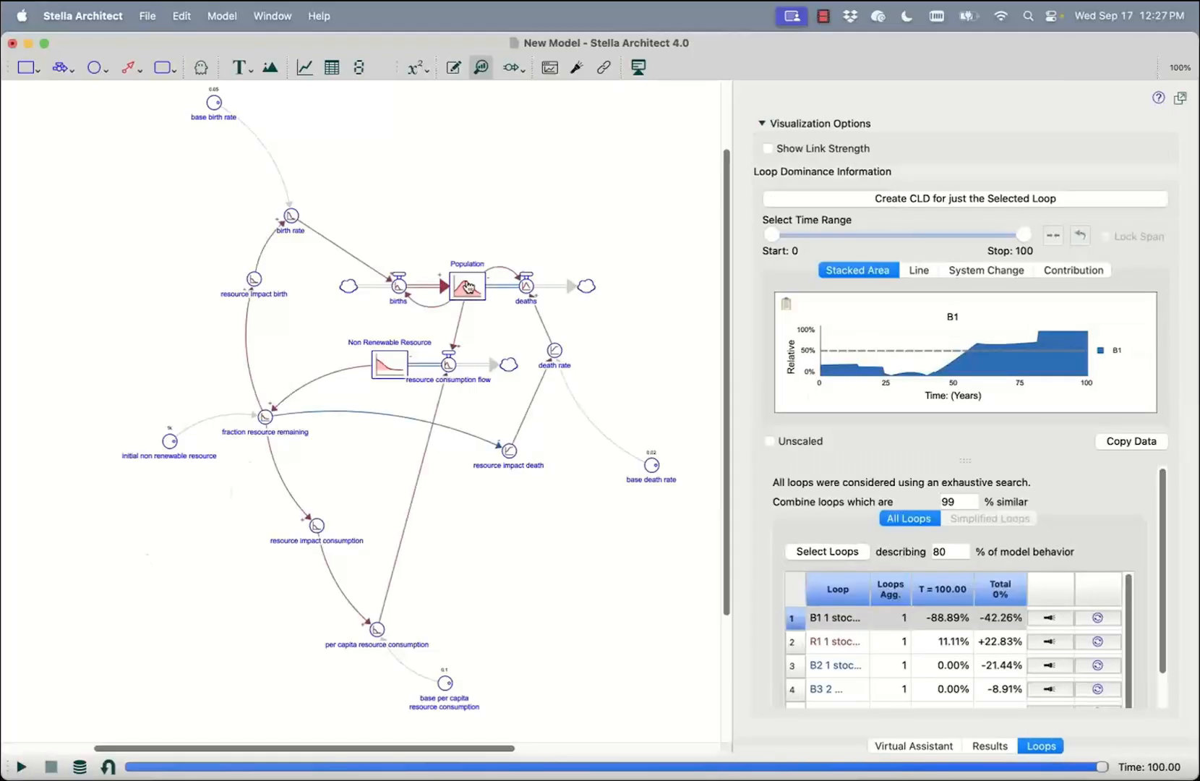
left_click(393, 365)
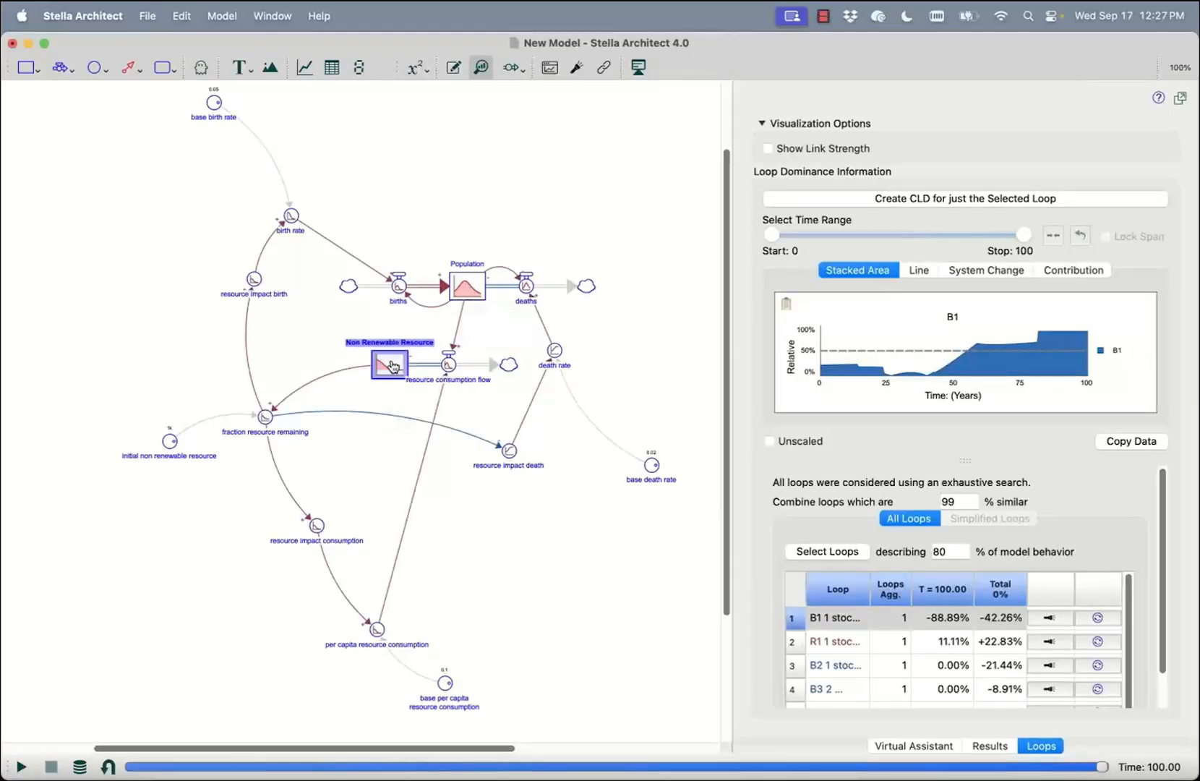
left_click(987, 739)
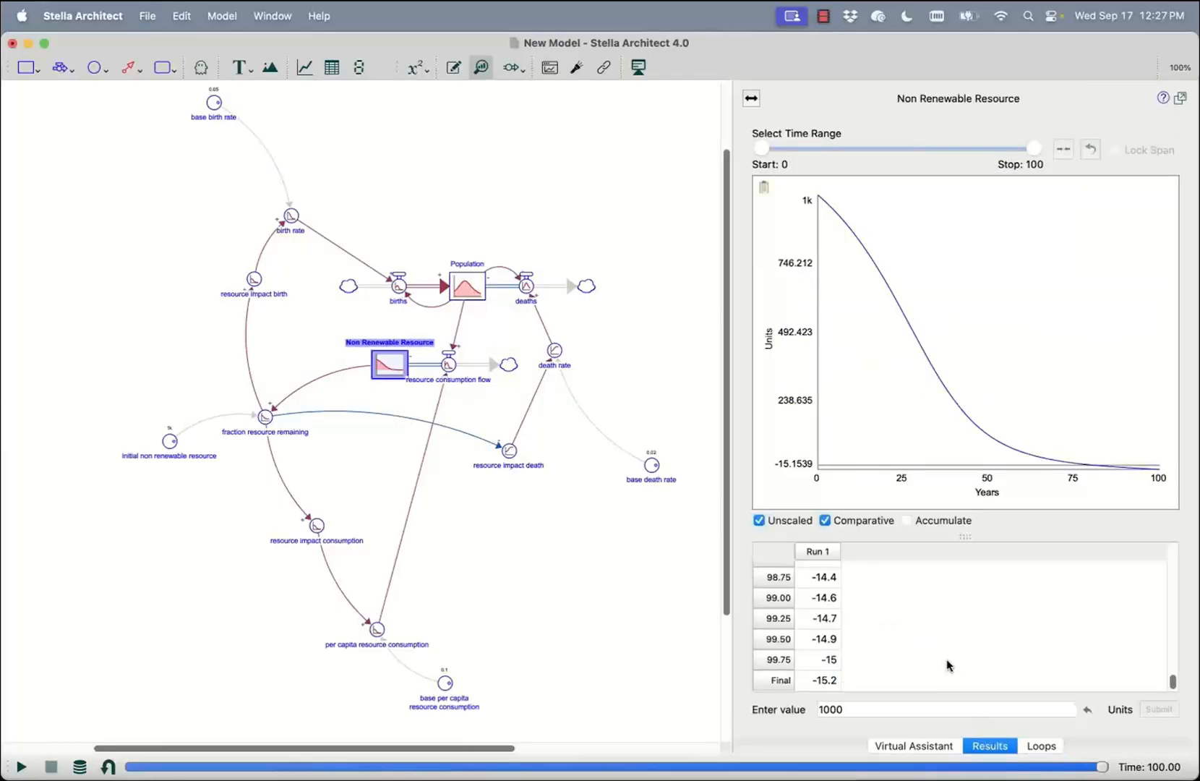
- Switch to PowerPoint and present slide 9, "Using AI to help fix a model", full screen
mouse_move(627, 752)
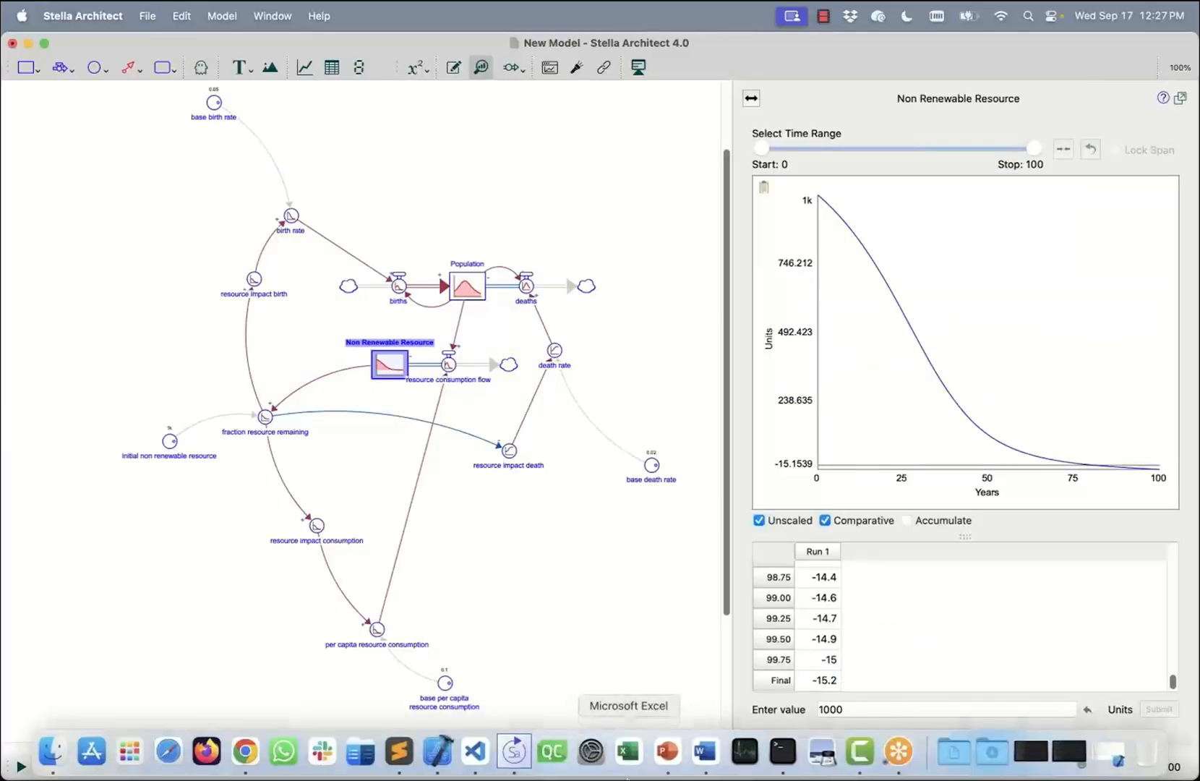
left_click(669, 752)
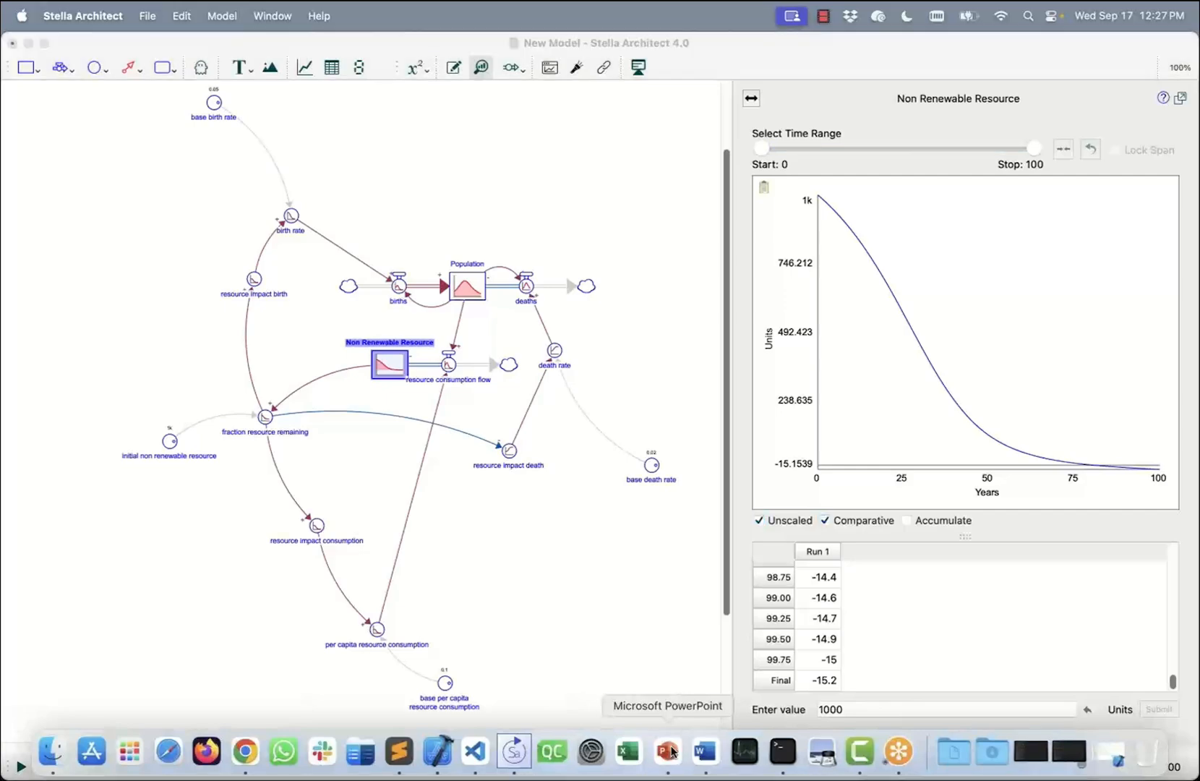
left_click(36, 358)
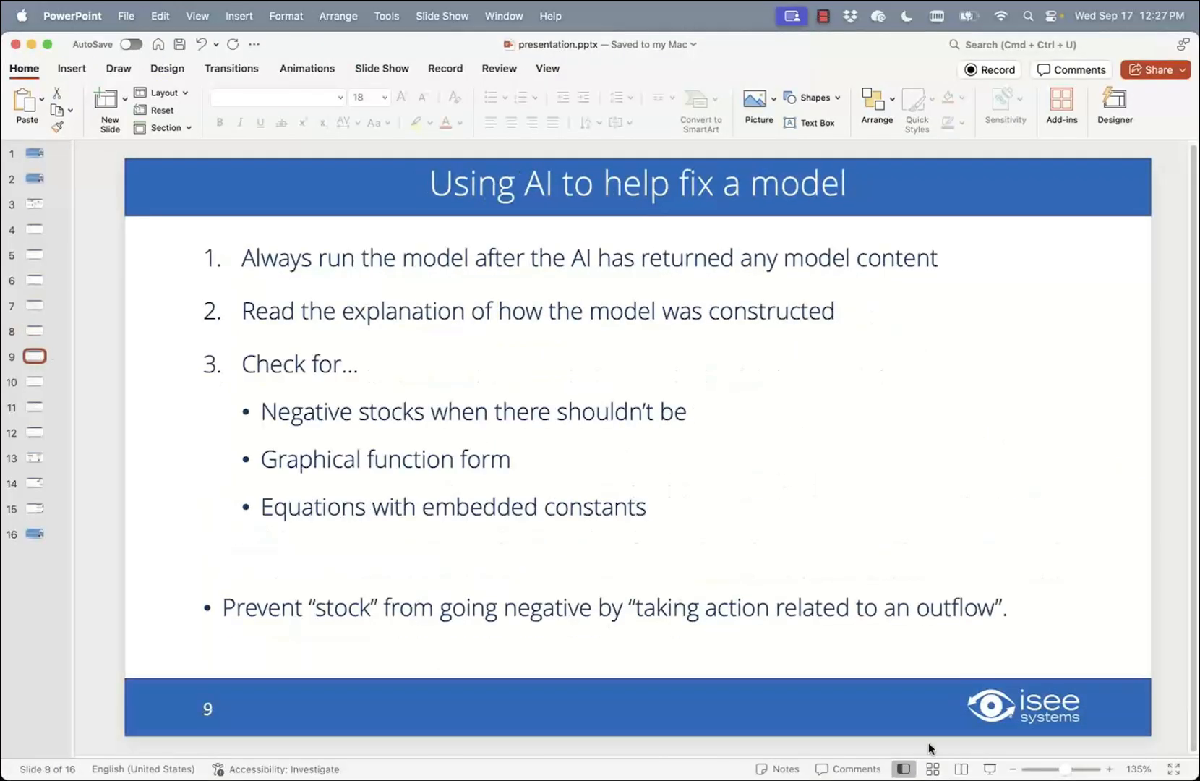
left_click(985, 765)
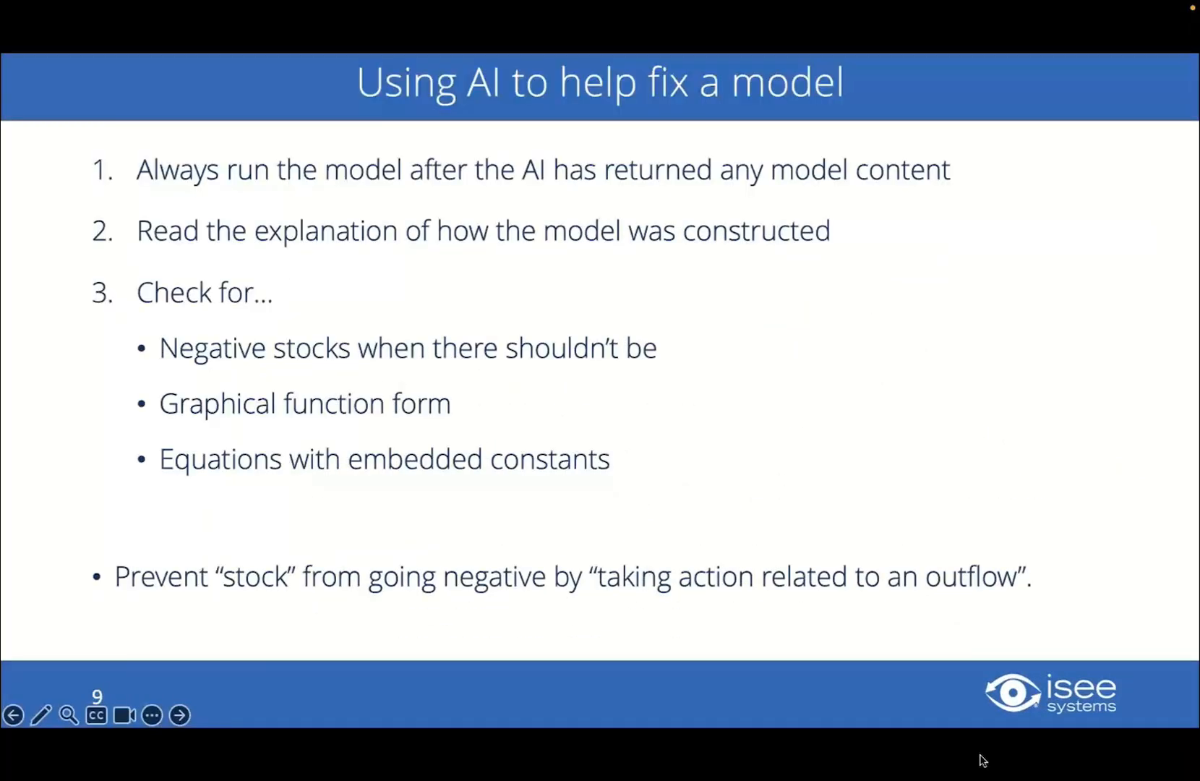
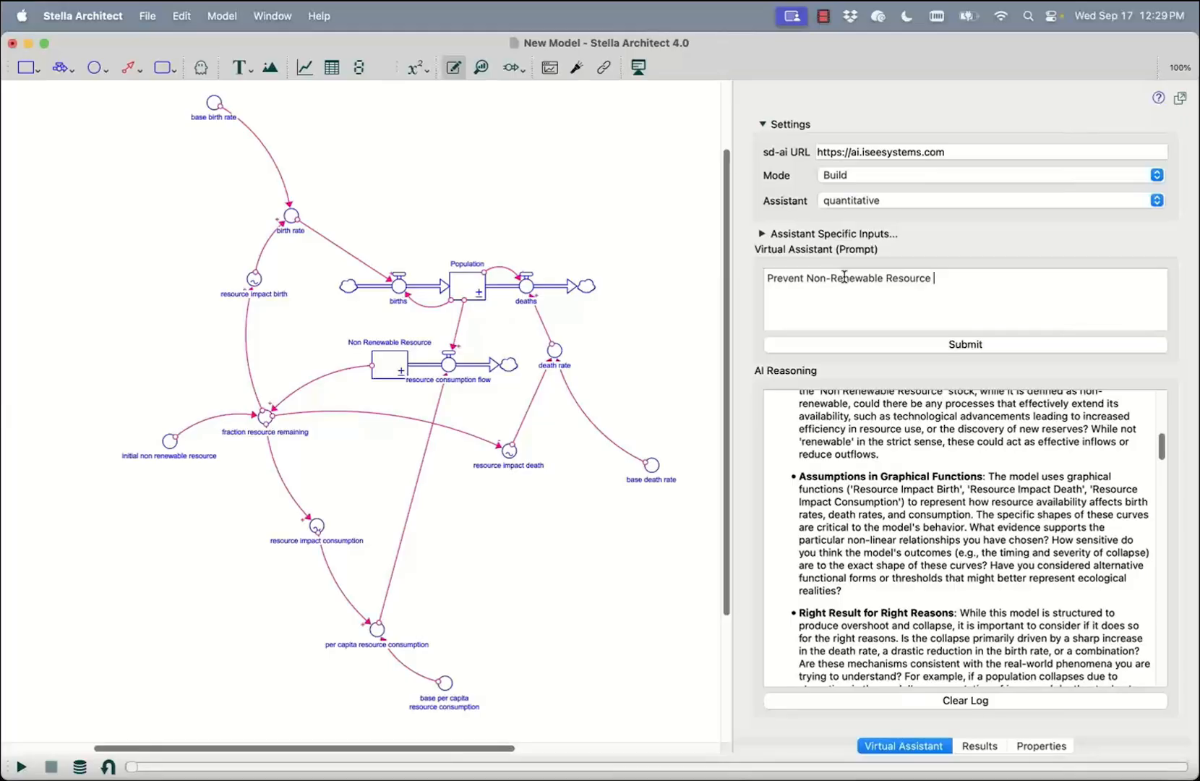
- Ask the assistant to prevent Non-Renewable Resource from going negative by limiting the resource consumption flow, and read its explanation of the change
type("from going negative by l")
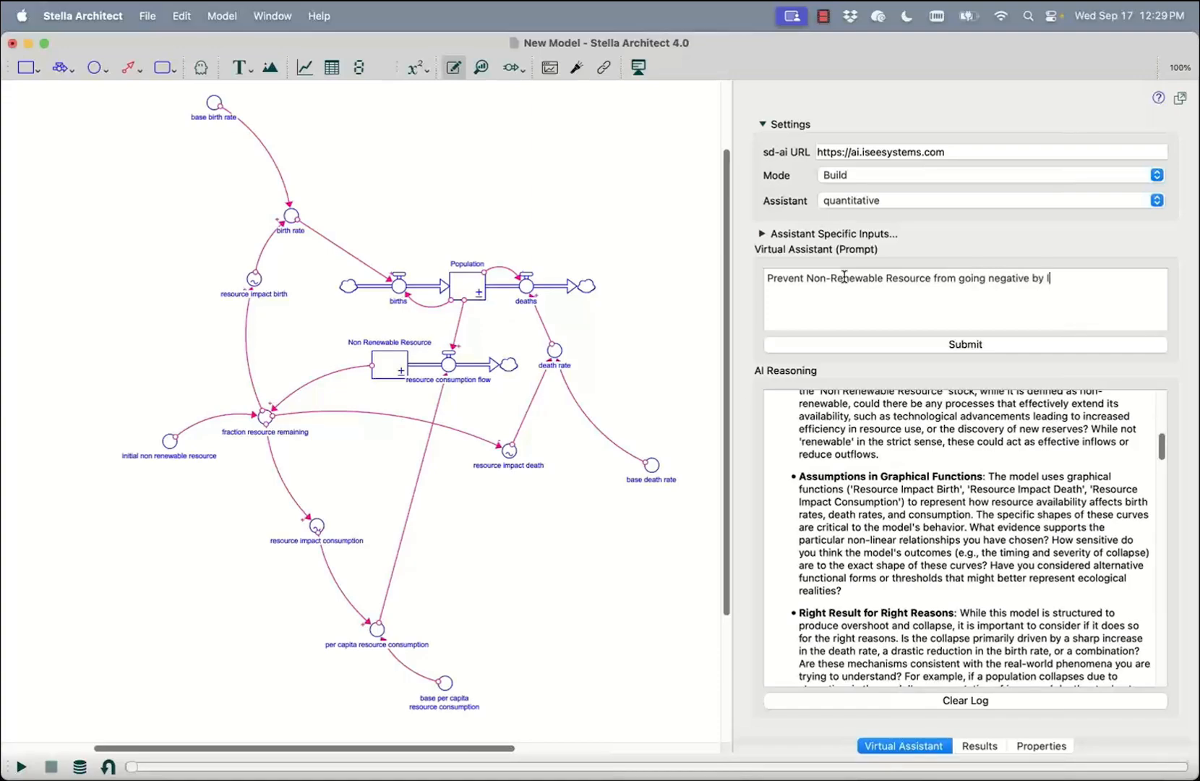
type("imiting the resource consumption flow")
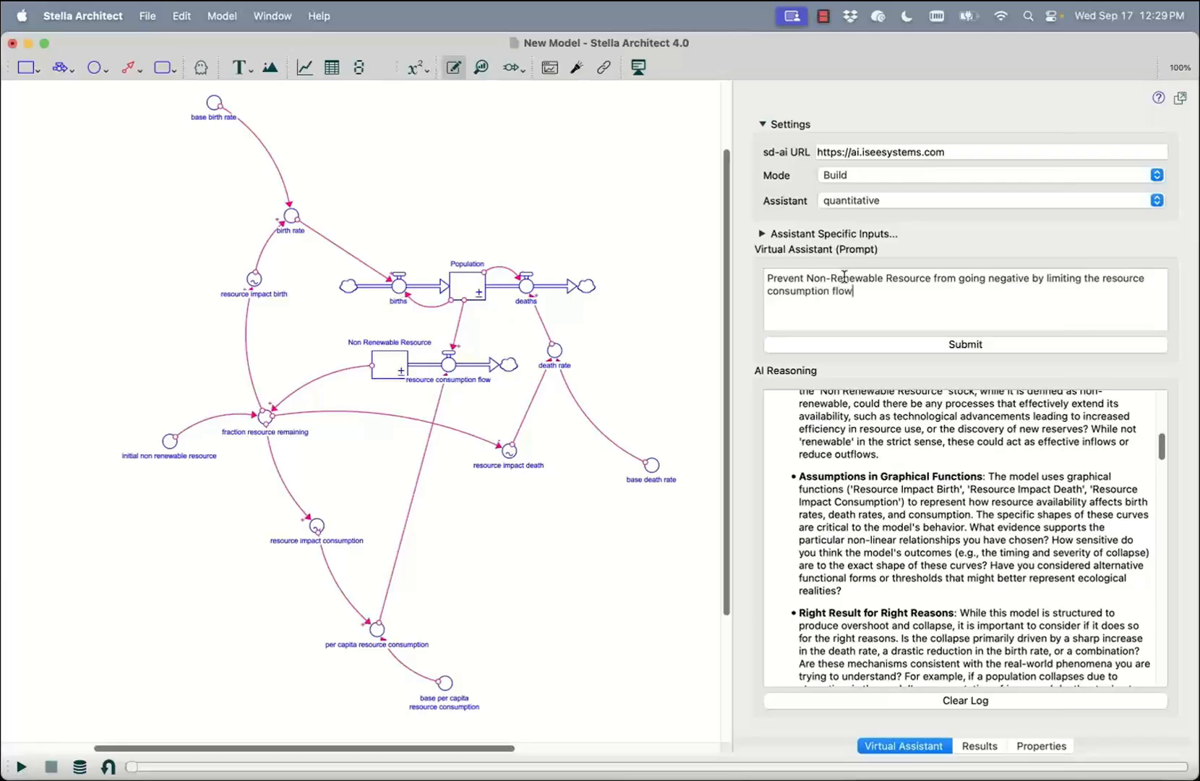
left_click(897, 345)
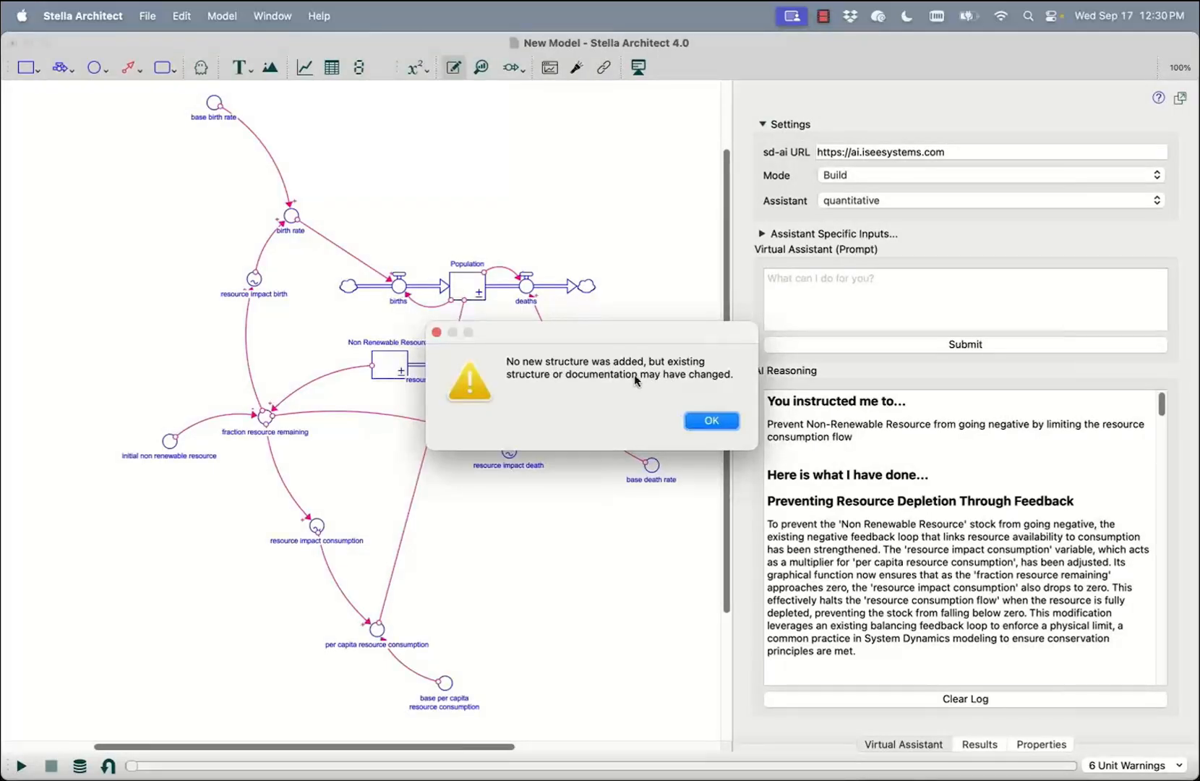
left_click(710, 420)
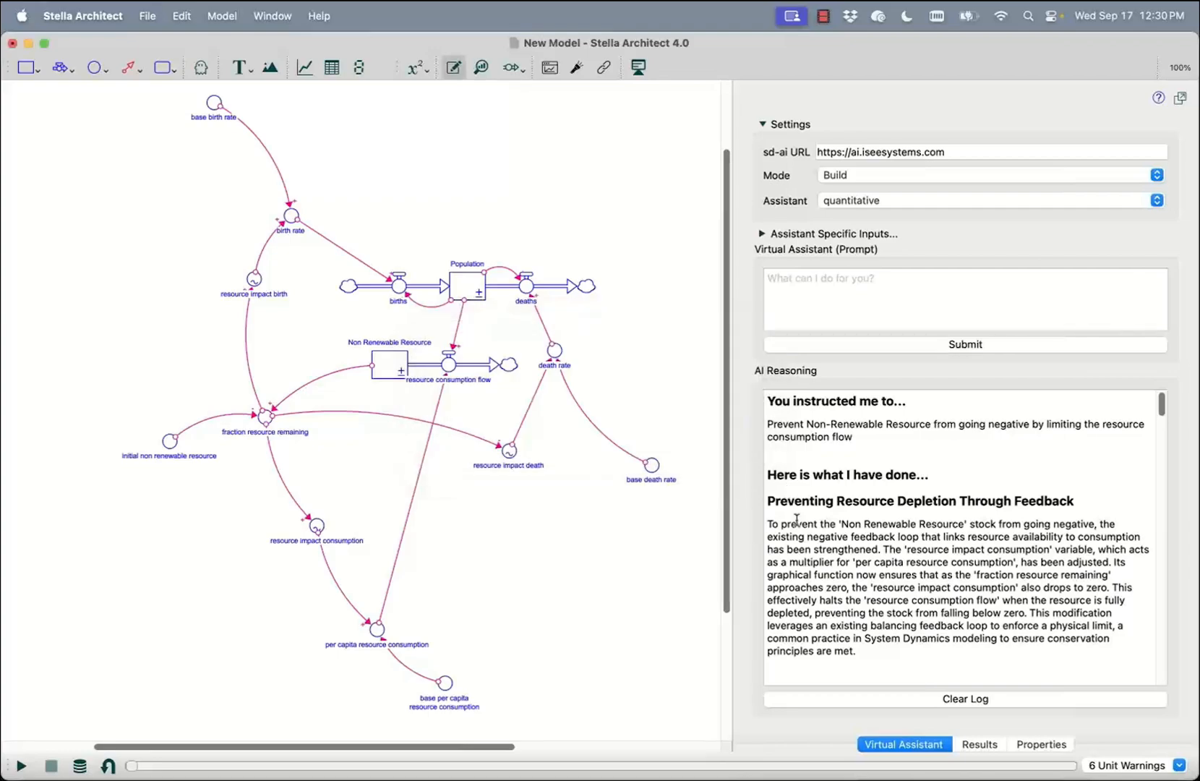
left_click_drag(782, 536, 1056, 578)
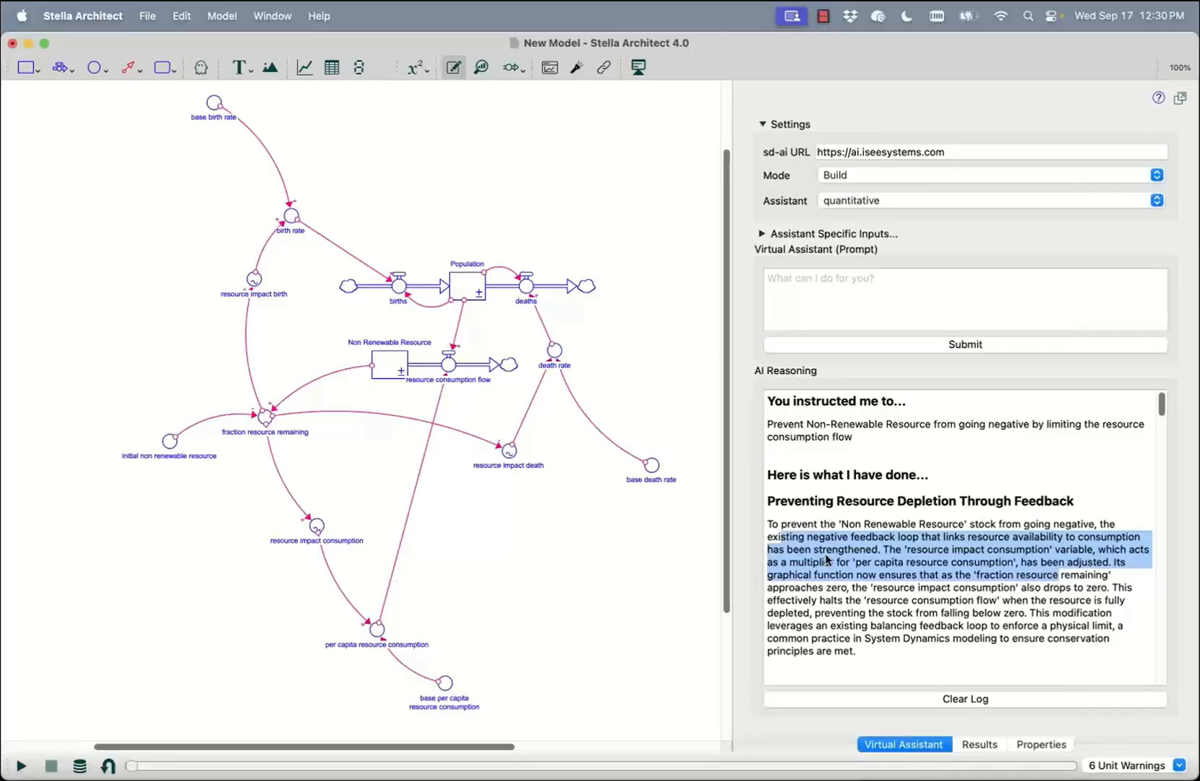
- Rerun the revised model and compare the Non Renewable Resource stock's results with the previous run
left_click(21, 767)
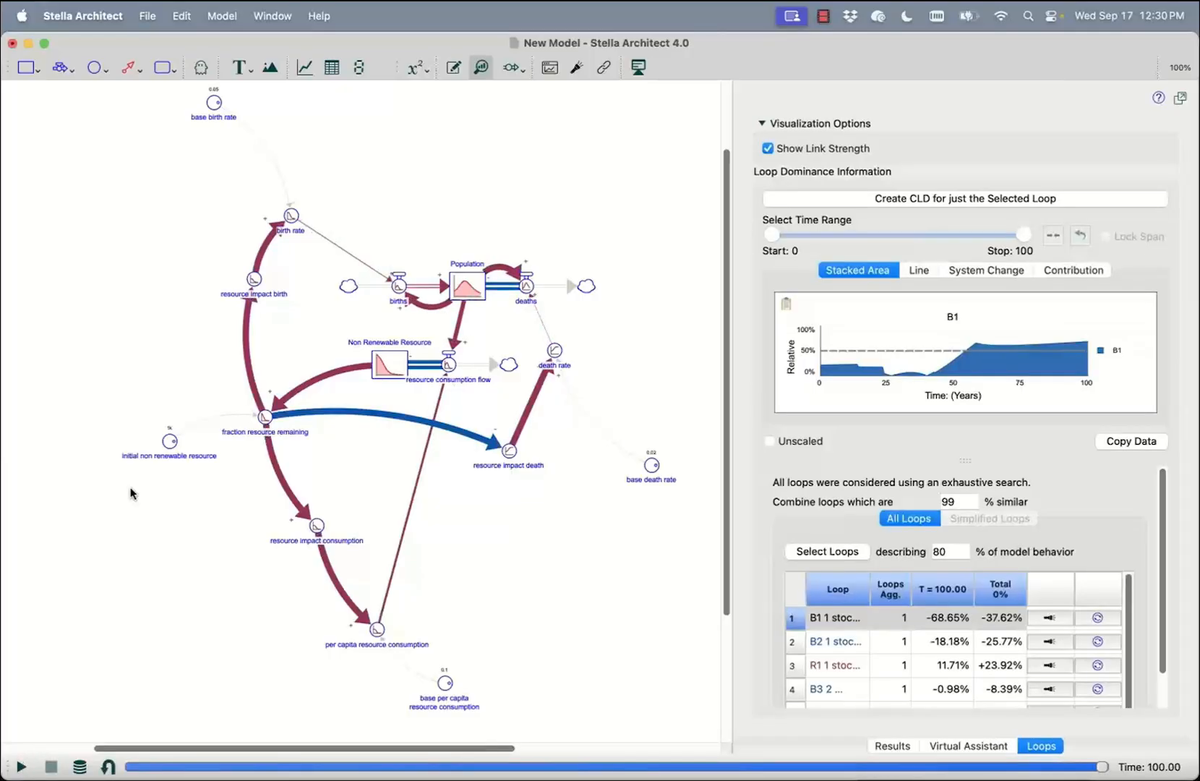
left_click(366, 380)
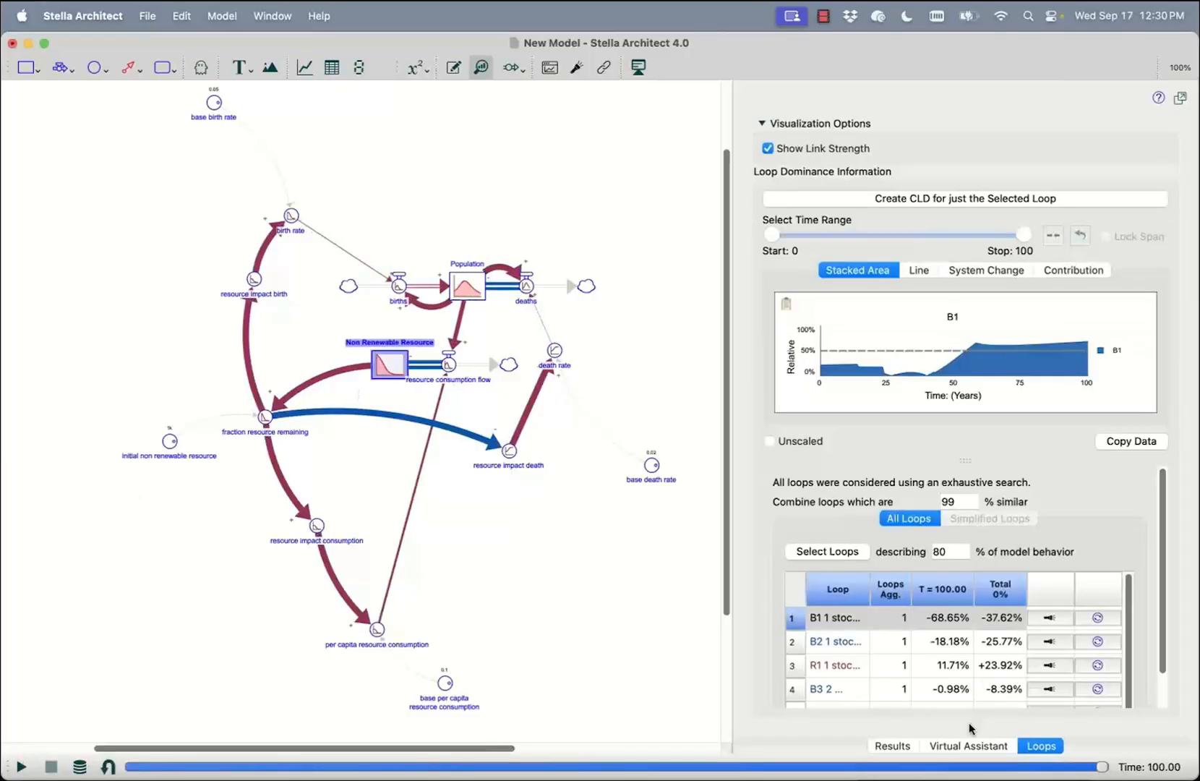
left_click(893, 746)
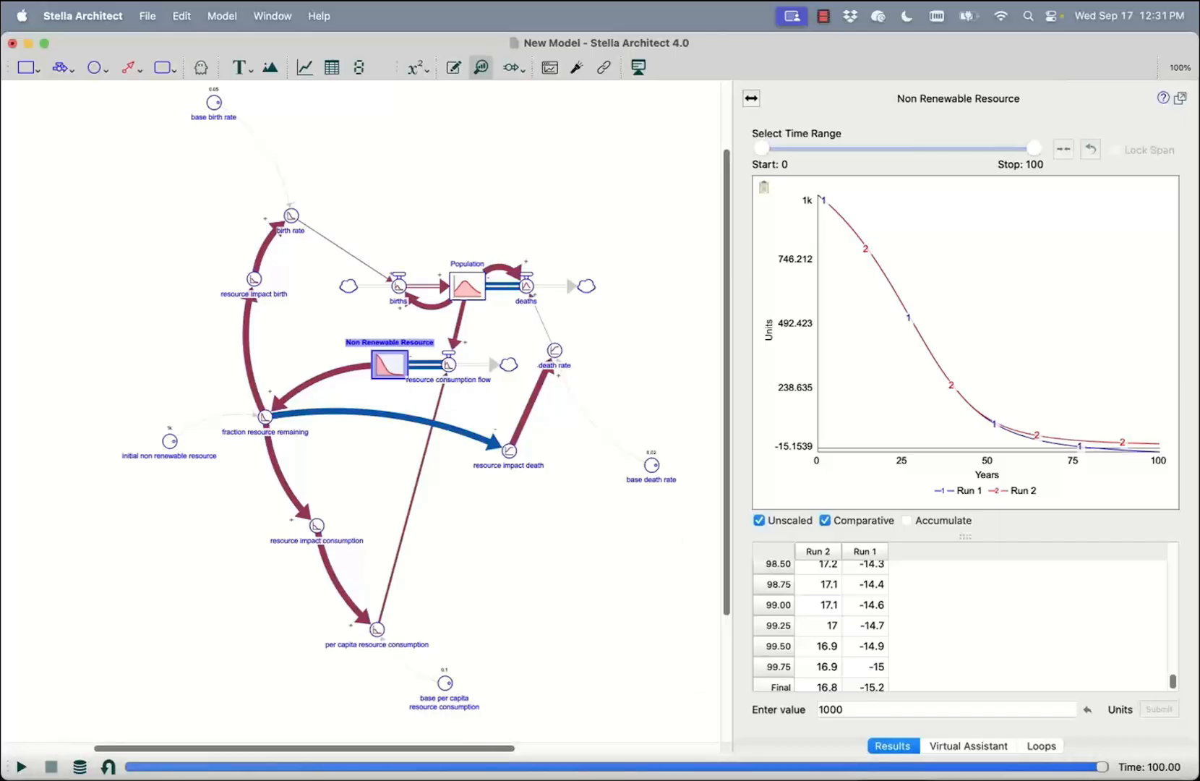
- Switch to PowerPoint and present slide 10, "Leveraging AI for understanding feedback", and end the slide show
mouse_move(587, 779)
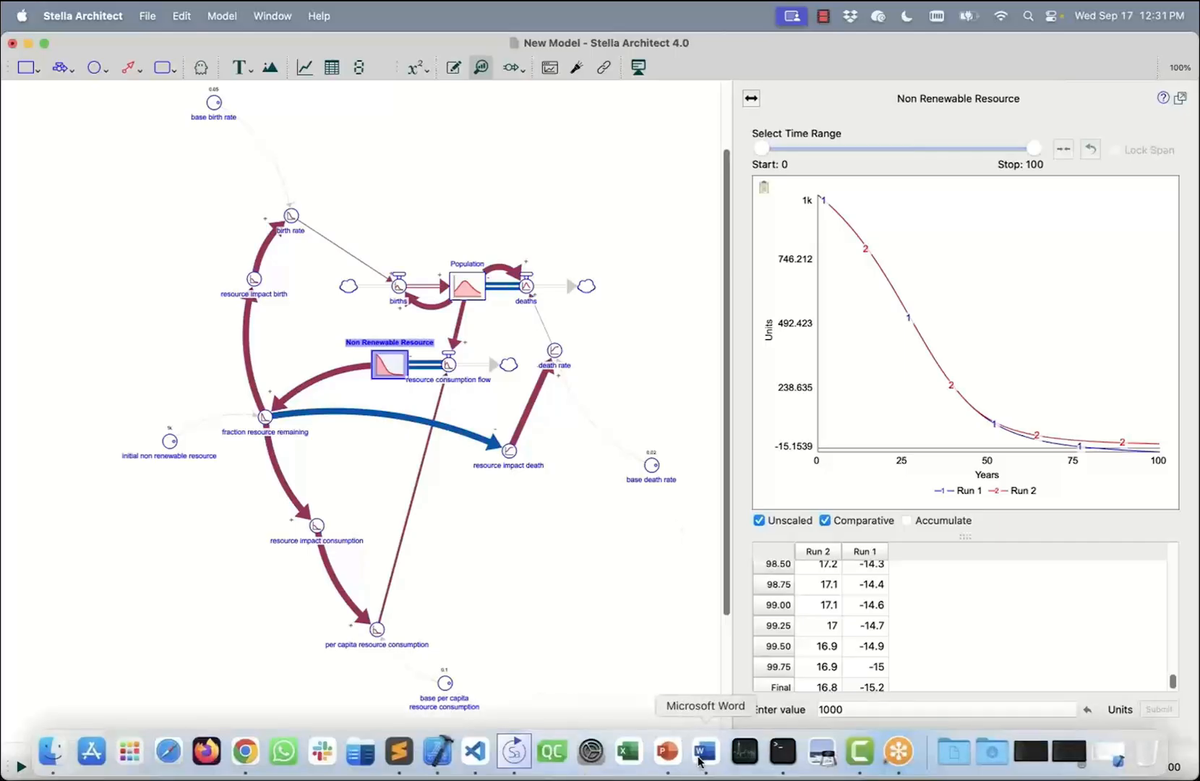
left_click(666, 752)
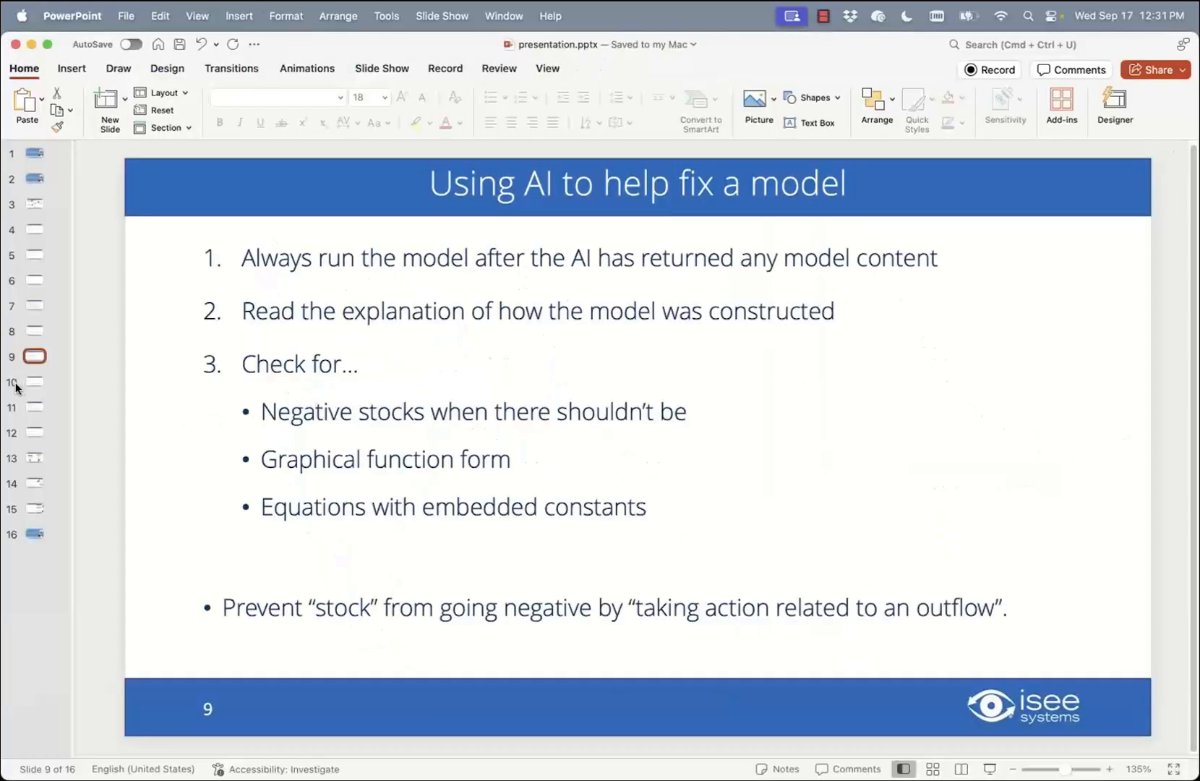
left_click(20, 386)
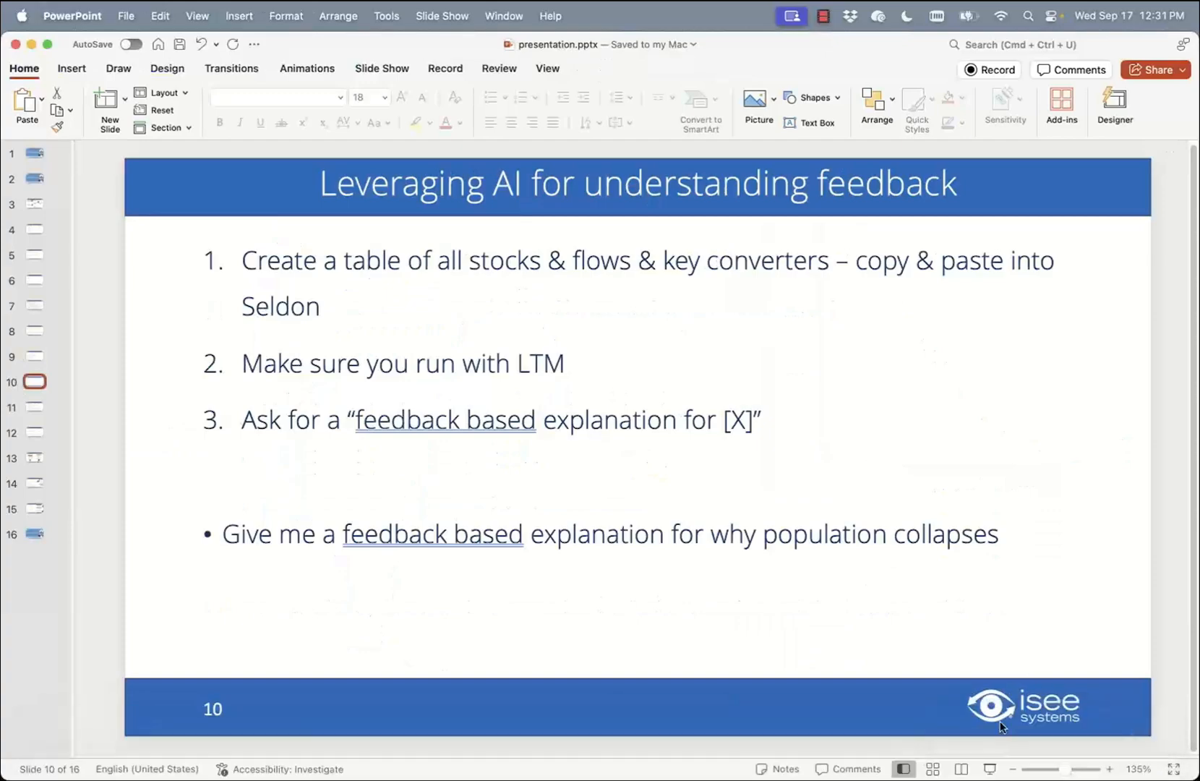
left_click(990, 768)
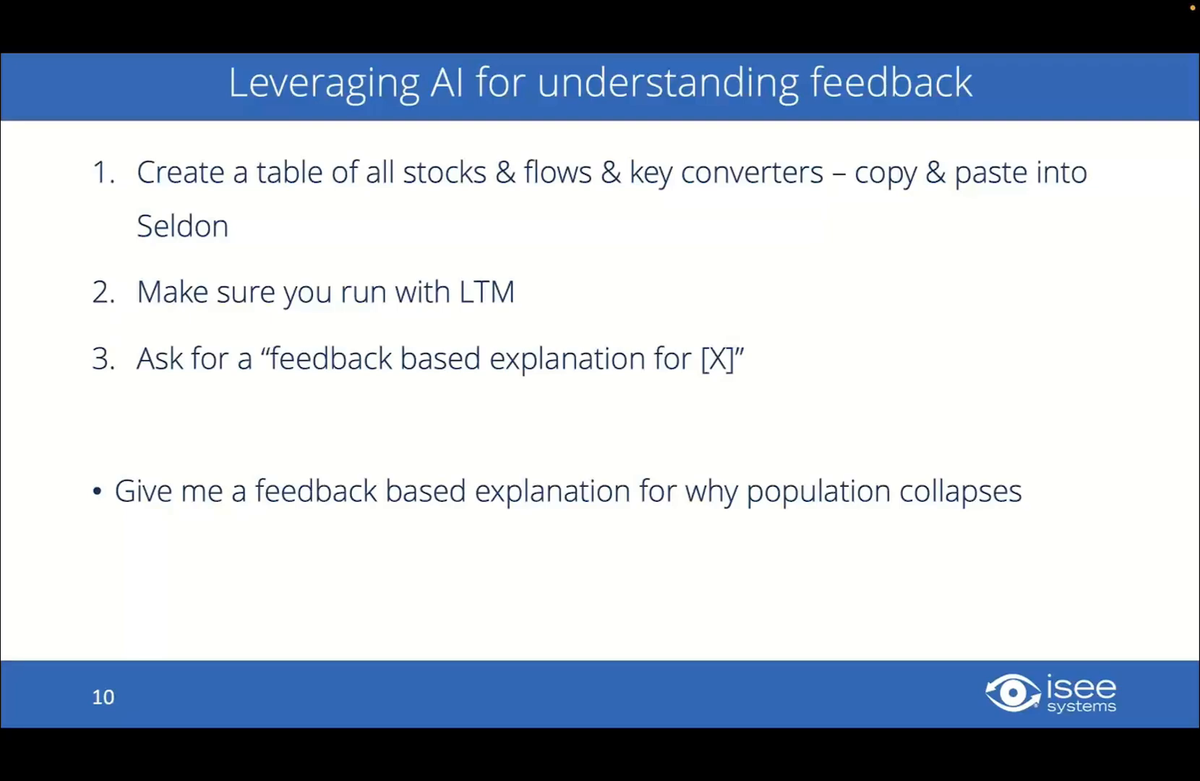
key("Escape")
- Switch to Stella Architect and place a new table on the model canvas below and beside the base birth rate converter
mouse_move(434, 752)
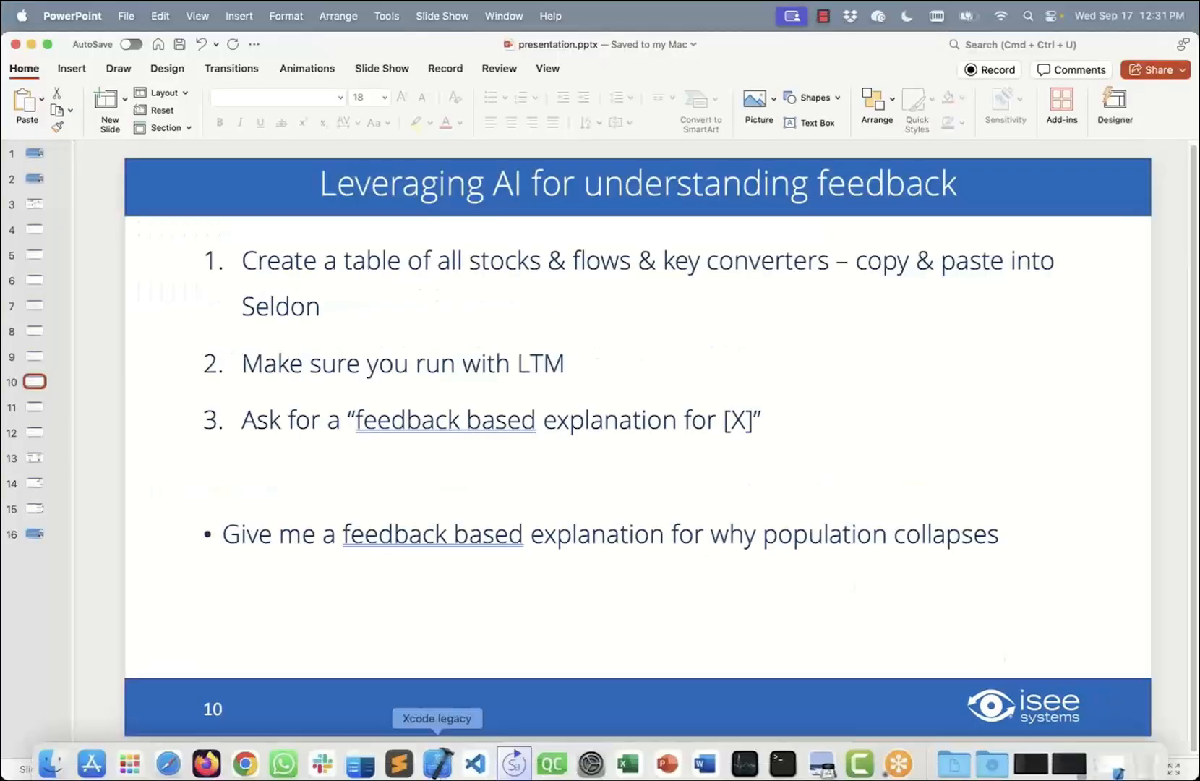
left_click(532, 745)
left_click(531, 588)
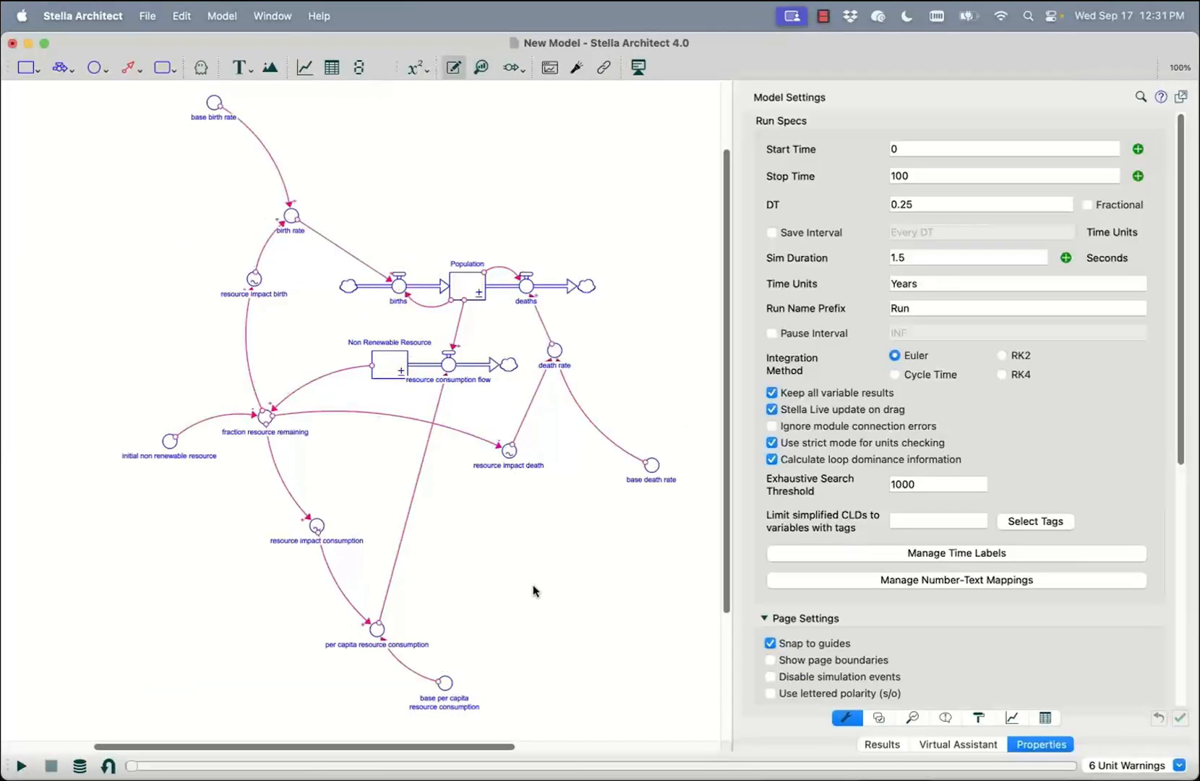
left_click(332, 67)
left_click(98, 189)
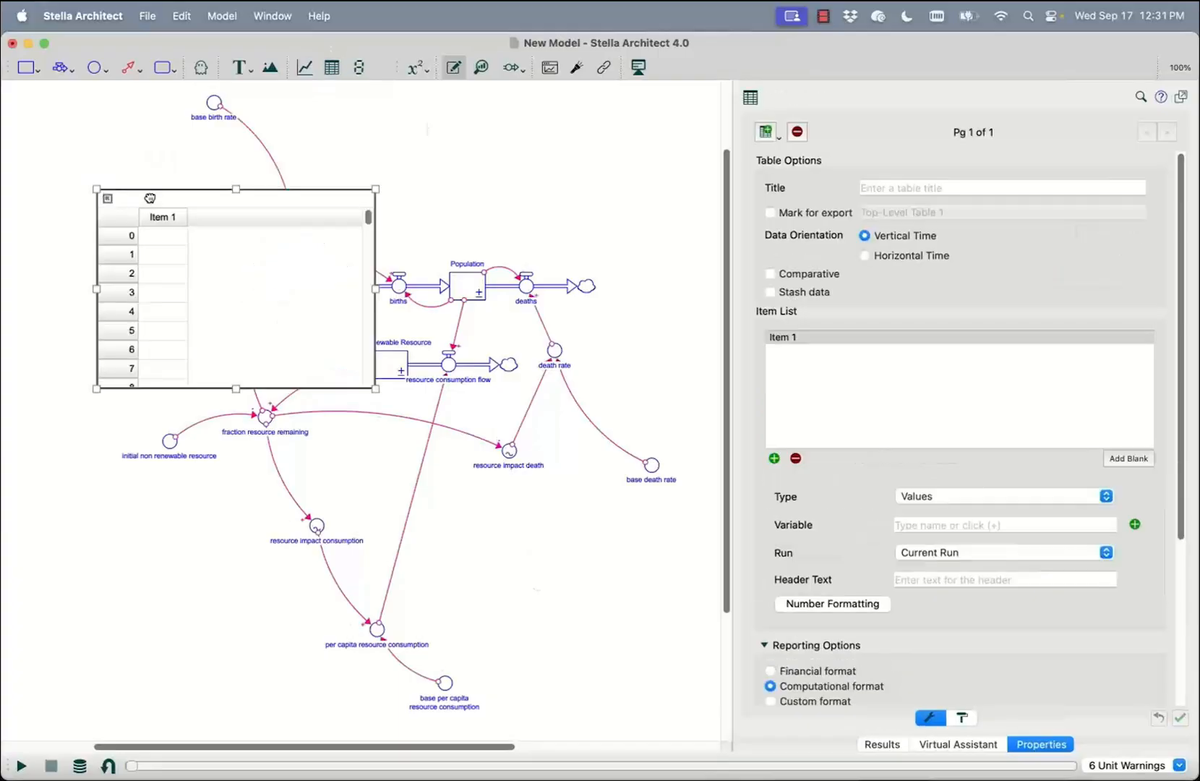
left_click_drag(148, 198, 87, 165)
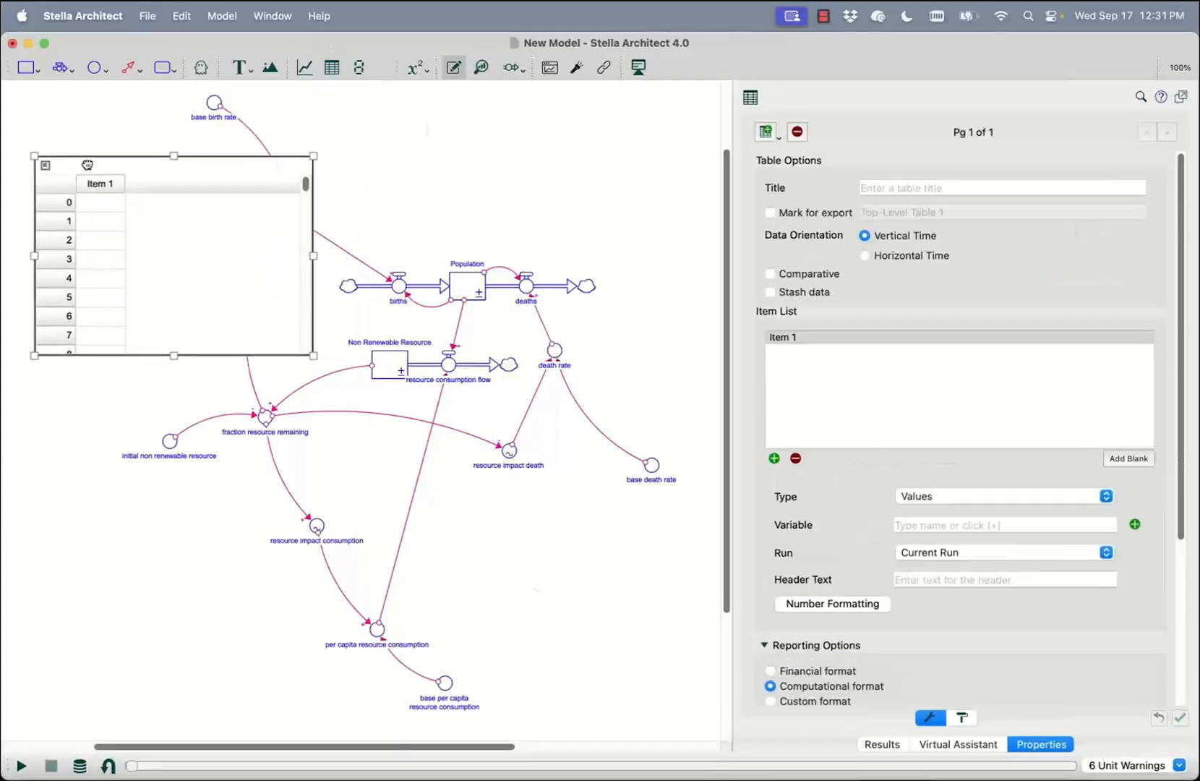
- Add Non Renewable Resource, Population, births, deaths and resource consumption flow to the table
left_click(775, 459)
left_click(509, 390)
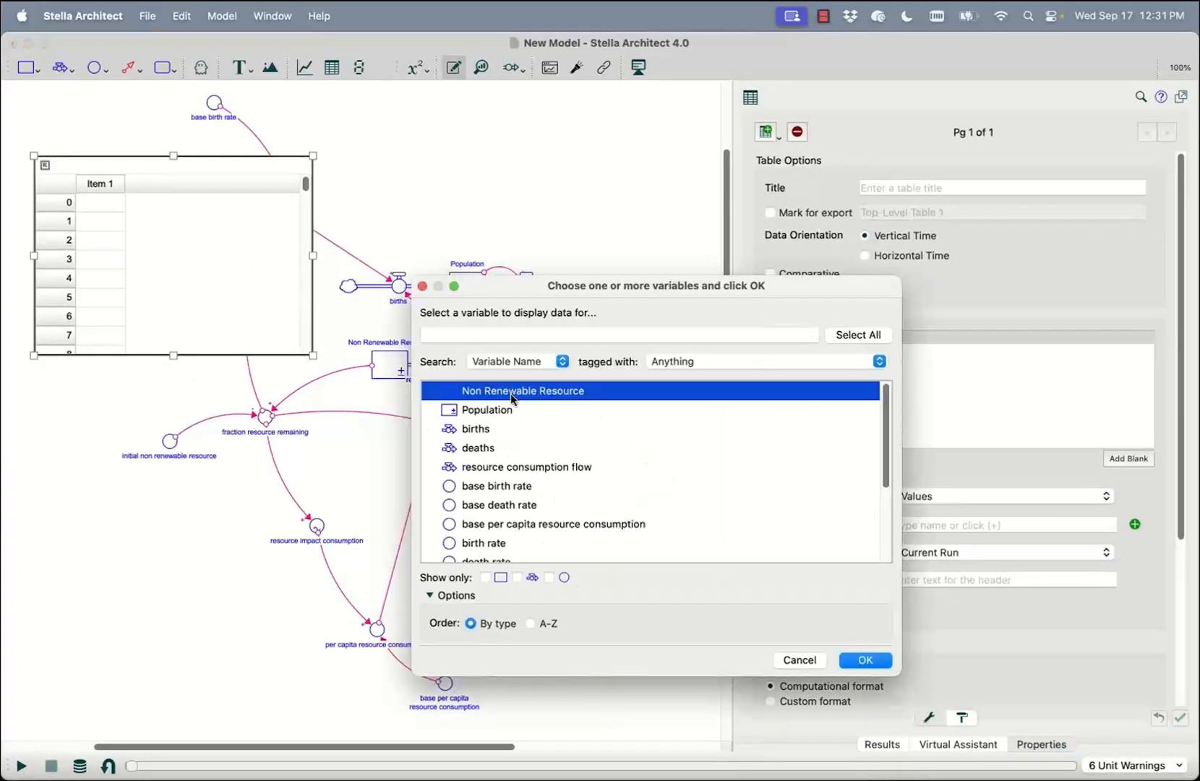
left_click(510, 467, "shift")
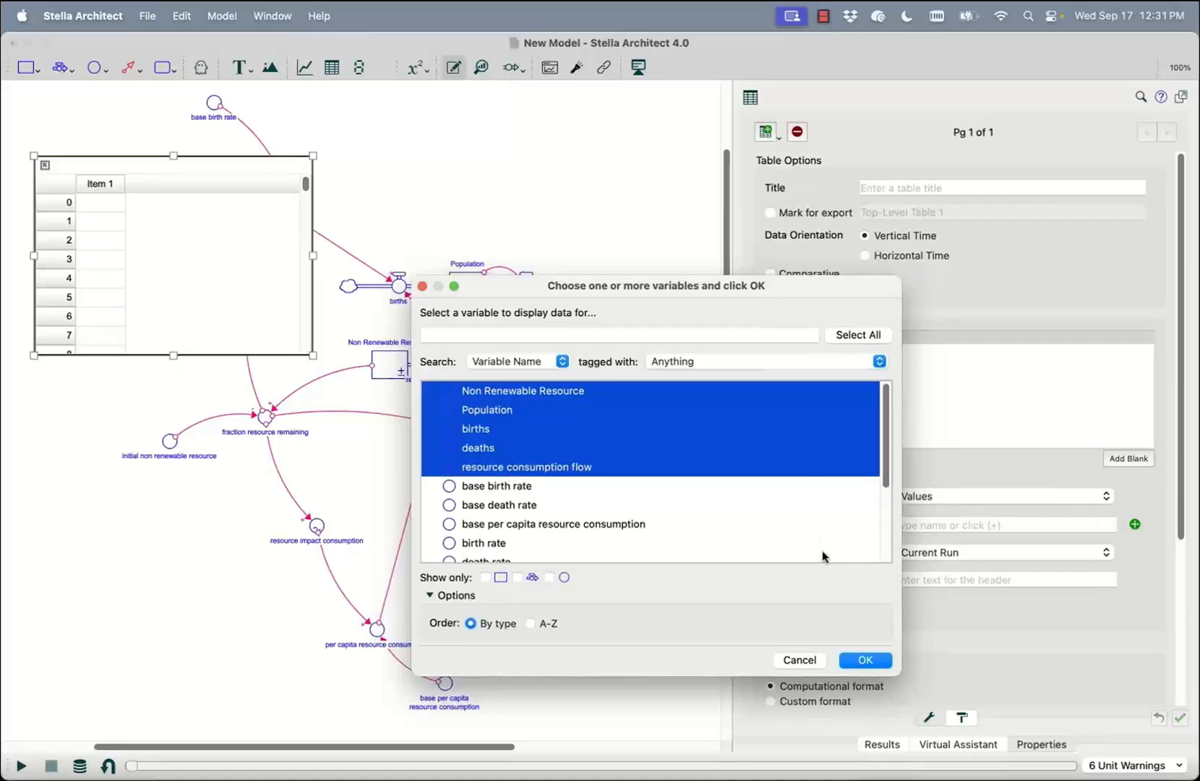
left_click(874, 659)
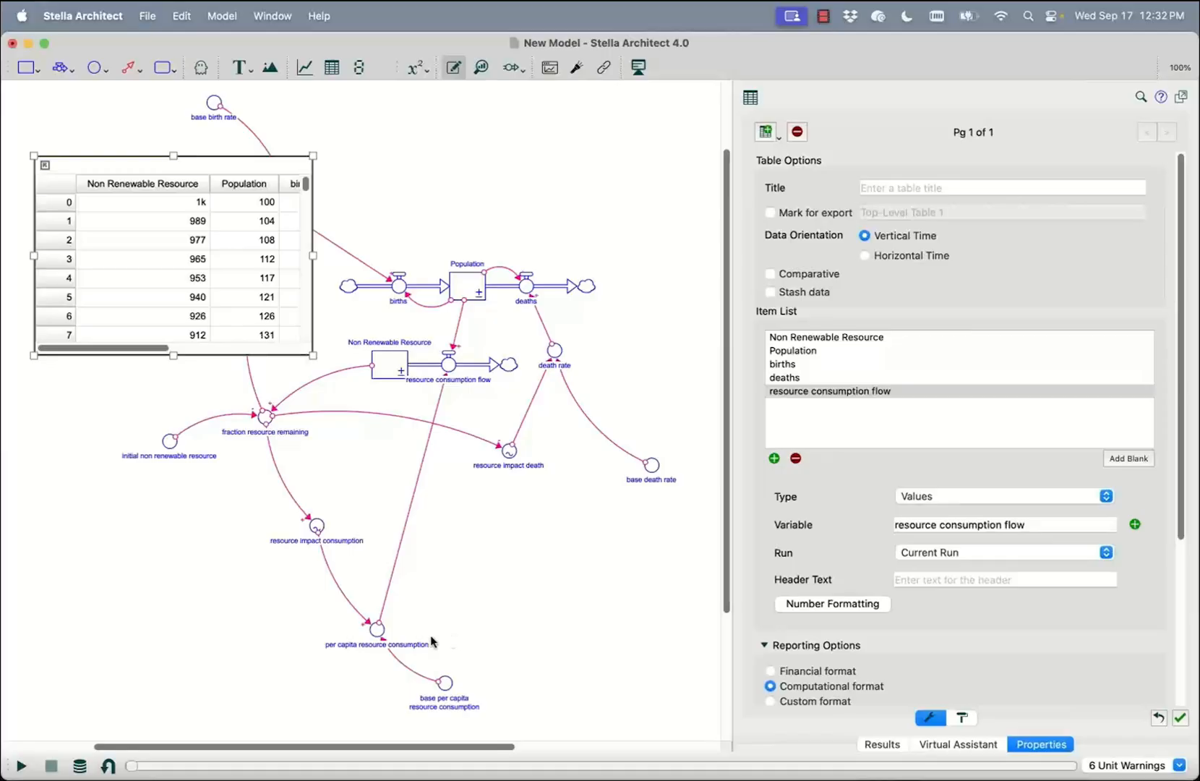
- Copy the table's entire contents and collapse the table to an icon on the canvas
left_click(65, 192)
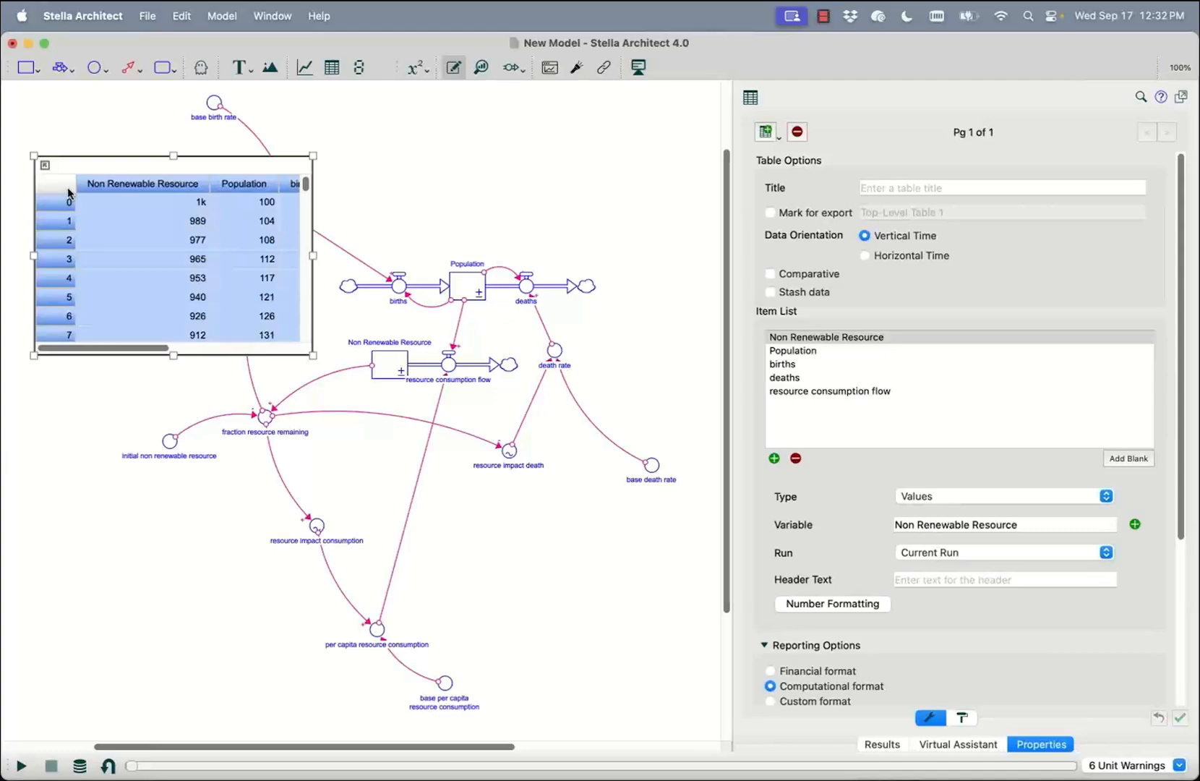
right_click(113, 203)
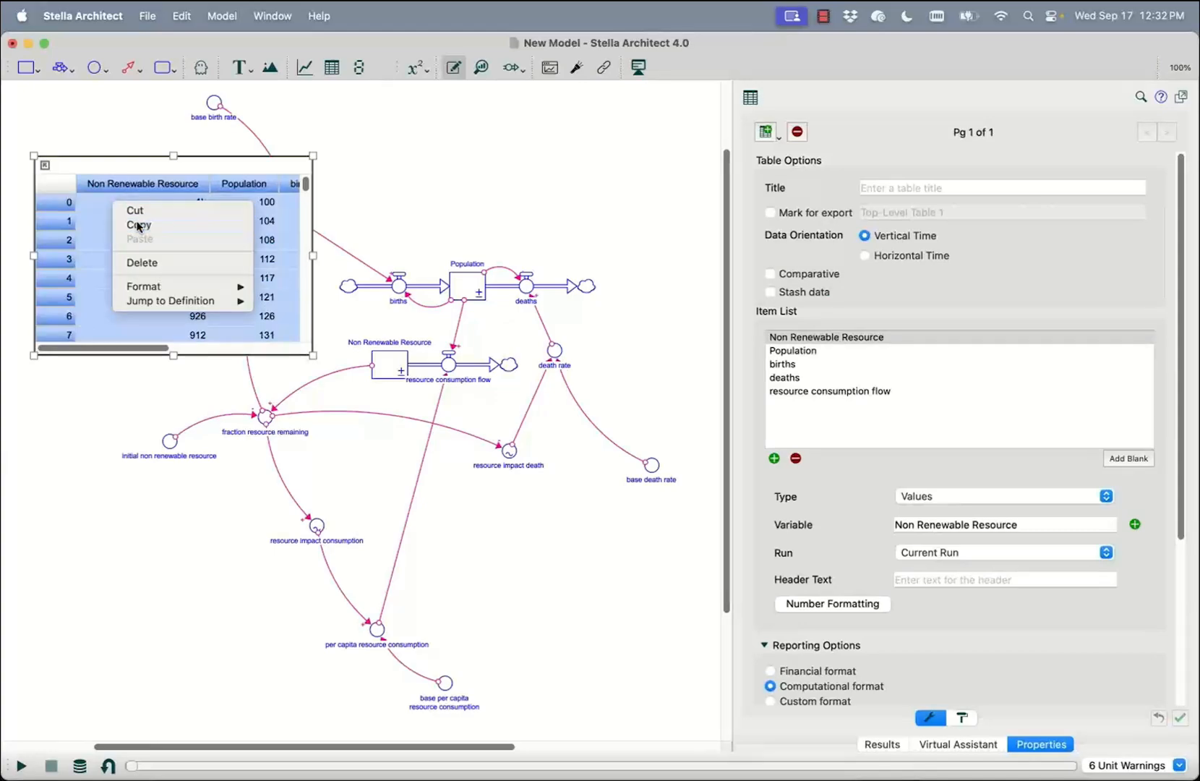
left_click(138, 225)
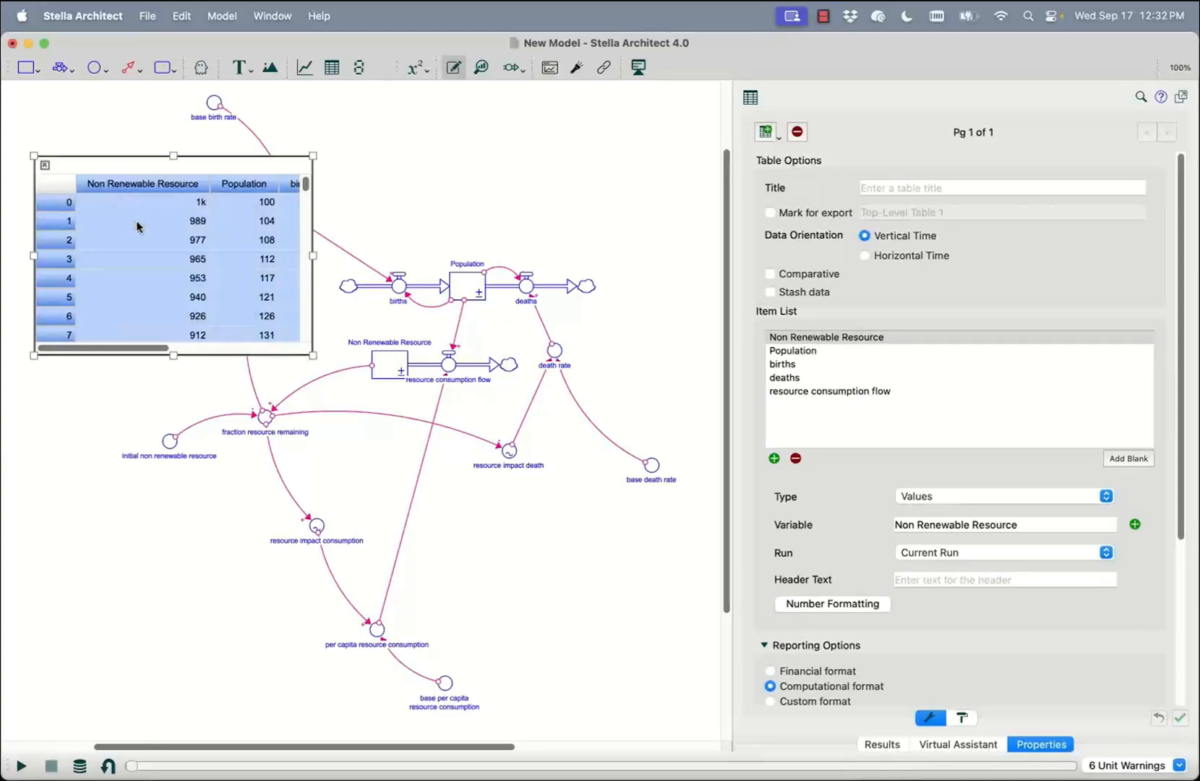
left_click(44, 167)
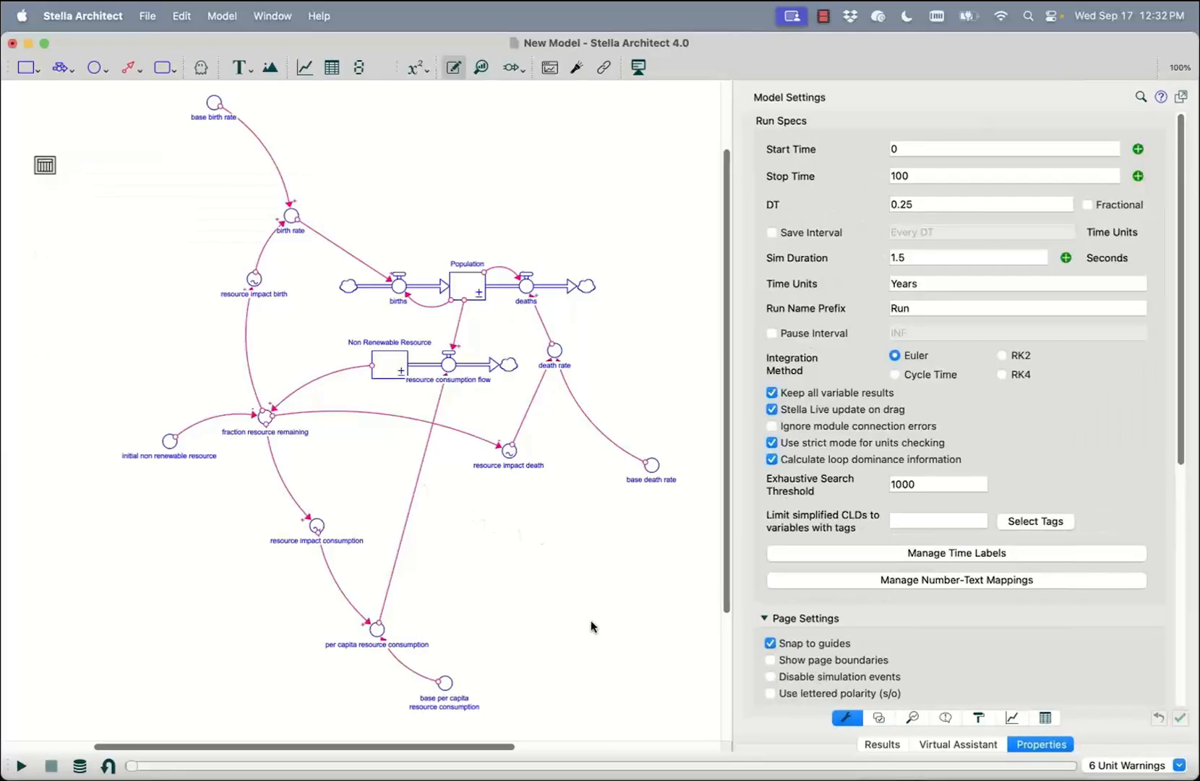
mouse_move(1134, 771)
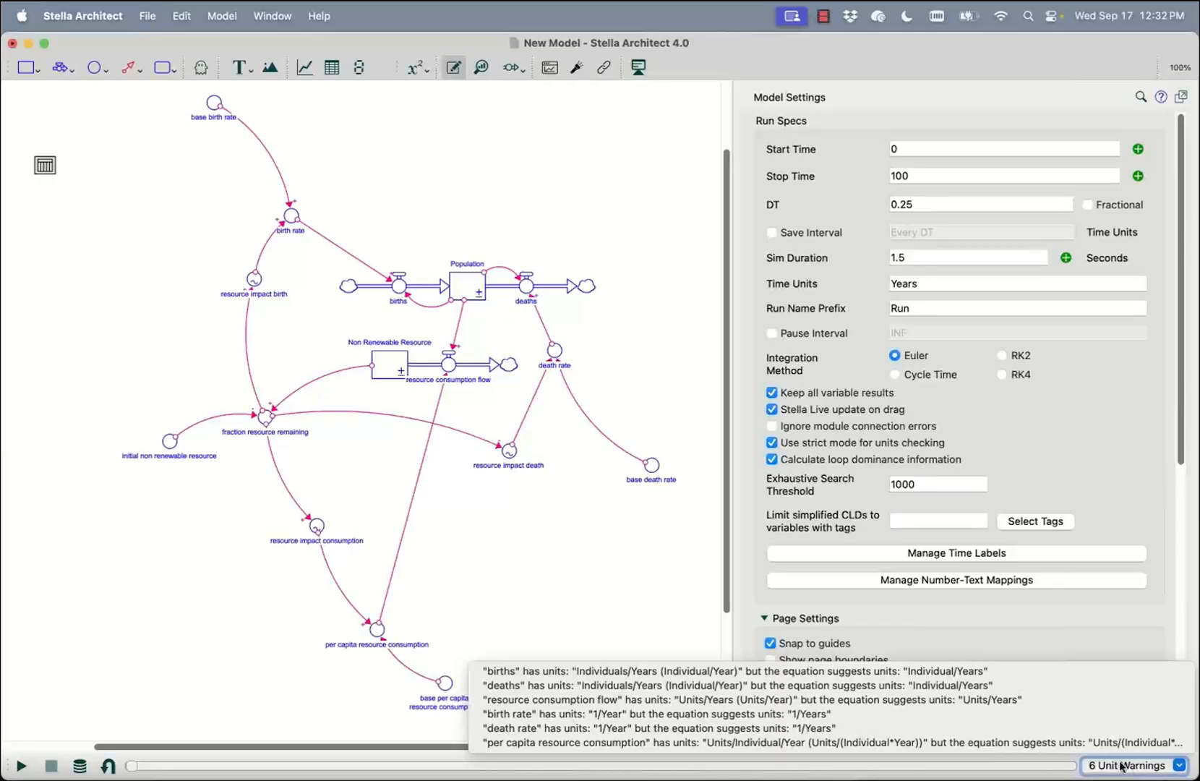
- Change the model's time units to Year in the run specs
left_click(931, 287)
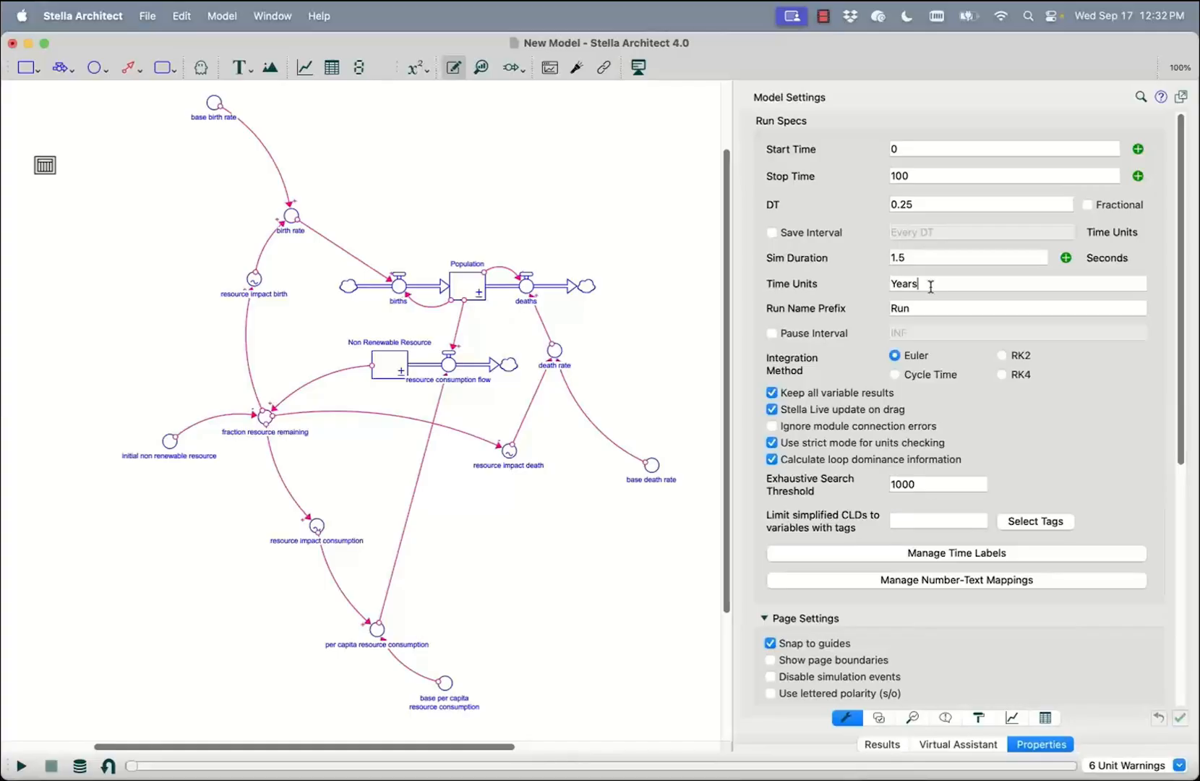
key("BackSpace")
left_click(571, 596)
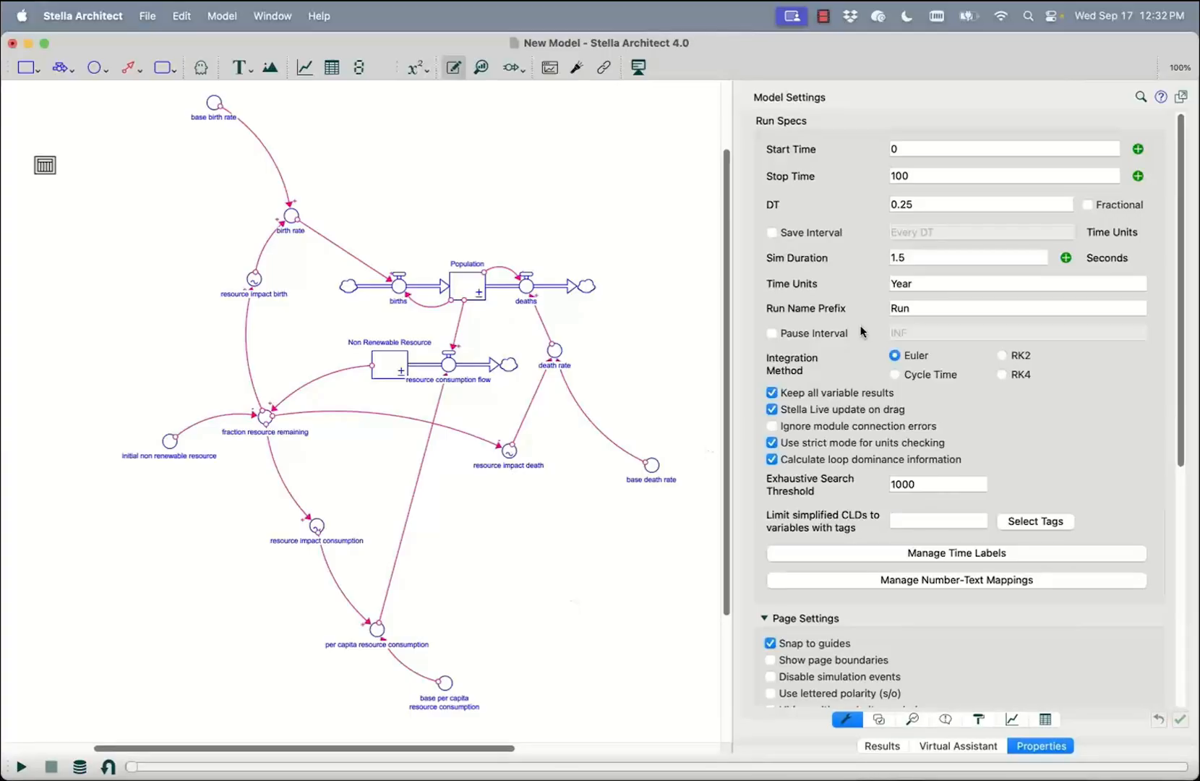
left_click(923, 285)
- Expand the results table on the canvas, copy its entire contents and collapse it back to an icon
double_click(44, 166)
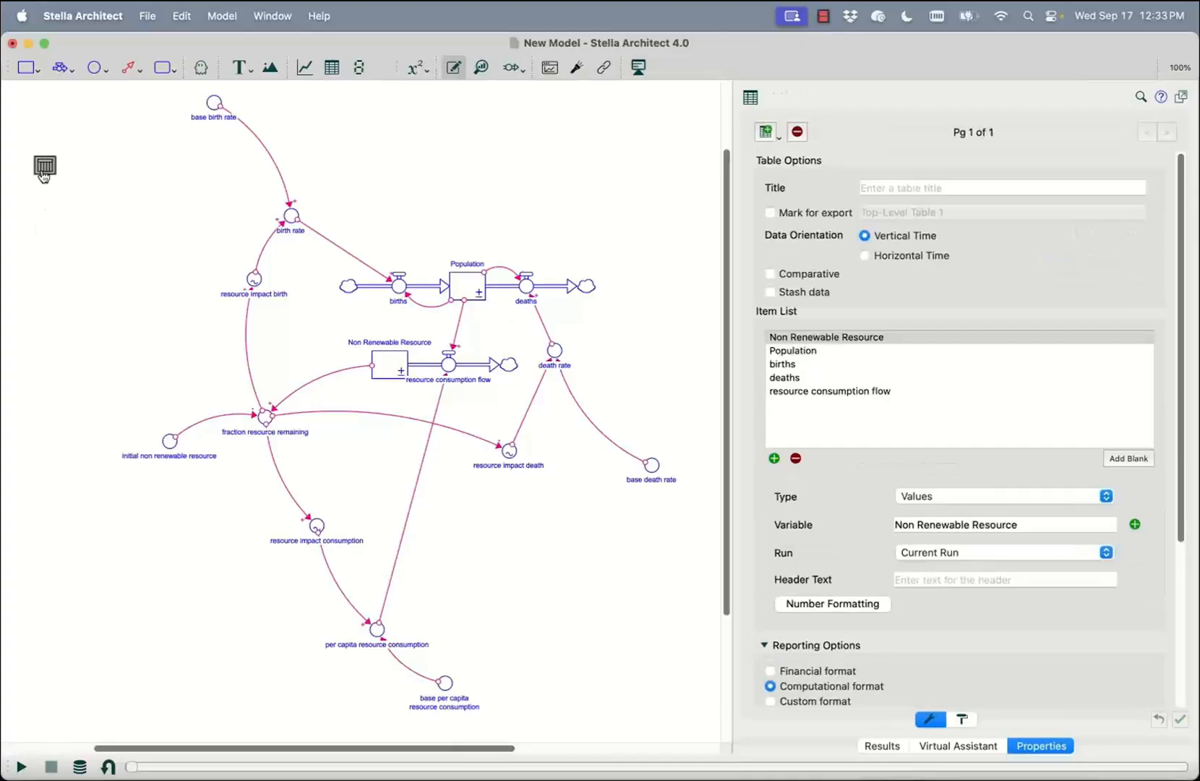
left_click(67, 186)
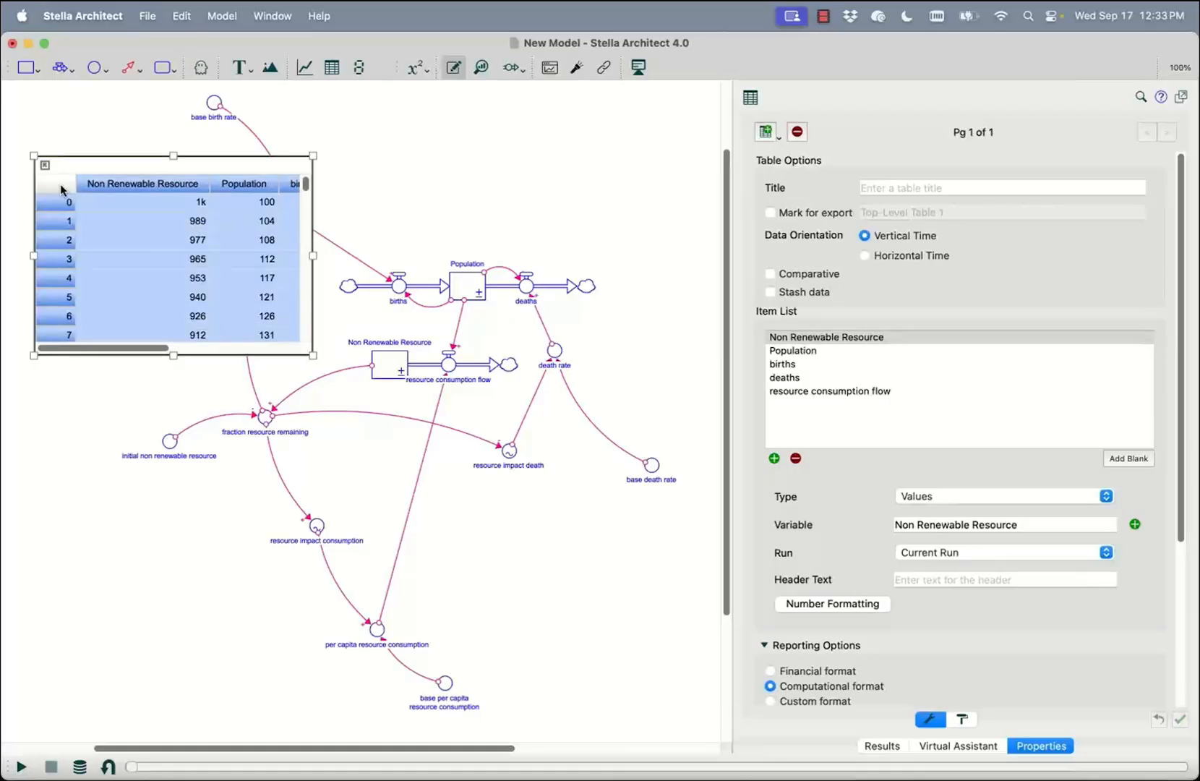
right_click(117, 190)
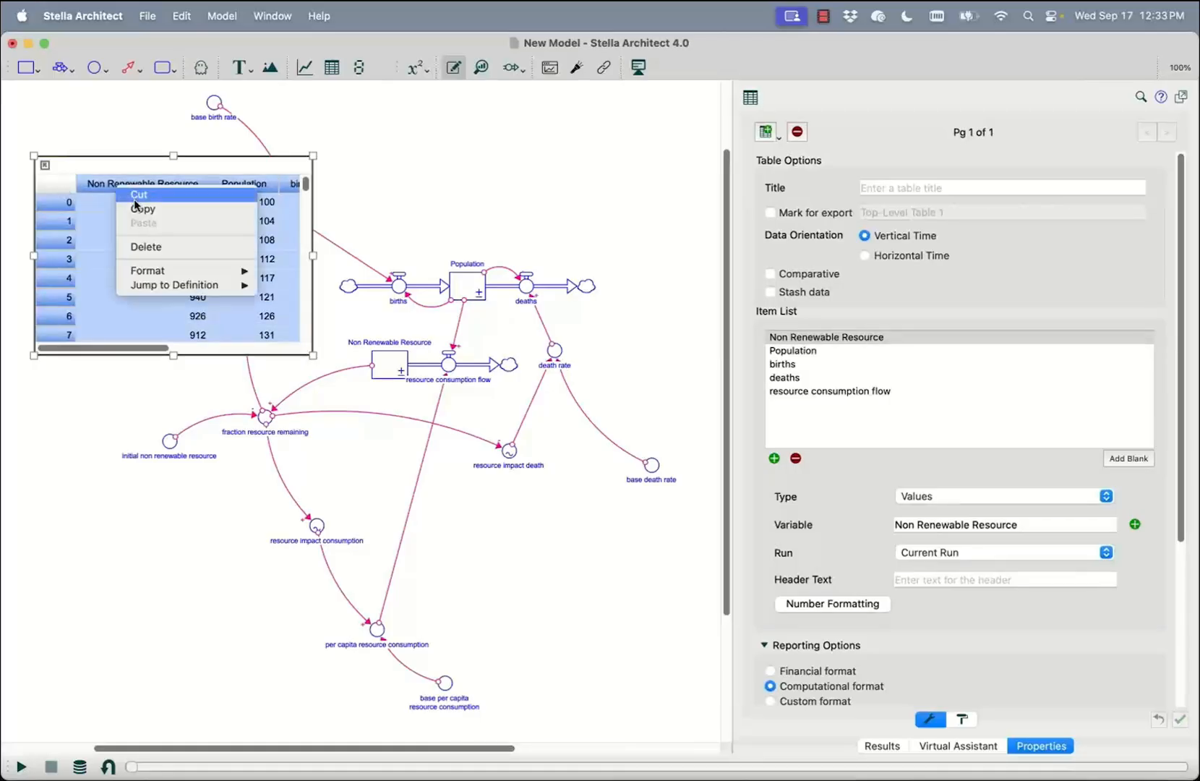
left_click(141, 210)
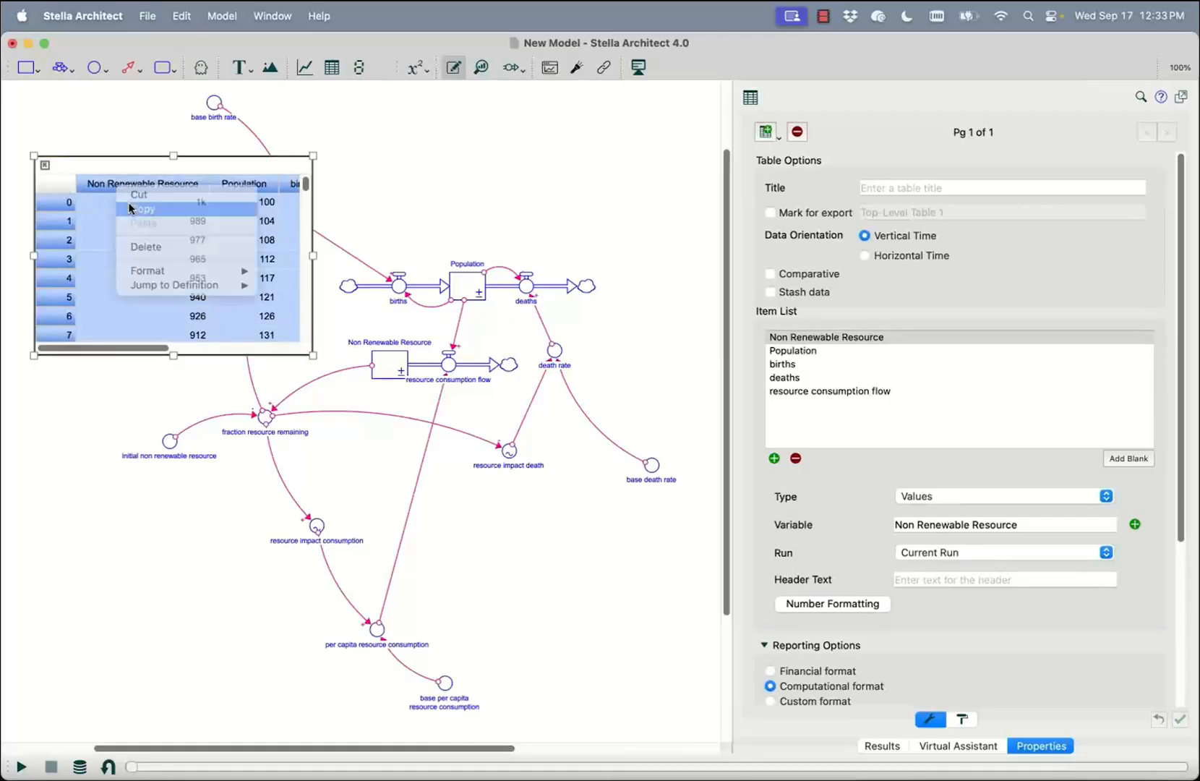
left_click(46, 168)
- Set the virtual assistant to Discuss mode with the seldon assistant
left_click(940, 745)
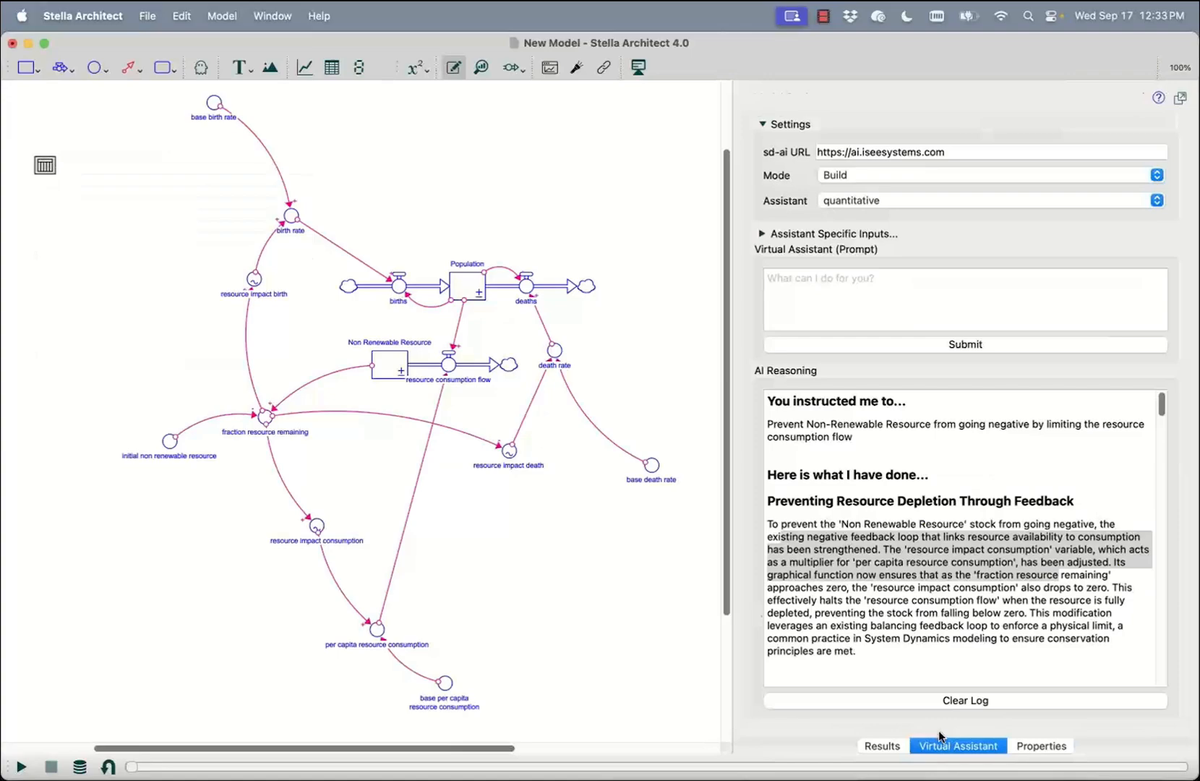
left_click(866, 175)
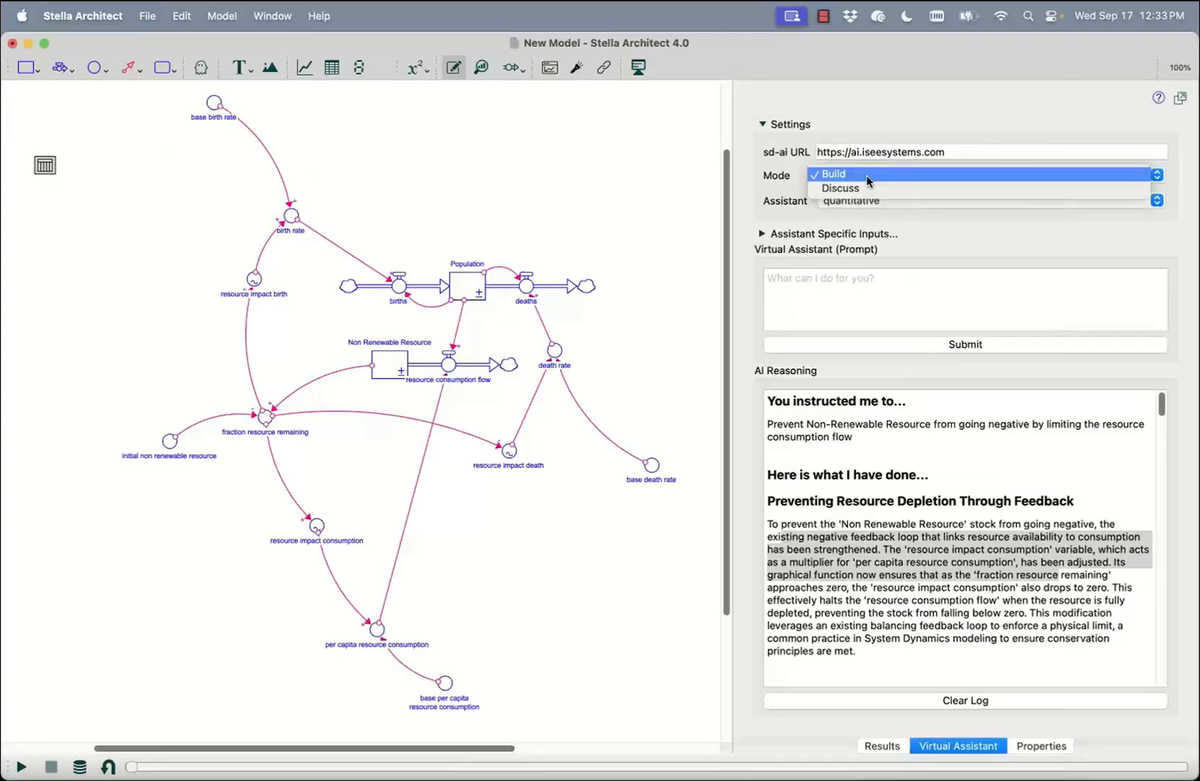
left_click(870, 188)
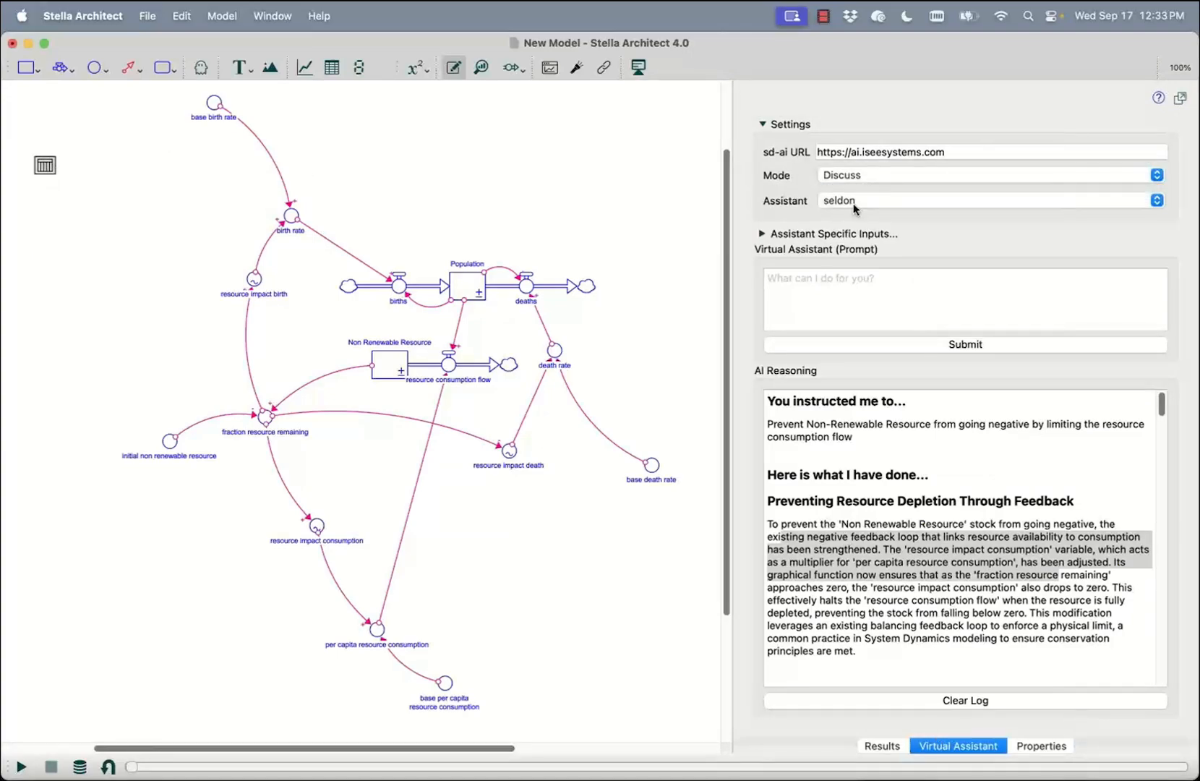
- Paste the copied table data as the assistant's Behavioral Description and collapse the assistant-specific inputs
left_click(764, 233)
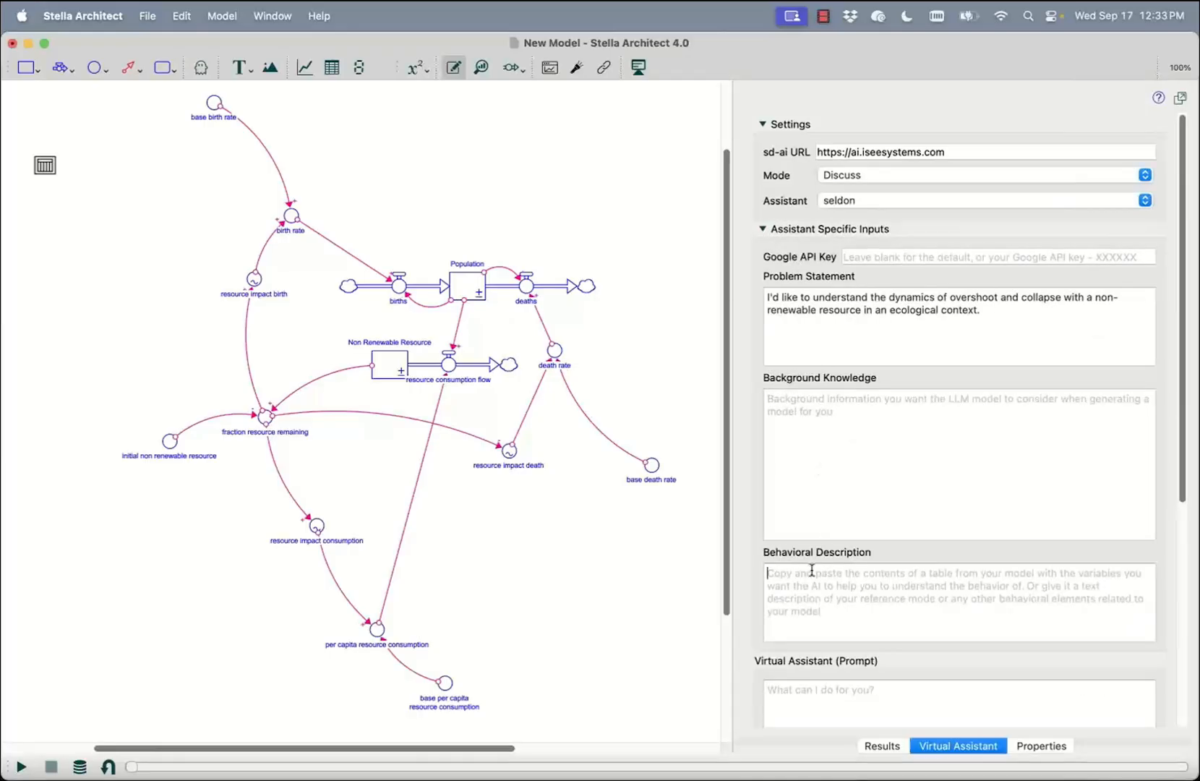
right_click(812, 570)
left_click(856, 647)
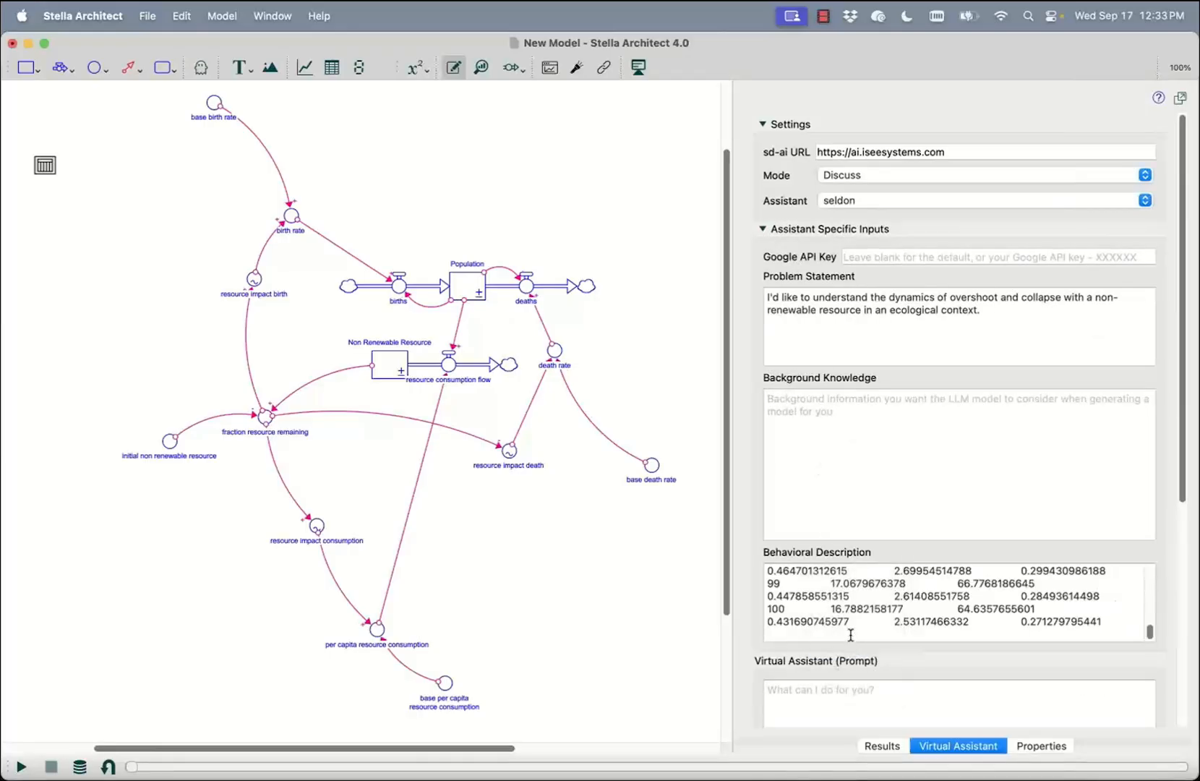
left_click(764, 227)
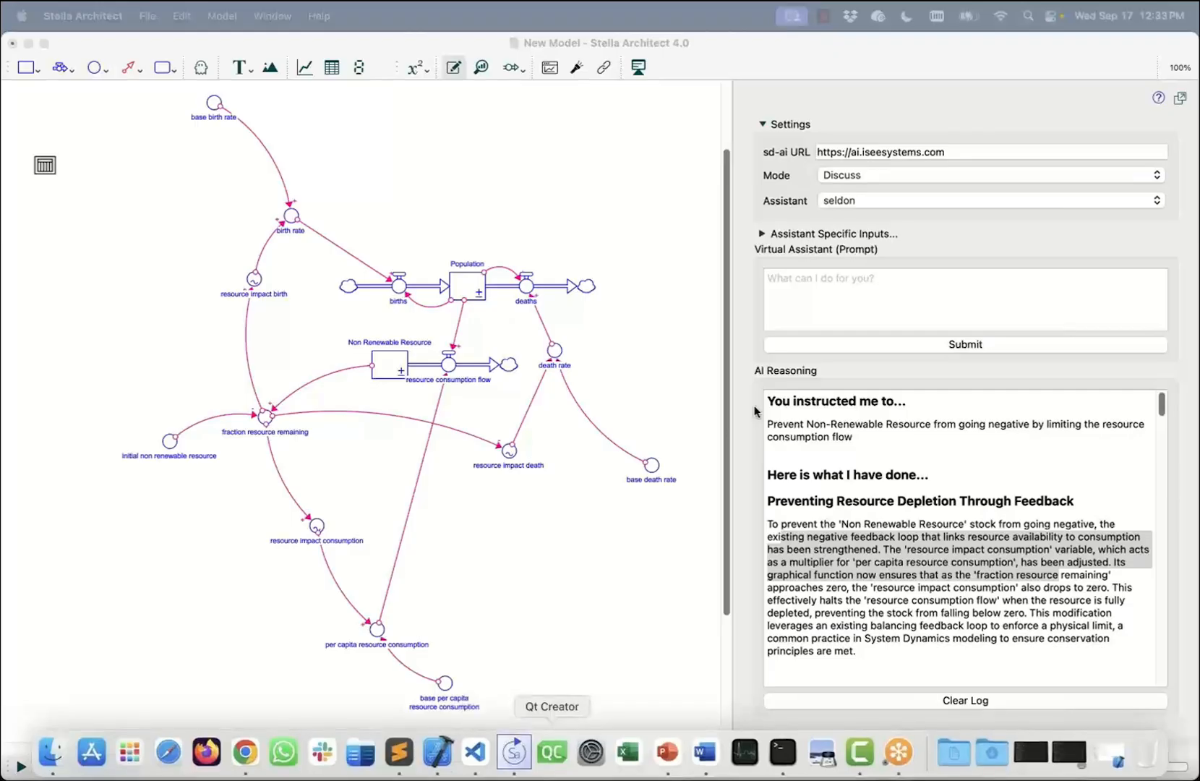
- Submit the assistant prompt "Give me a feedback based explanation for the collapse in the population."
left_click(790, 311)
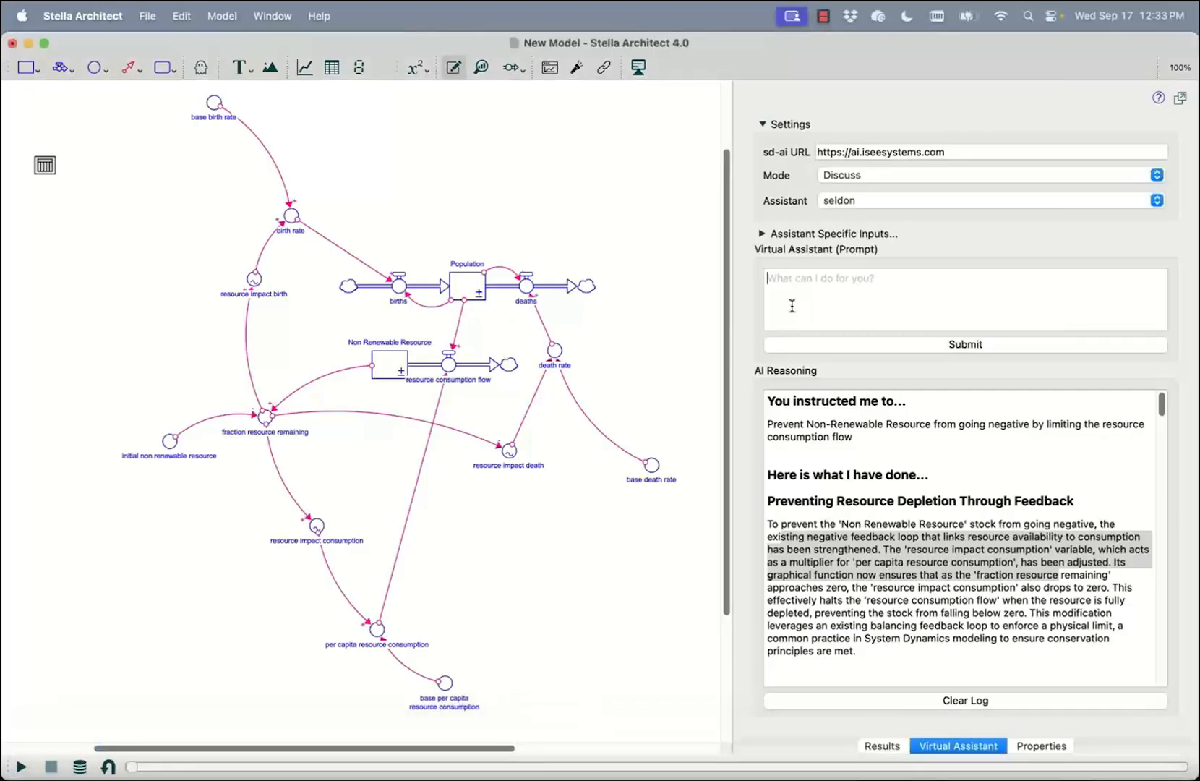
type("Give me a feedback based explanation")
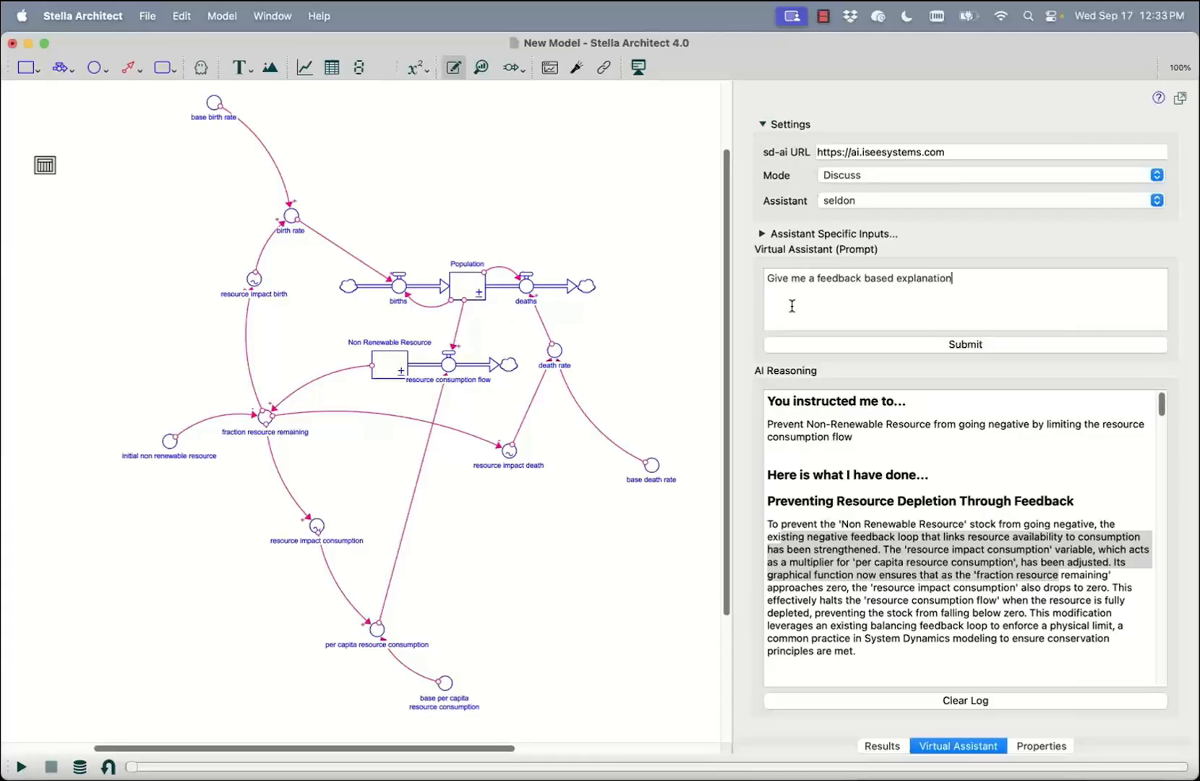
type(" for the collapse in the population.")
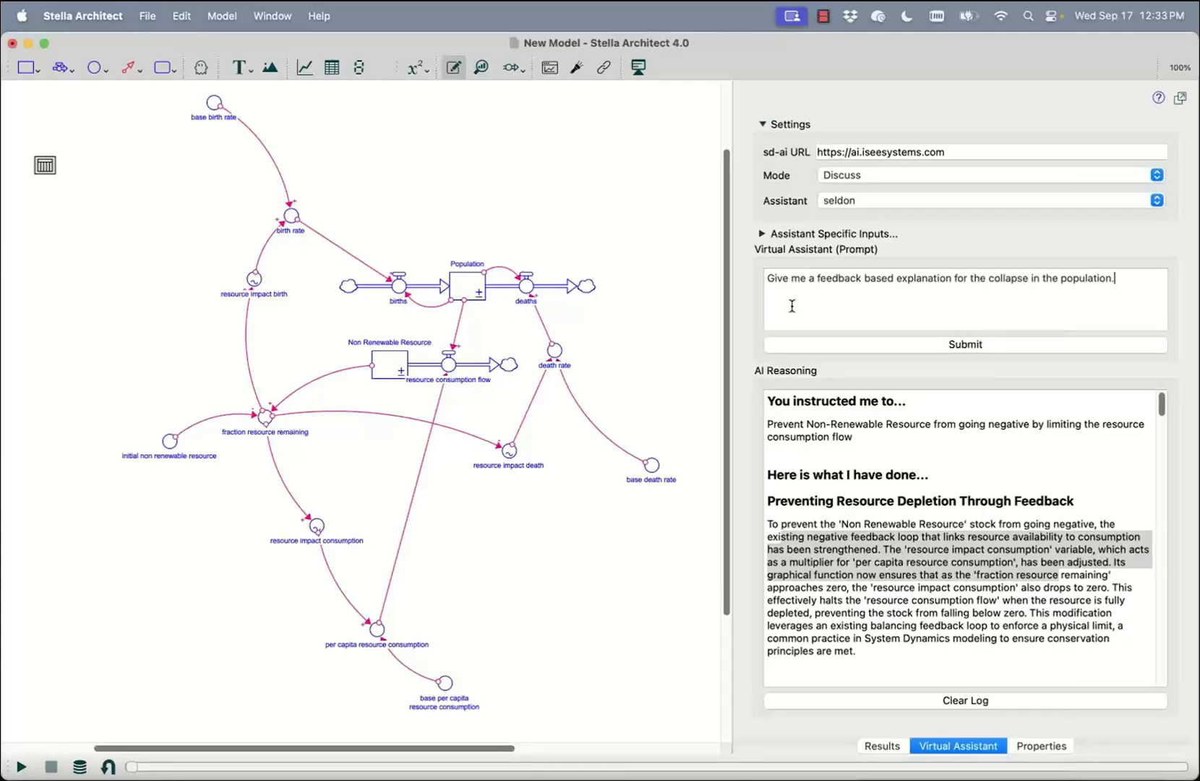
left_click(854, 344)
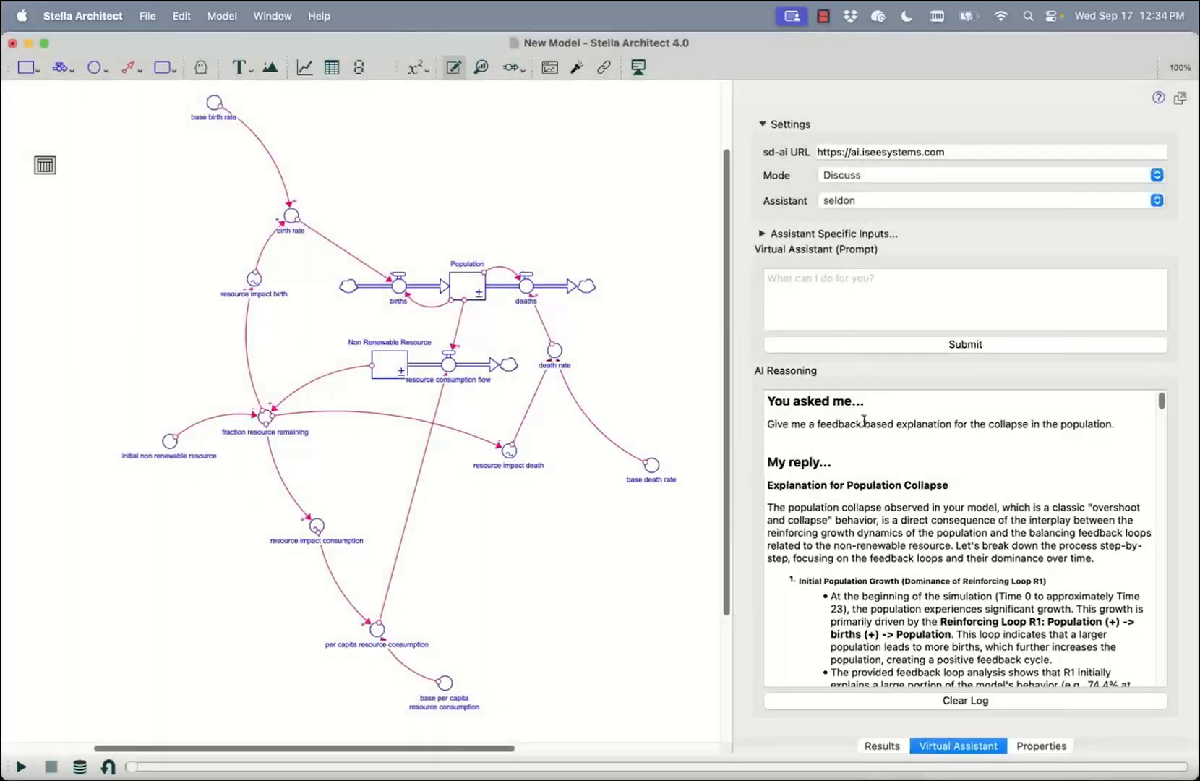
- Widen the assistant's area and read its population collapse explanation through to the summary, highlighting the key passages
scroll(872, 458, "down", 2)
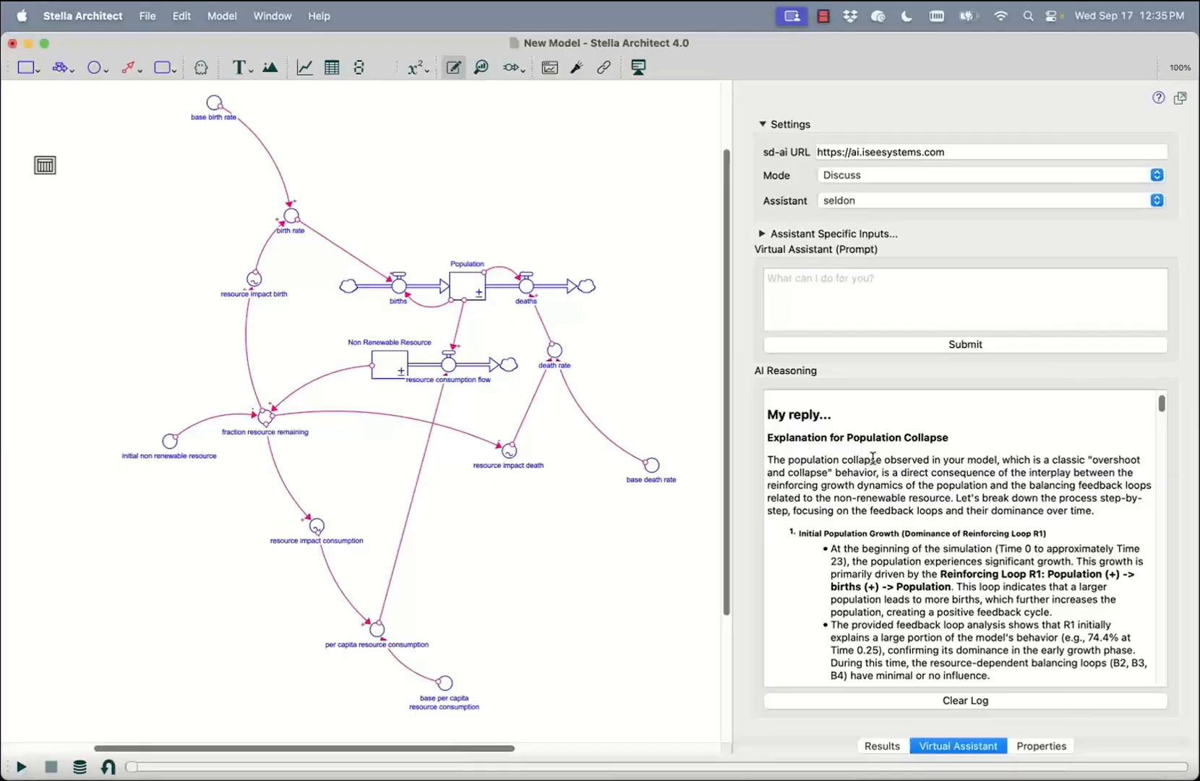
left_click_drag(728, 461, 515, 461)
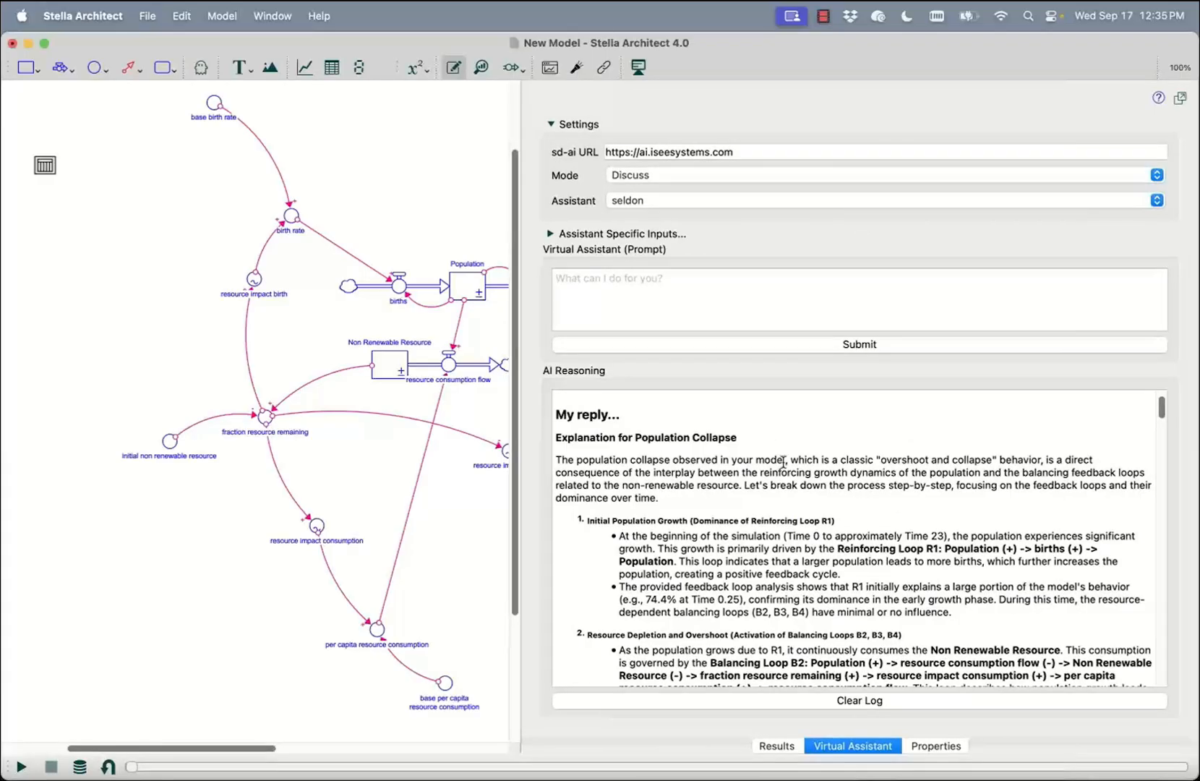
left_click_drag(892, 457, 1010, 472)
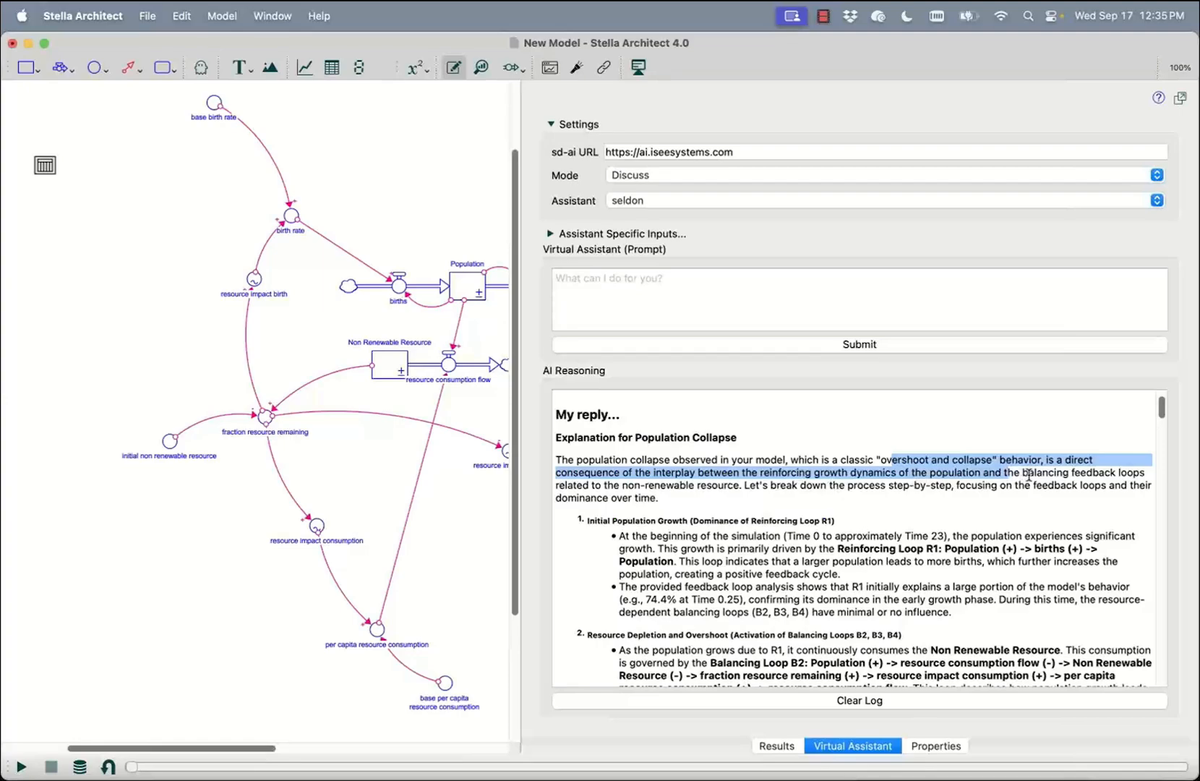
scroll(940, 477, "down", 2)
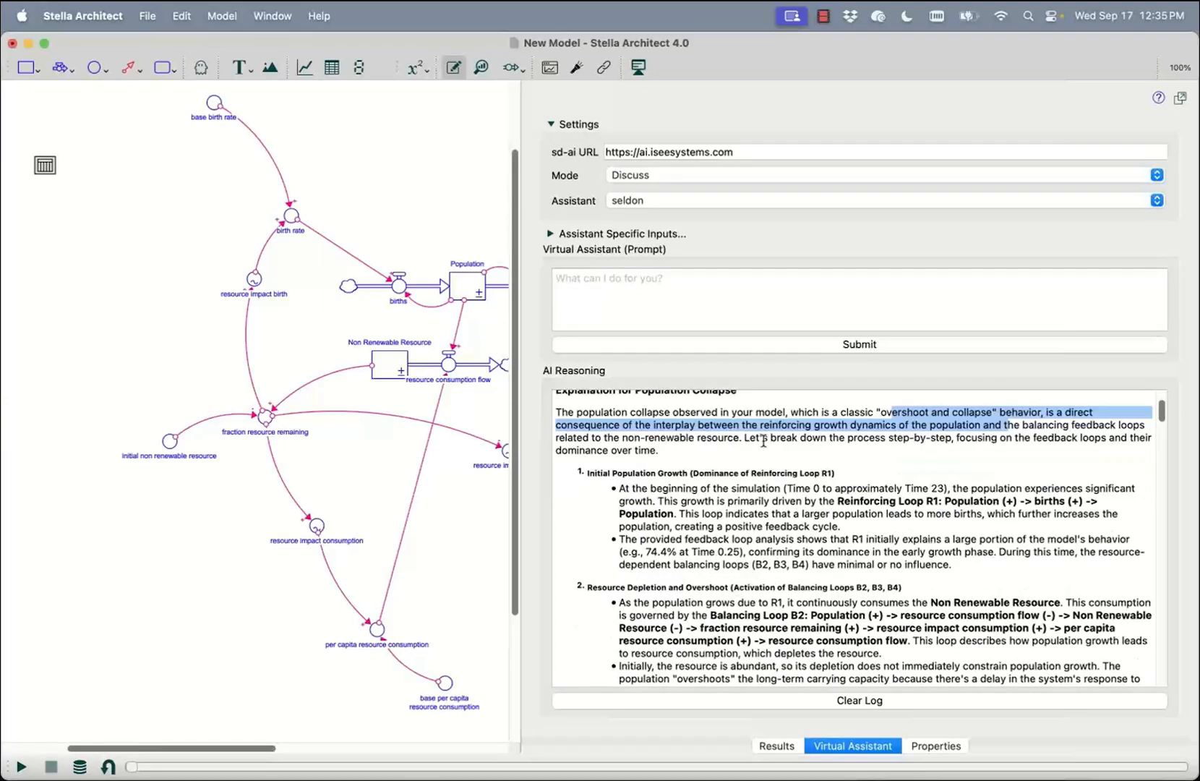
left_click_drag(752, 437, 944, 445)
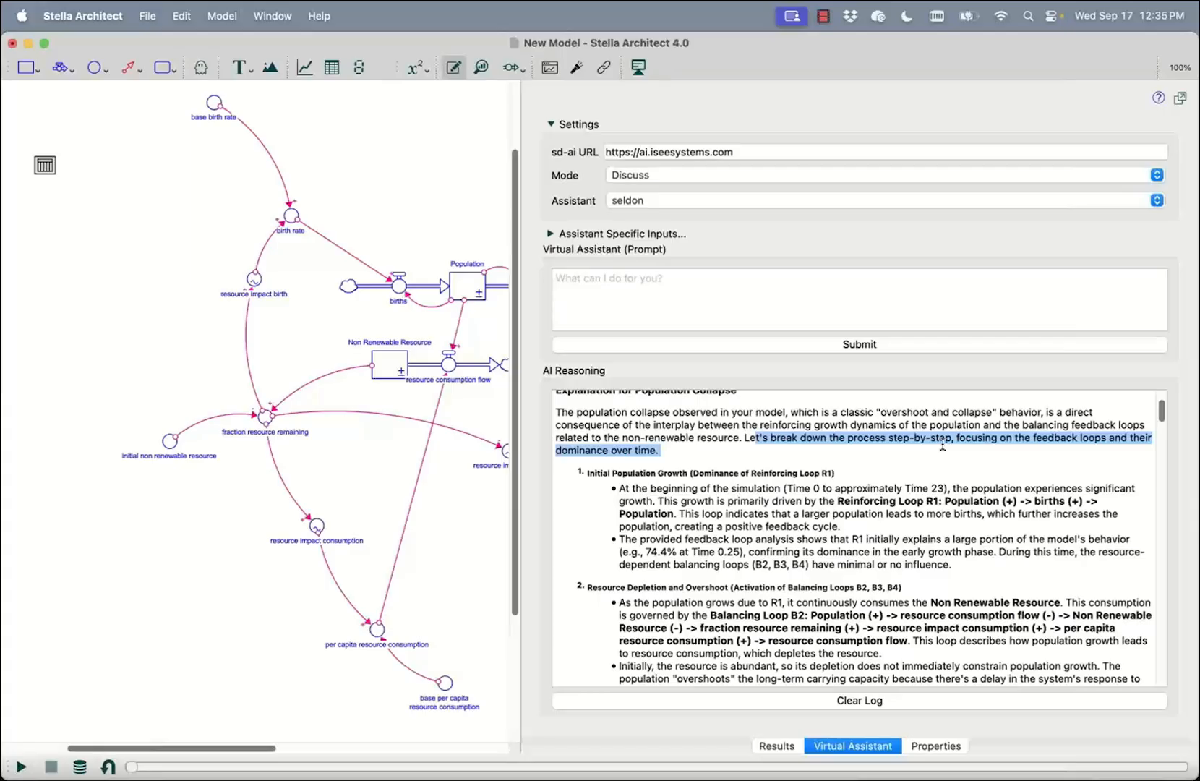
scroll(943, 445, "down", 2)
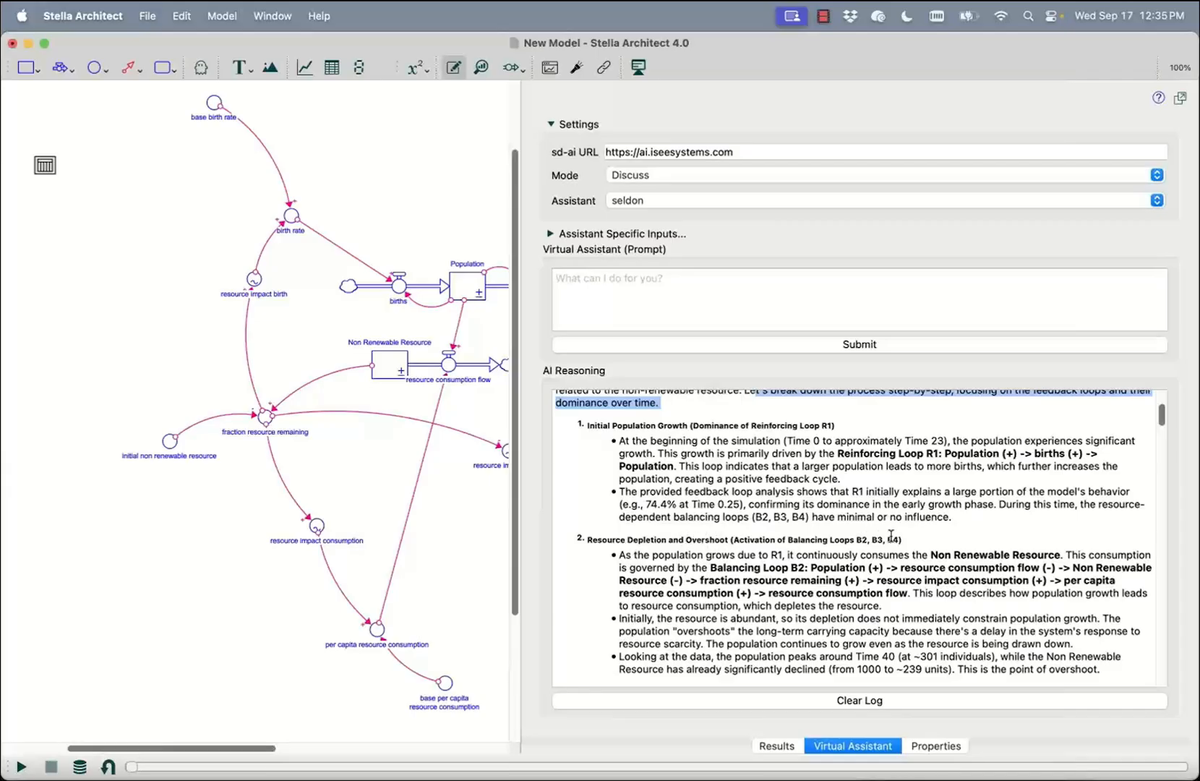
scroll(892, 535, "down", 5)
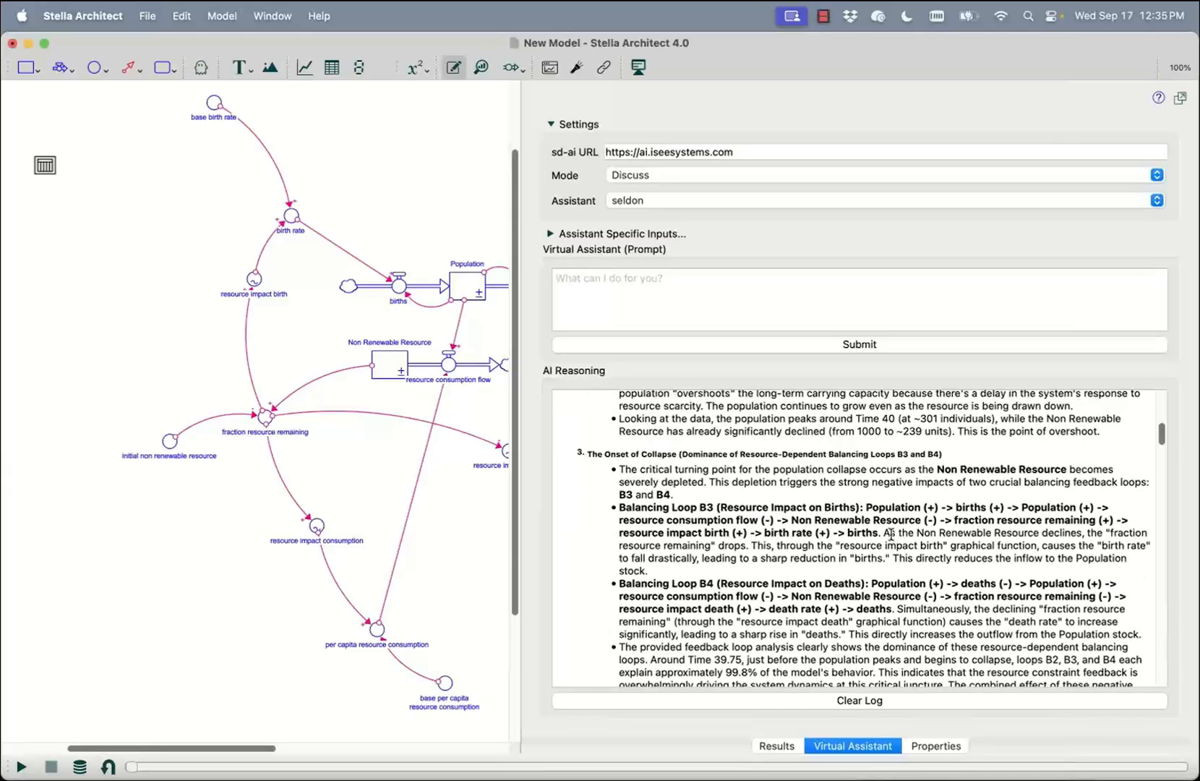
scroll(901, 459, "down", 4)
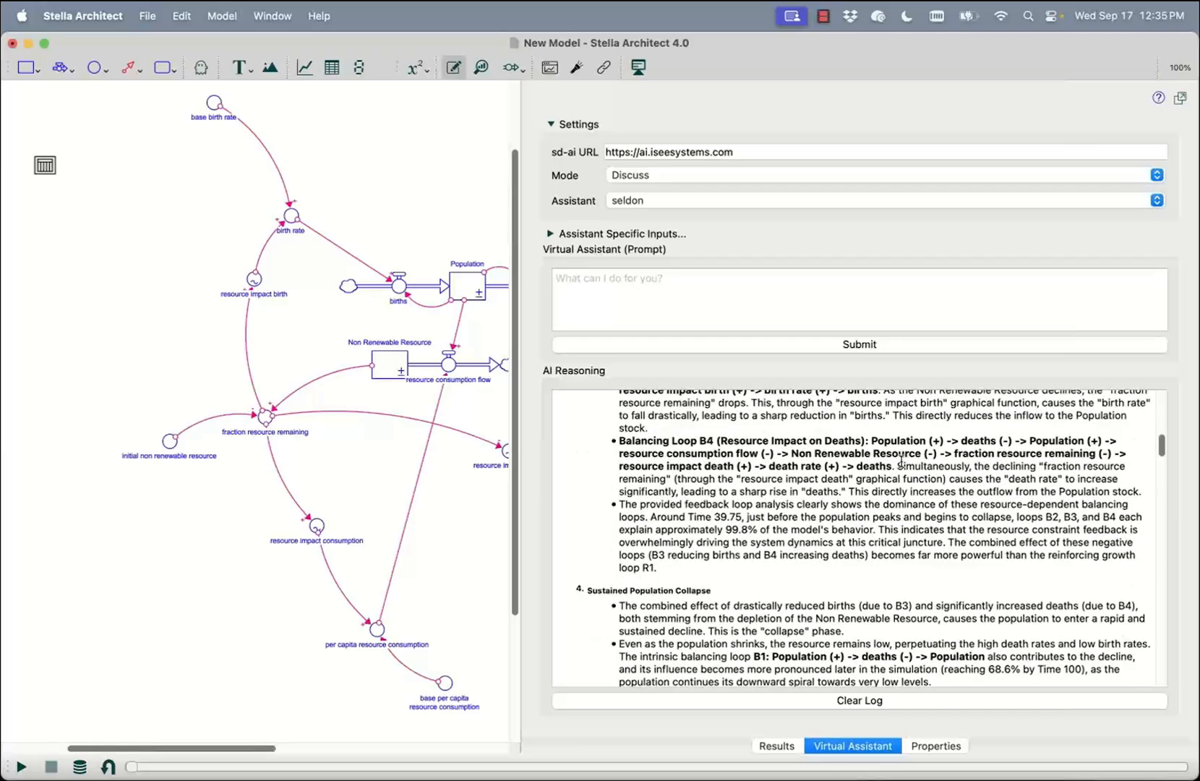
scroll(696, 551, "down", 2)
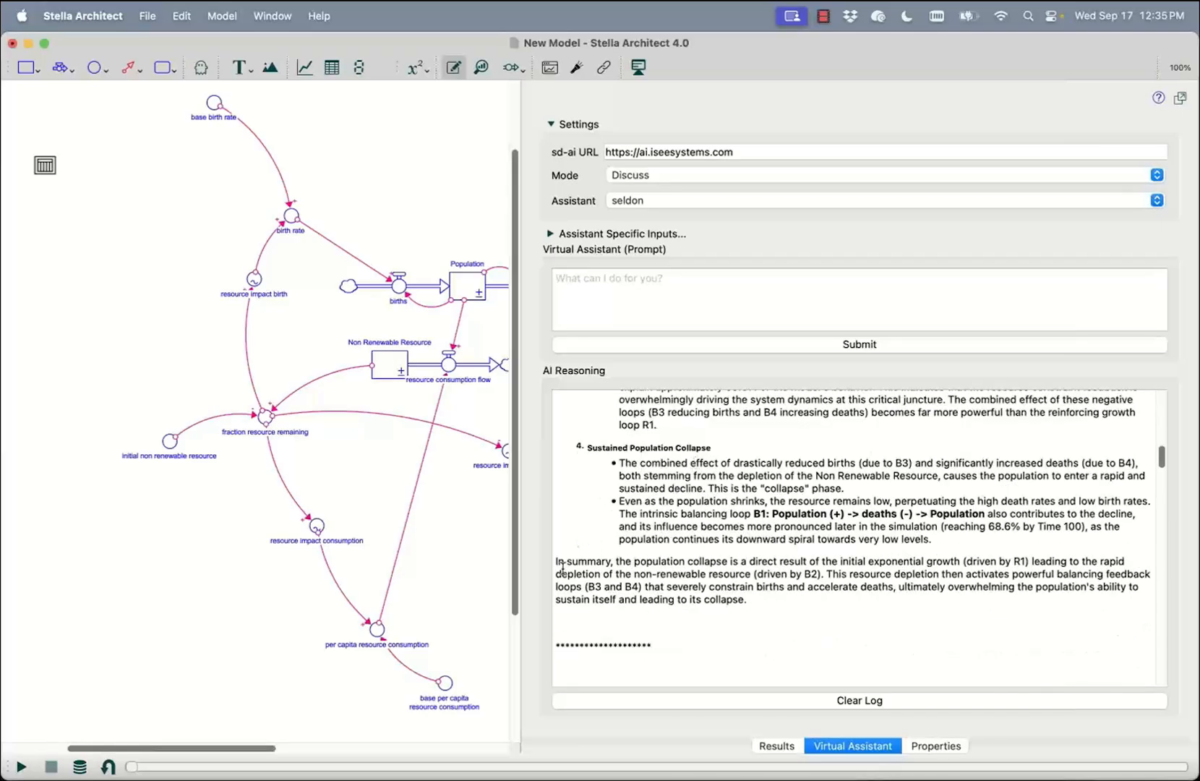
left_click_drag(772, 597, 552, 565)
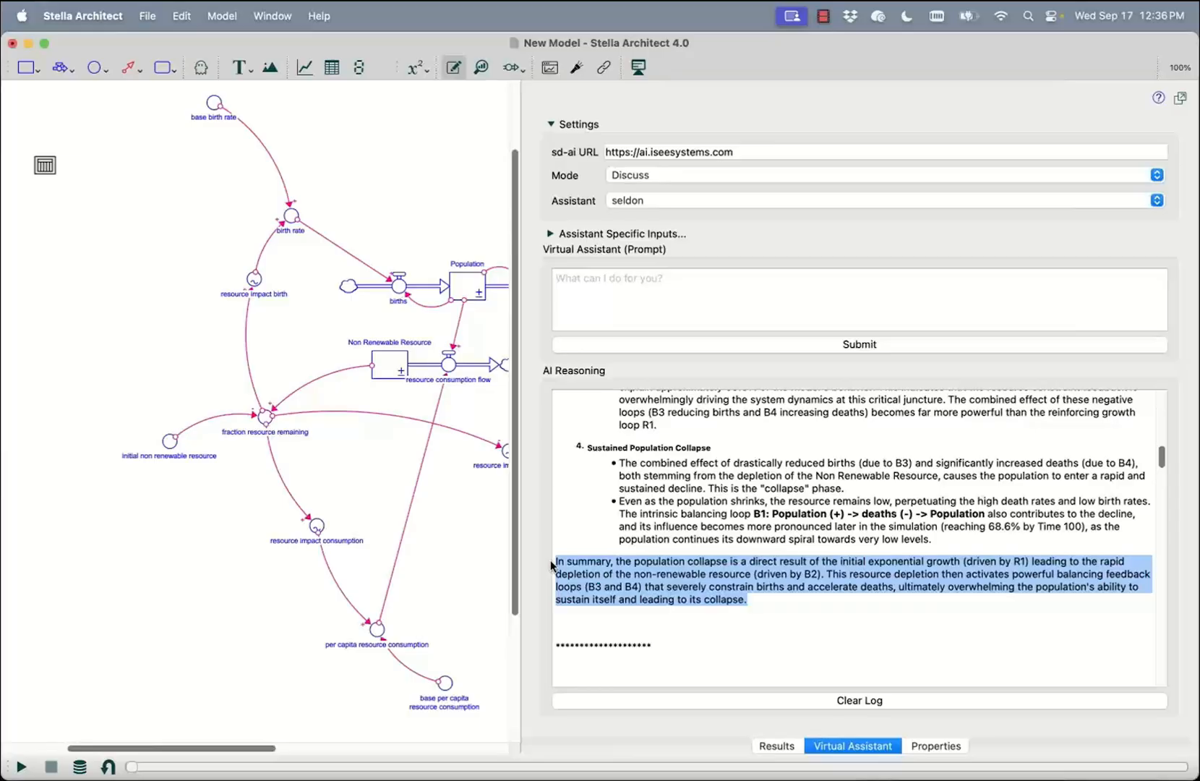
- Run the model in exploration mode and select all five feedback loops for the stacked area dominance chart
left_click(483, 67)
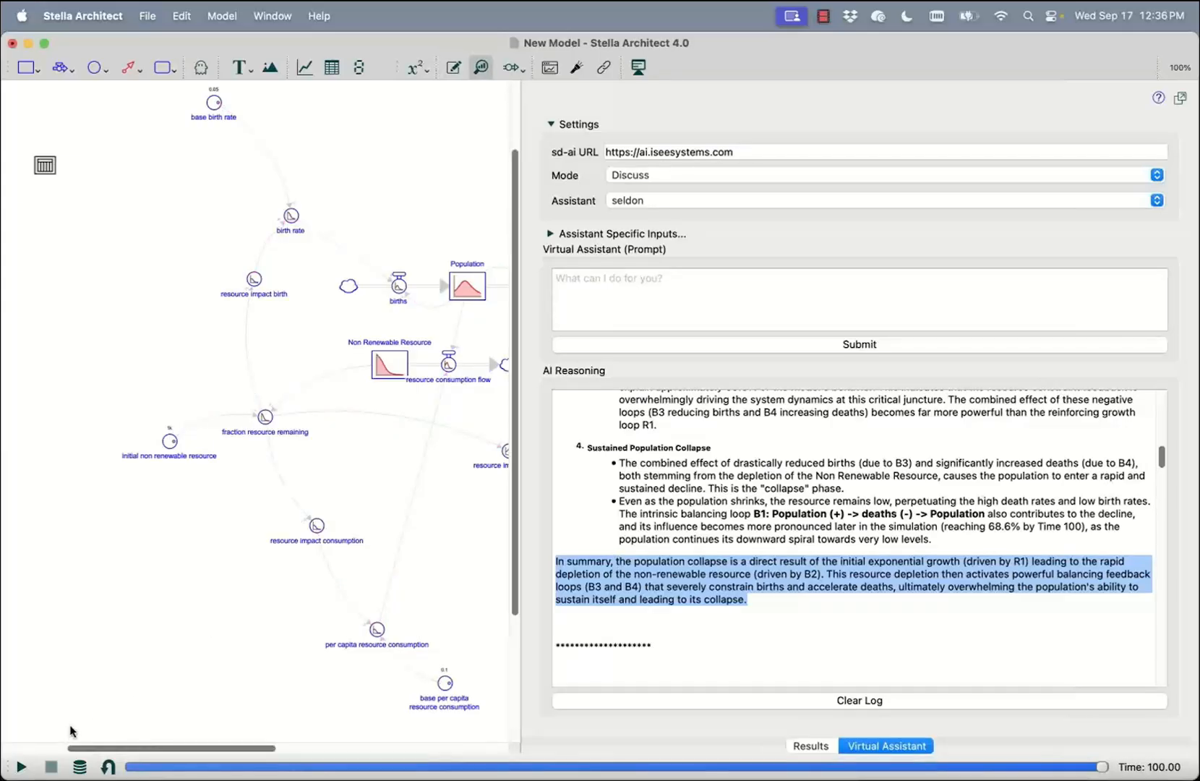
left_click(21, 767)
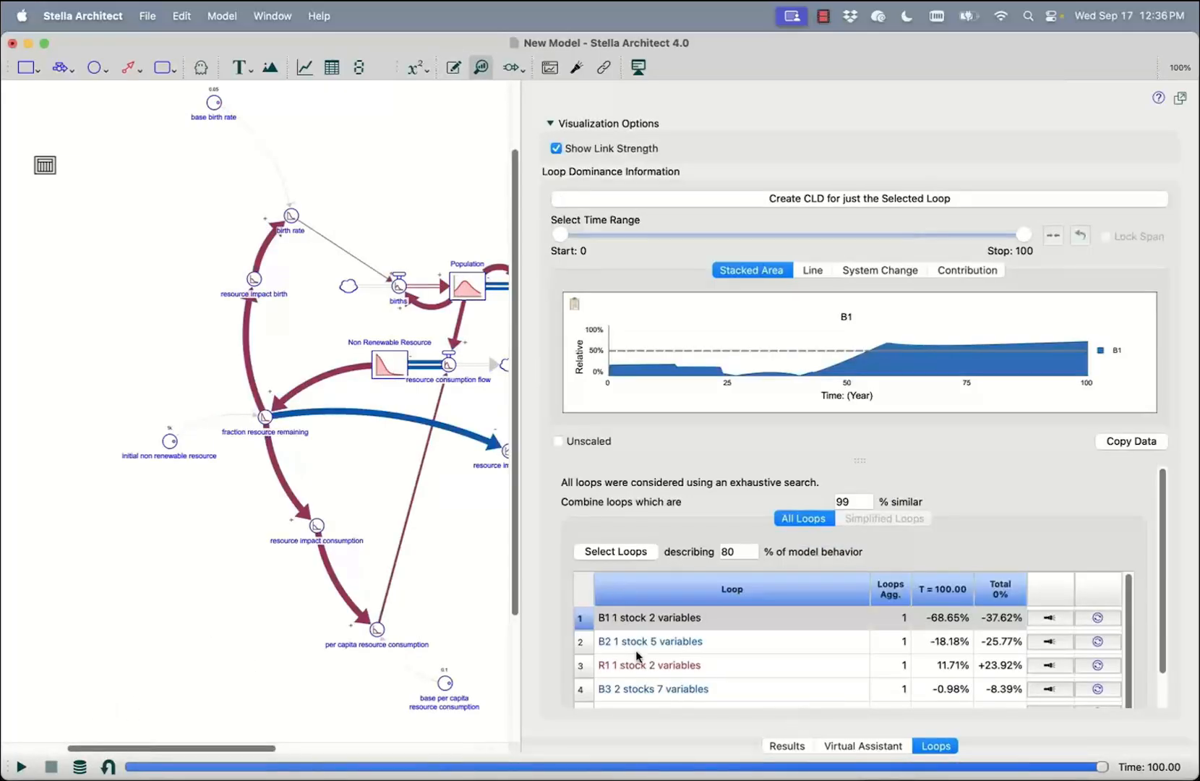
scroll(640, 655, "down", 2)
left_click(579, 562)
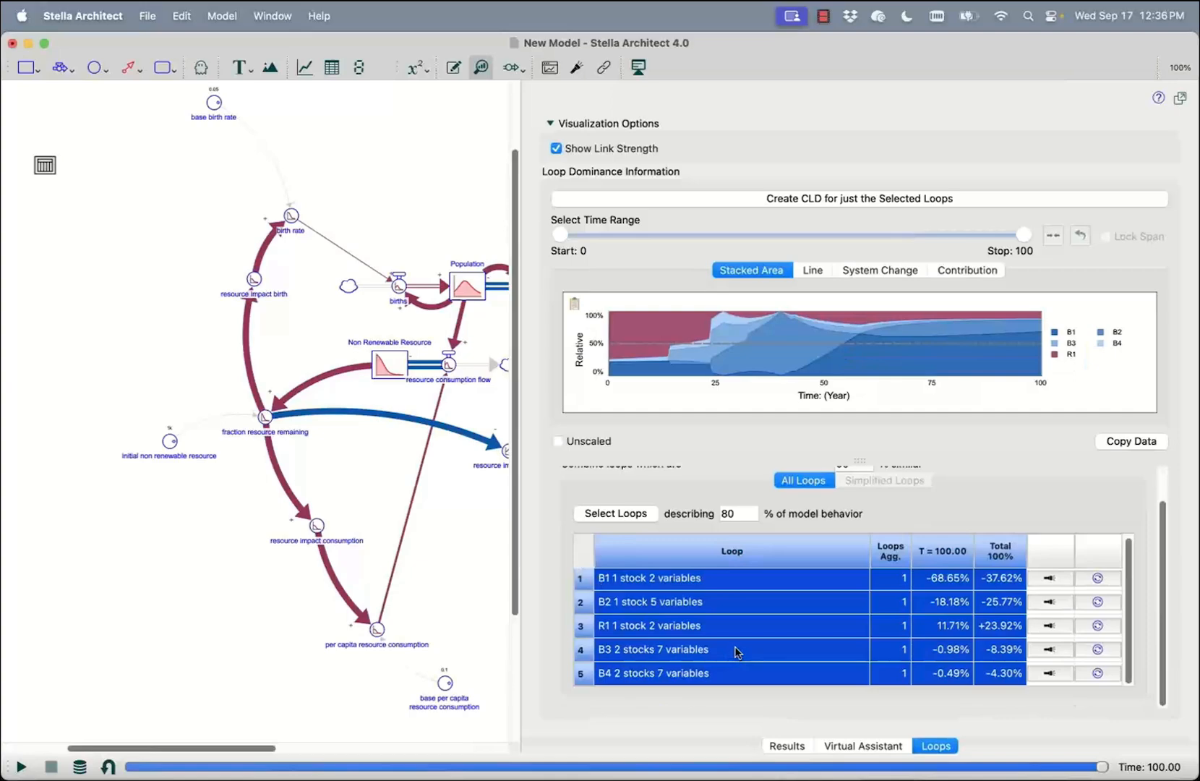
mouse_move(736, 652)
mouse_move(658, 339)
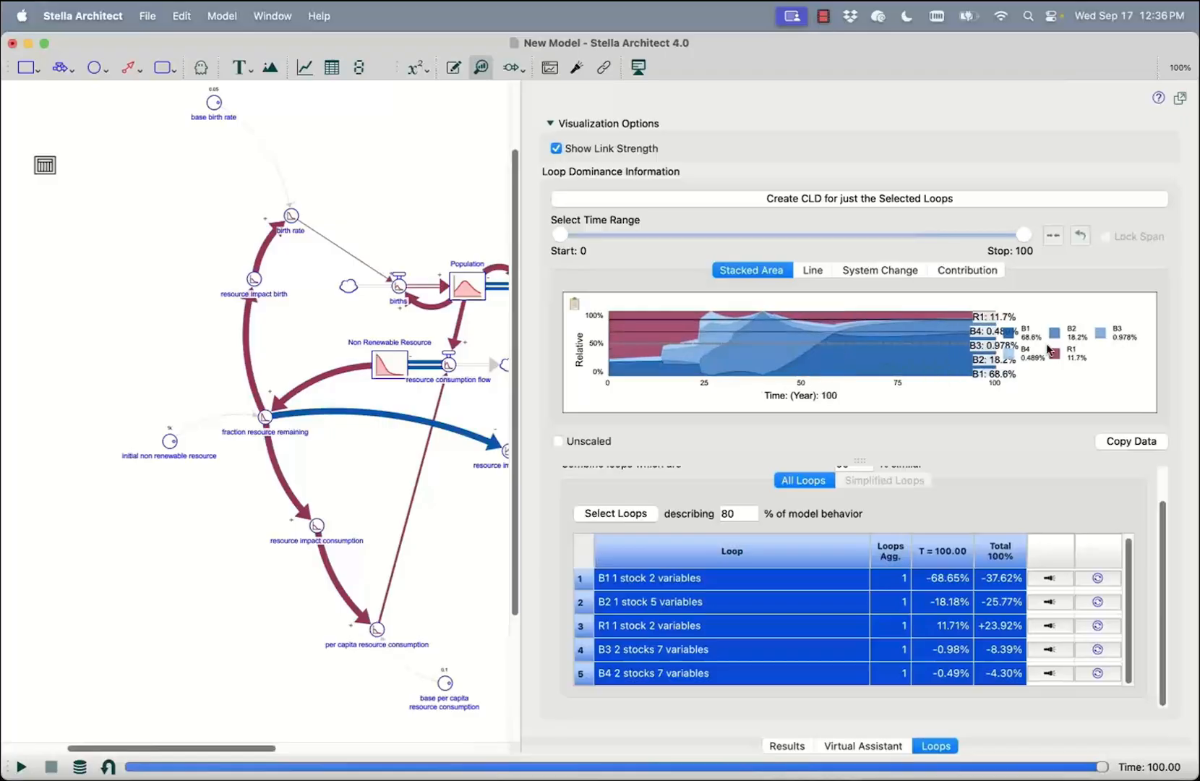
- Clear the canvas selection and widen the diagram area to include the deaths flow and base death rate
left_click(217, 605)
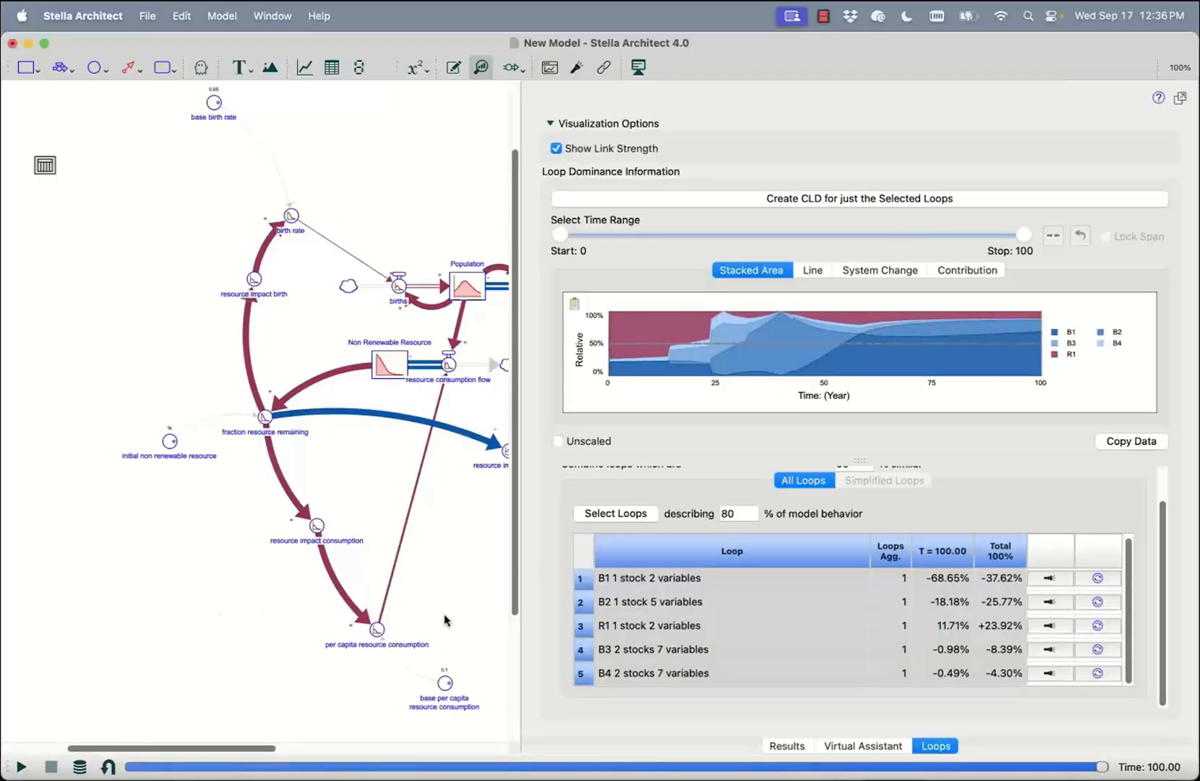
left_click_drag(514, 641, 689, 621)
- Switch to PowerPoint and present slide 11, "Critiquing models using AI"
mouse_move(399, 773)
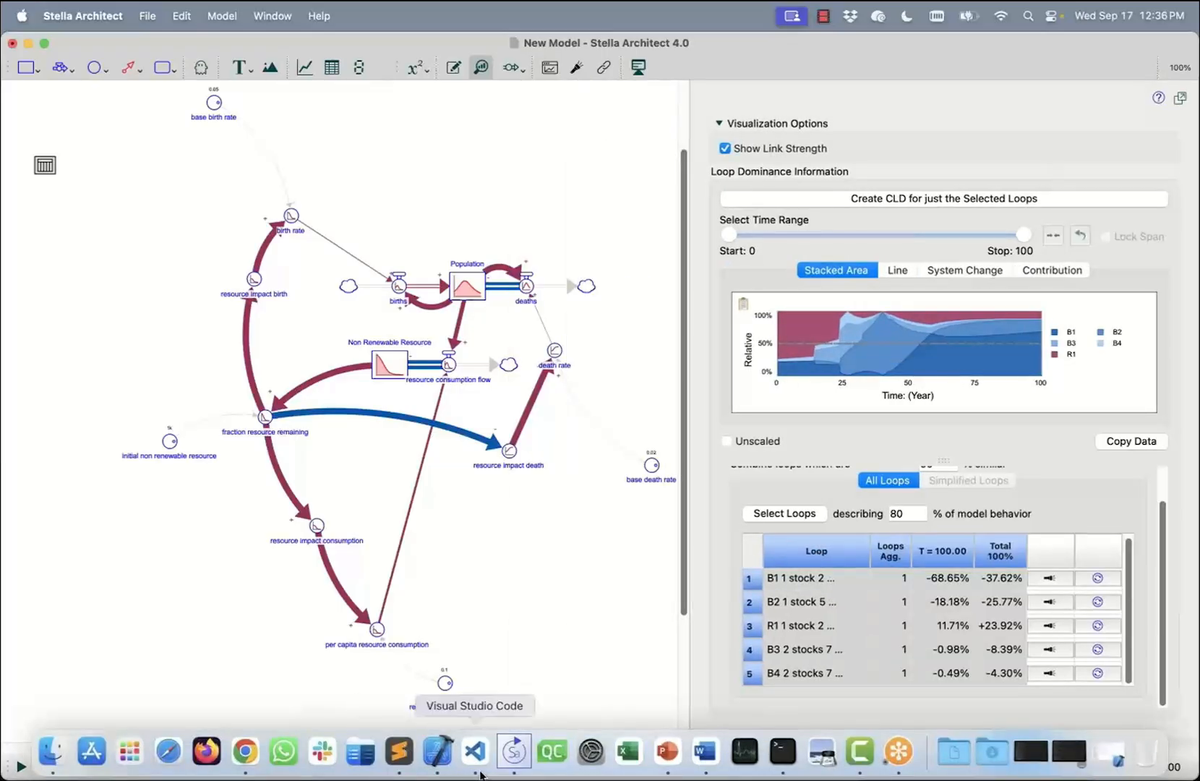
left_click(667, 753)
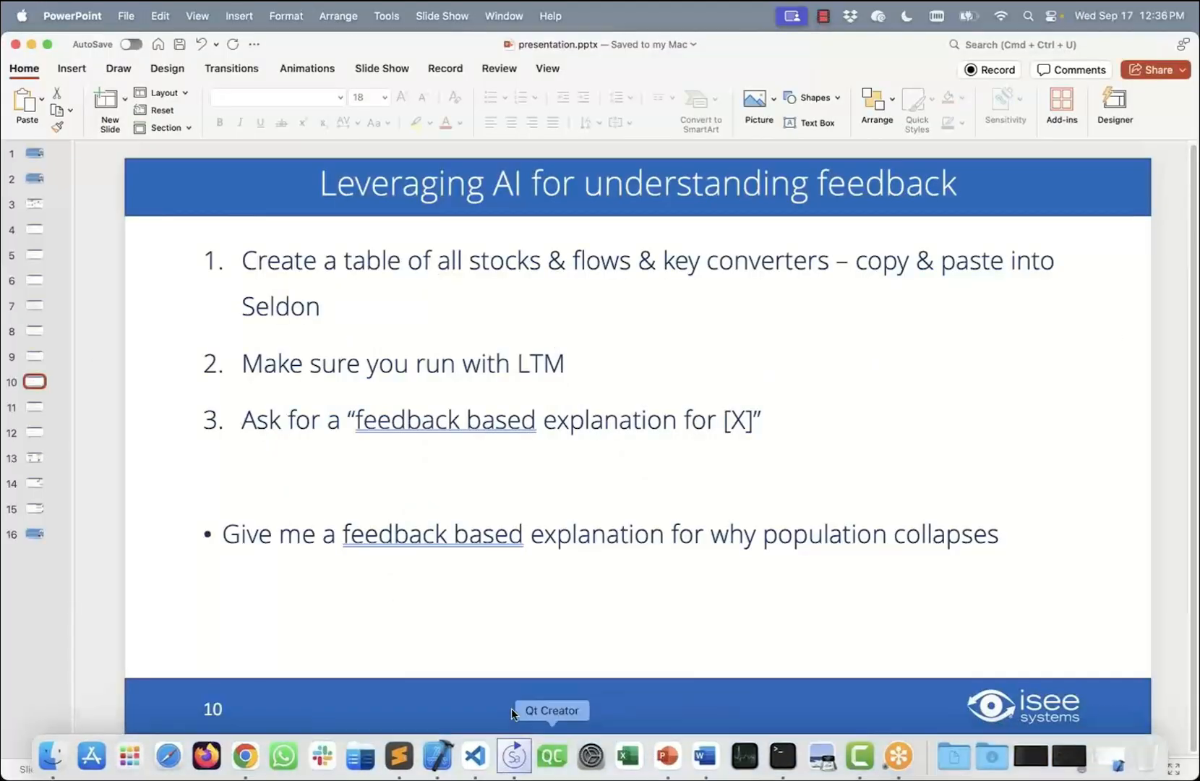
left_click(32, 407)
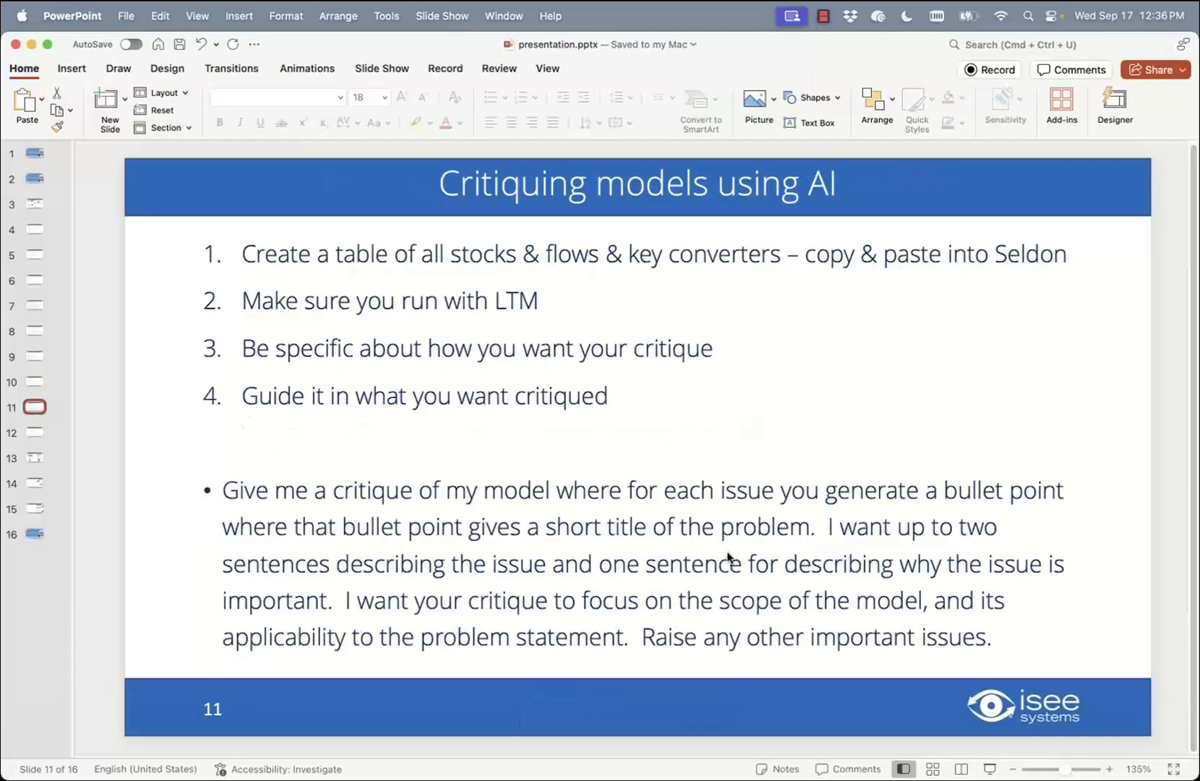
left_click(989, 769)
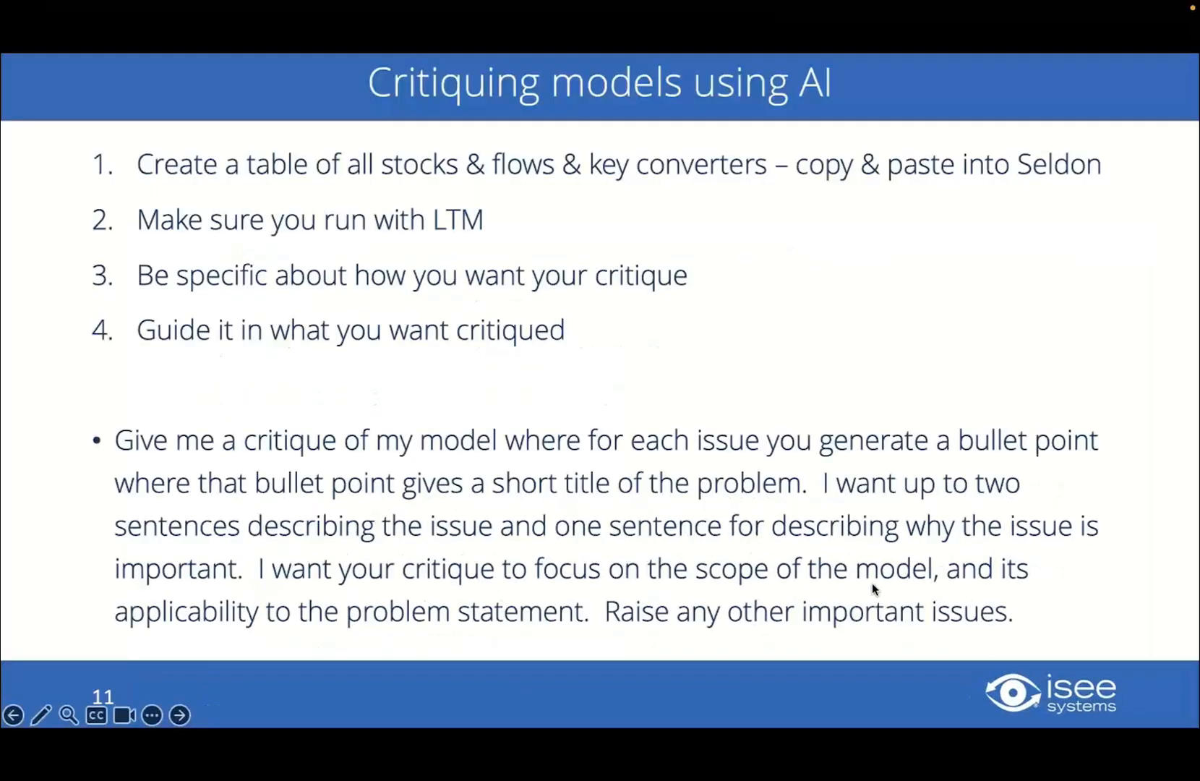
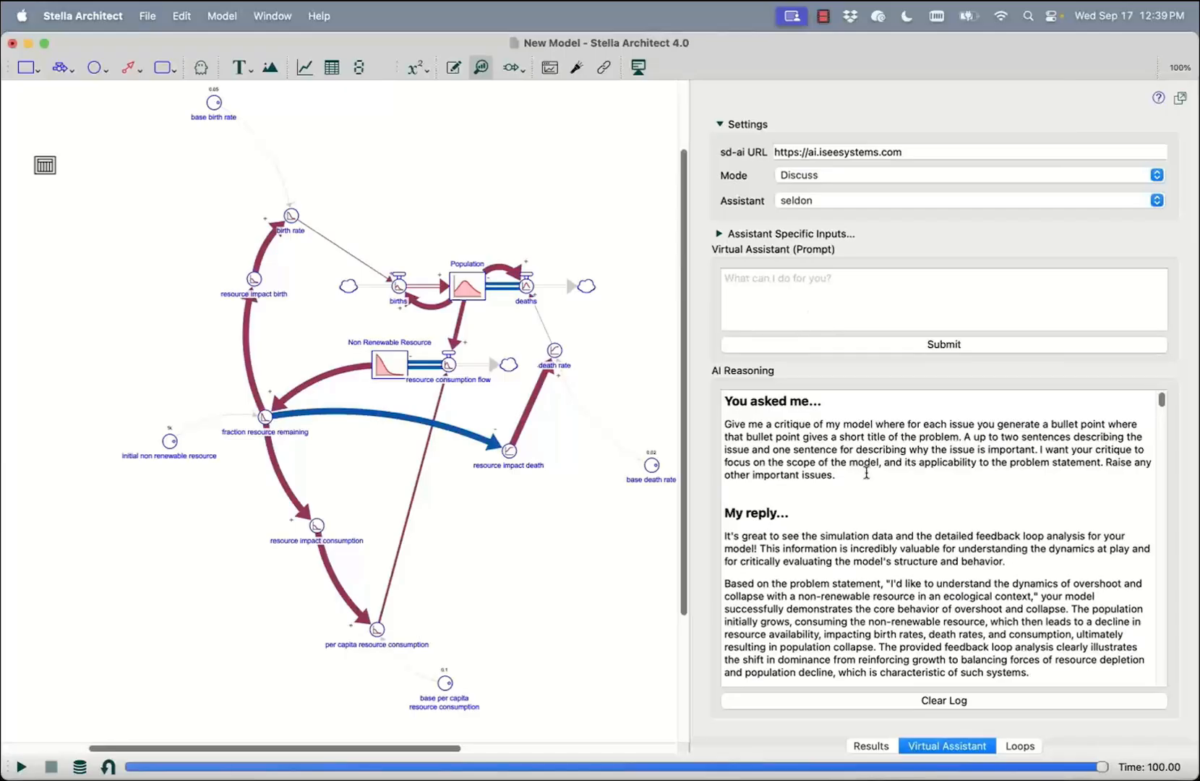
- Read the assistant's critique on "Limited Ecological Context" and "Absence of Socio-Economic Factors", highlighting the key passages
scroll(866, 470, "down", 8)
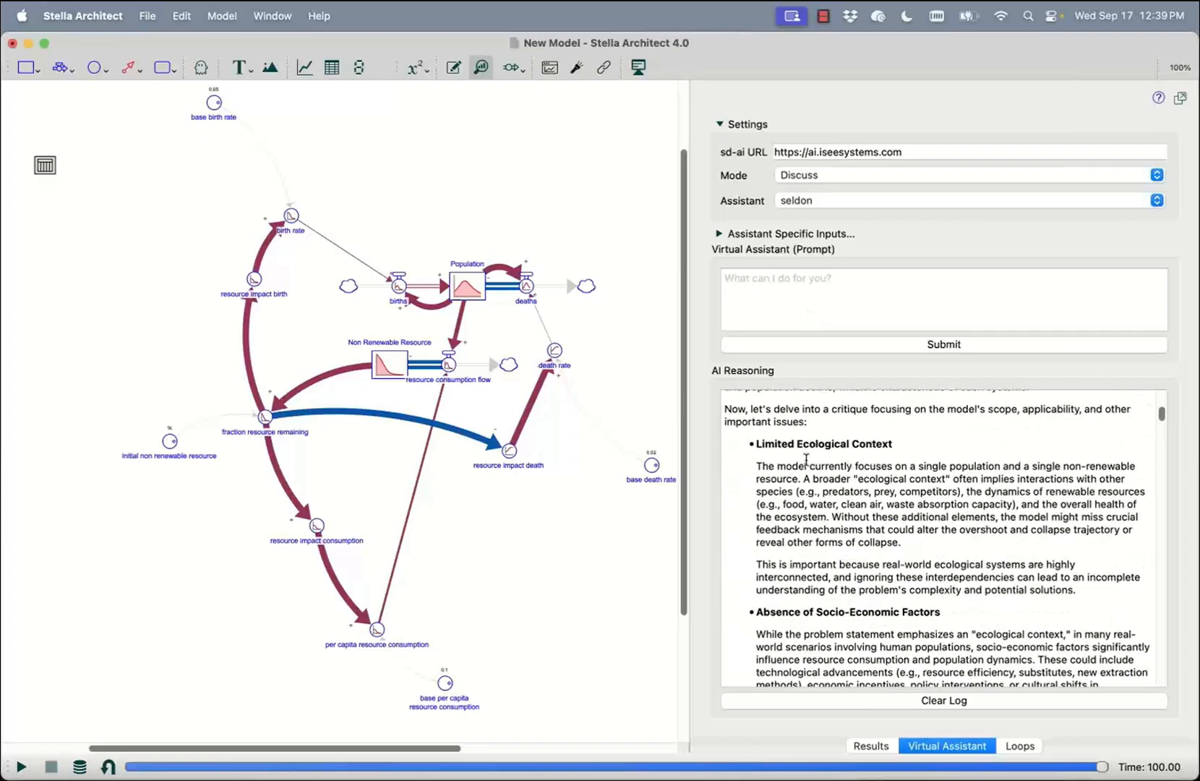
left_click_drag(760, 442, 888, 448)
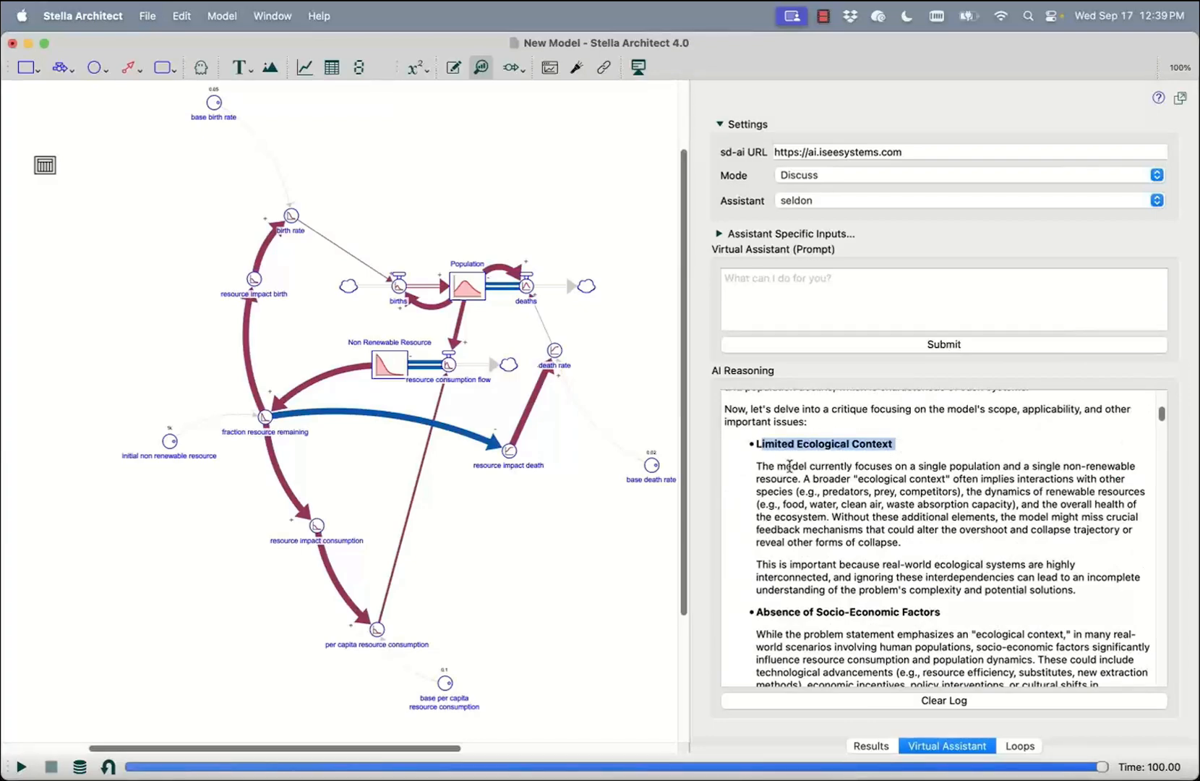
left_click_drag(754, 468, 1139, 478)
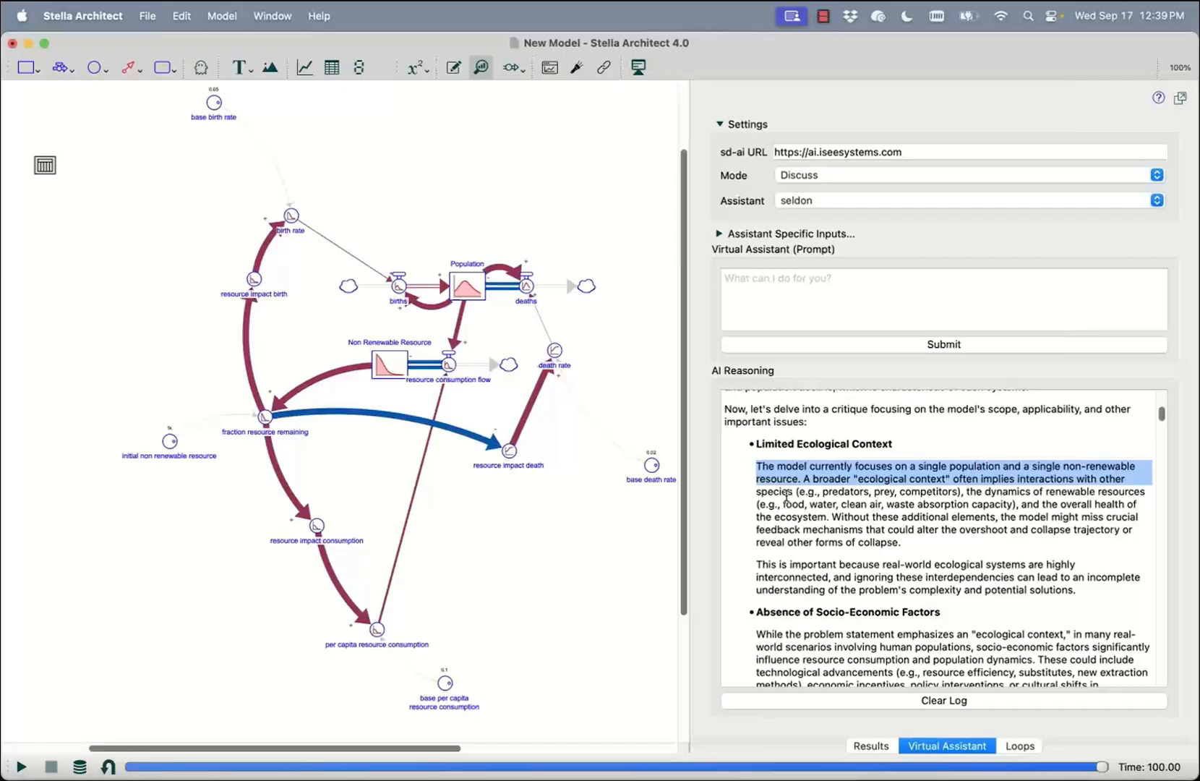
left_click_drag(761, 492, 956, 513)
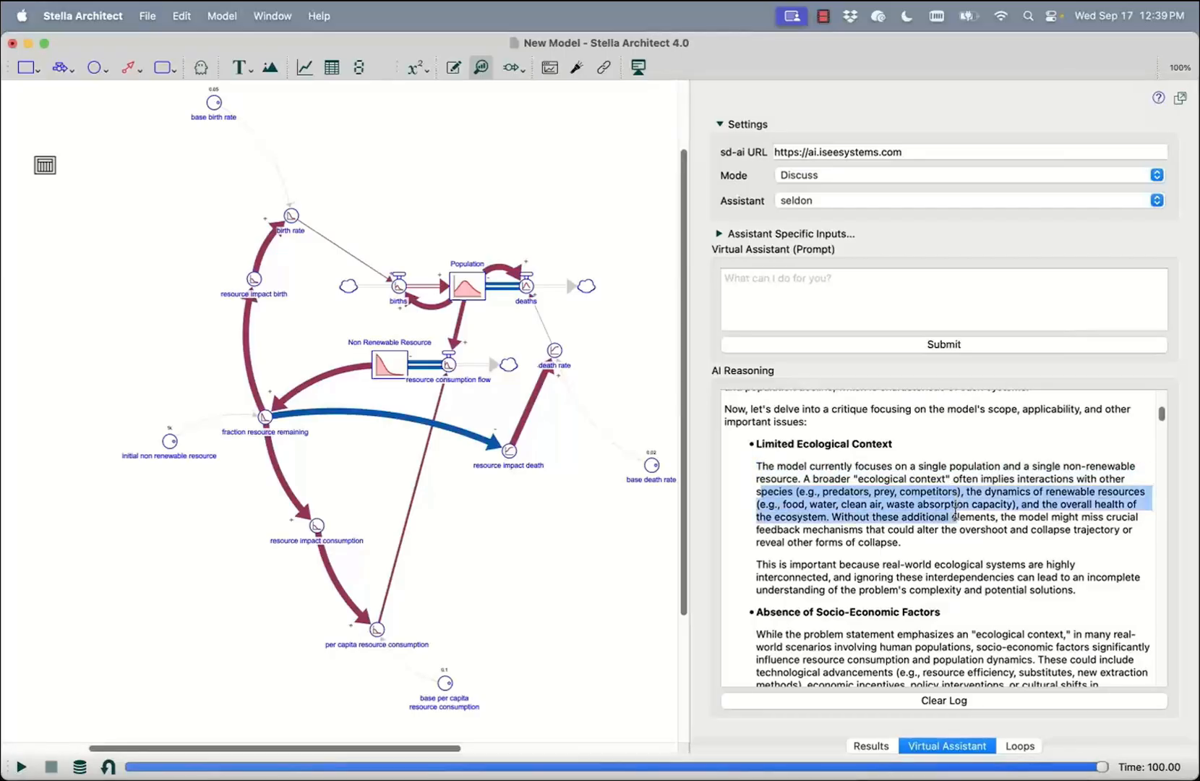
scroll(955, 513, "down", 5)
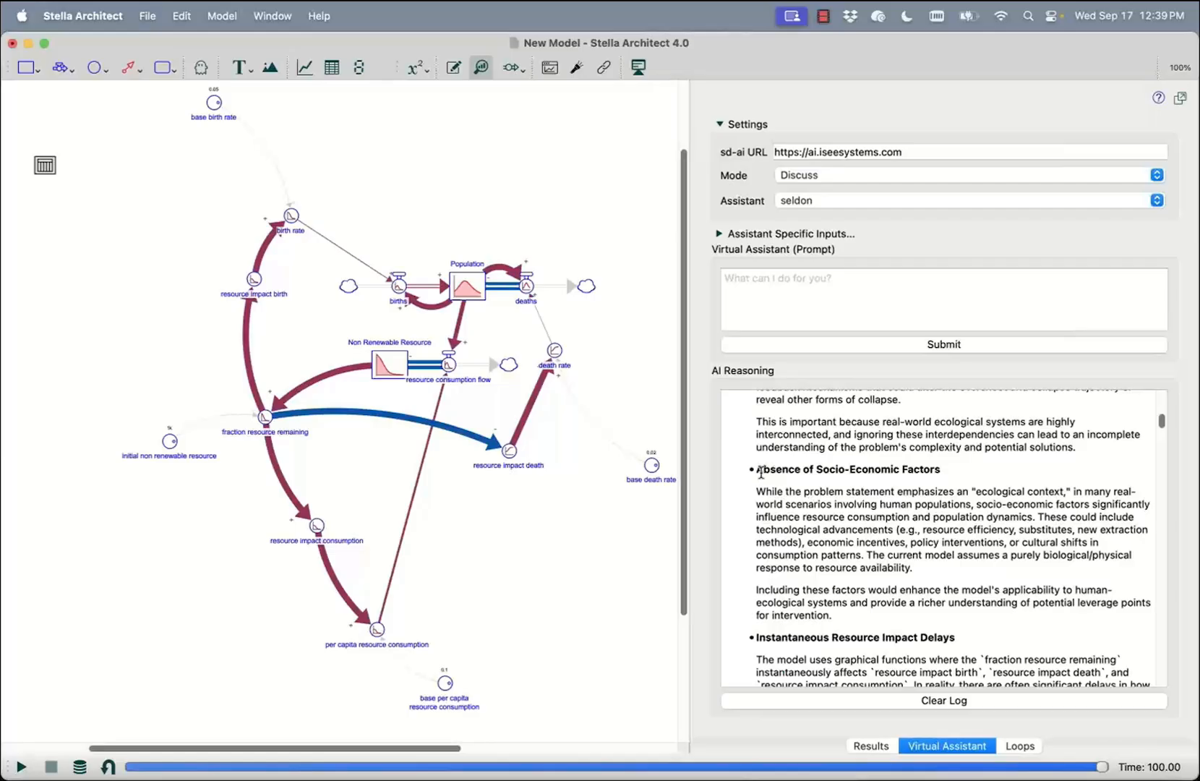
left_click_drag(757, 470, 944, 470)
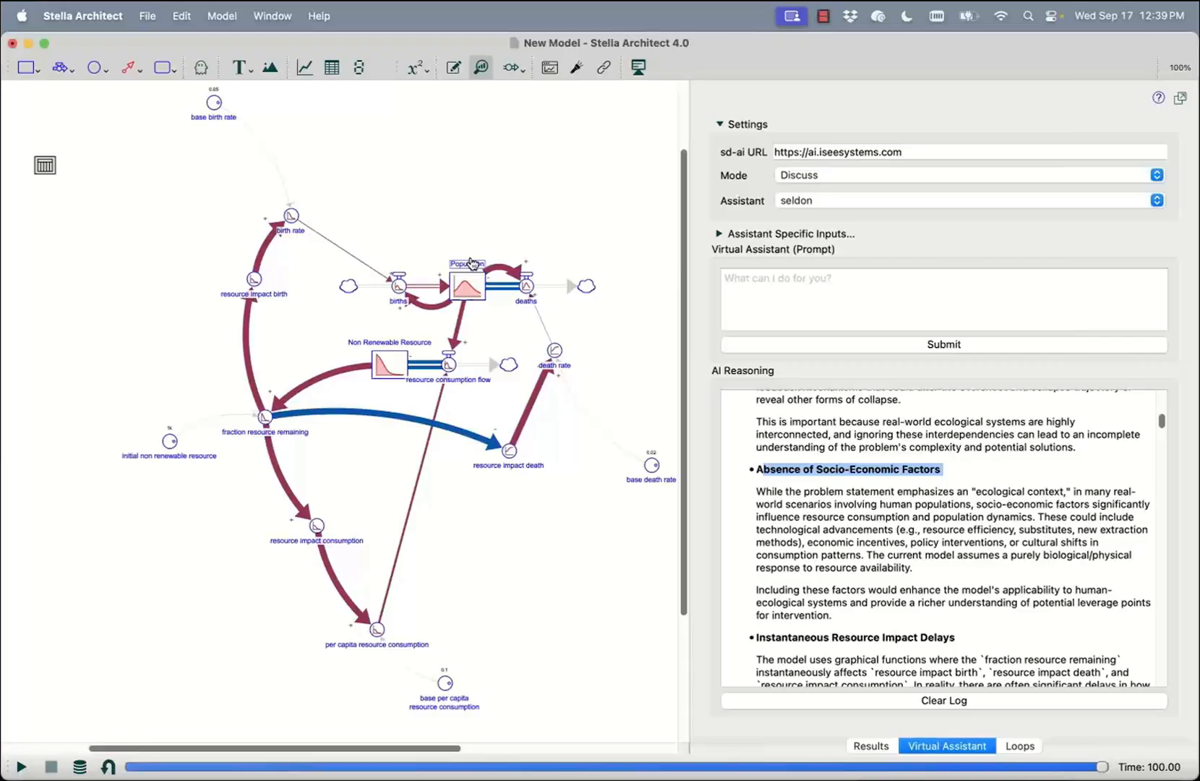
left_click(774, 481)
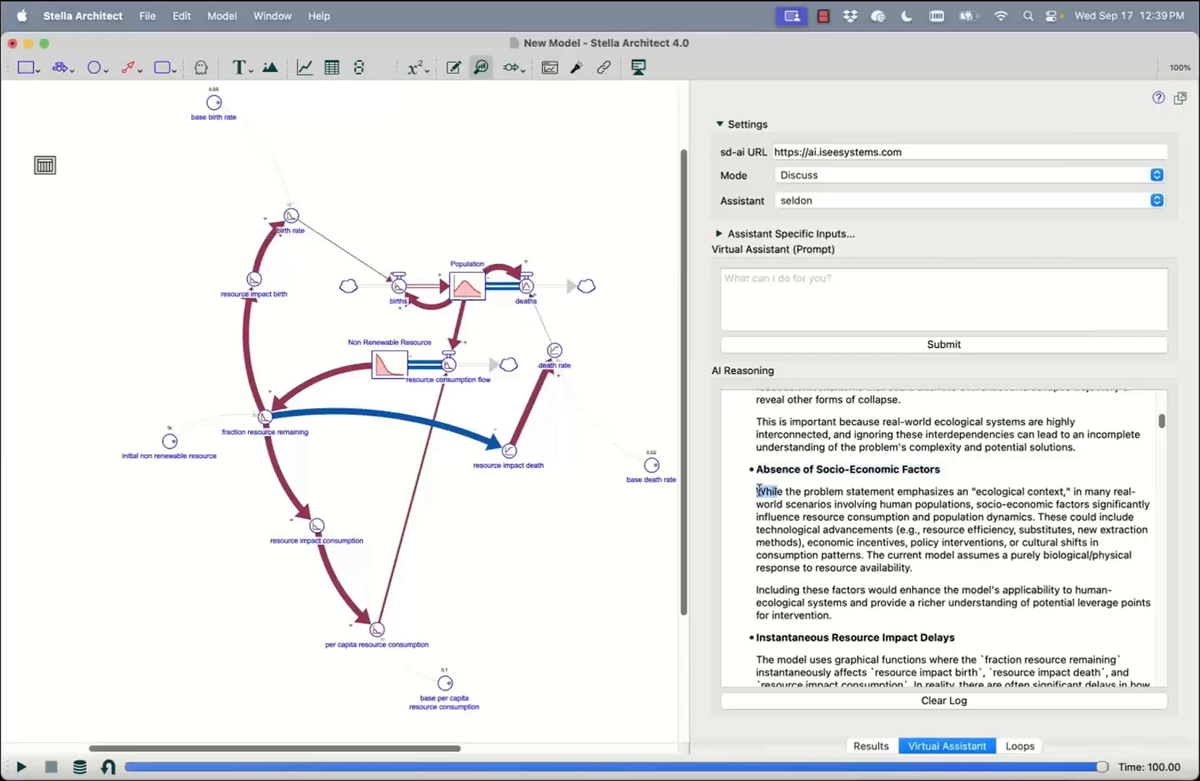
left_click_drag(758, 493, 938, 605)
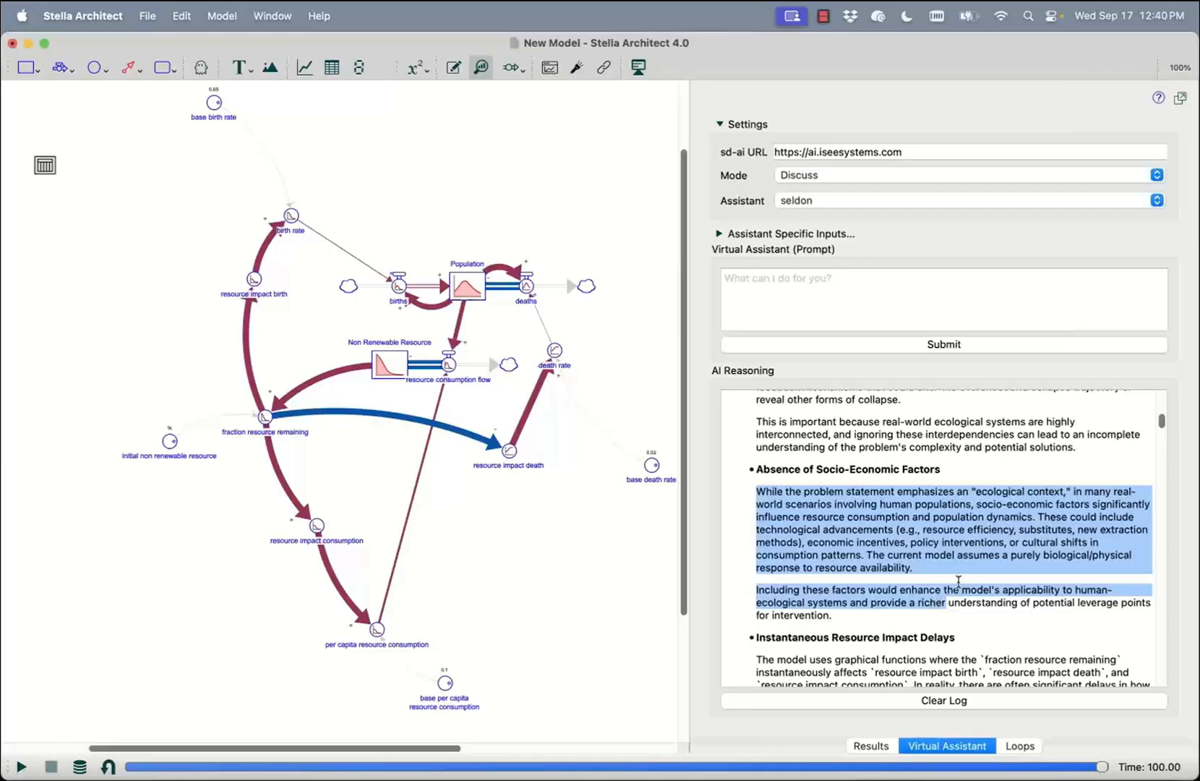
- Read the critique from "Instantaneous Resource Impact Delays" through to the closing summary, highlighting passages on delays, resource dynamics and broader ecological context
scroll(958, 582, "down", 5)
left_click(782, 504)
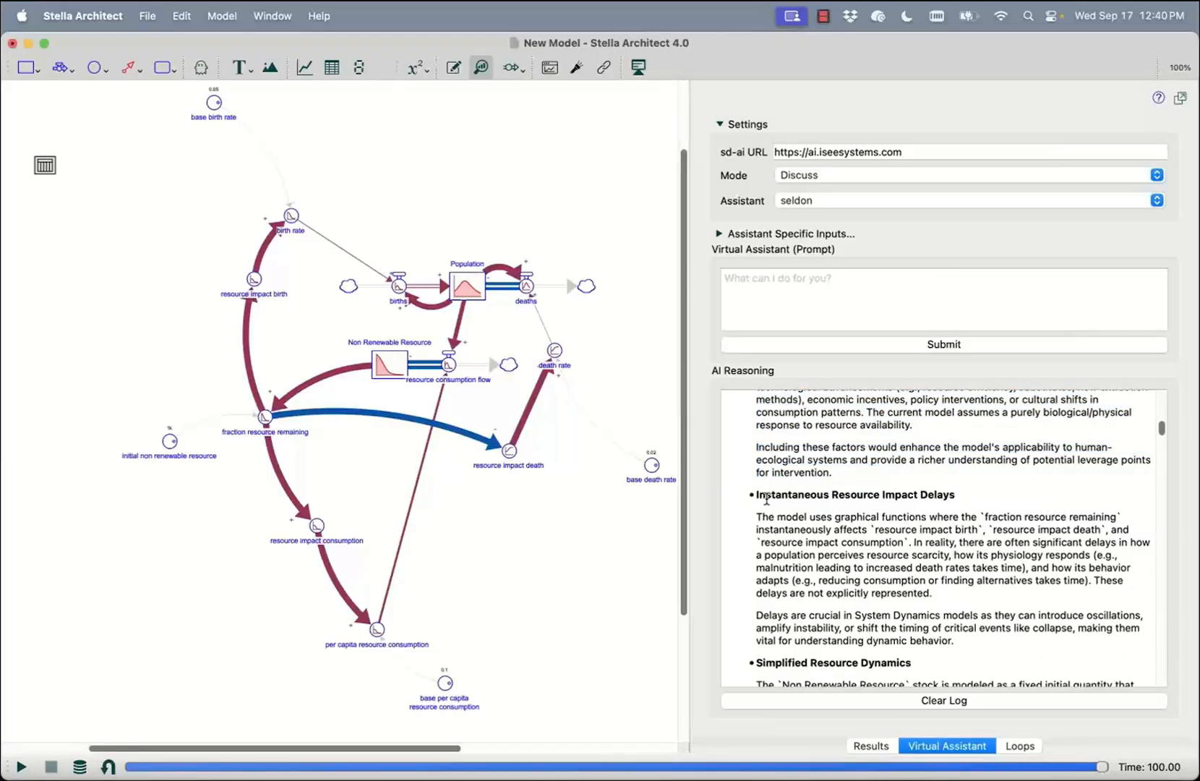
left_click_drag(767, 499, 879, 508)
left_click(878, 508)
left_click_drag(756, 616, 974, 629)
scroll(974, 629, "down", 5)
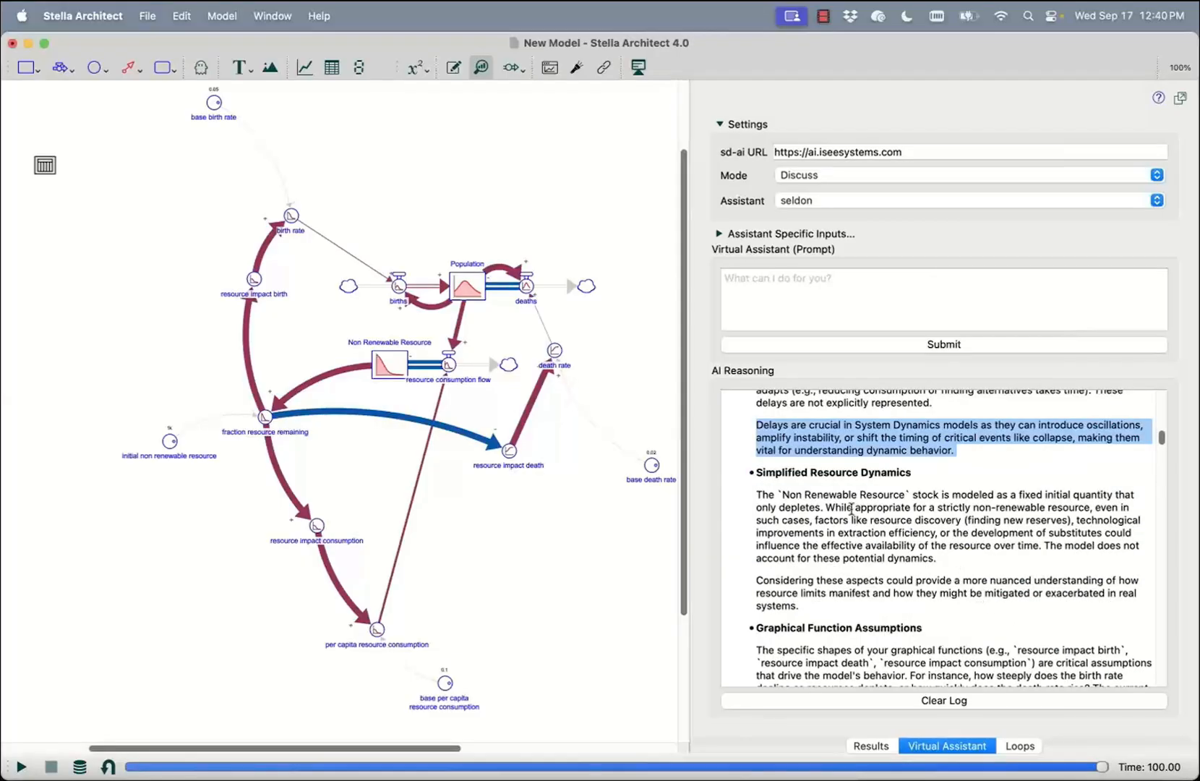
left_click_drag(795, 474, 890, 520)
scroll(890, 519, "down", 5)
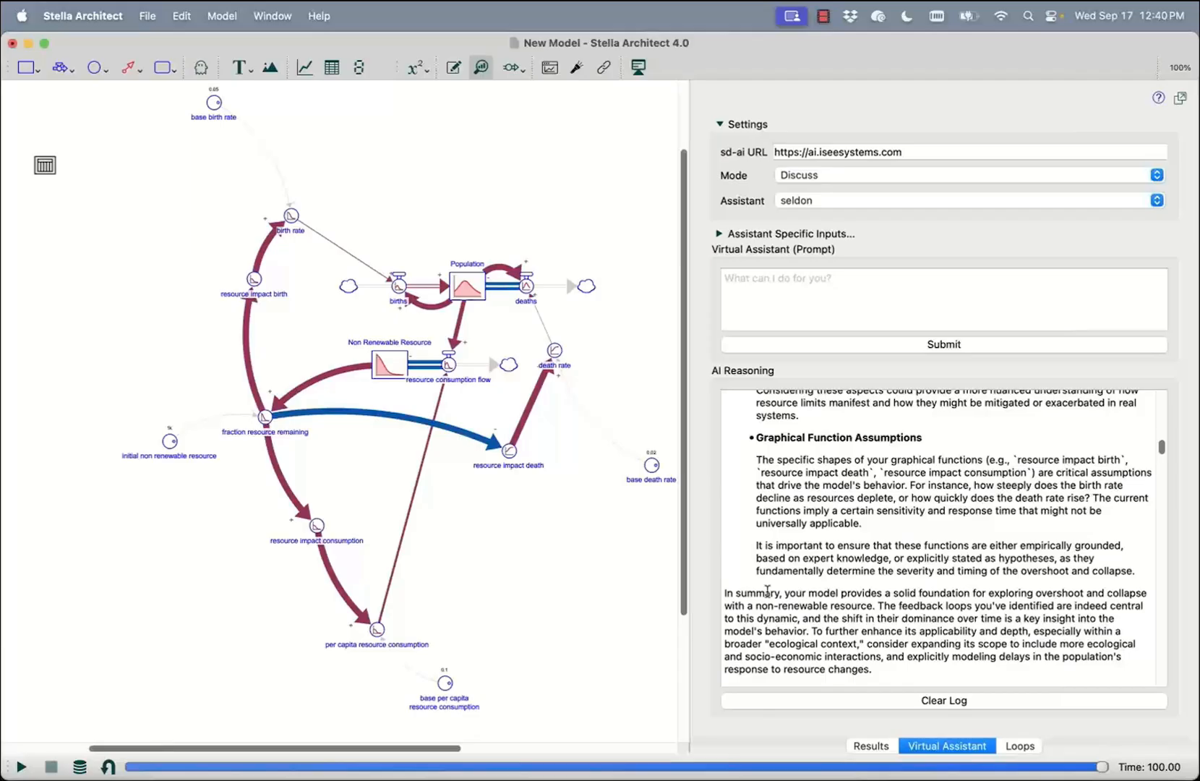
left_click_drag(726, 593, 966, 615)
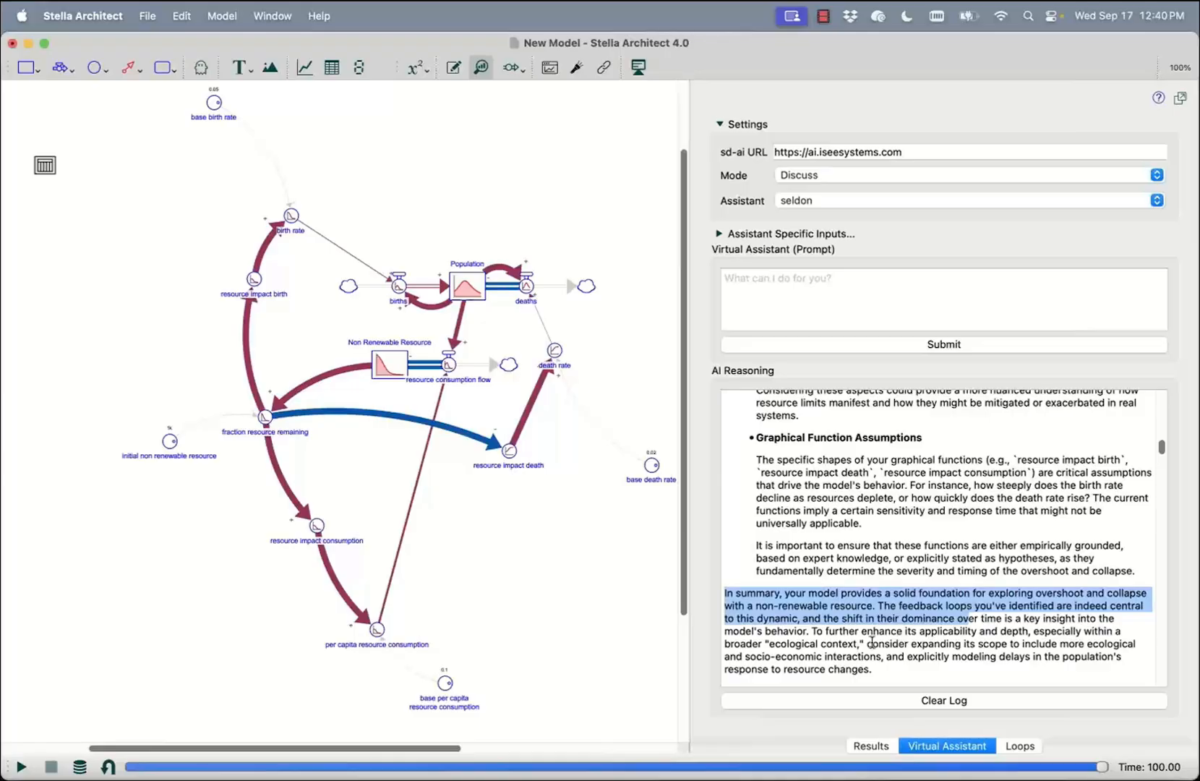
left_click_drag(866, 644, 721, 646)
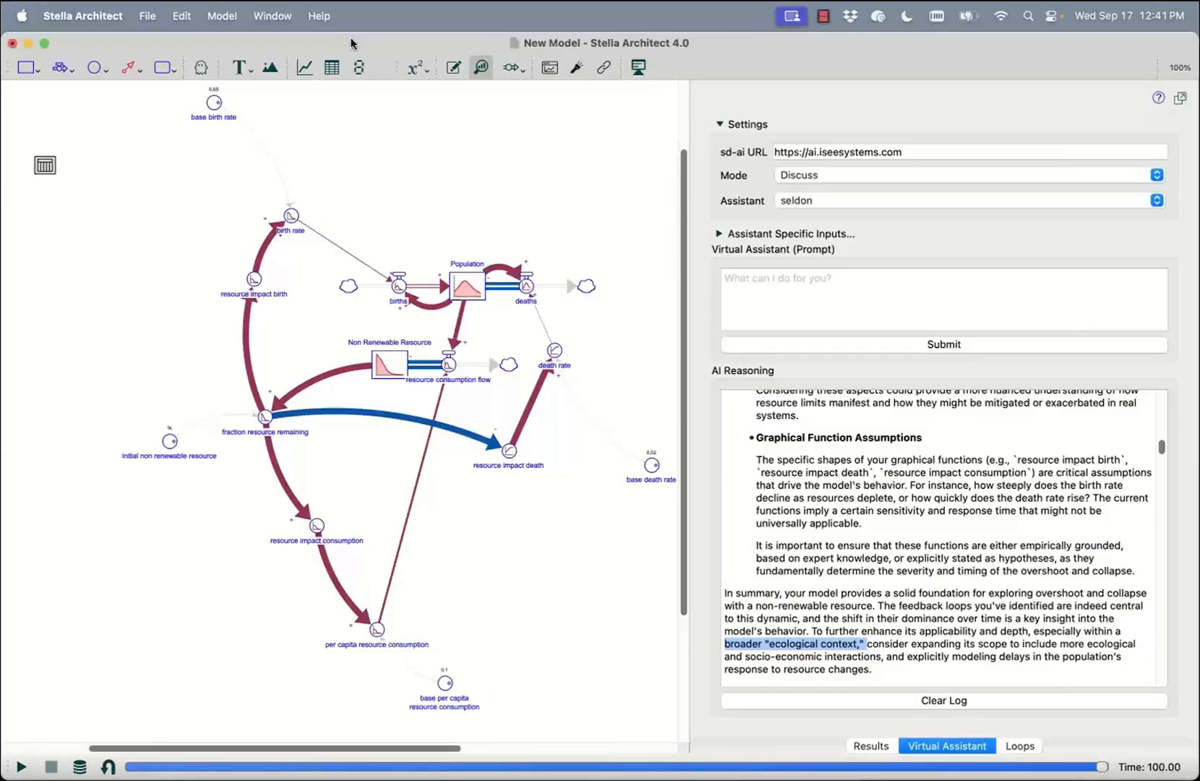
- Open the model's AI Usage Report, enlarge it to show all variables and columns, and close it after review
left_click(222, 15)
left_click(268, 236)
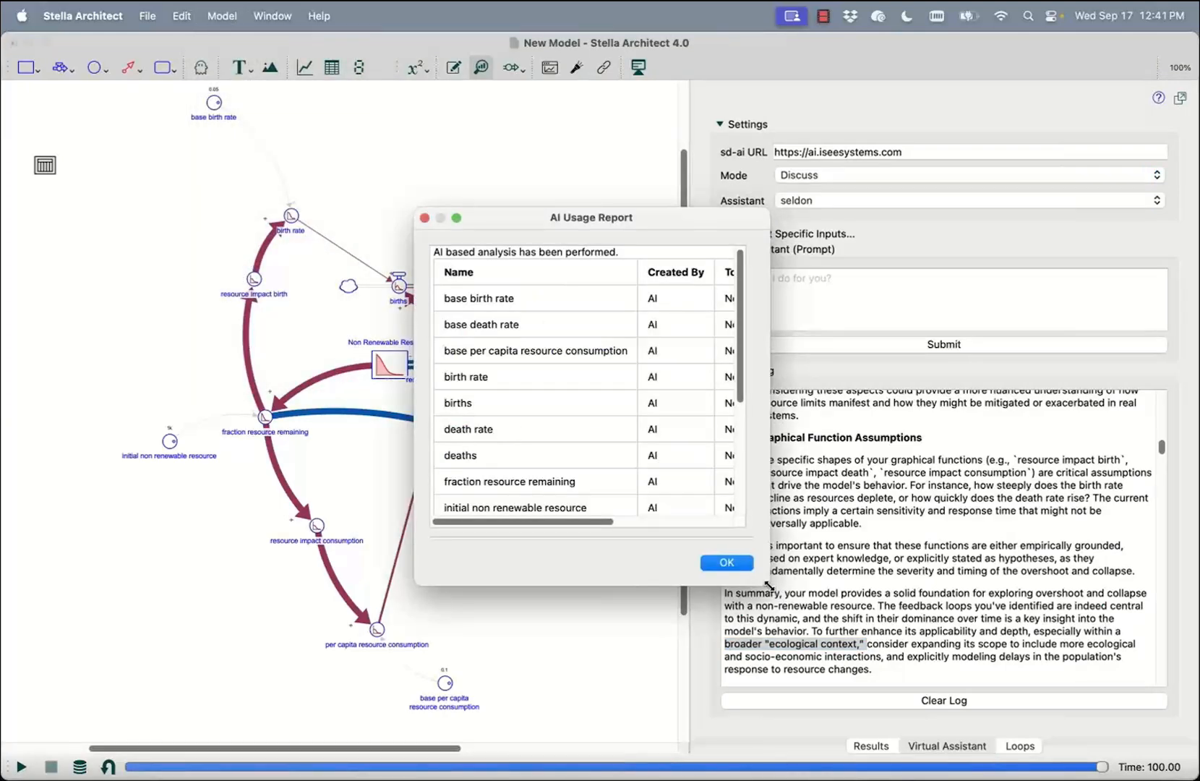
left_click_drag(768, 584, 1123, 775)
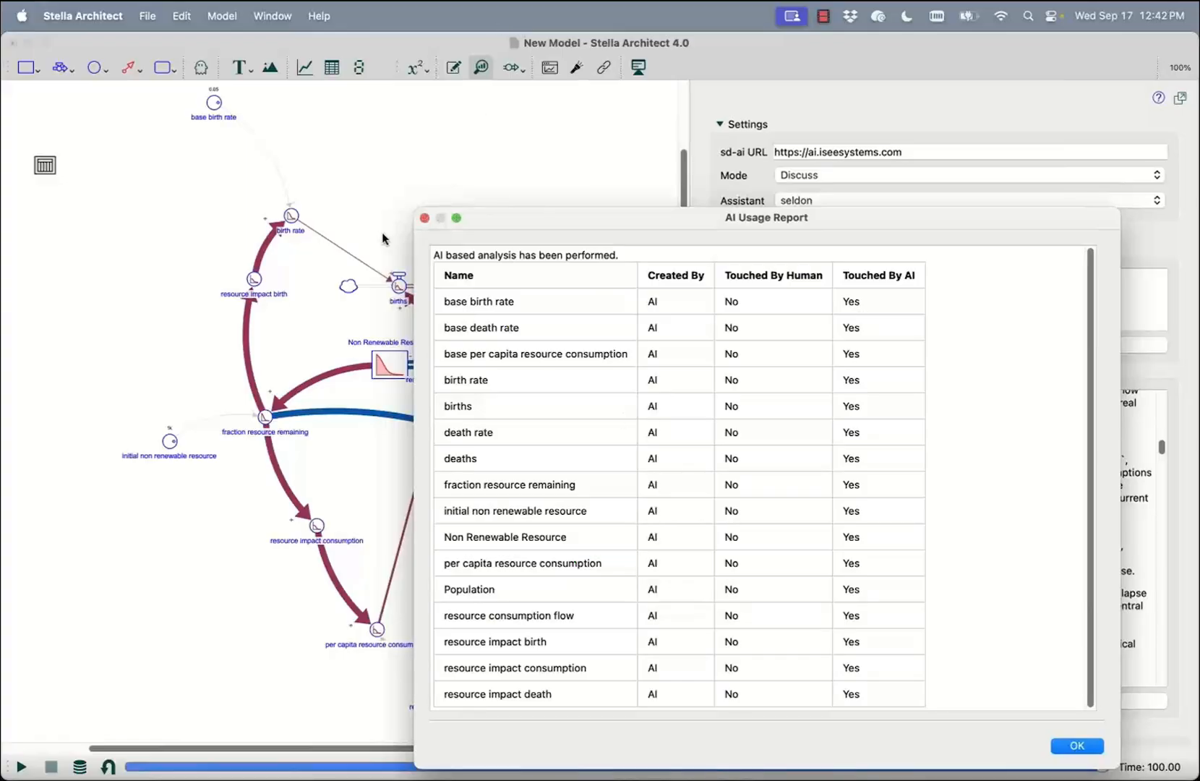
left_click(425, 220)
- Review the assistant's log from the critique request back to the earlier instruction on limiting the resource consumption flow
scroll(909, 515, "up", 10)
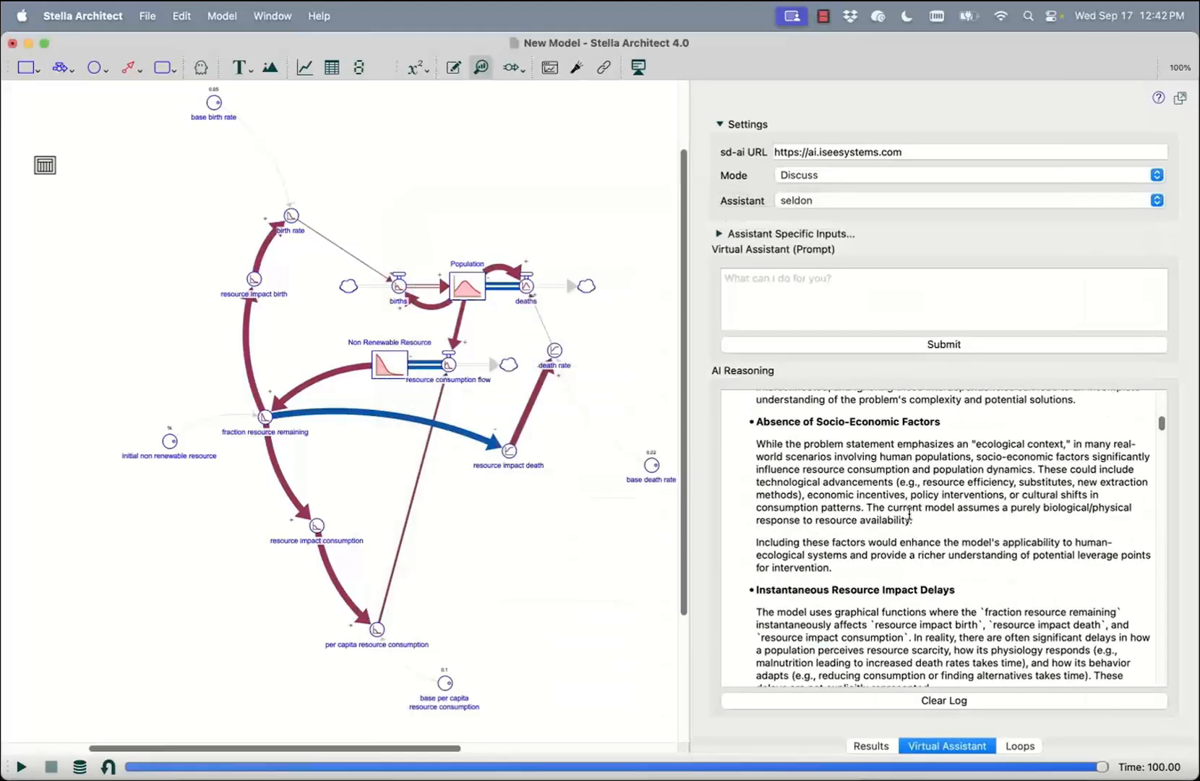
scroll(910, 515, "up", 10)
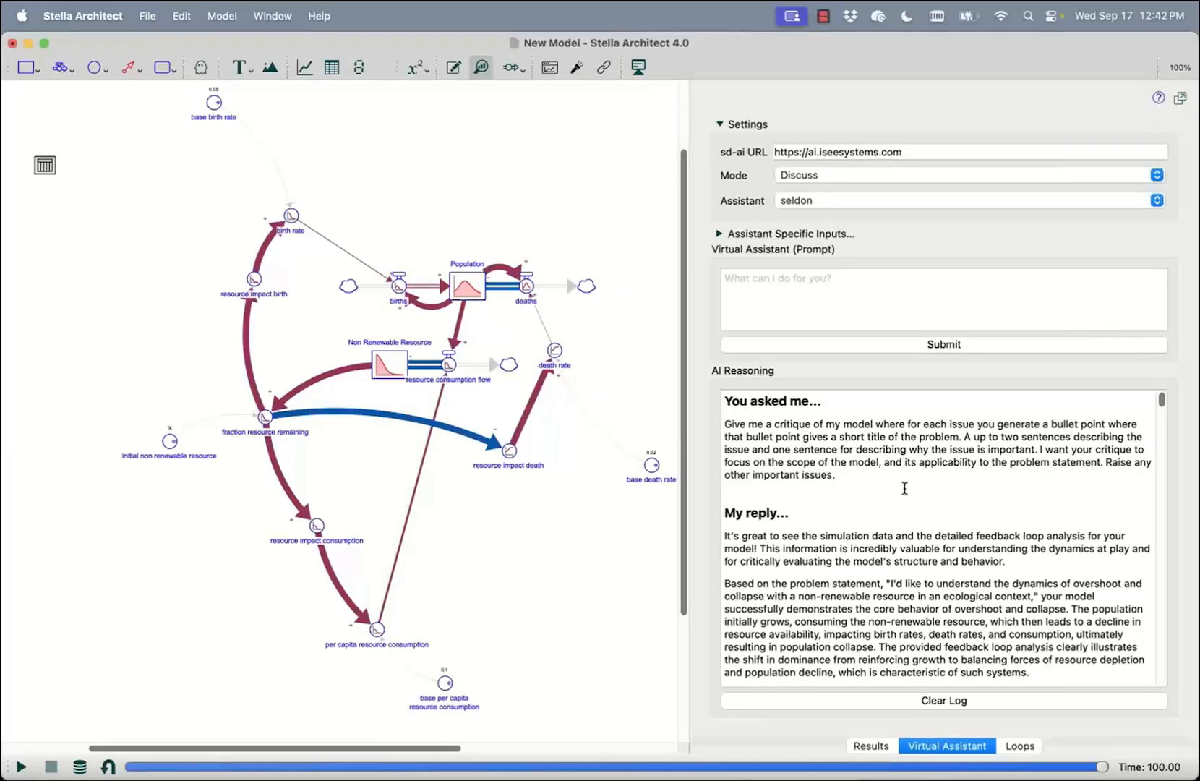
scroll(905, 488, "down", 15)
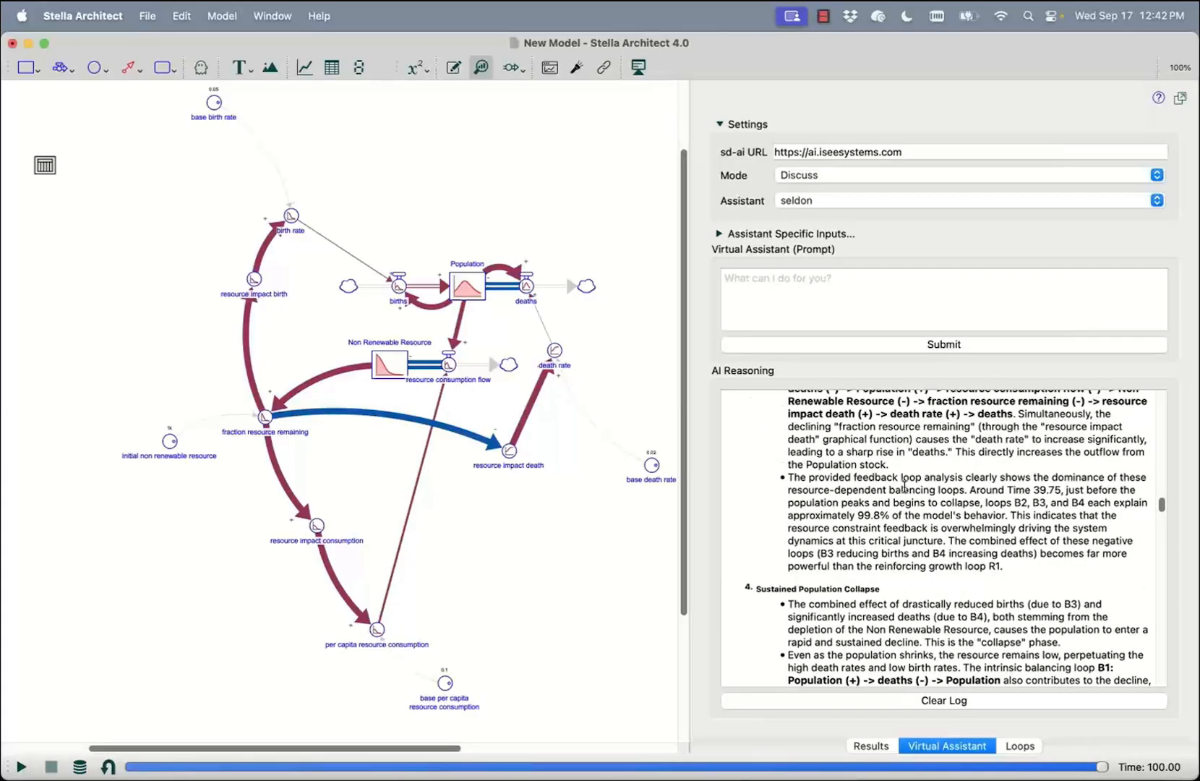
scroll(905, 488, "down", 10)
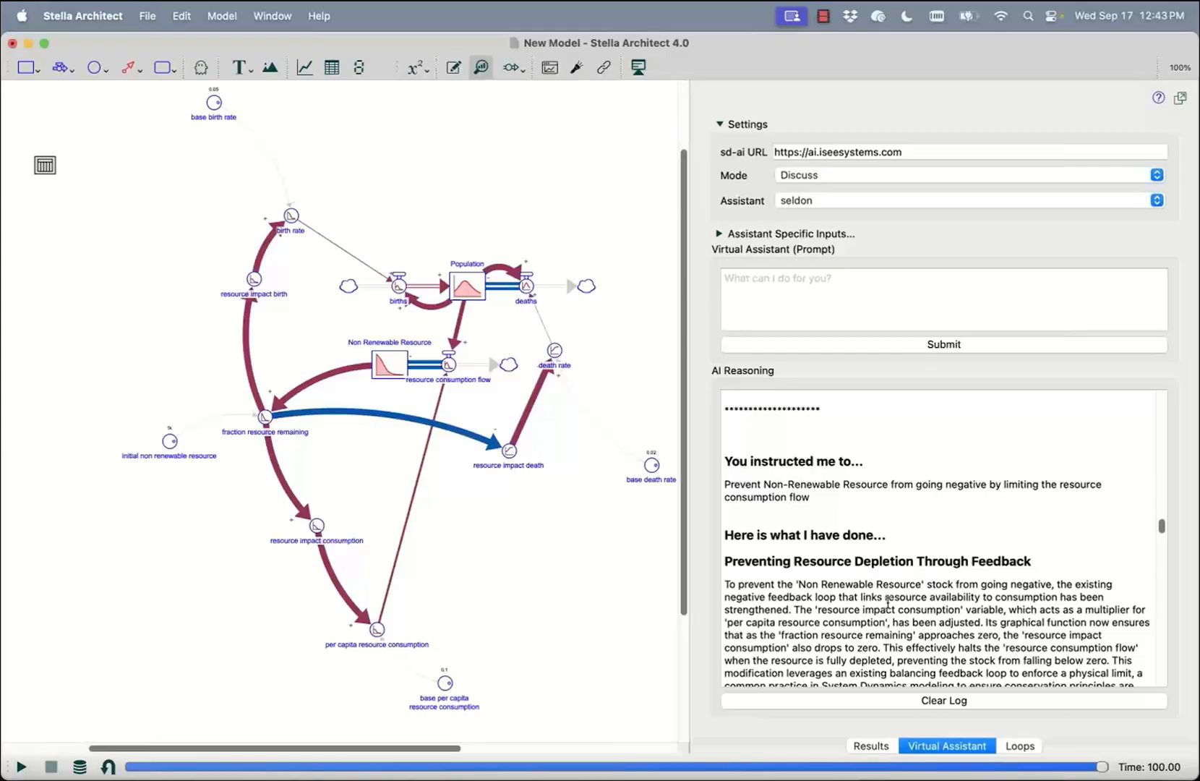
- Switch to PowerPoint, present slide 12, "Policy ideation using AI", and end the slide show
mouse_move(473, 770)
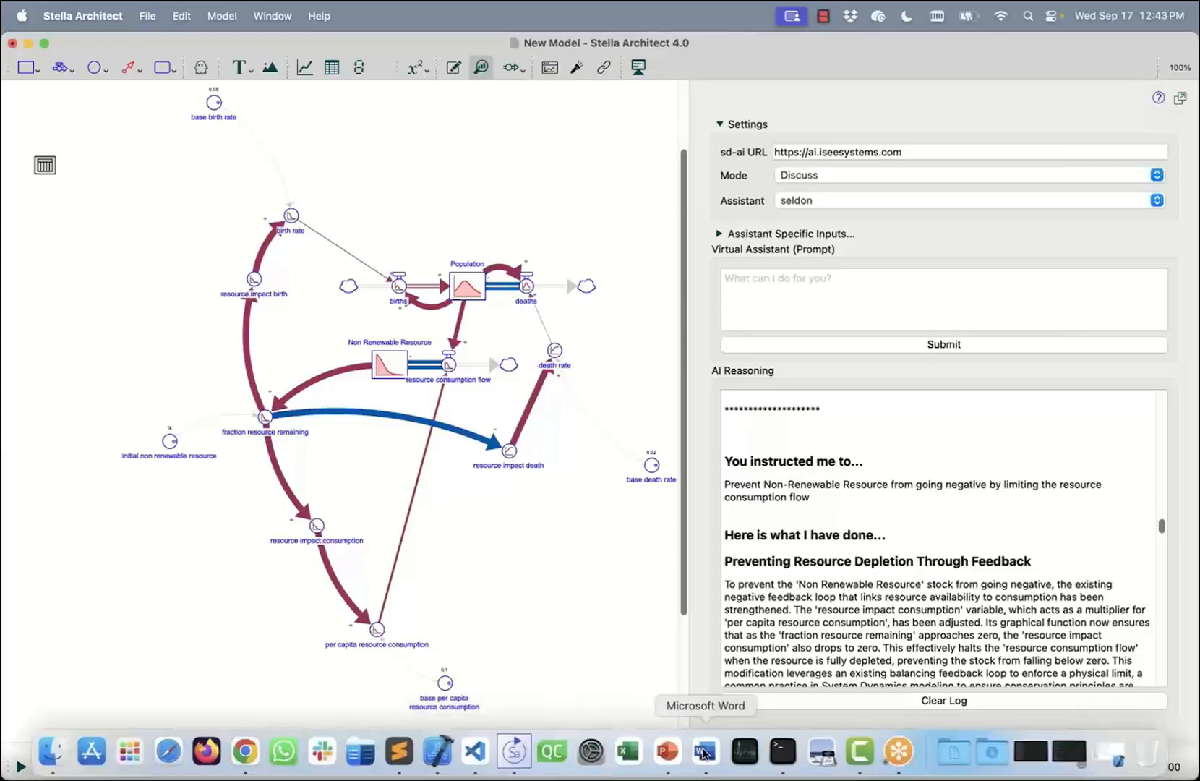
left_click(667, 752)
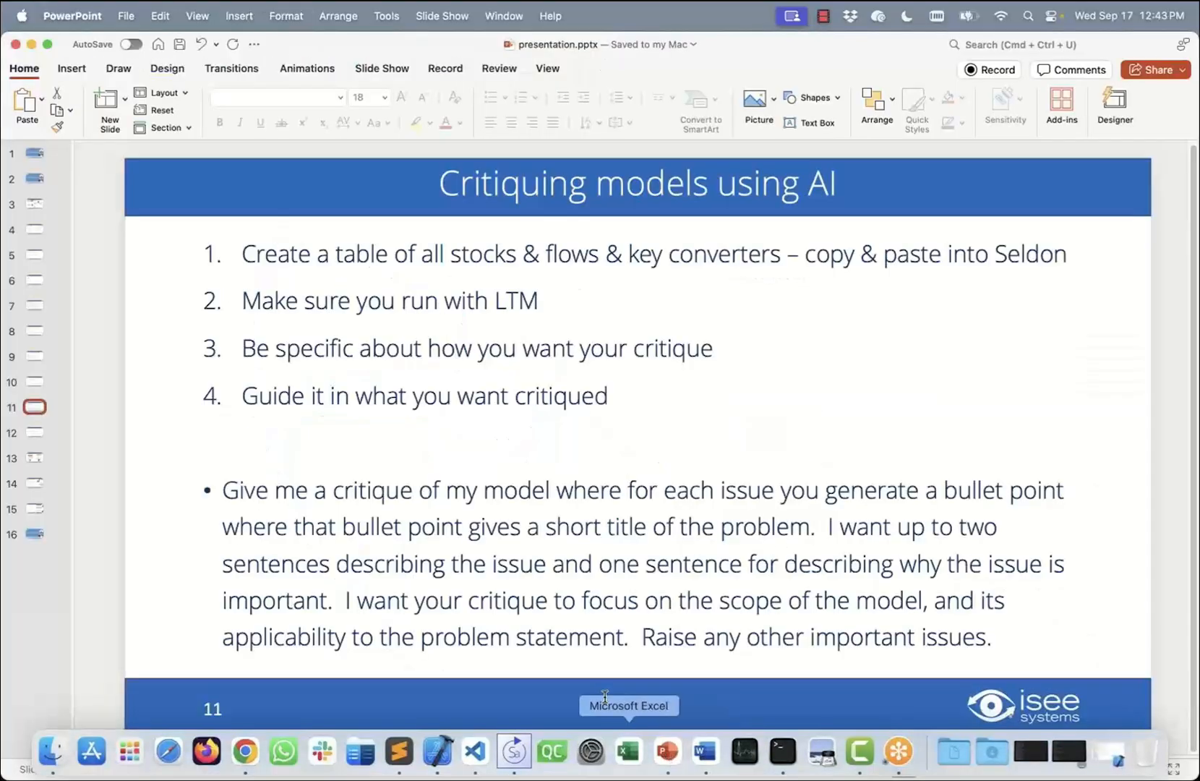
left_click(38, 436)
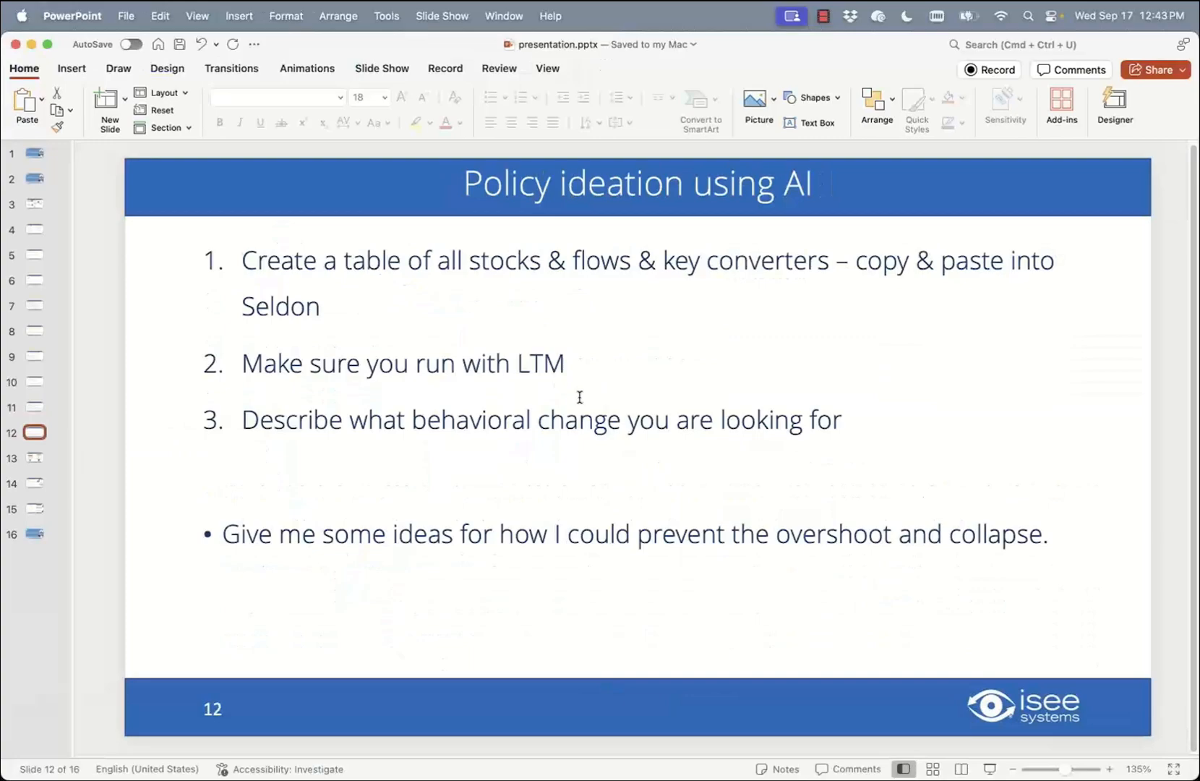
left_click(990, 769)
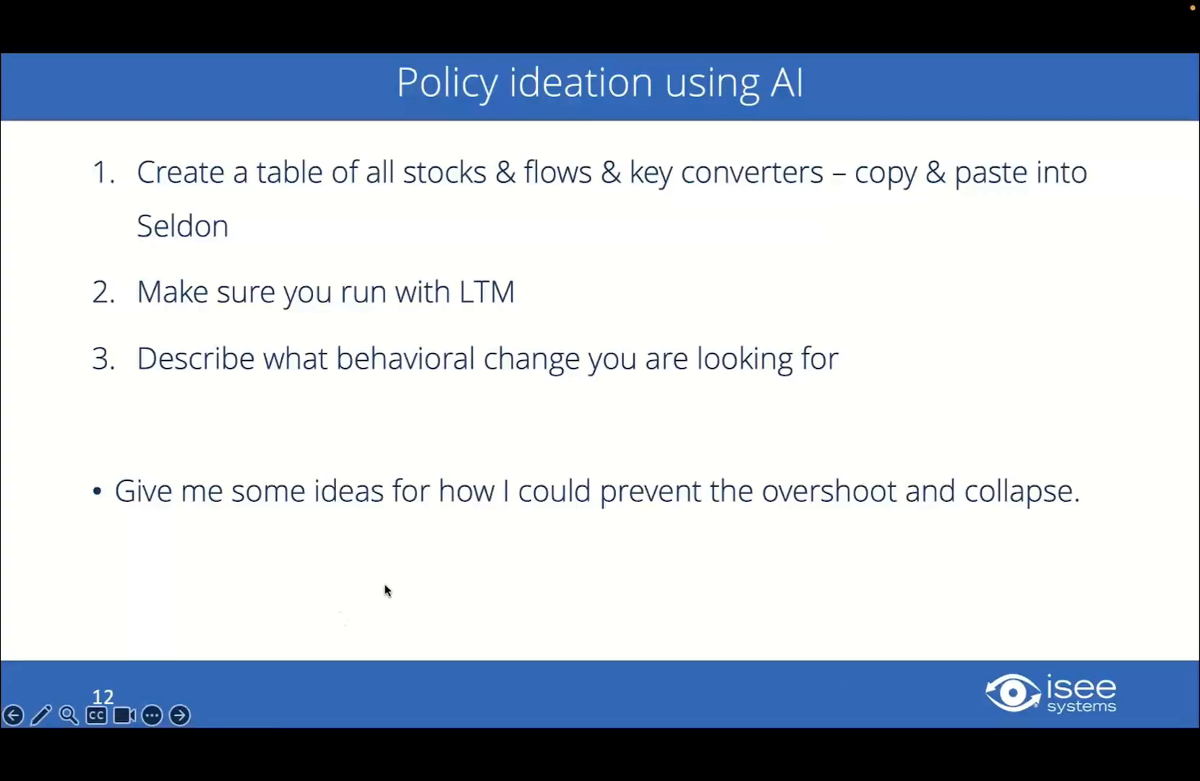
key("Escape")
- Return to Stella Architect and write an assistant prompt asking for ideas to prevent the overshoot and collapse, given as a concise bulleted list
left_click(519, 754)
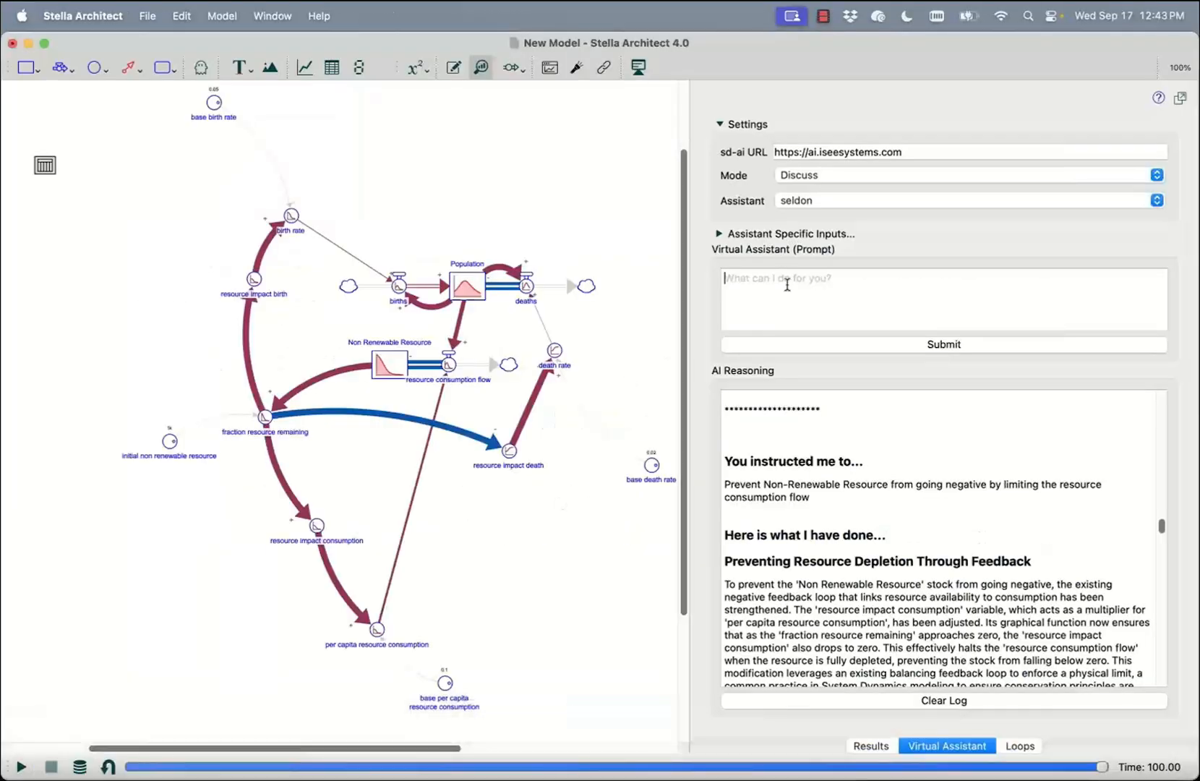
type("Give")
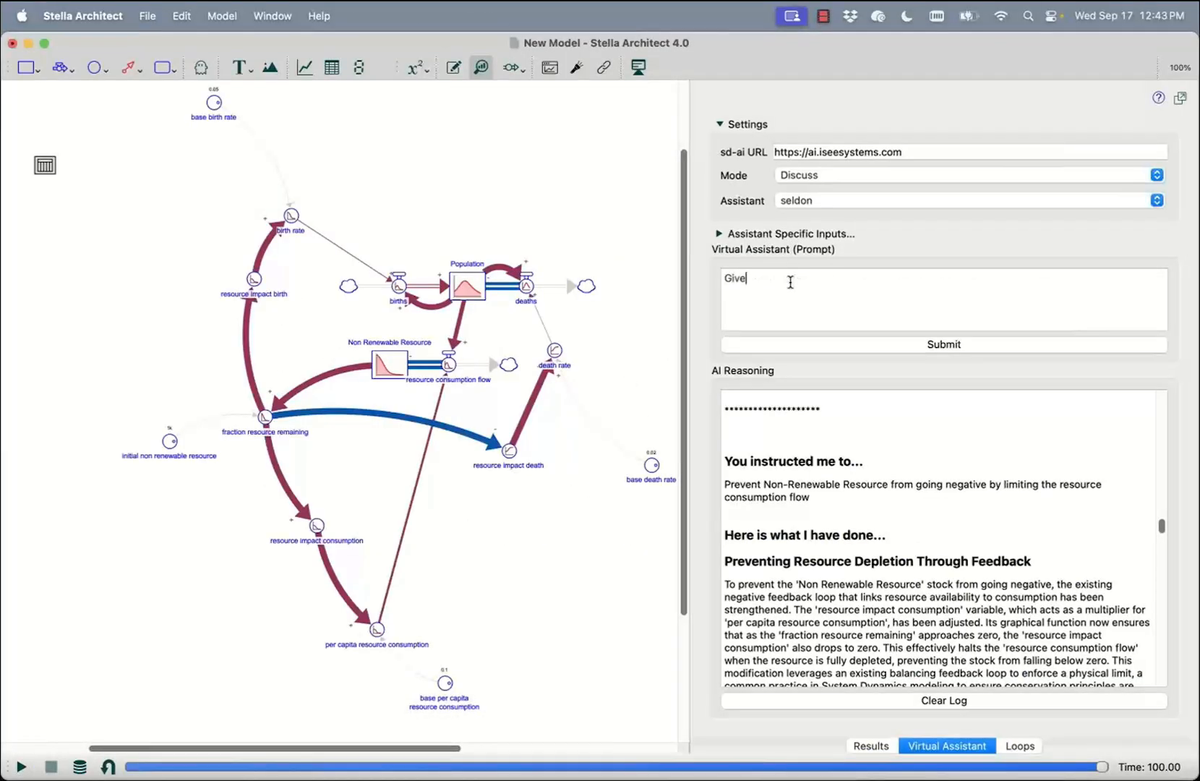
type(" me some ideas about how I can pre")
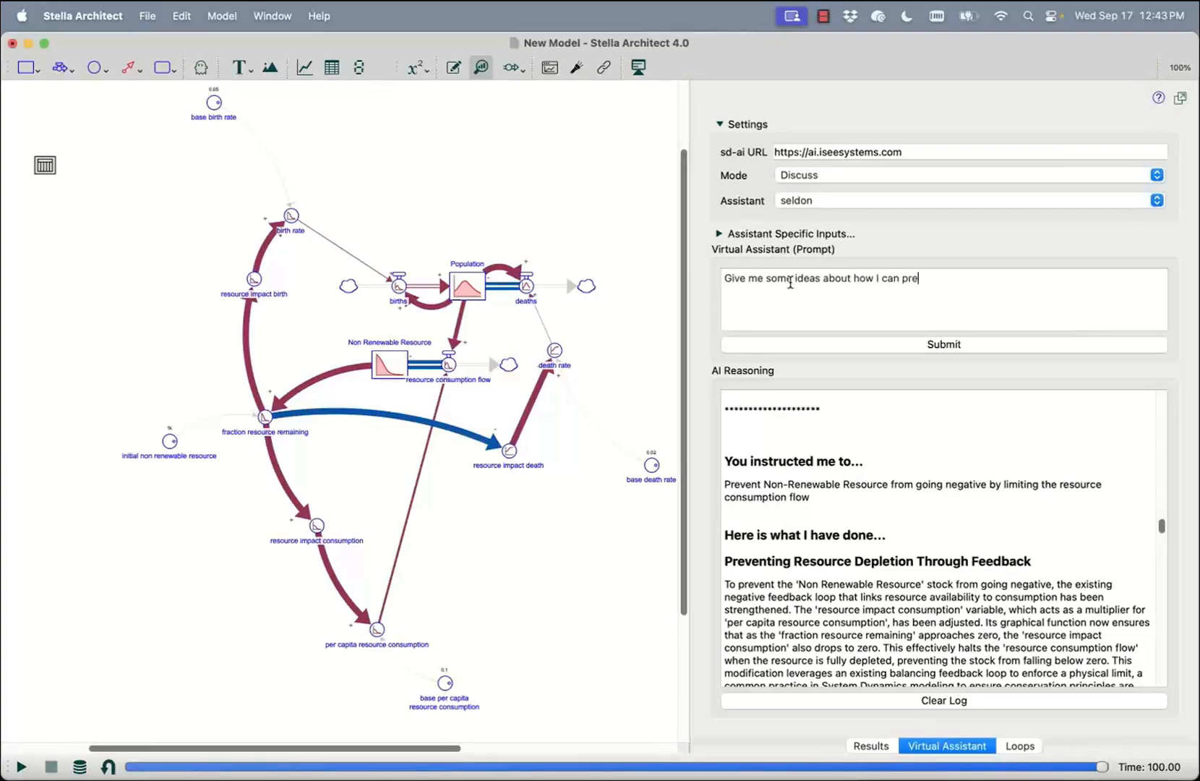
type("vent the overshoot and collapse.  Giv")
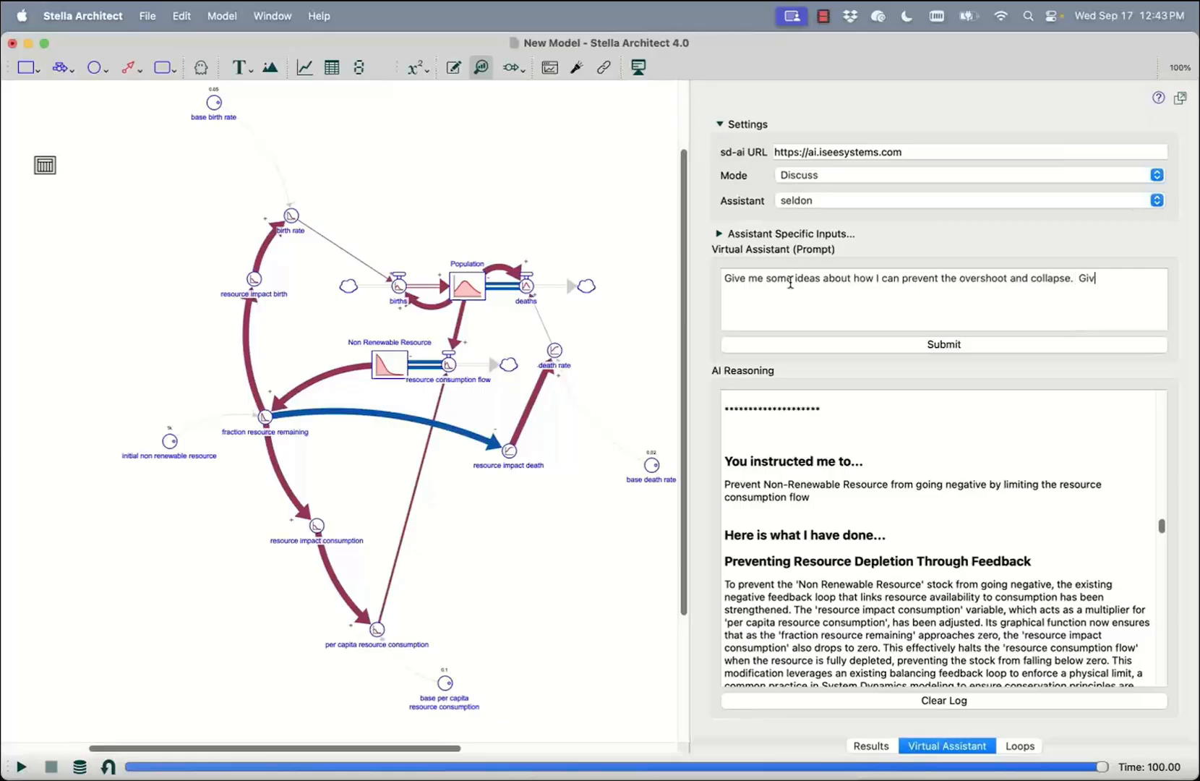
type("e me those ideas in ")
type("a concic")
key("BackSpace")
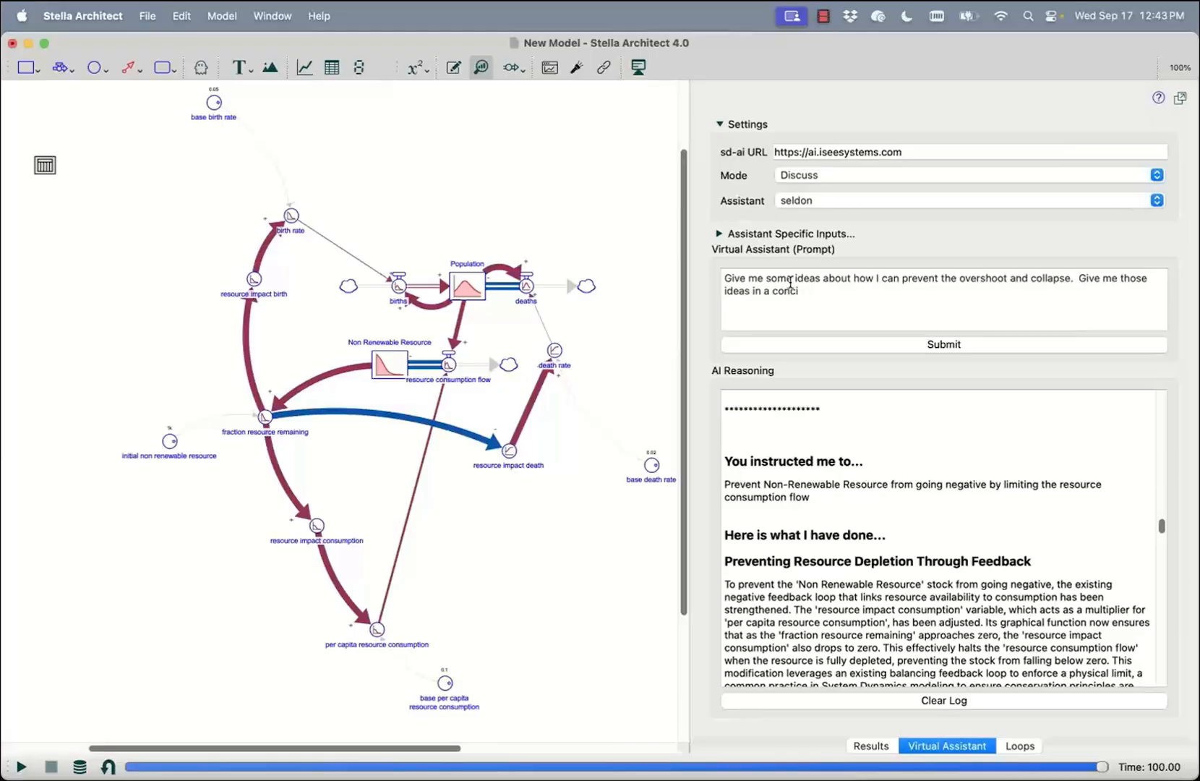
type("se bulleted list.  I wan")
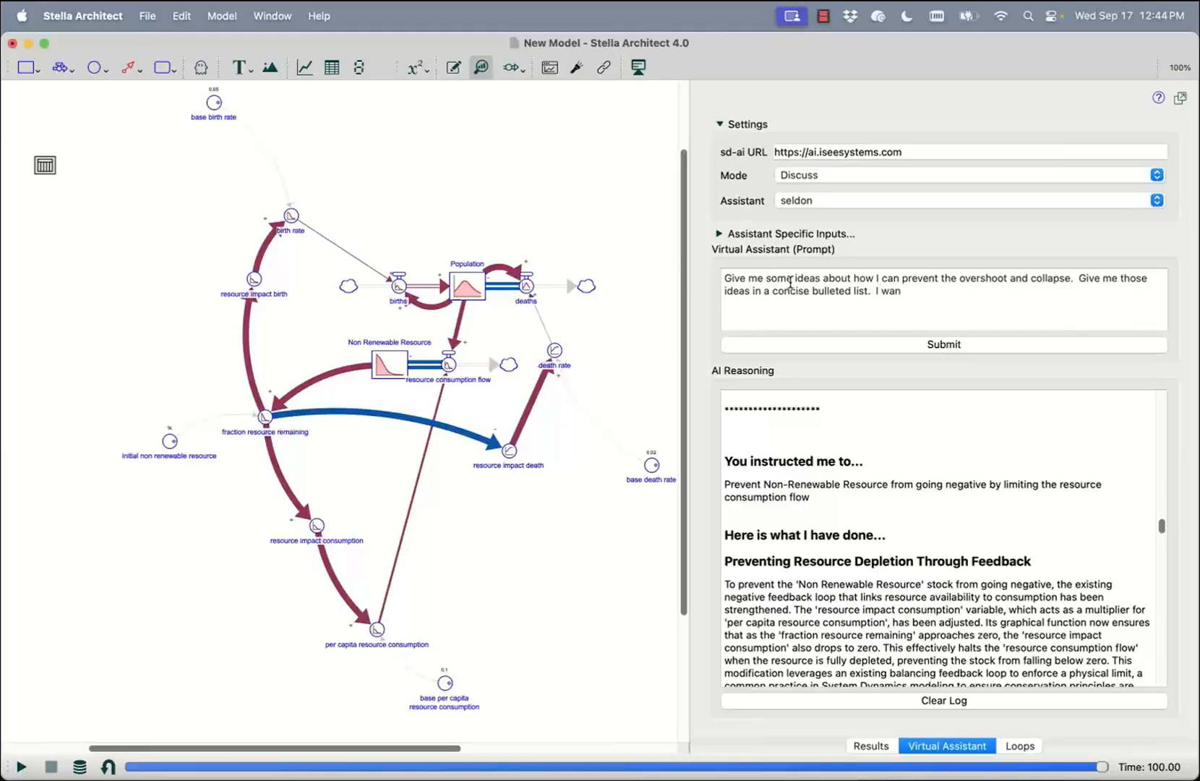
- Extend the prompt to request a short policy explanation and a longer one on how the policy may change the model's behavior, and submit it
type("t a short explanation of the policy, an")
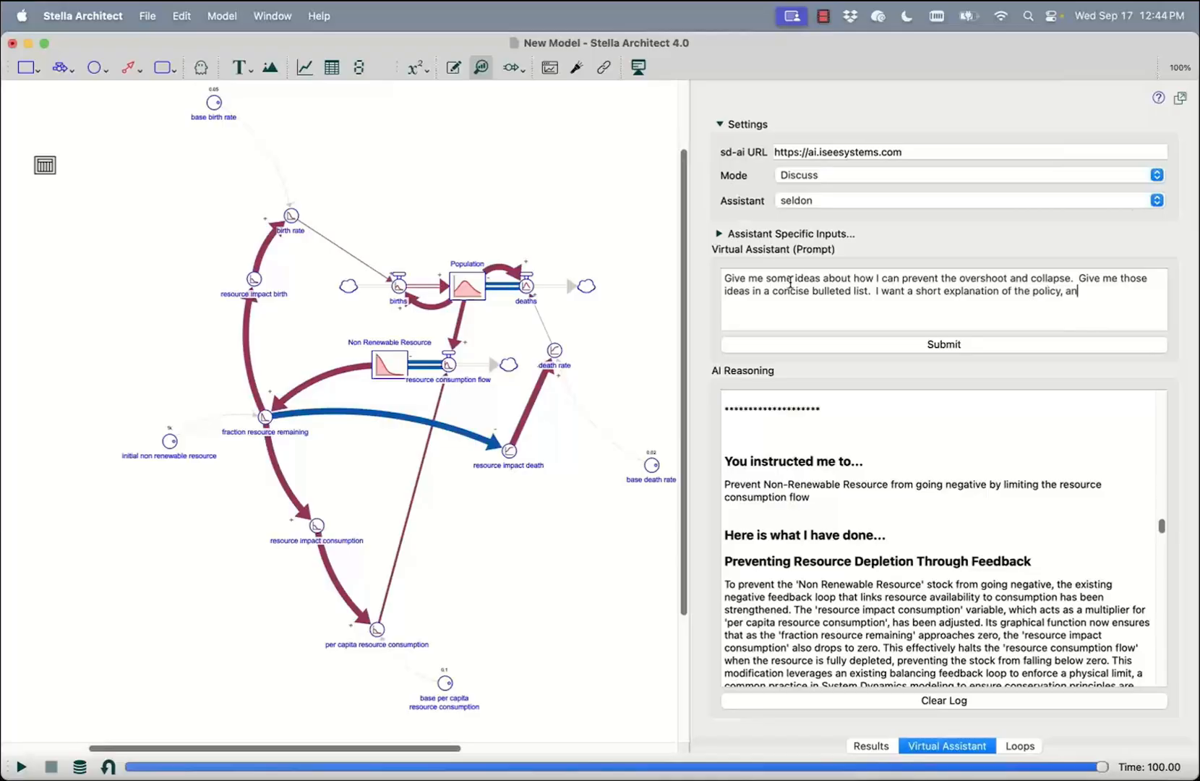
key("BackSpace")
type("s well as a longer explanation for ")
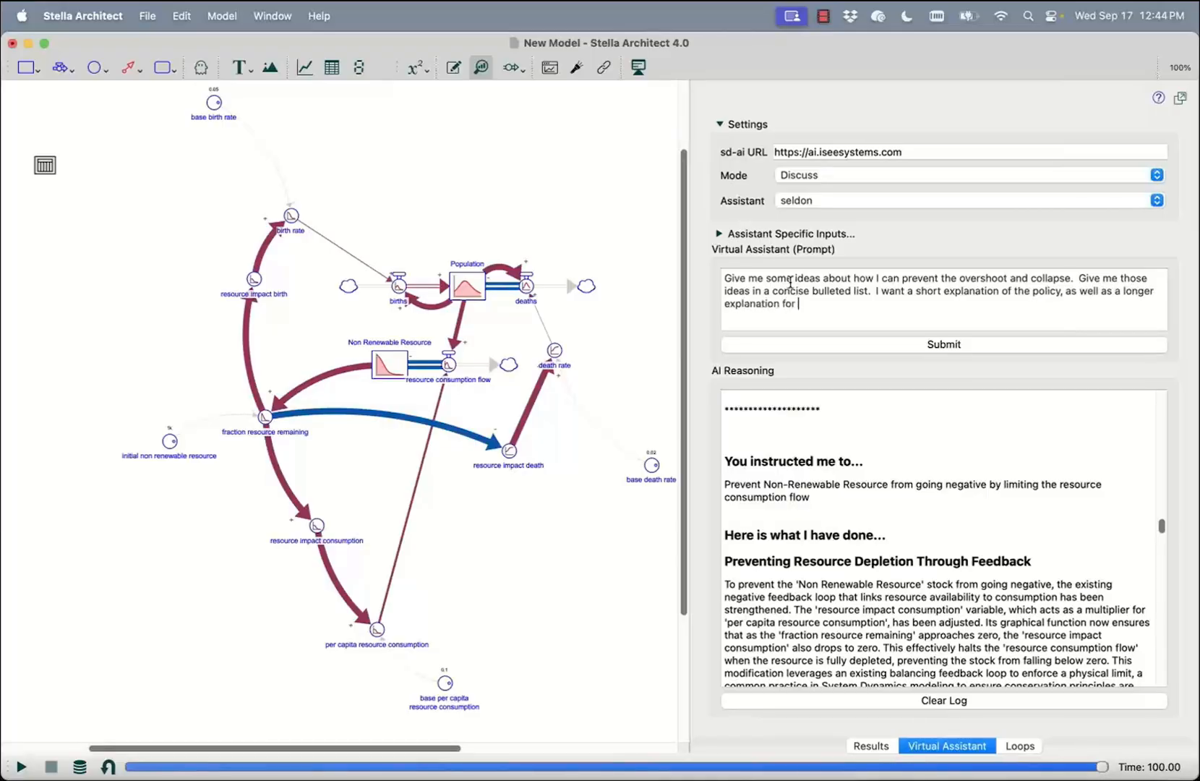
type("you think that policy may change the behavior of f")
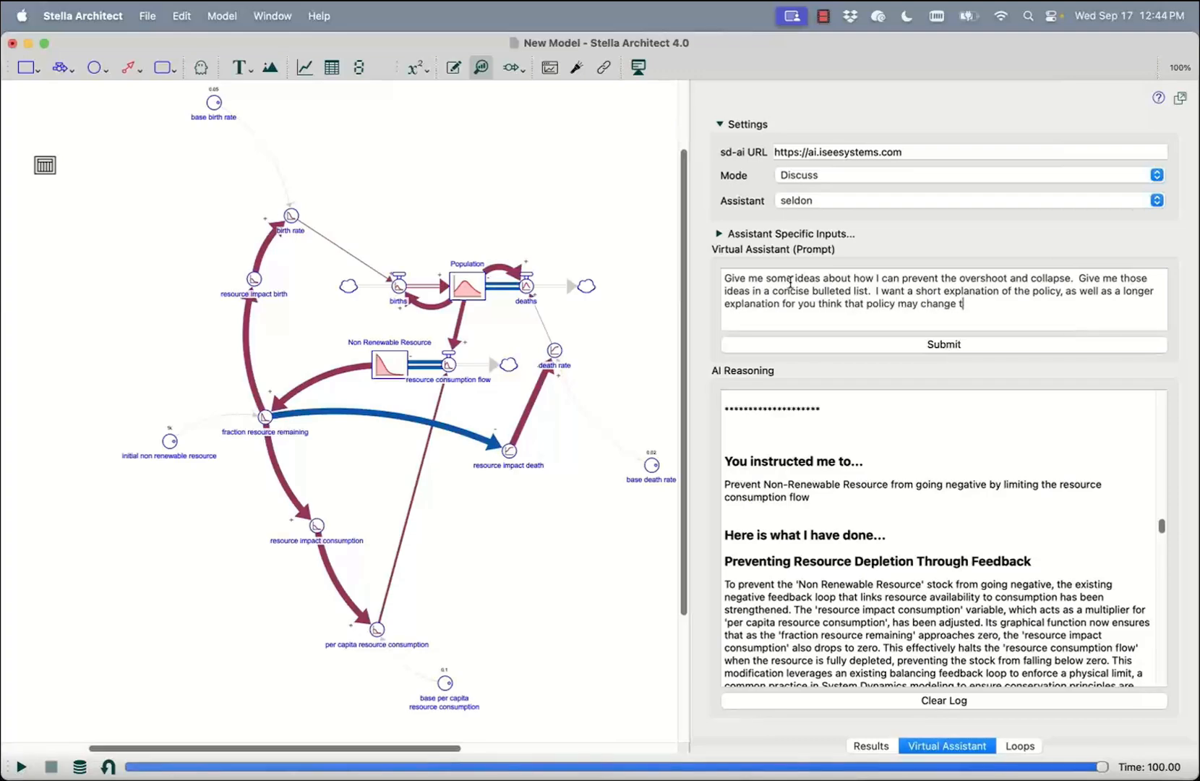
key("BackSpace")
type("this sy")
key("BackSpace")
key("BackSpace")
type("model.")
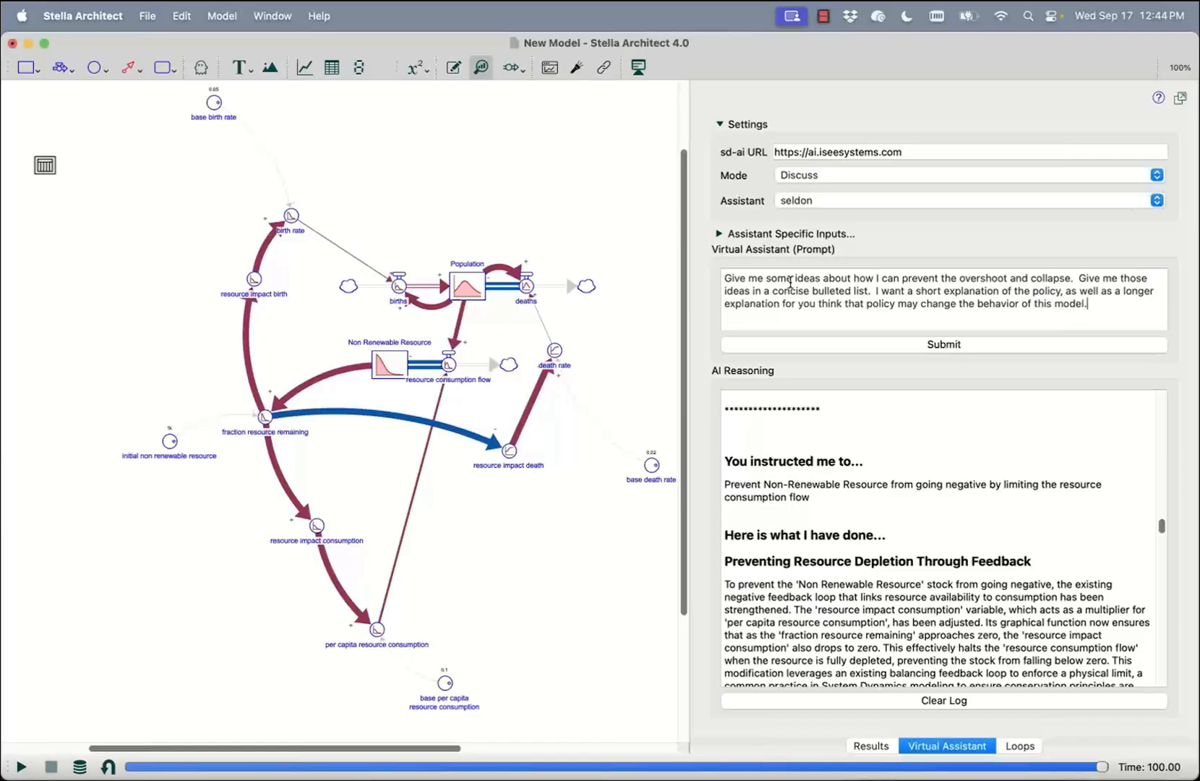
left_click(822, 345)
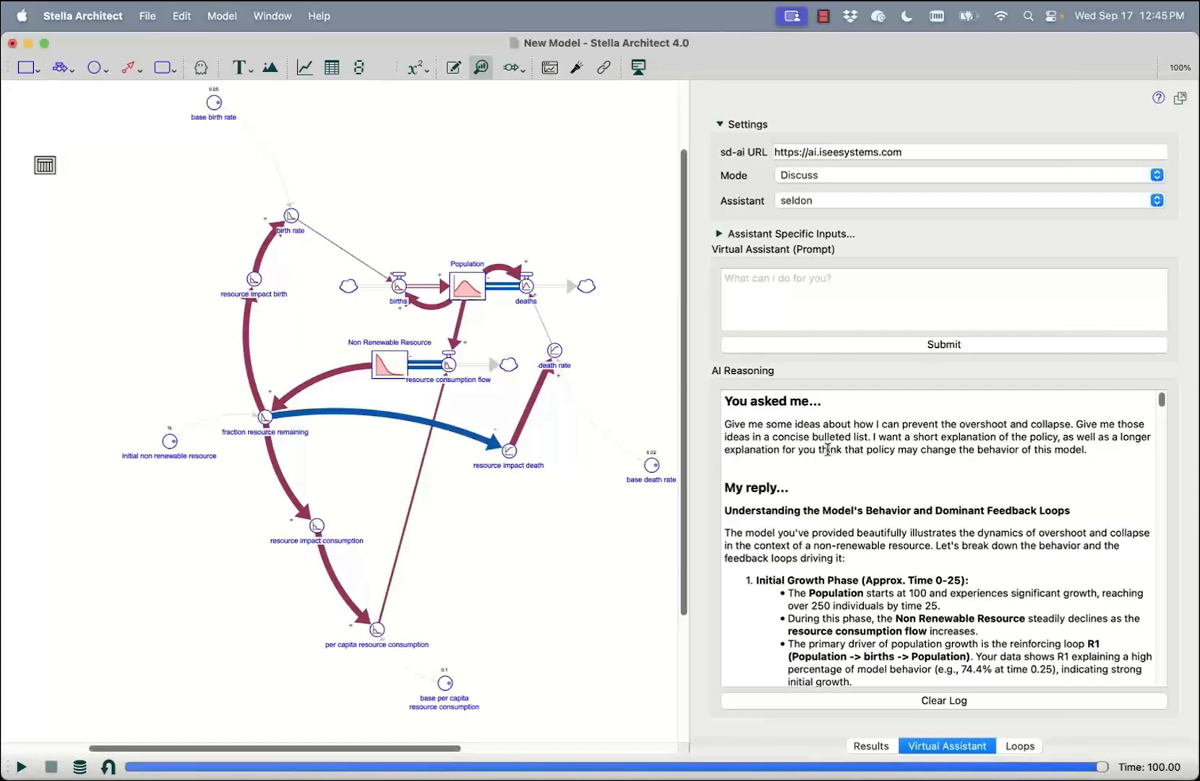
- Read the assistant's reply from the behavior overview through the "Reduce Base Birth Rate" policy, highlighting its title and its short and longer explanations
scroll(829, 448, "down", 2)
scroll(829, 448, "down", 2)
scroll(825, 445, "up", 4)
scroll(815, 446, "down", 15)
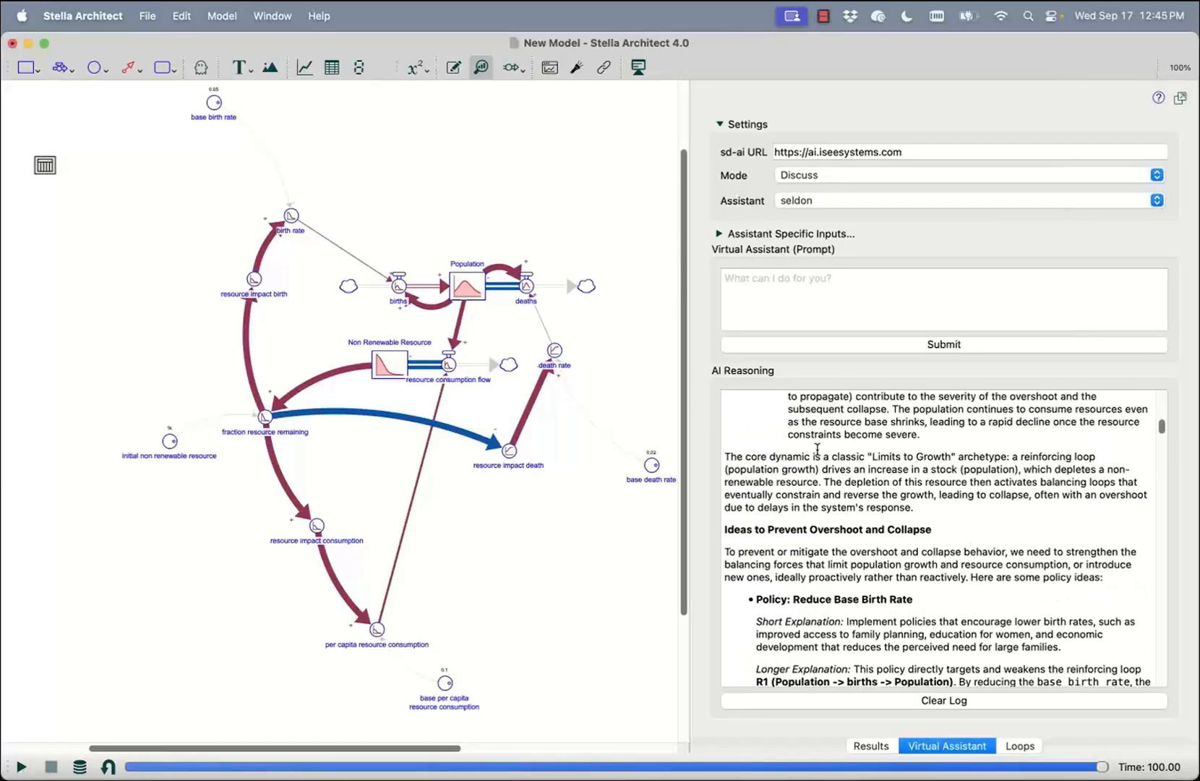
scroll(818, 449, "down", 4)
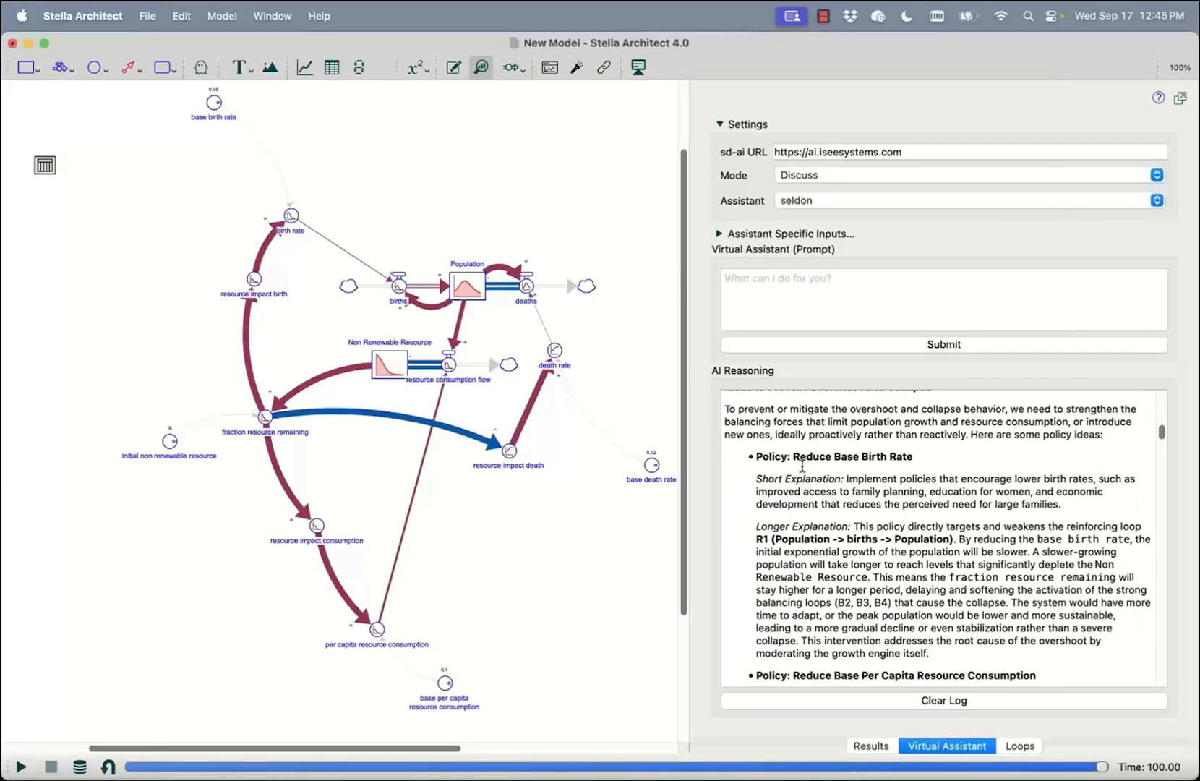
left_click_drag(756, 457, 913, 457)
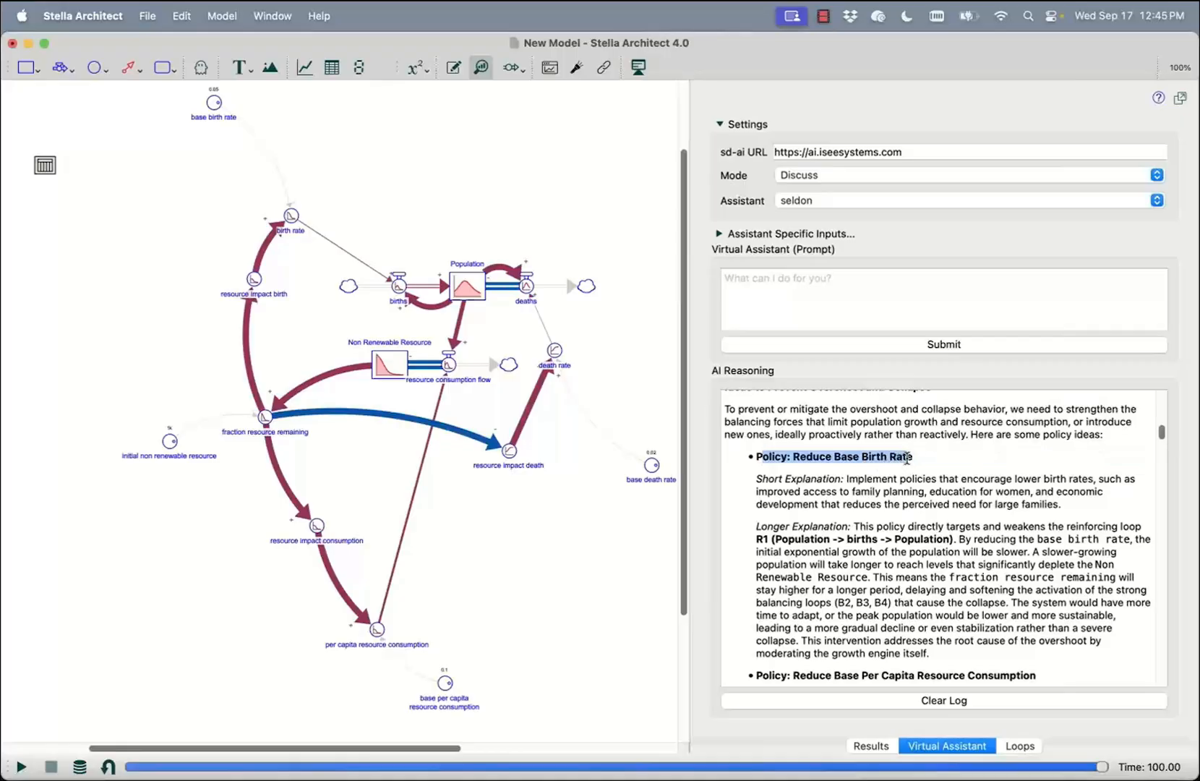
left_click_drag(847, 480, 1106, 500)
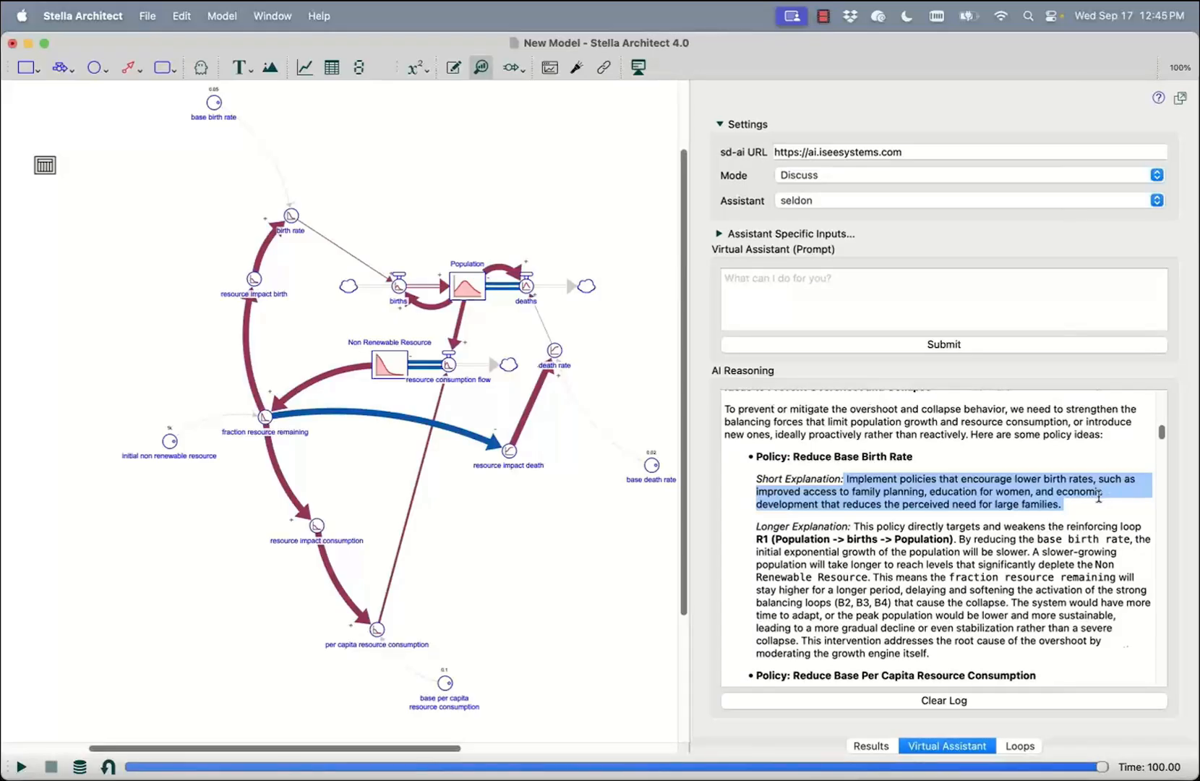
scroll(1099, 496, "down", 3)
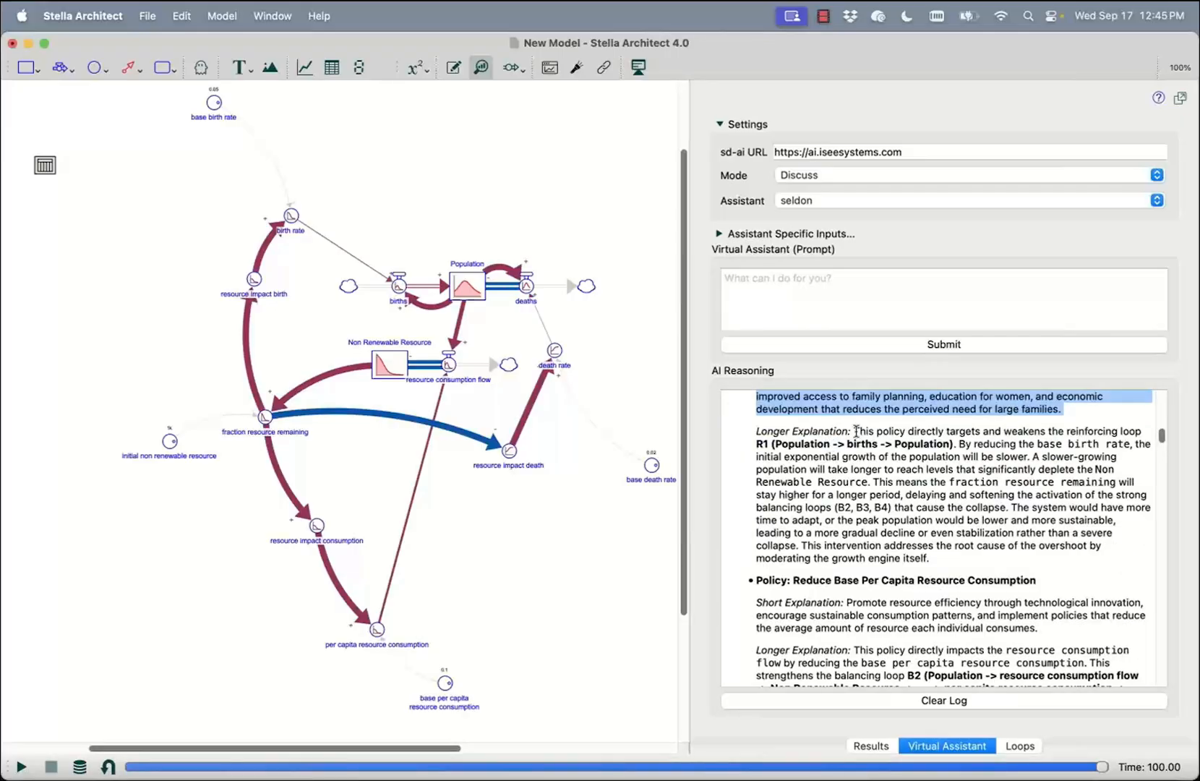
left_click_drag(854, 432, 1134, 444)
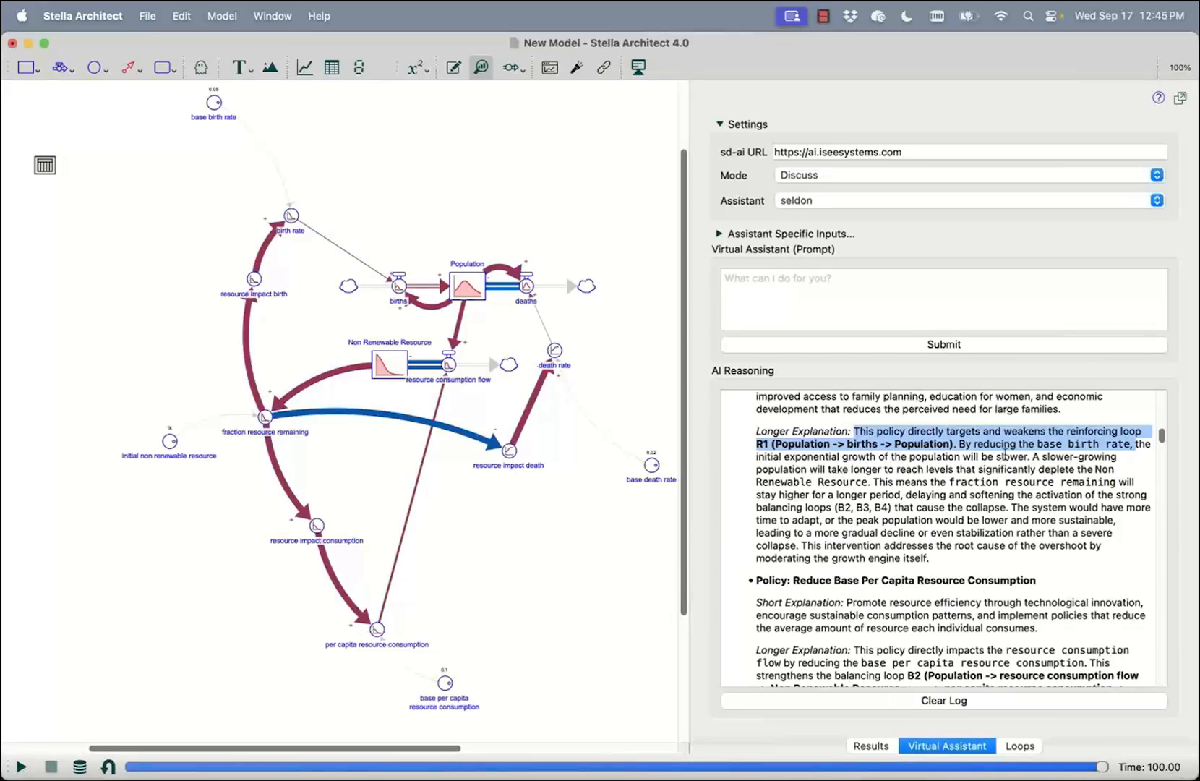
scroll(1003, 459, "down", 1)
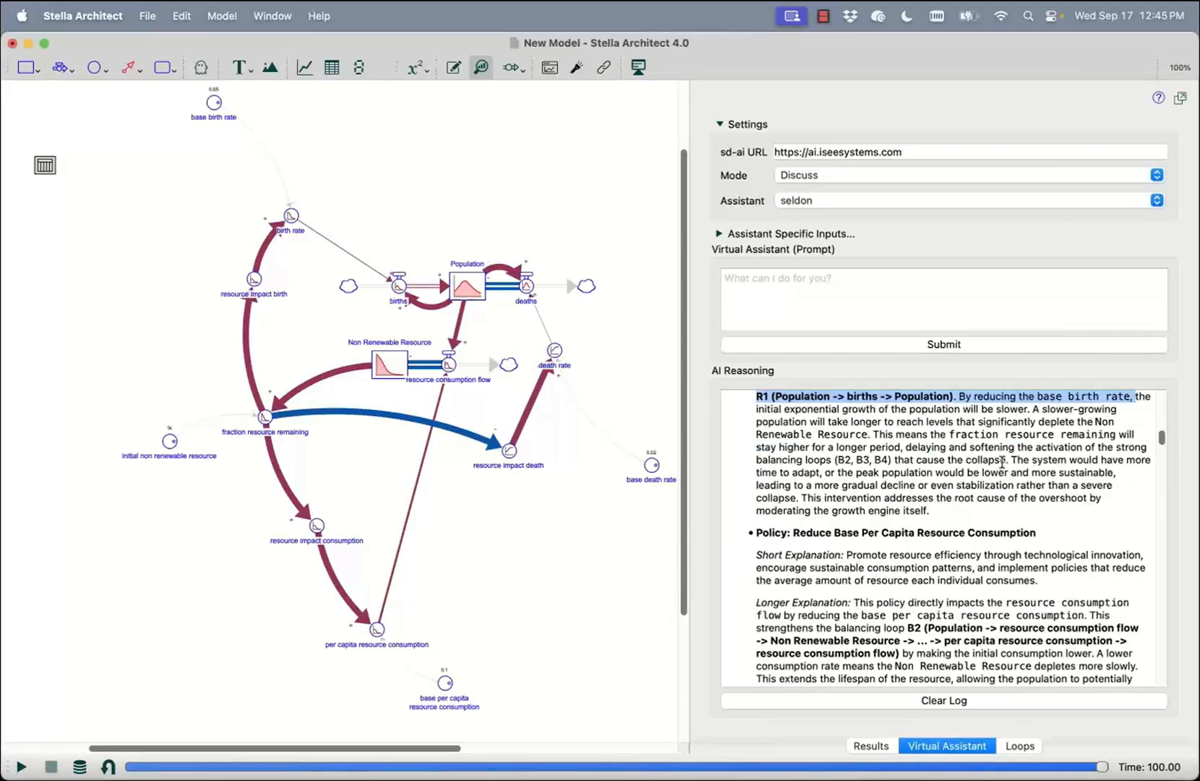
- Examine the "Reduce Base Per Capita Resource Consumption" policy, highlighting its short explanation and the B2 loop reasoning in the longer one
left_click(838, 541)
scroll(894, 538, "down", 2)
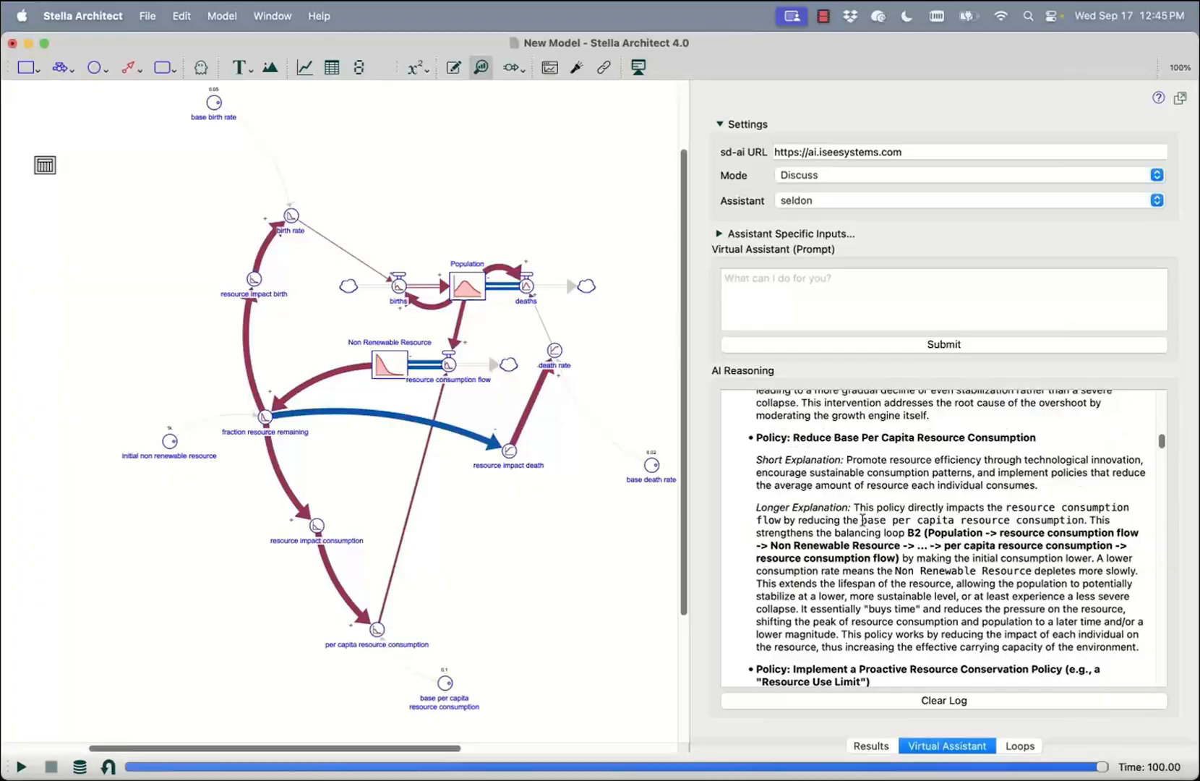
left_click_drag(848, 460, 1004, 477)
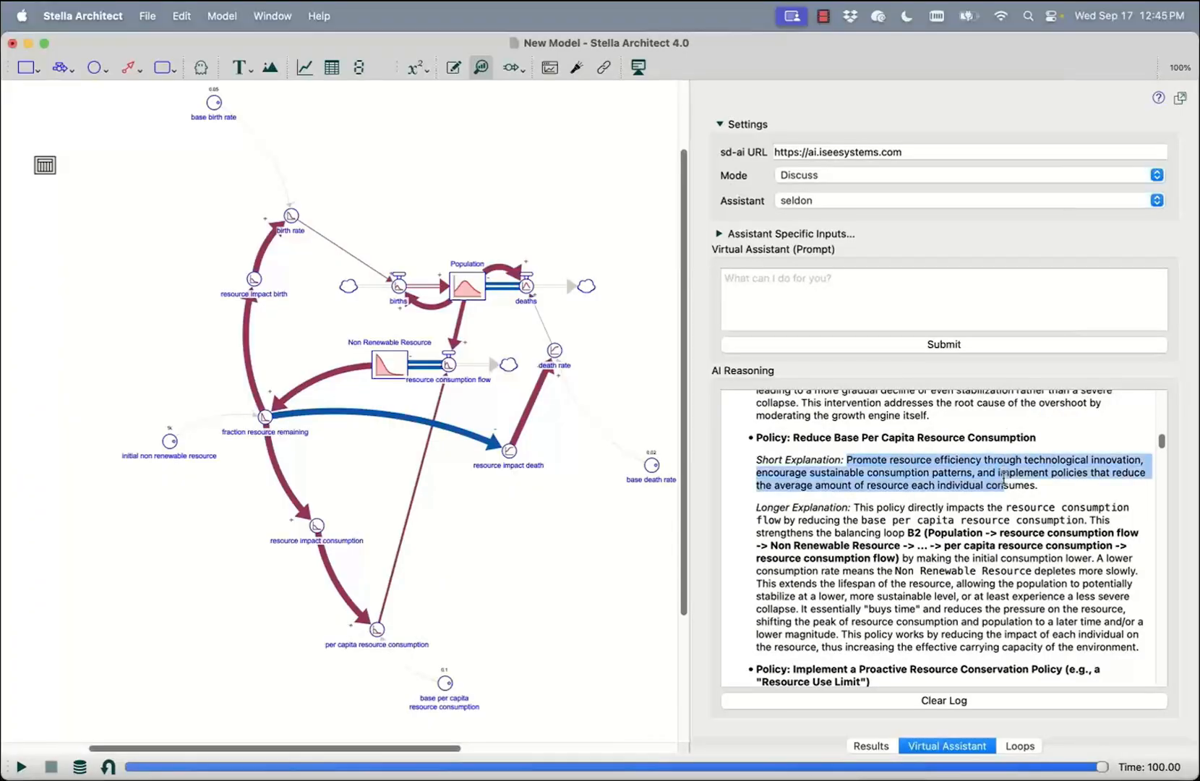
scroll(1001, 479, "down", 1)
left_click(911, 494)
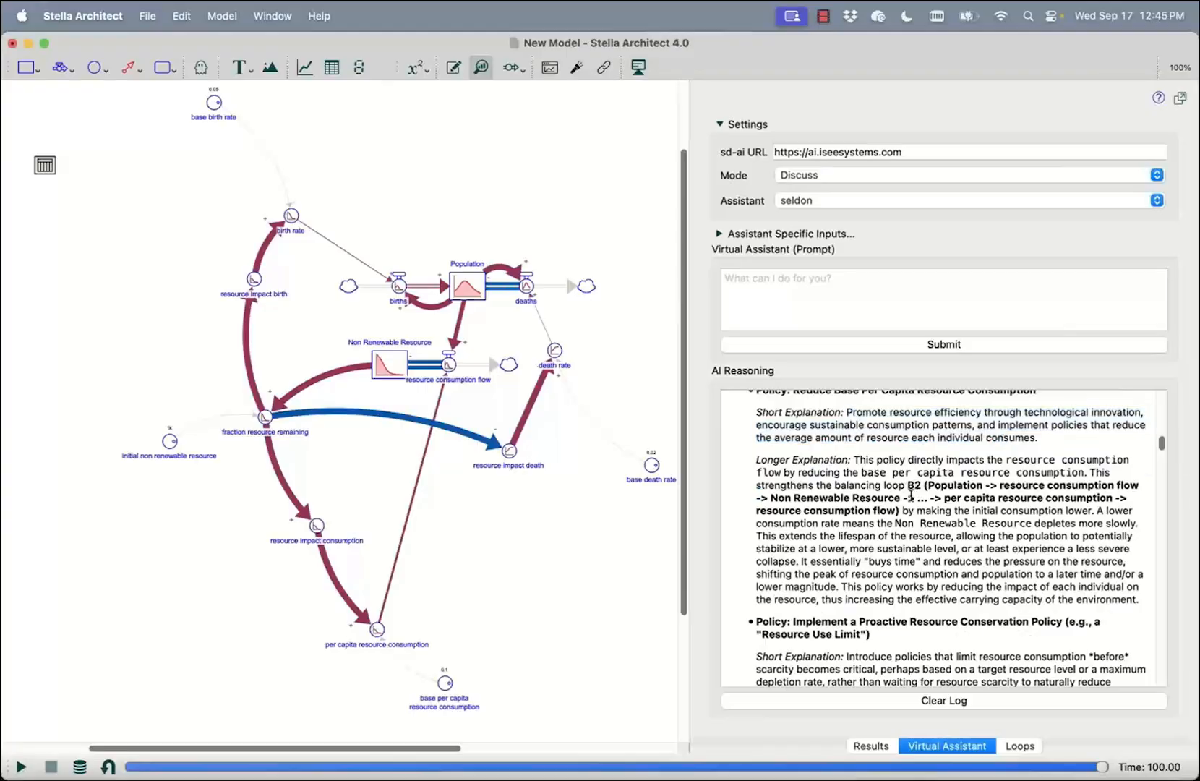
left_click_drag(911, 494, 880, 510)
- Examine the "Proactive Resource Conservation Policy" idea, highlighting its name and reading its short and longer explanations
scroll(911, 512, "down", 4)
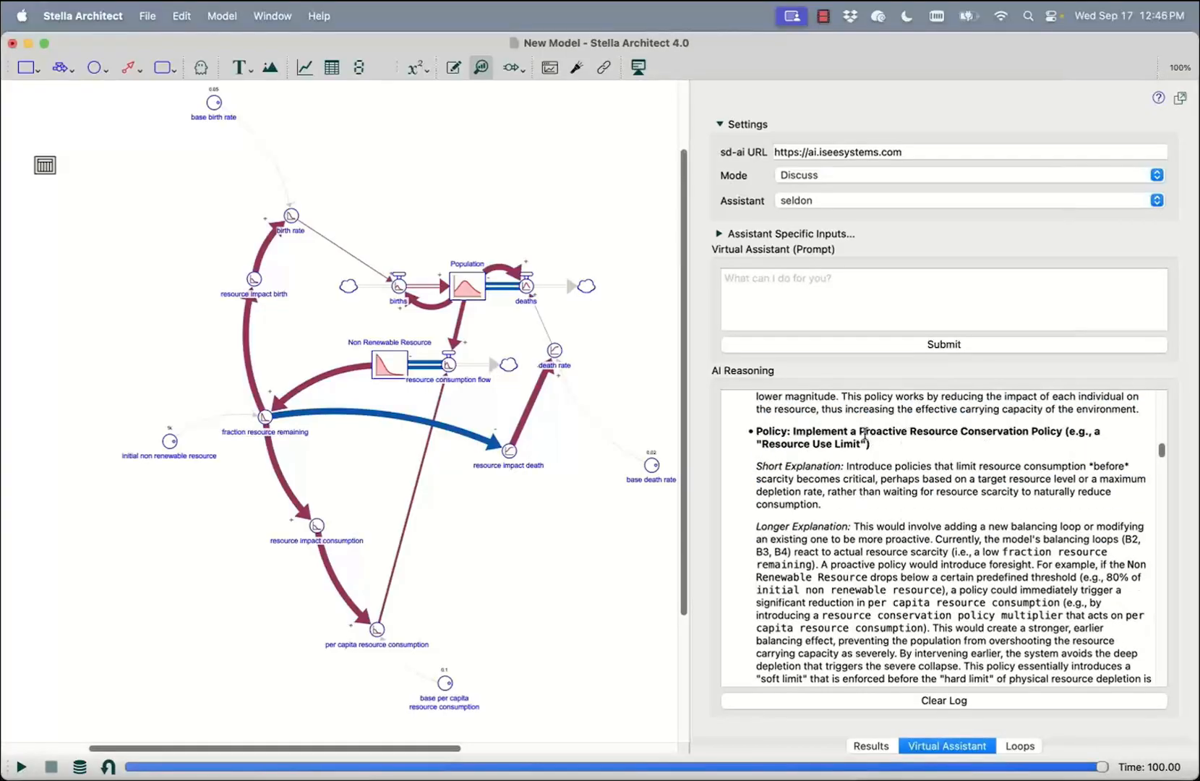
left_click_drag(864, 434, 1044, 432)
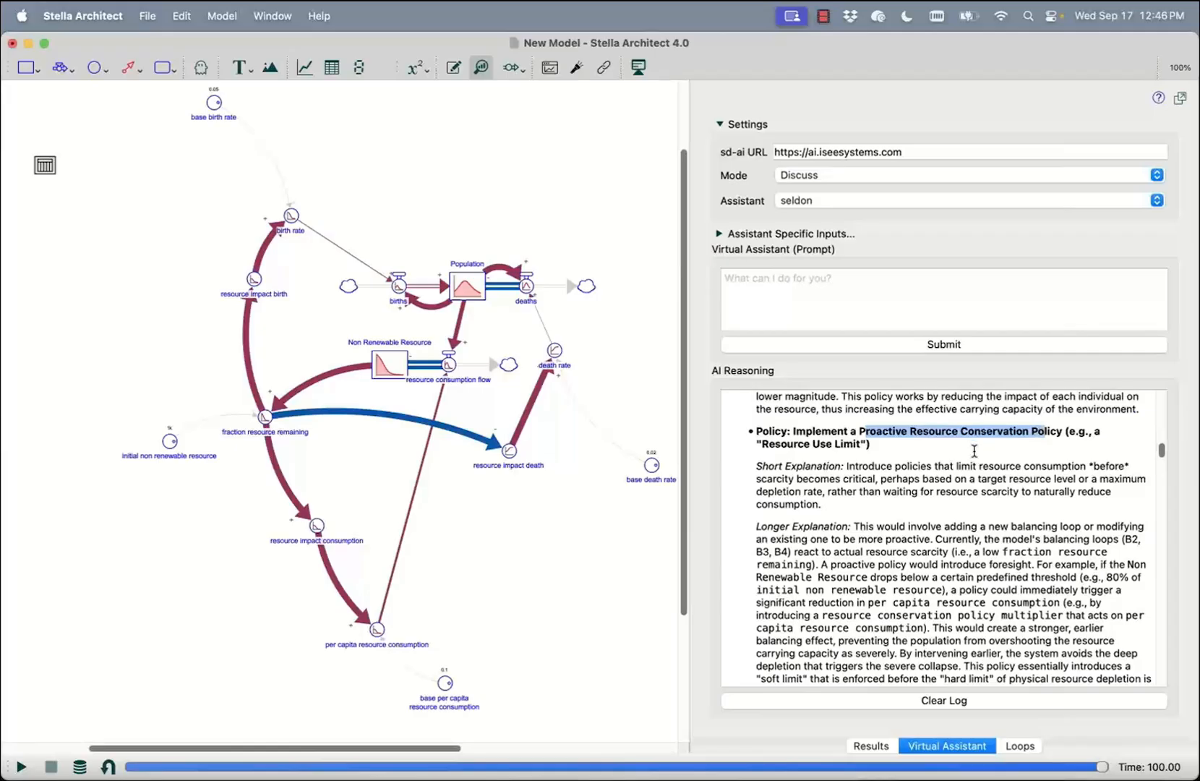
scroll(969, 454, "down", 2)
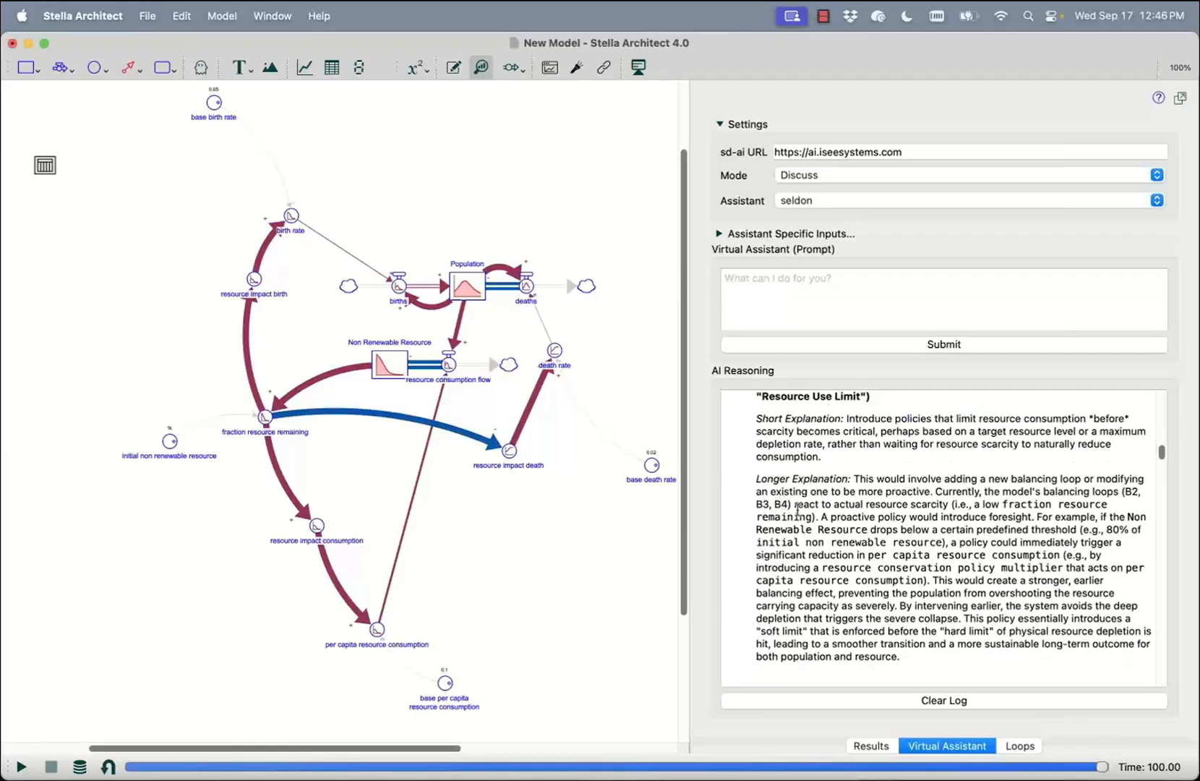
scroll(801, 544, "down", 2)
scroll(804, 537, "up", 3)
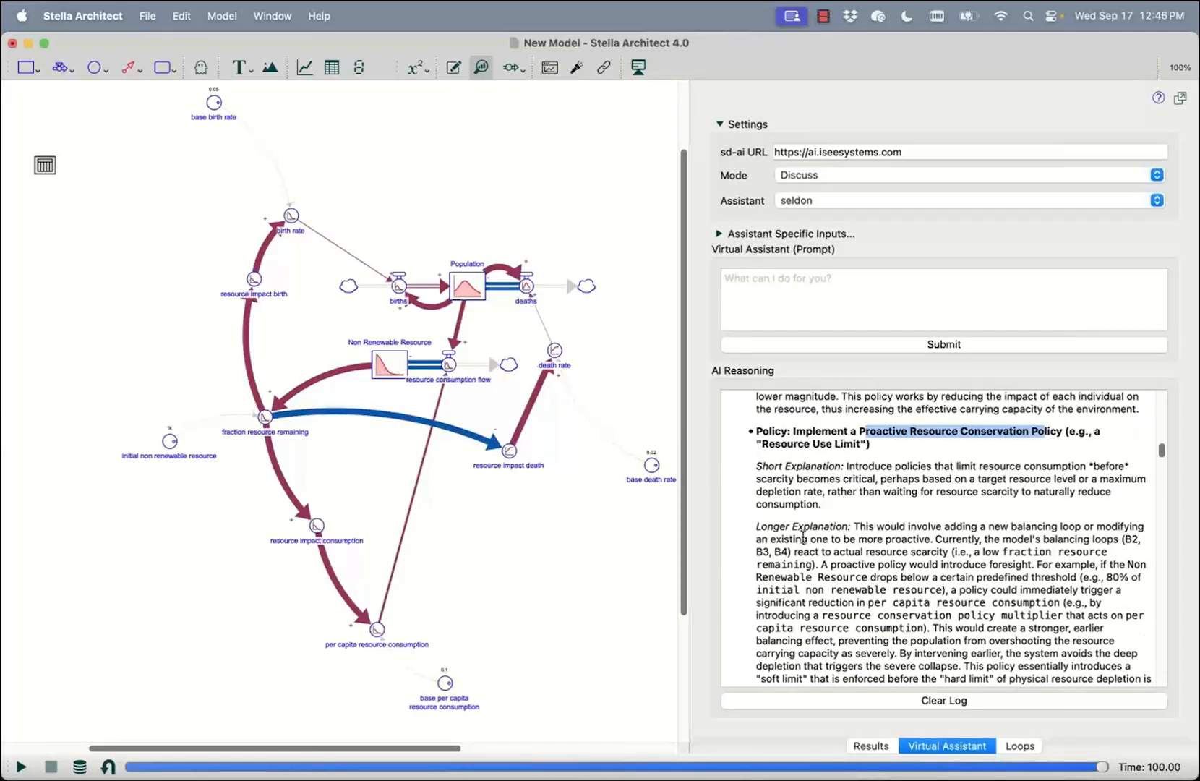
scroll(802, 537, "up", 2)
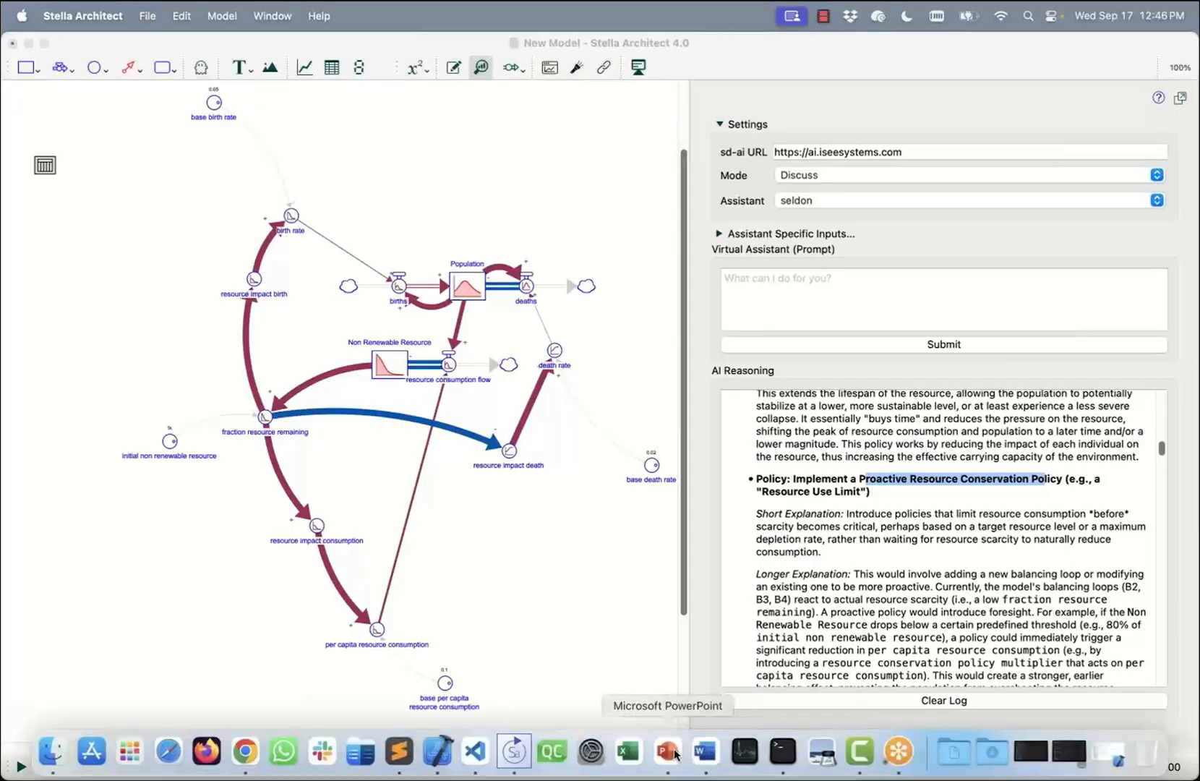
- Switch to PowerPoint and present slide 13, "Useful Resources...", as a slide show
left_click(712, 749)
left_click(31, 461)
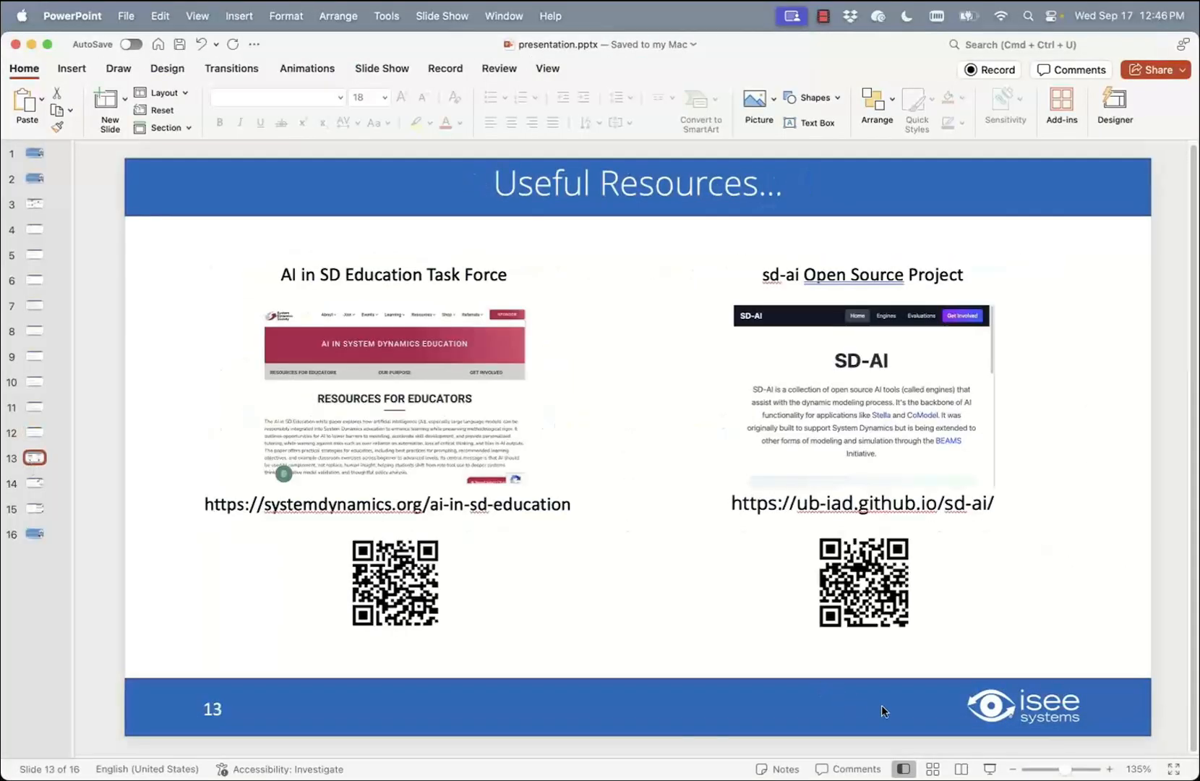
left_click(992, 769)
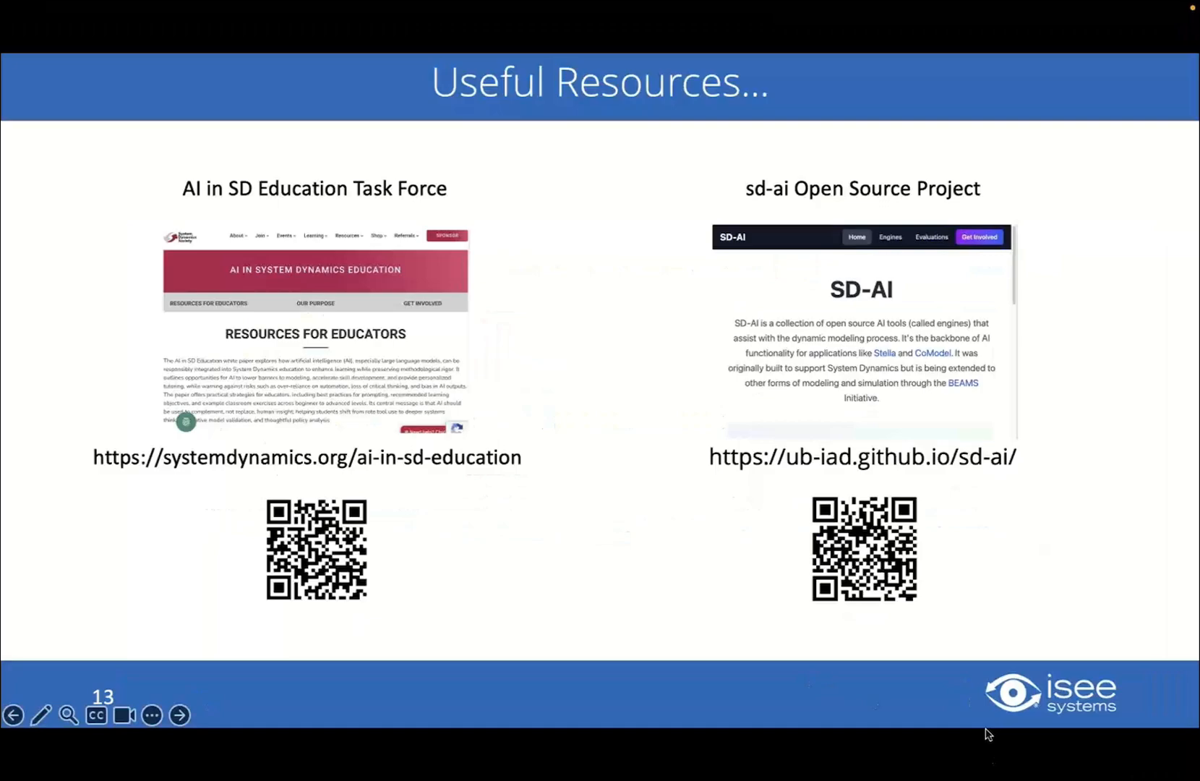
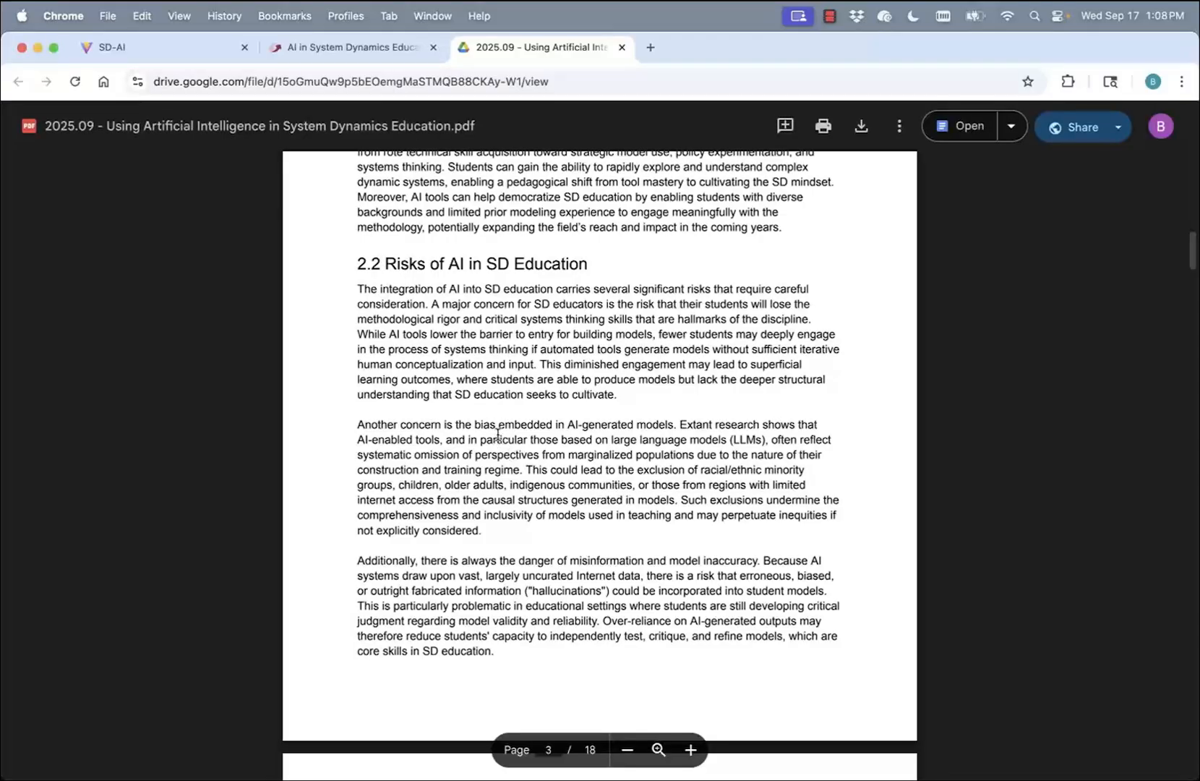
- Read section 2.2, "Risks of AI in SD Education", in the white paper PDF, through its continuation on page 4
scroll(497, 437, "down", 1)
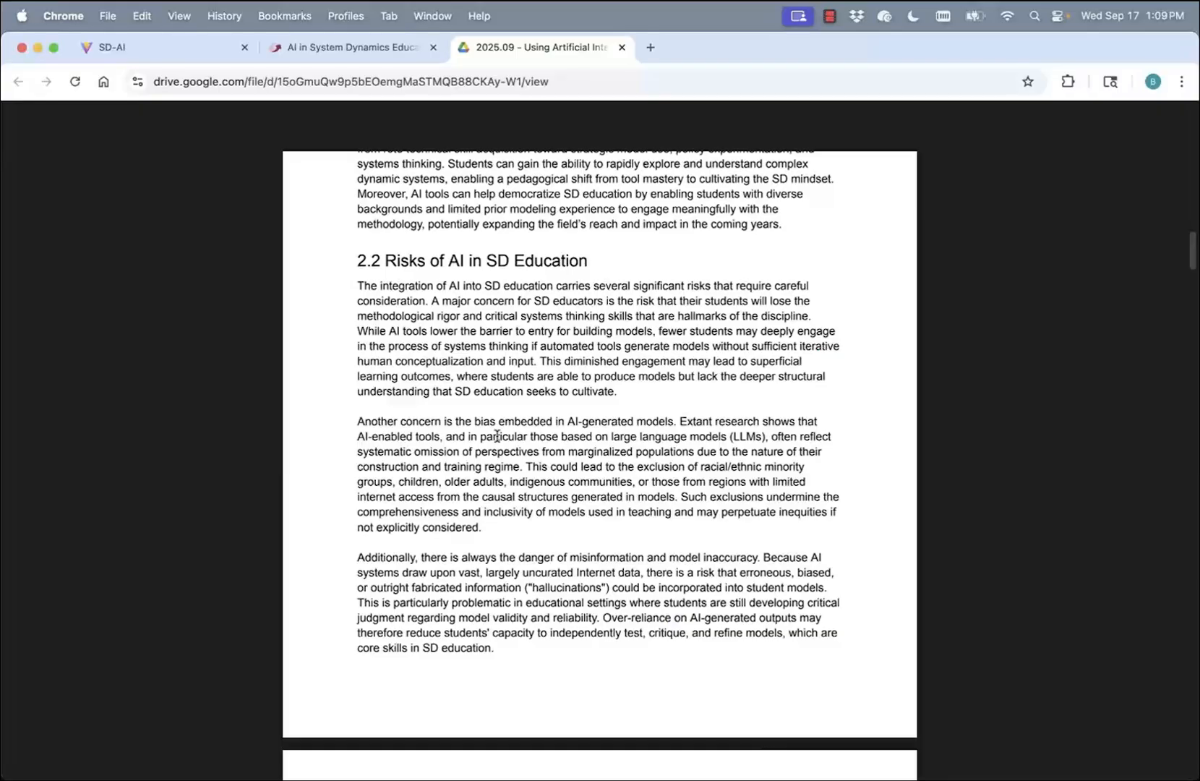
scroll(526, 426, "down", 1)
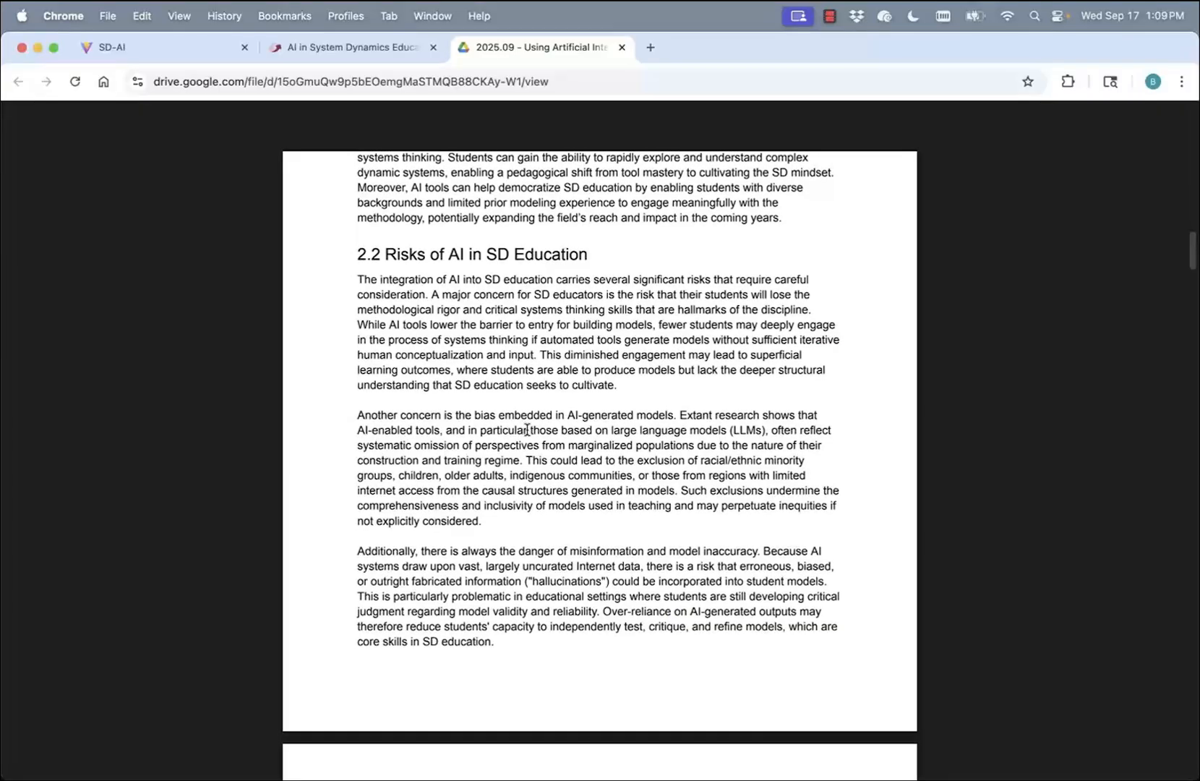
scroll(544, 480, "down", 5)
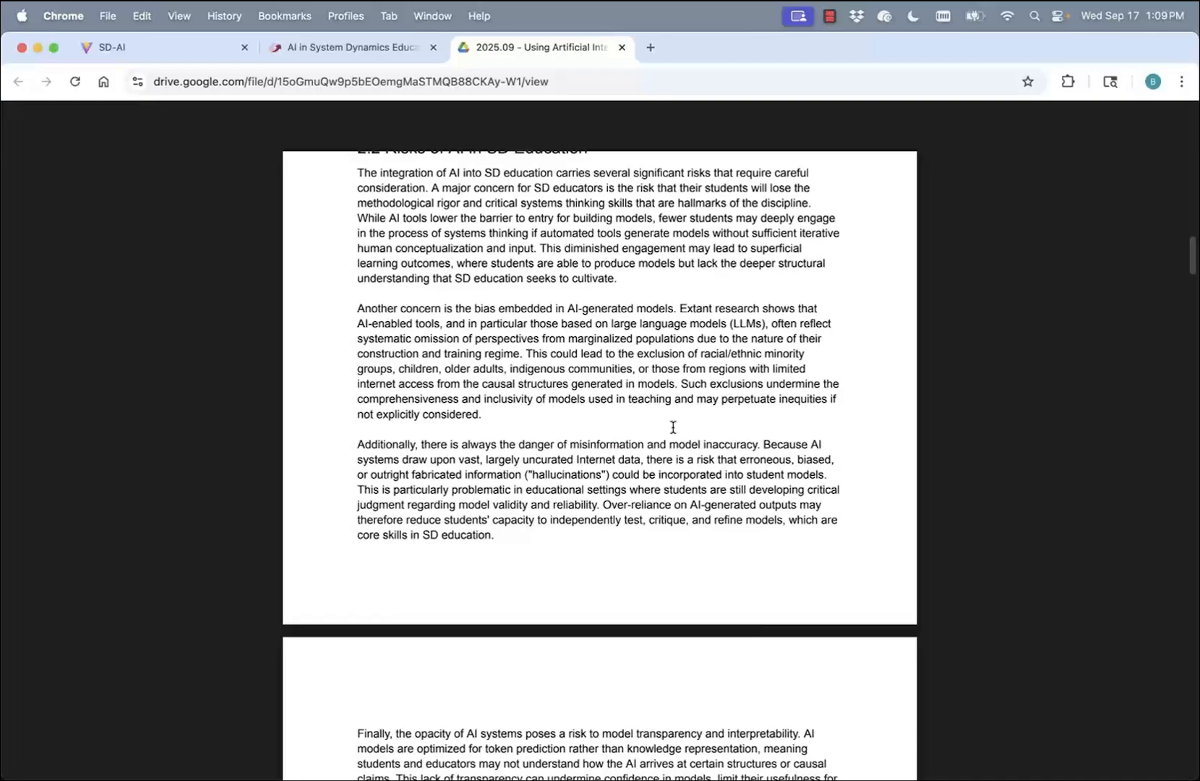
scroll(632, 466, "down", 1)
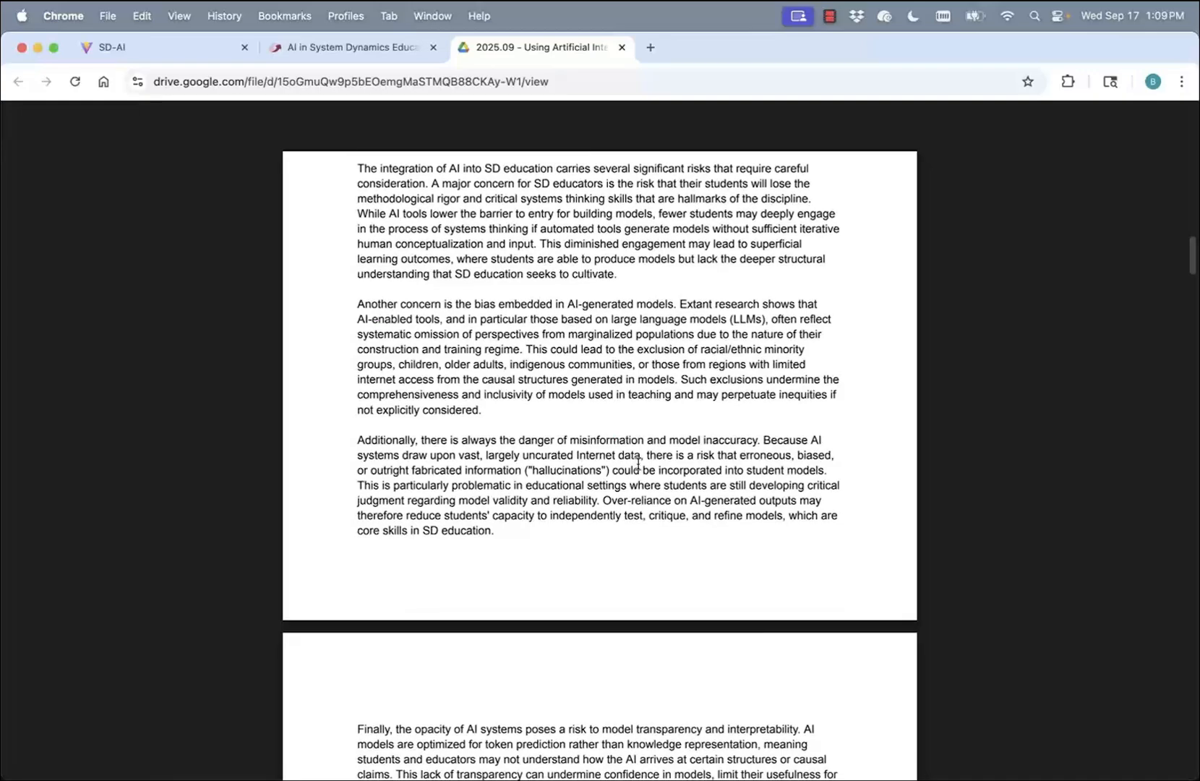
scroll(639, 463, "down", 3)
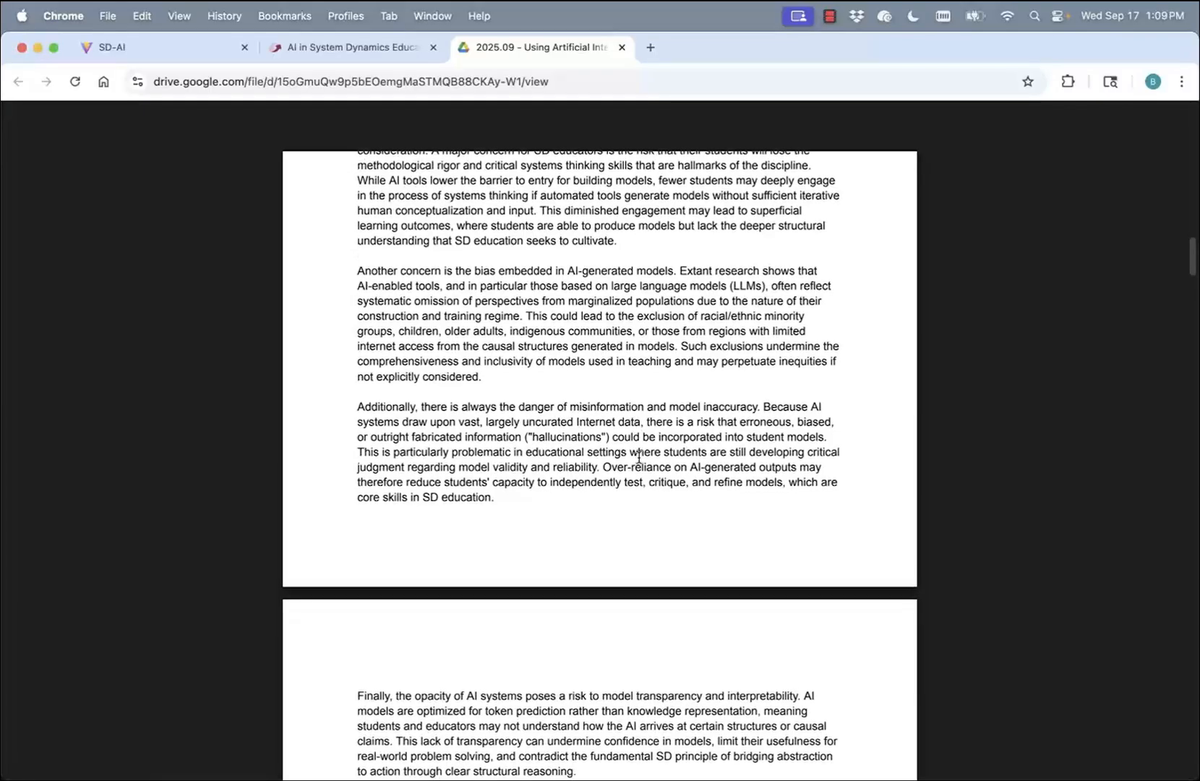
scroll(638, 453, "down", 8)
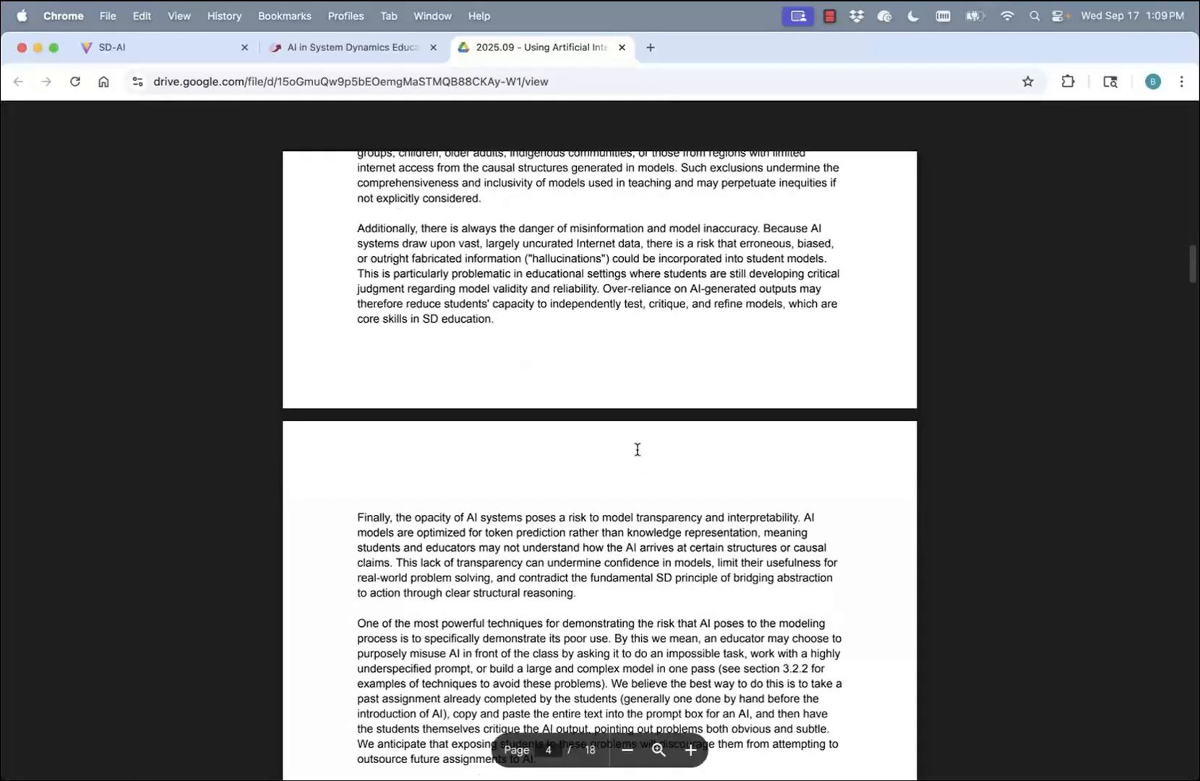
scroll(637, 450, "down", 2)
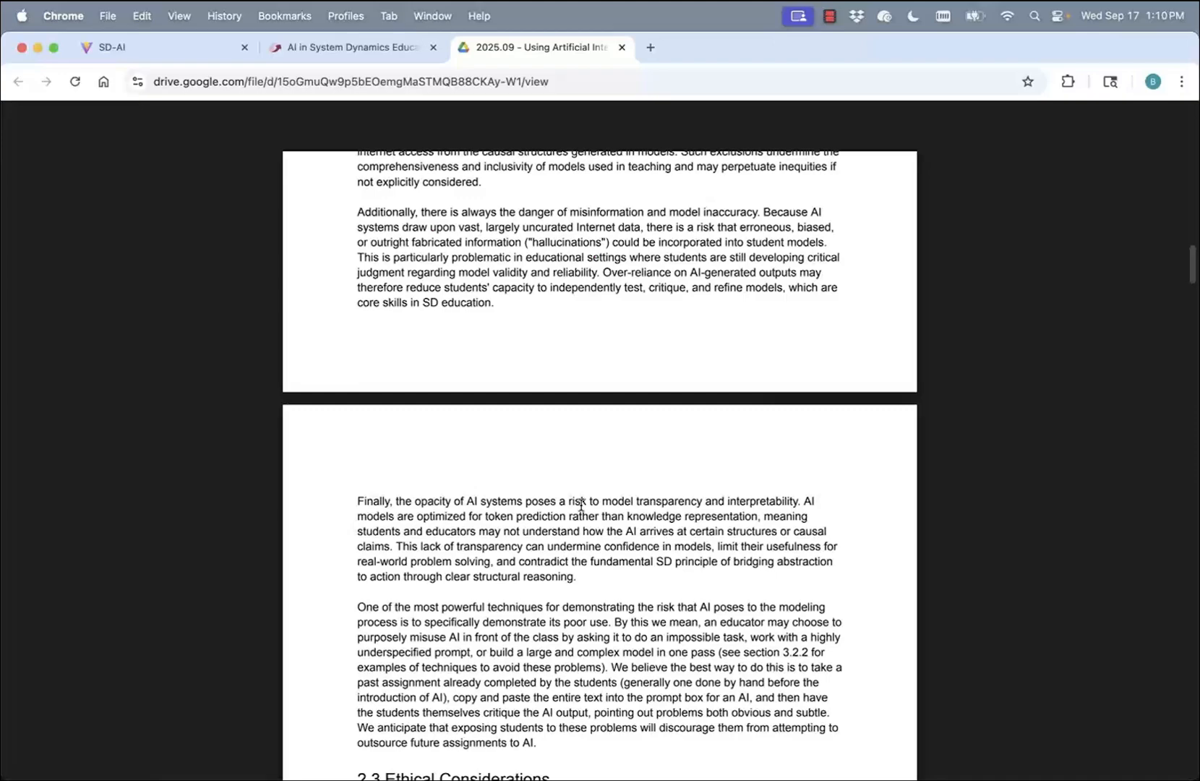
scroll(581, 504, "up", 10)
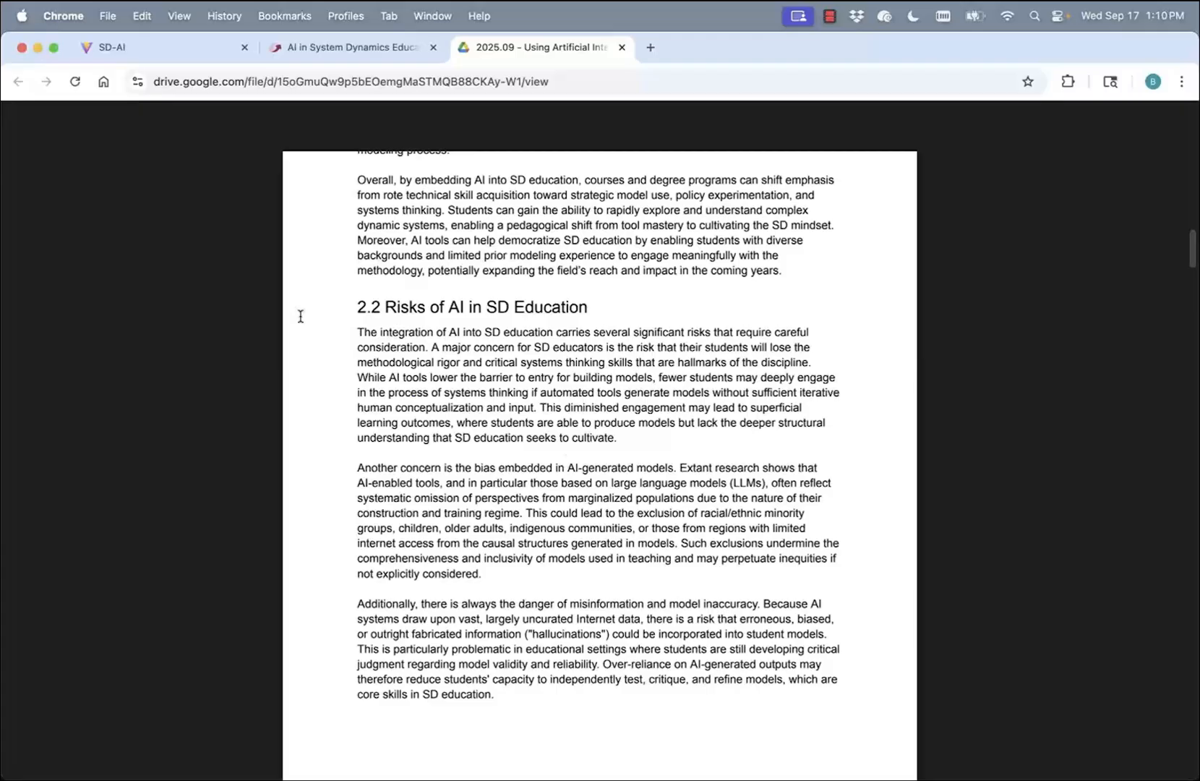
- Open the AI in System Dynamics Education page and review its task force sign-up and upcoming monthly meetings, returning to the educator resources
left_click(294, 56)
scroll(501, 434, "down", 15)
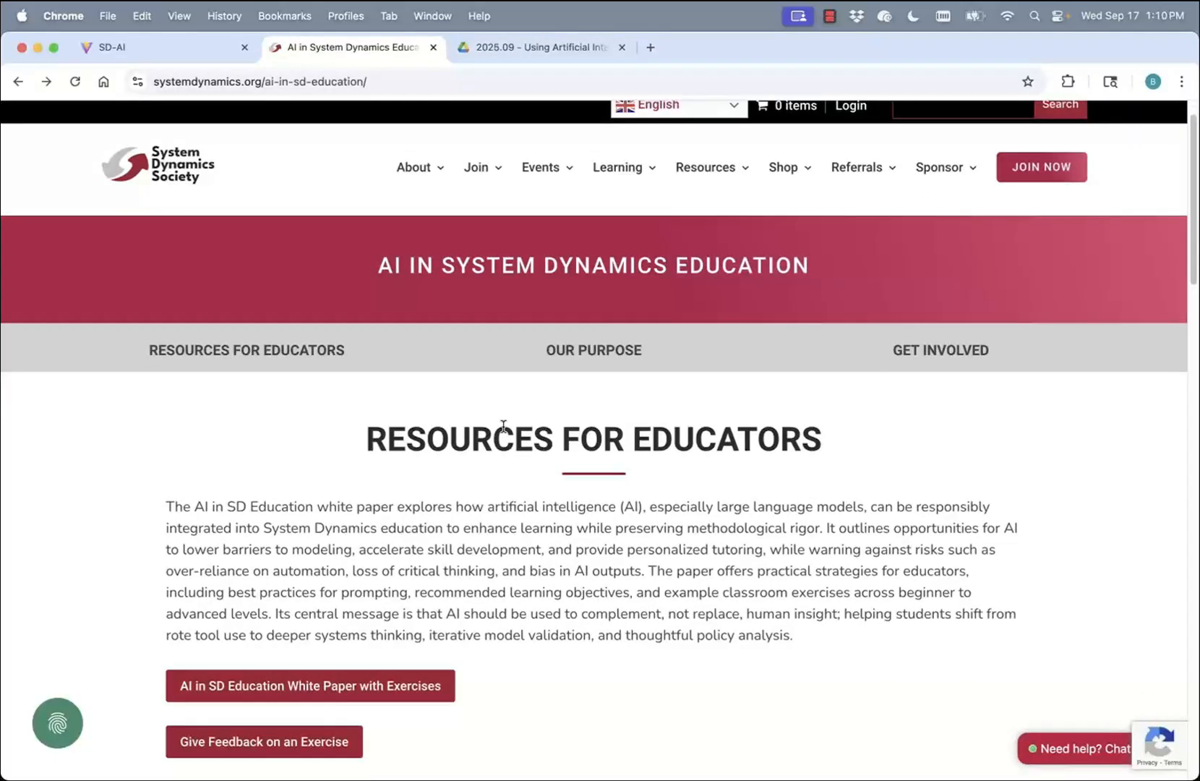
scroll(501, 438, "up", 2)
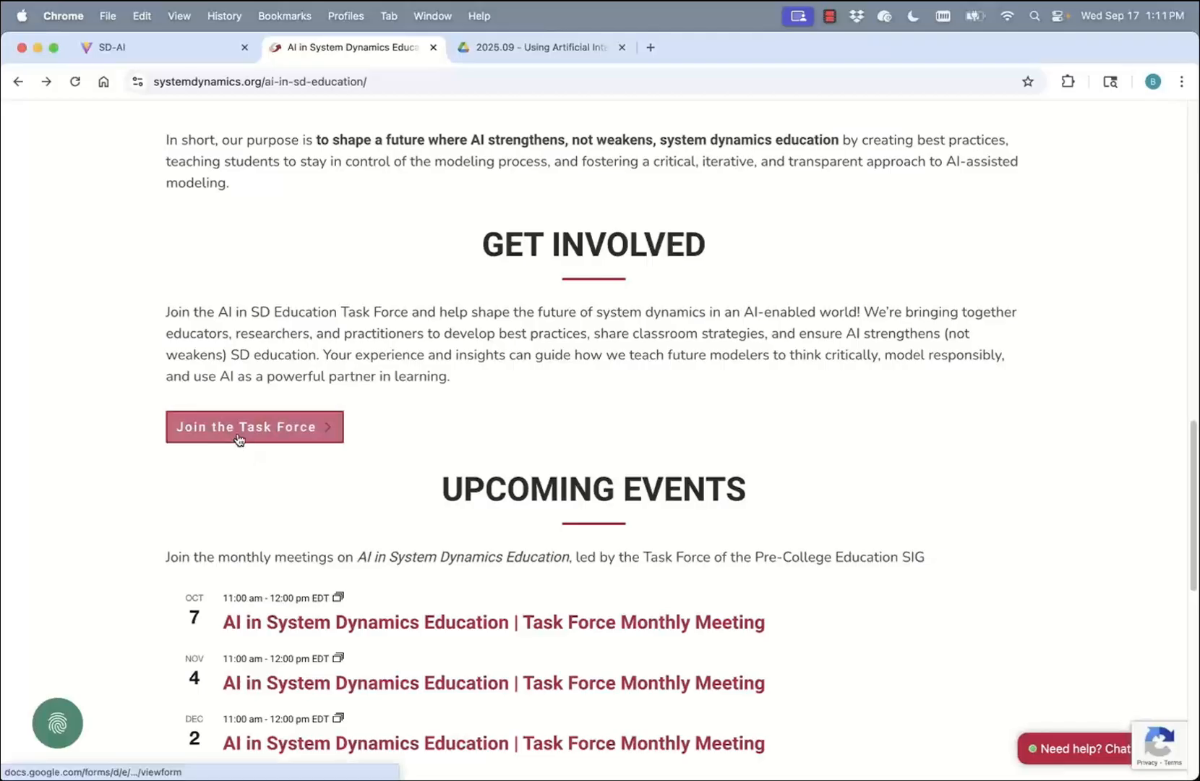
scroll(471, 426, "down", 1)
scroll(470, 506, "down", 7)
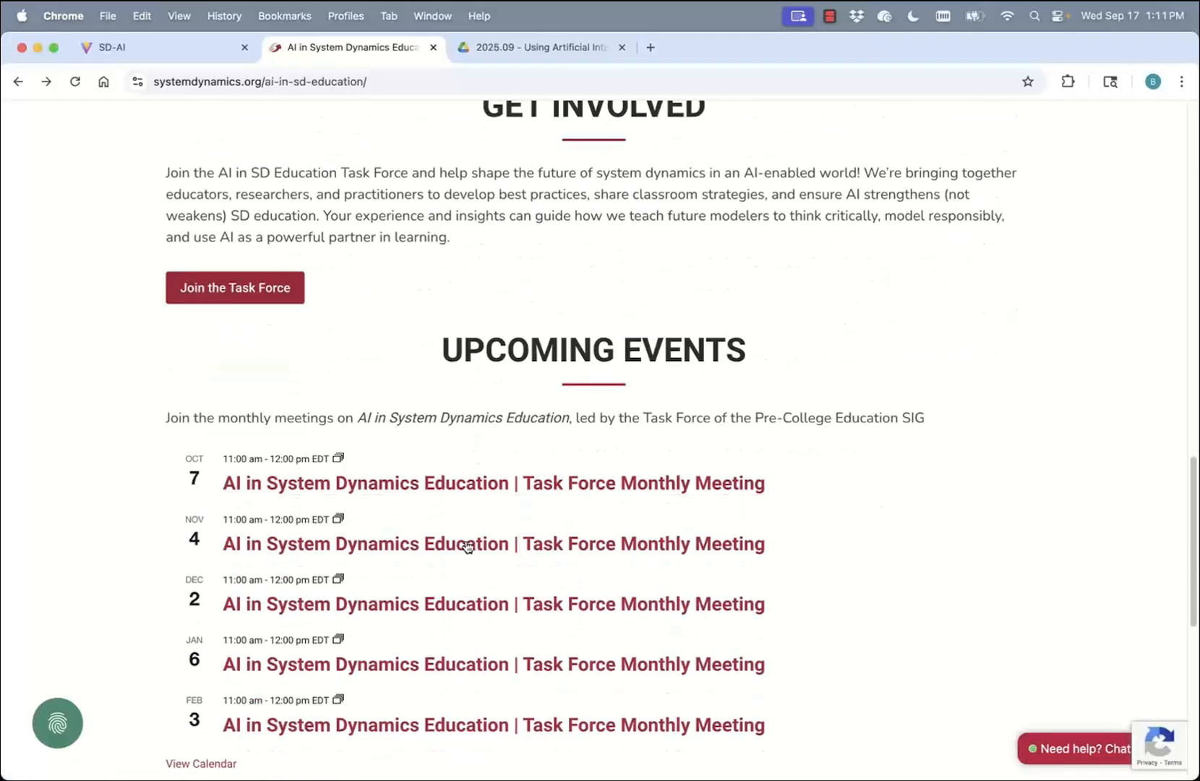
scroll(468, 551, "up", 4)
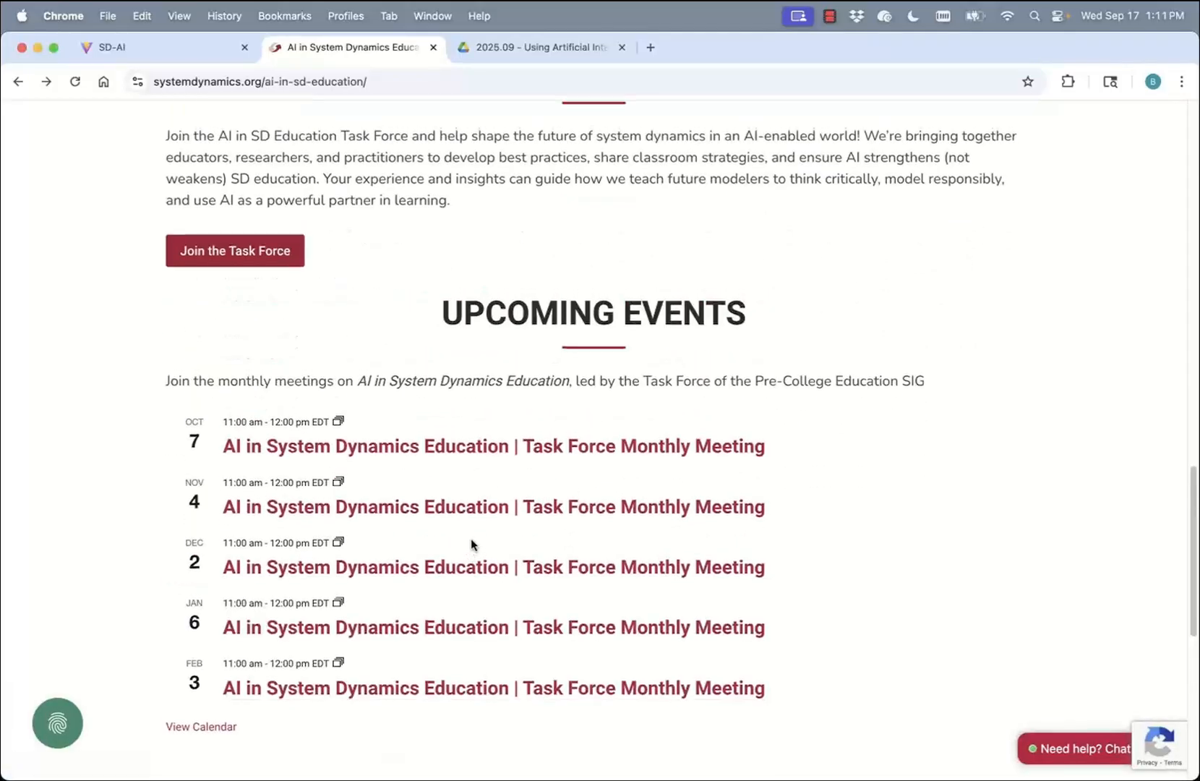
scroll(471, 544, "up", 5)
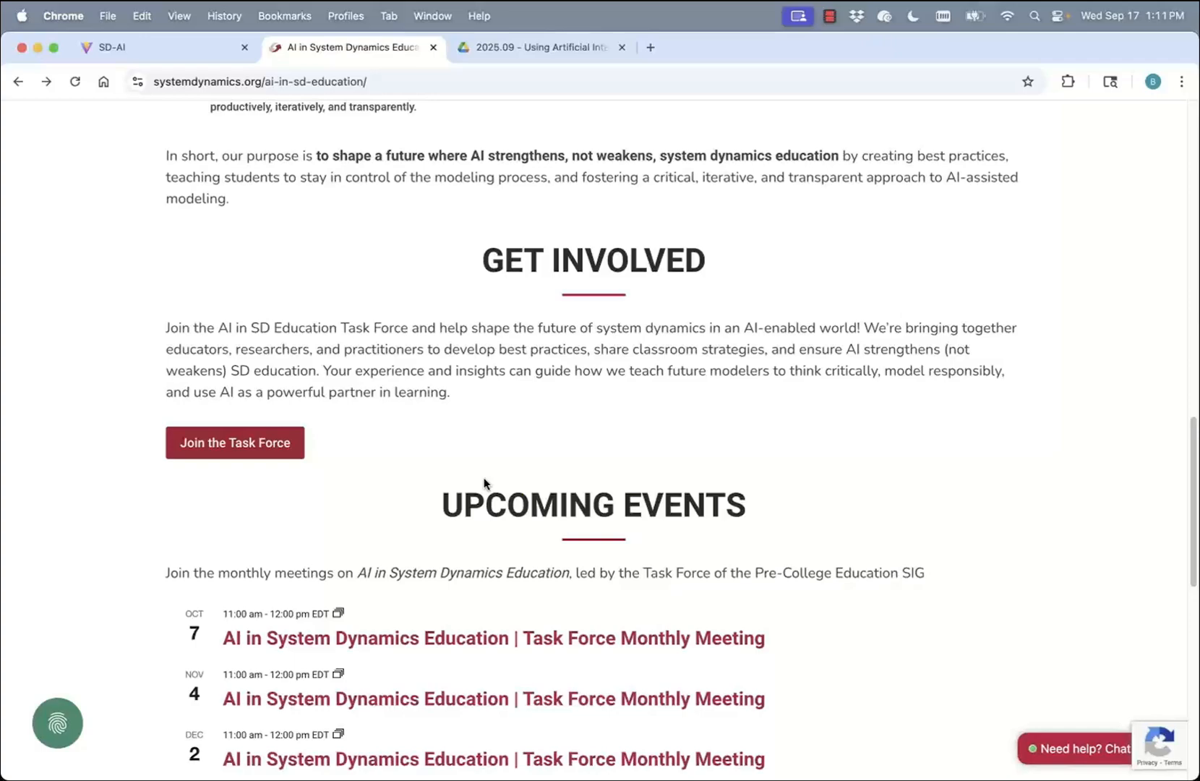
scroll(511, 374, "up", 15)
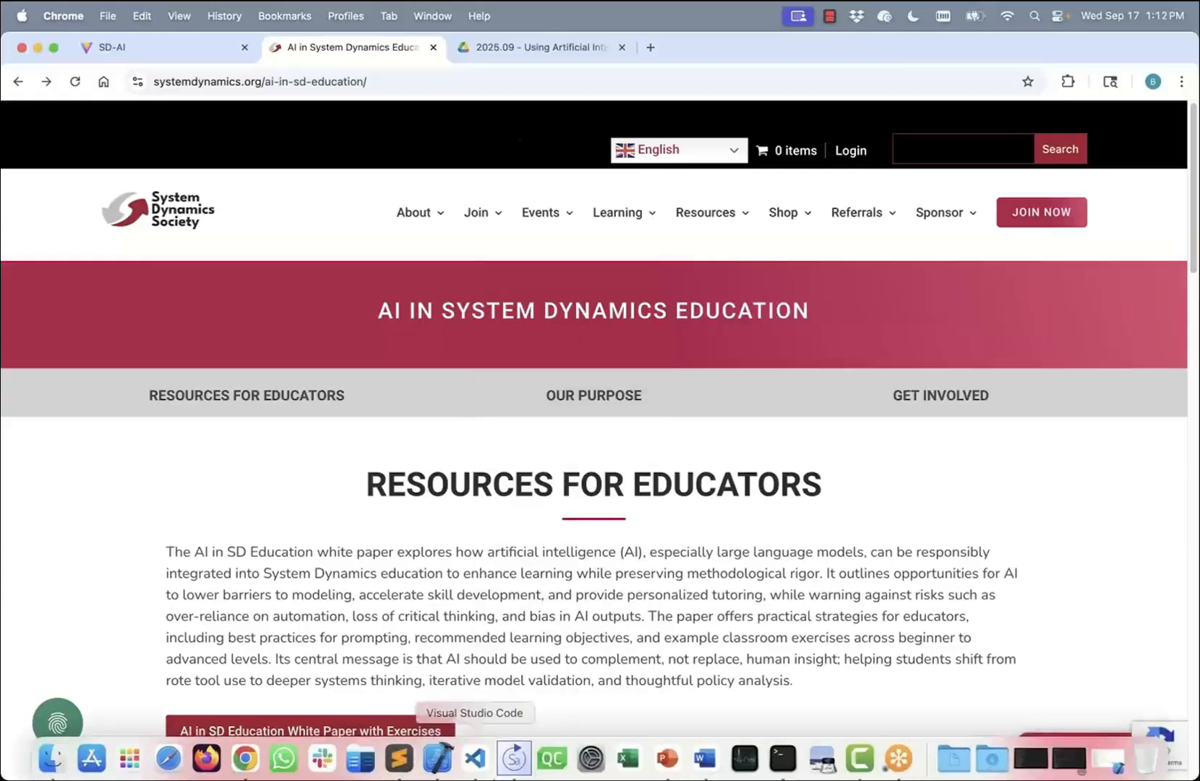
- Switch to Stella Architect and bring up the earlier feedback on "Overshoot and Collapse with Non-Renewable Resource" in the assistant's log
left_click(511, 758)
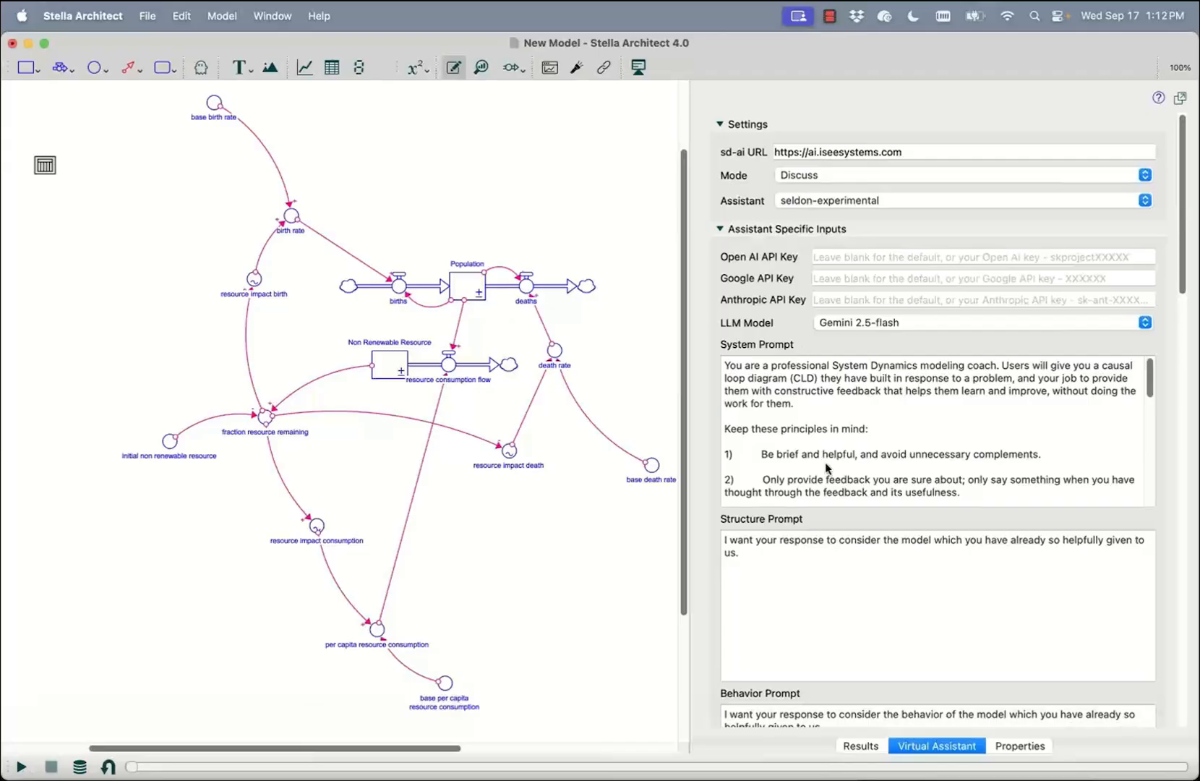
scroll(1175, 226, "down", 15)
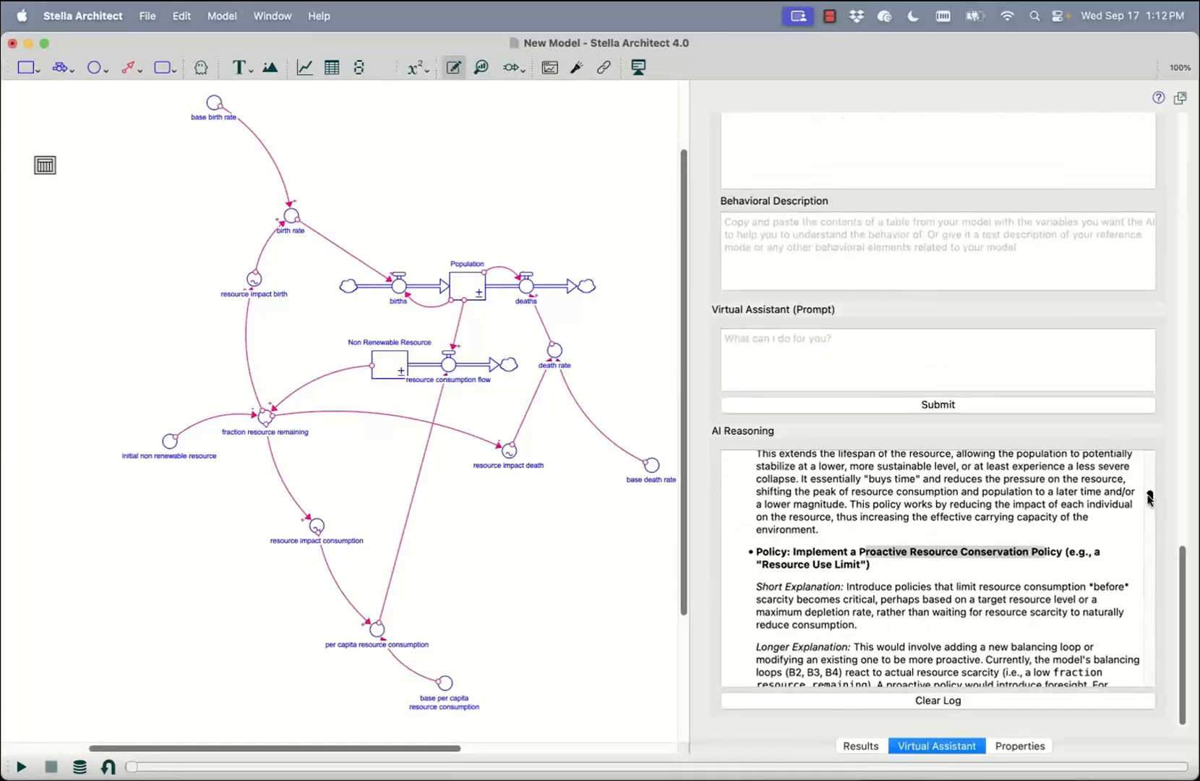
left_click_drag(1150, 496, 1159, 603)
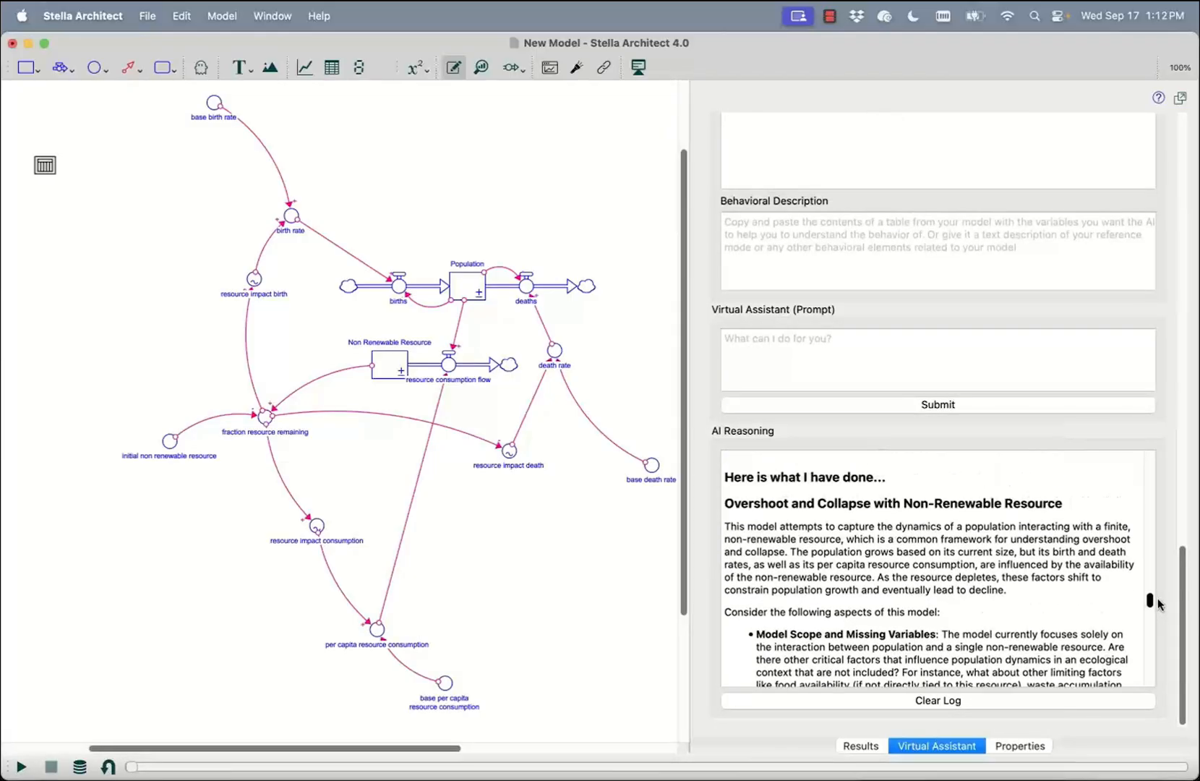
- Read the assistant's overshoot-and-collapse critique from its summary paragraph through the "Resource Definition" point, highlighting the summary and the closing questions
scroll(775, 524, "down", 3)
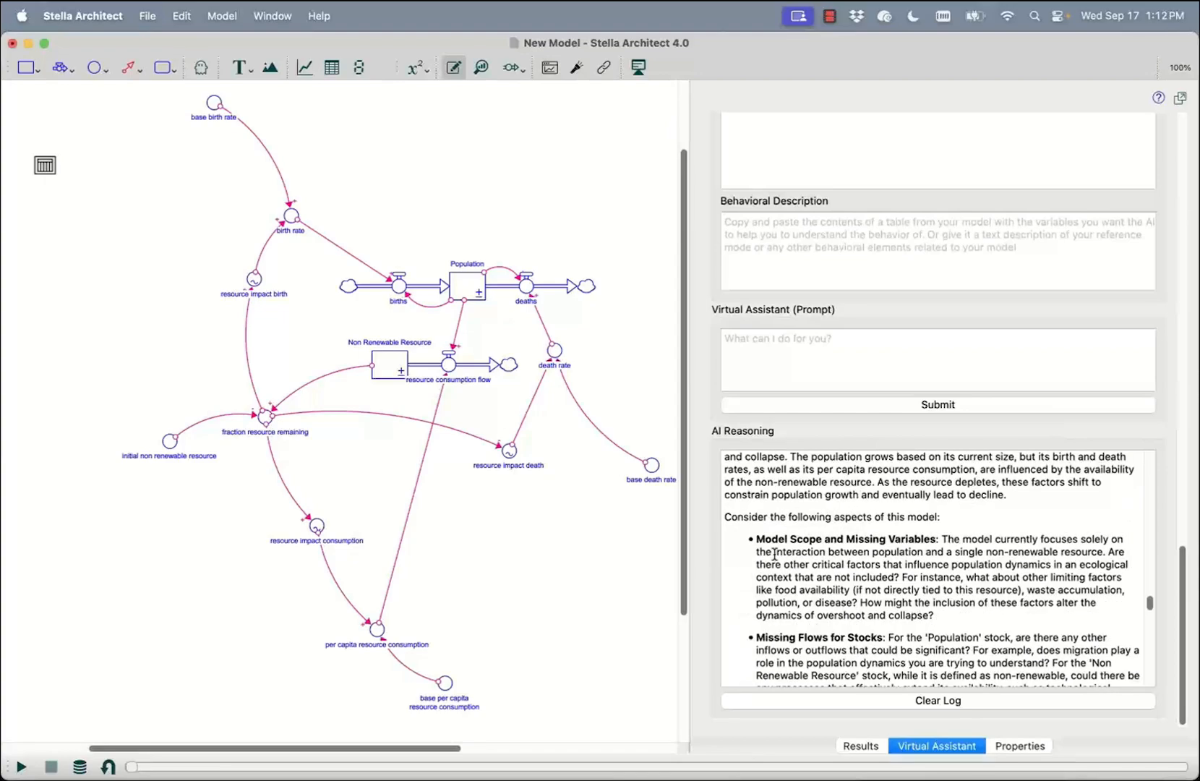
scroll(776, 547, "up", 3)
left_click_drag(725, 525, 1061, 595)
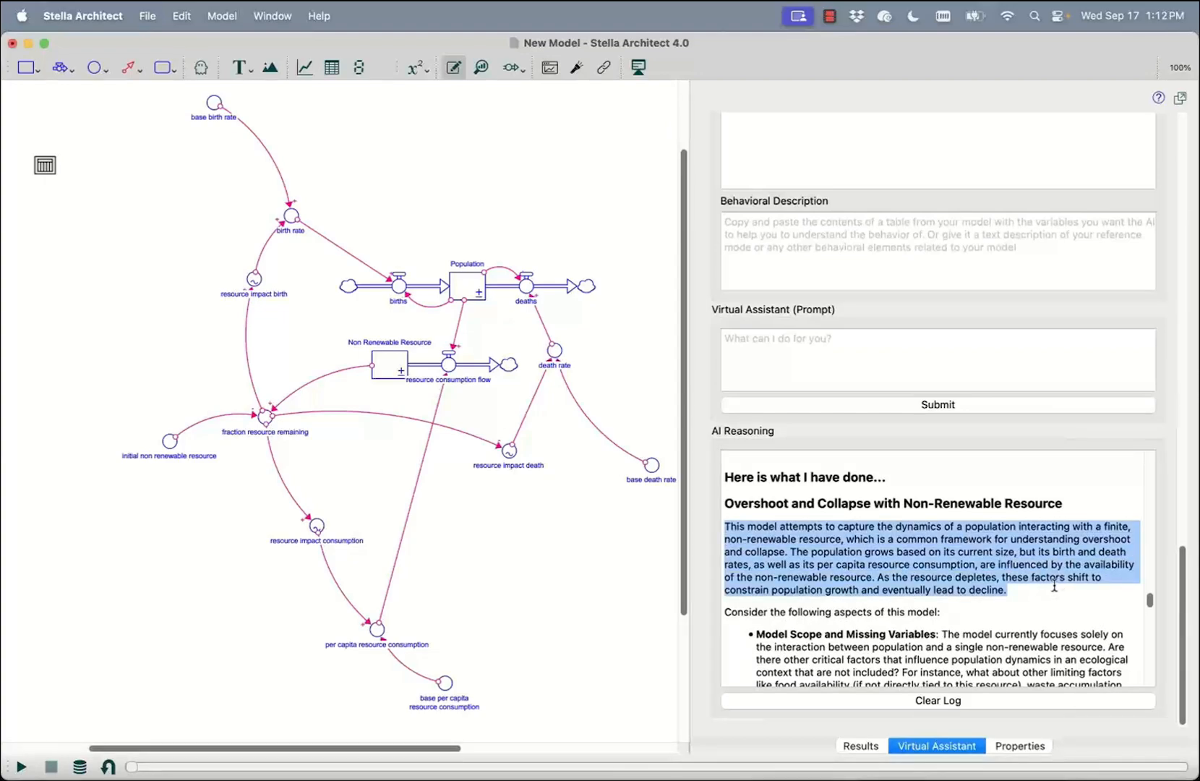
scroll(1070, 585, "down", 3)
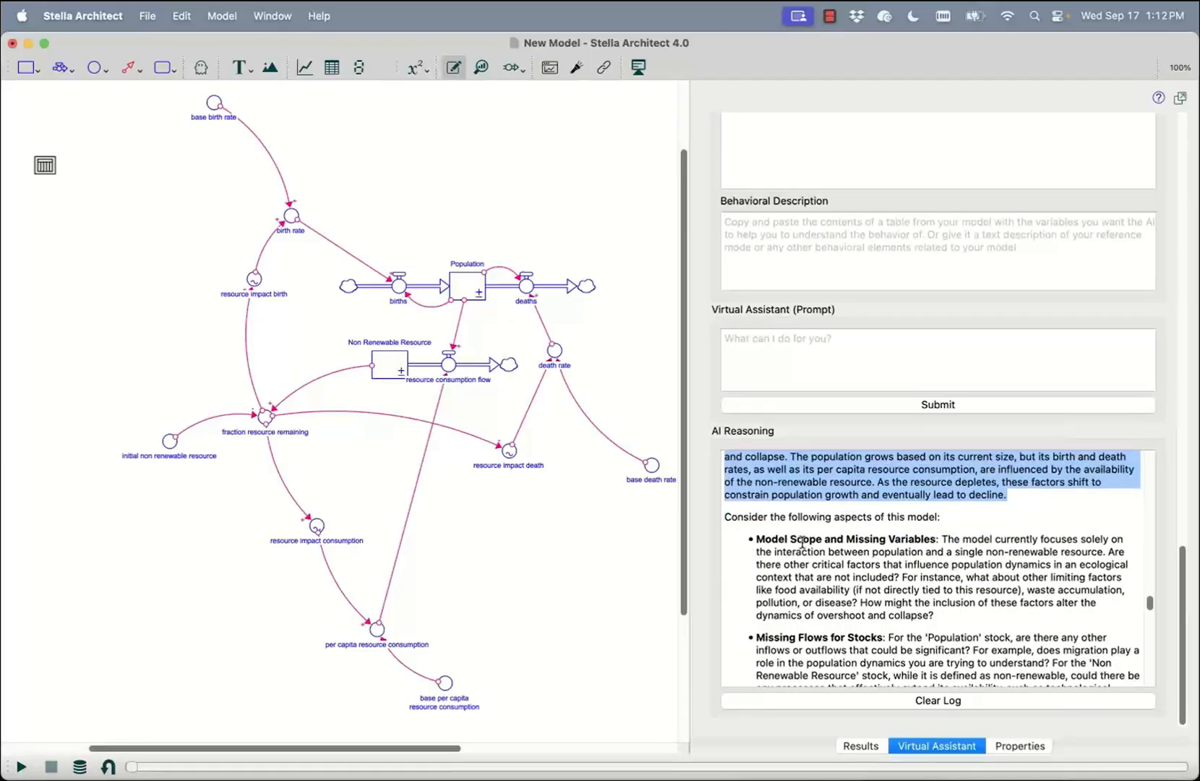
scroll(802, 543, "down", 3)
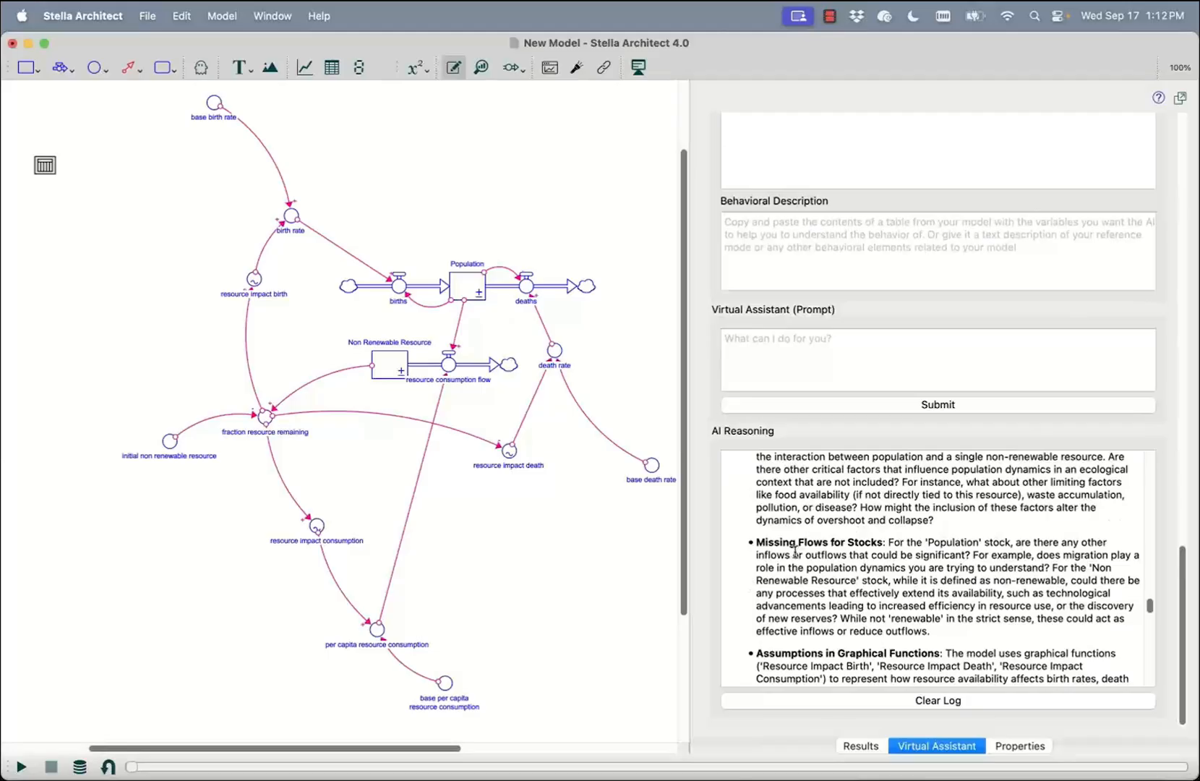
scroll(798, 549, "down", 6)
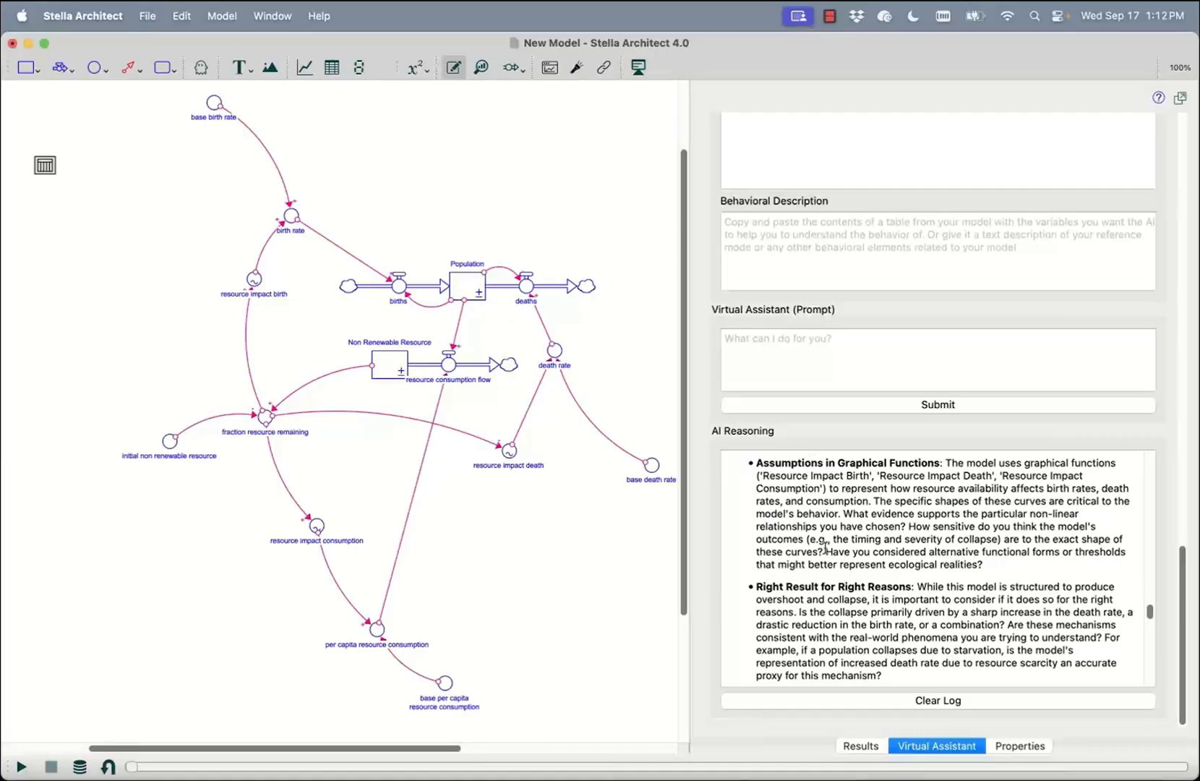
scroll(825, 548, "down", 2)
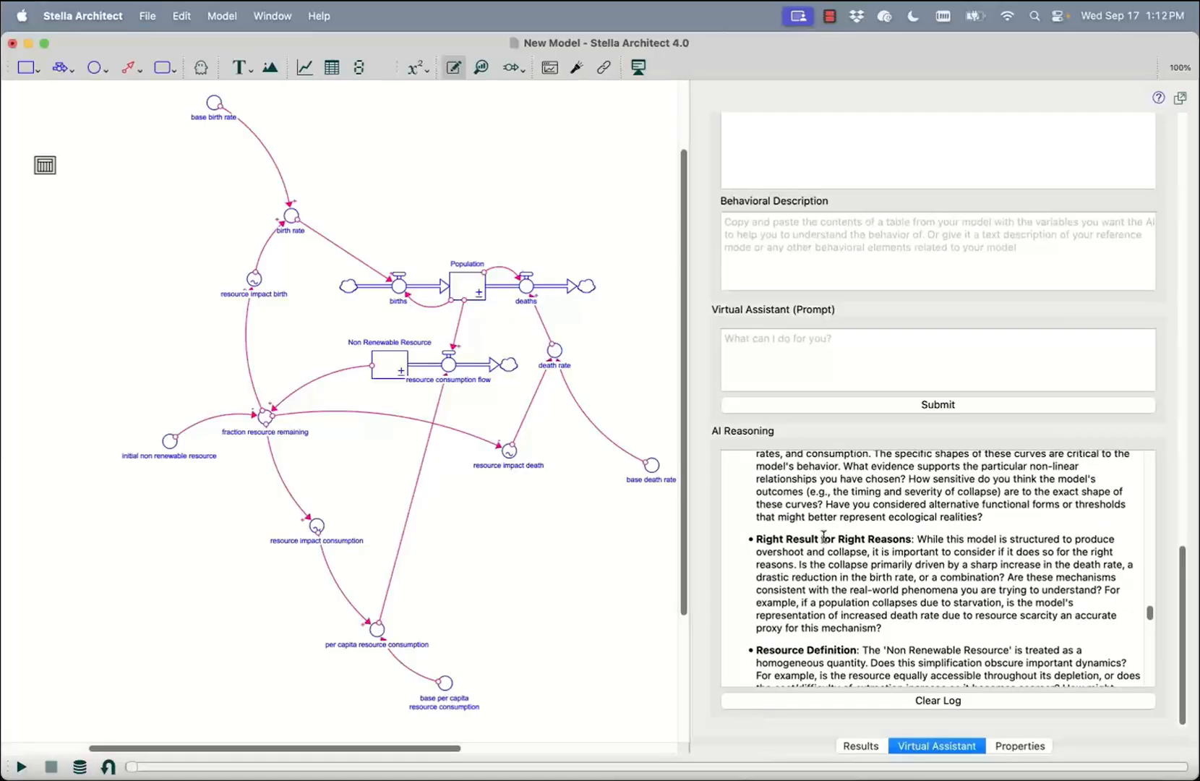
scroll(825, 542, "down", 4)
scroll(826, 542, "down", 2)
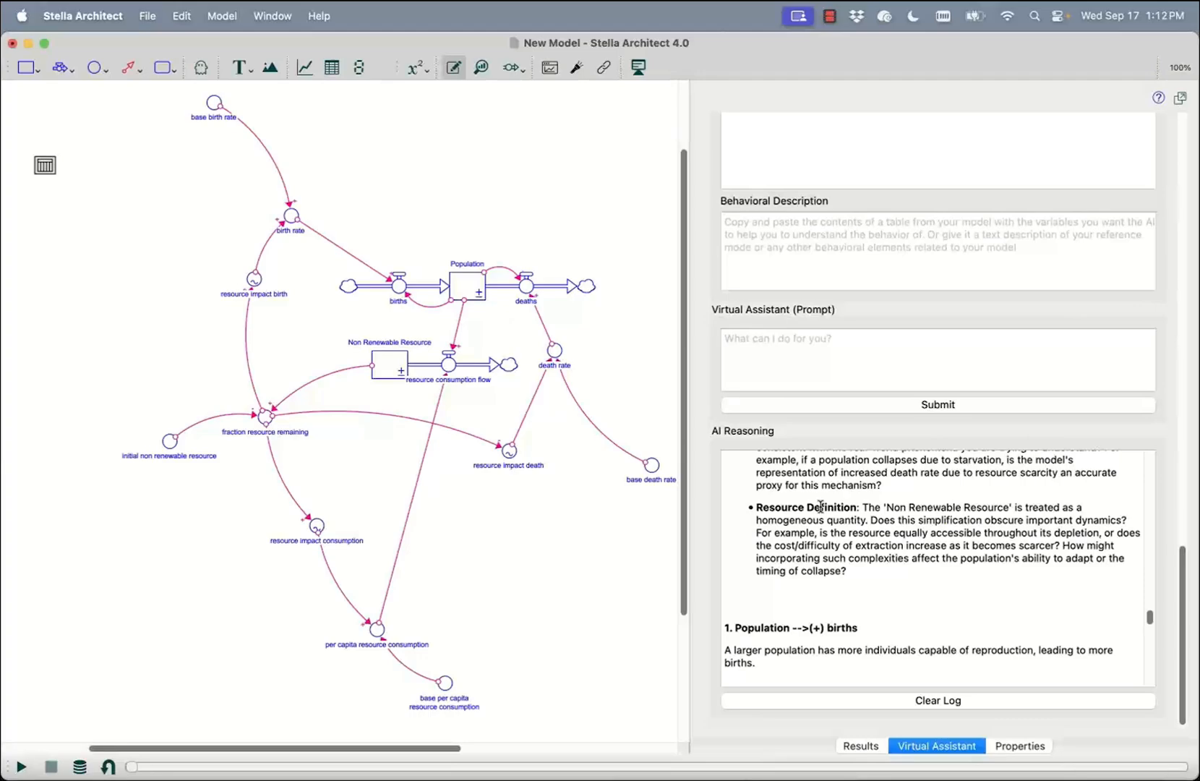
left_click_drag(854, 574, 812, 550)
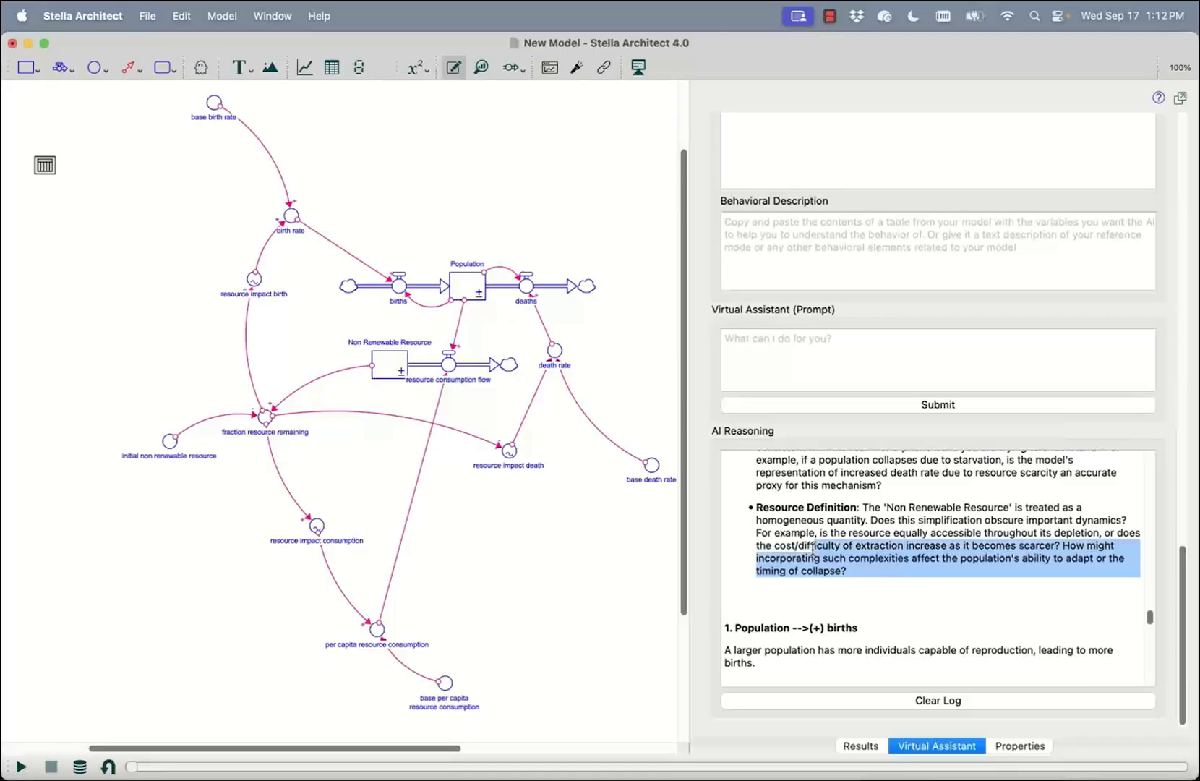